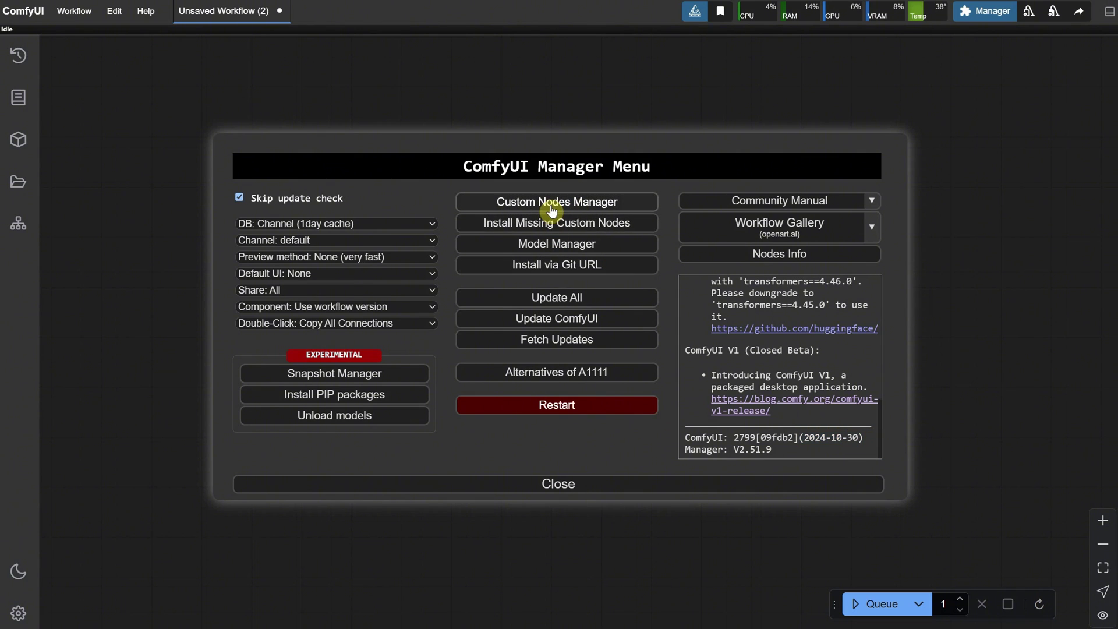
# - Update ComfyUI and all installed custom nodes with the Update All command
pyautogui.click(554, 301)
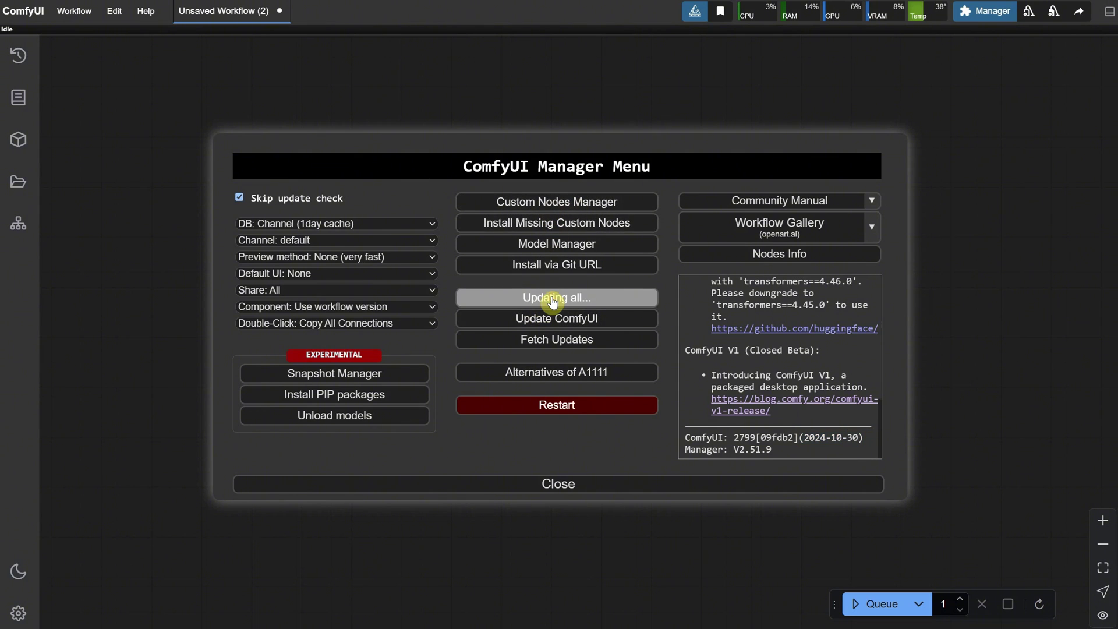
pyautogui.click(562, 295)
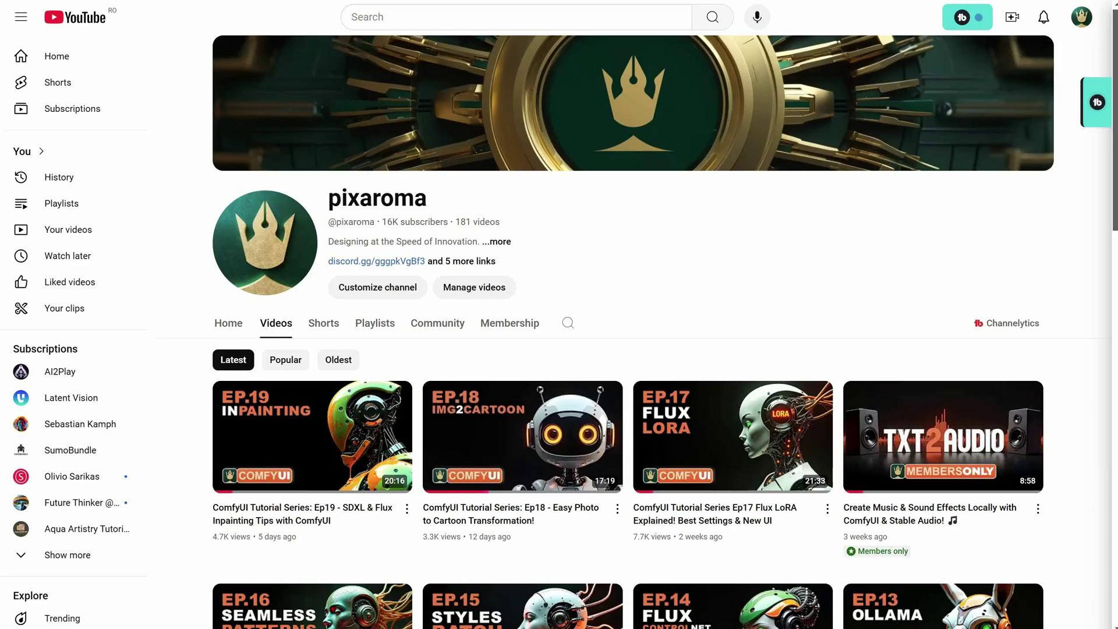
# - Switch to YouTube and browse the earlier ComfyUI tutorial episodes on the pixaroma channel's video list
pyautogui.scroll(-2, 837, 185)
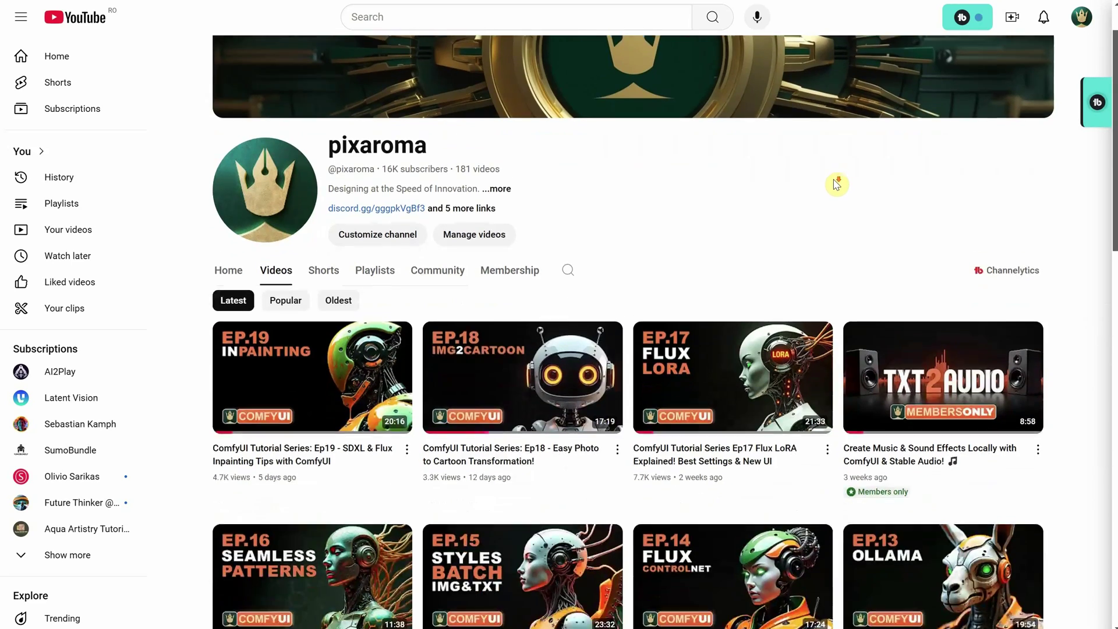
pyautogui.scroll(-5, 837, 184)
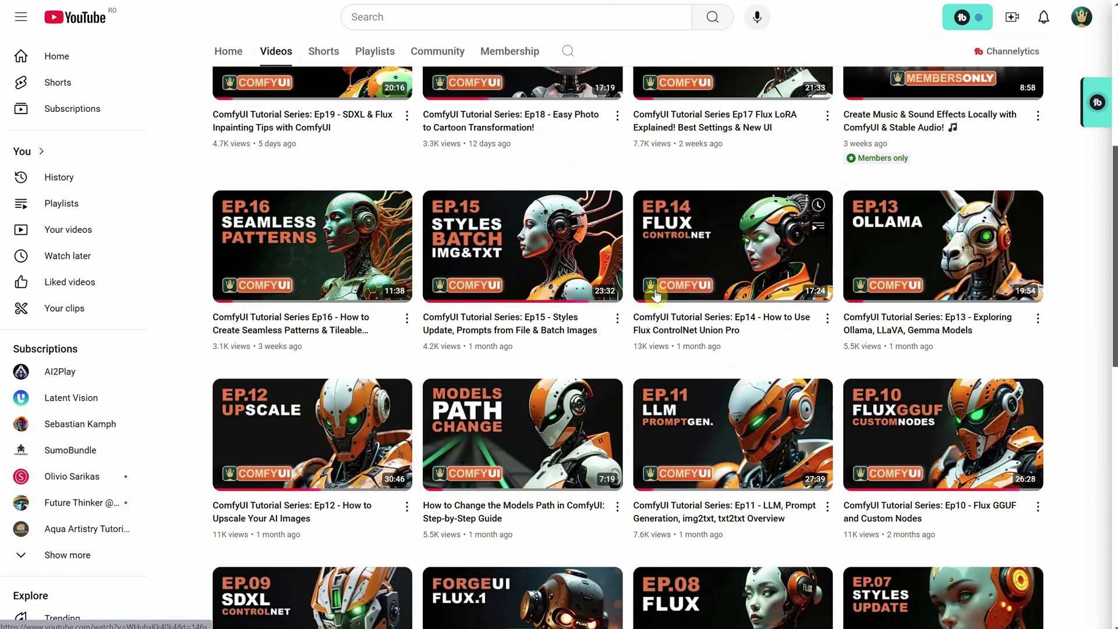
pyautogui.moveTo(737, 260)
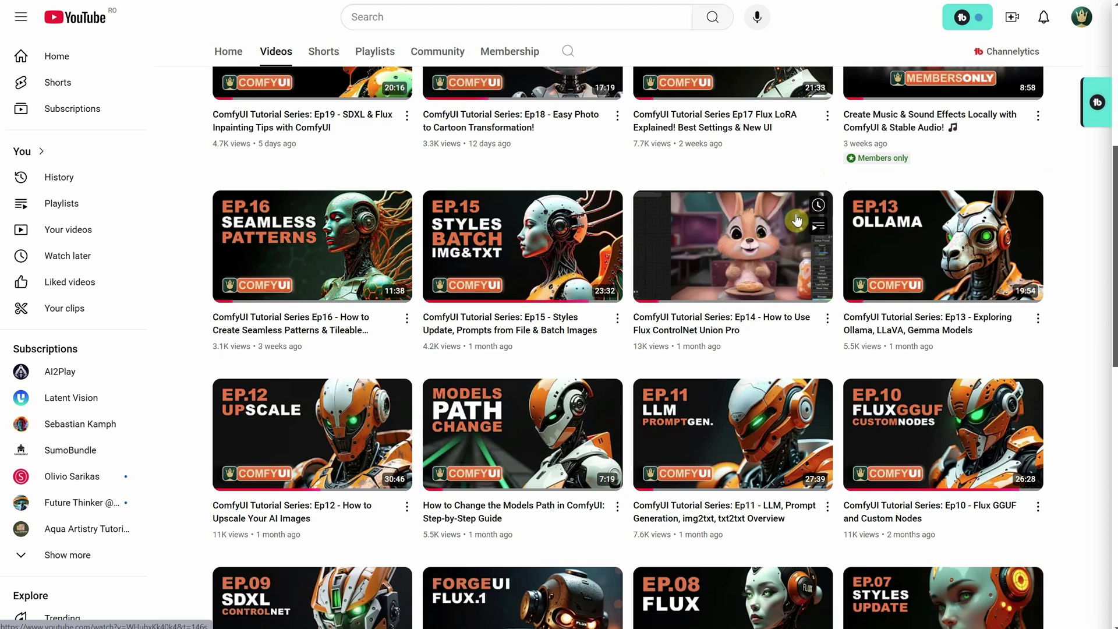
pyautogui.scroll(2, 747, 262)
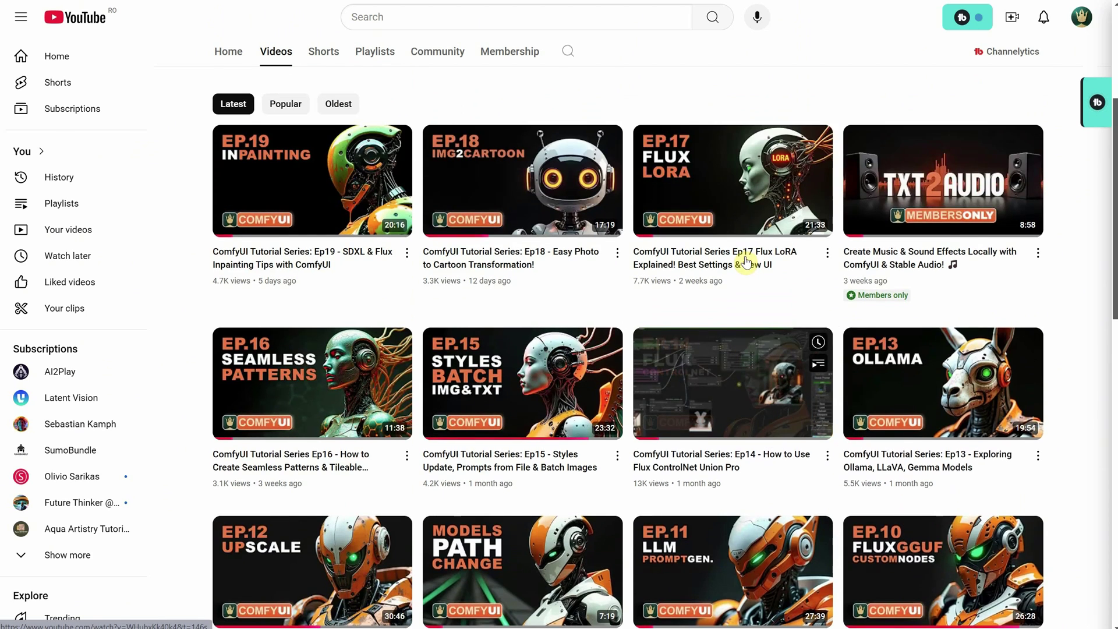
pyautogui.scroll(1, 747, 262)
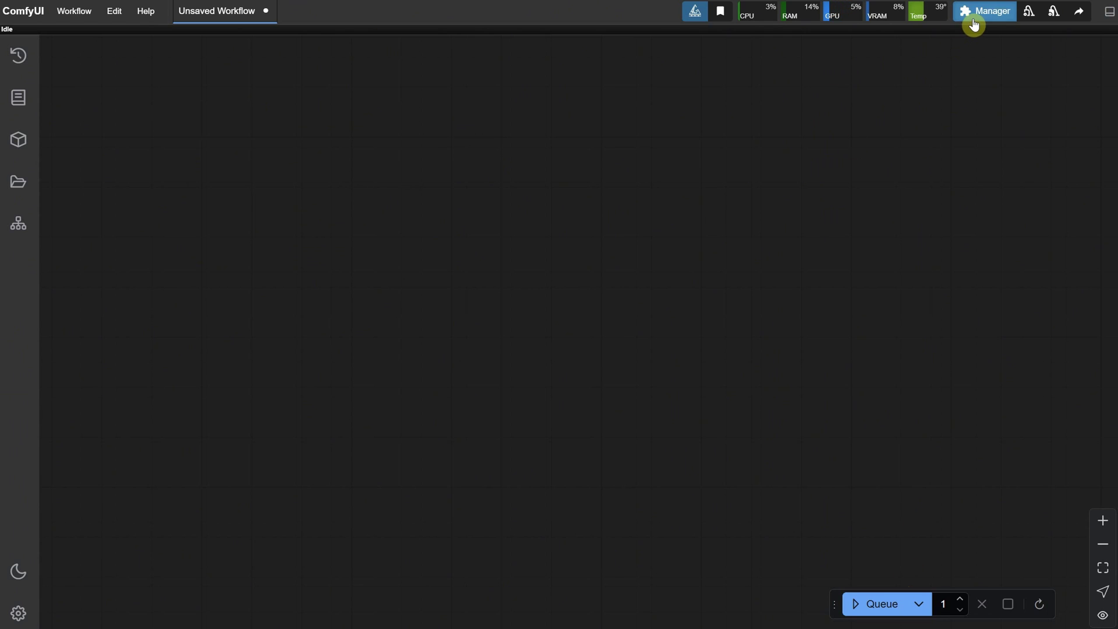
# - Switch to ComfyUI, read the version information and announcements in the ComfyUI Manager, and close the manager
pyautogui.click(974, 17)
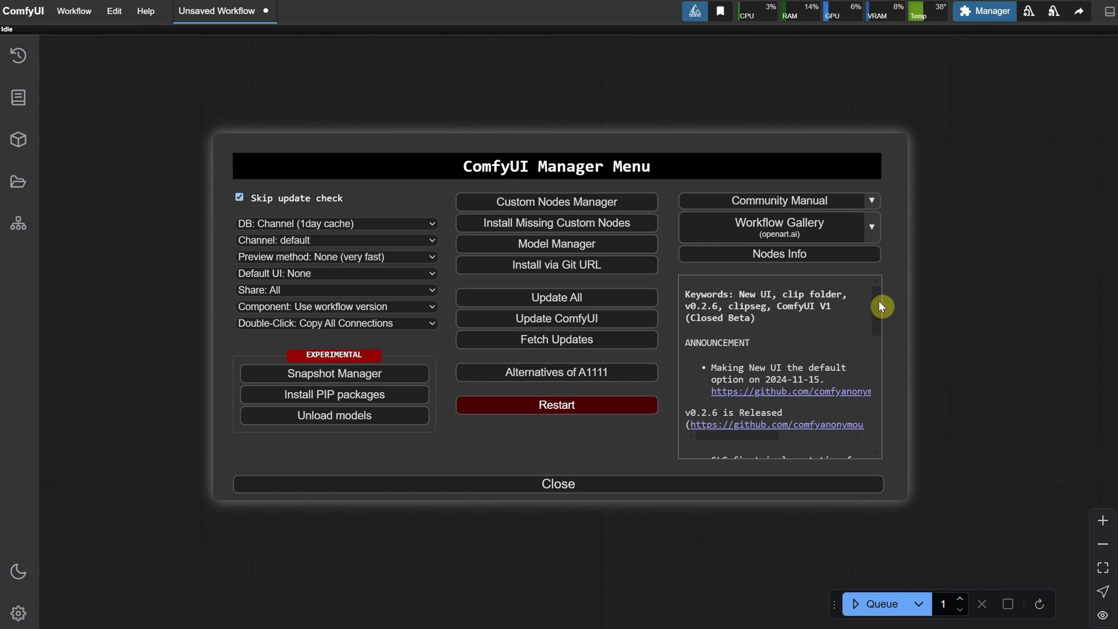
pyautogui.moveTo(881, 306); pyautogui.dragTo(881, 435)
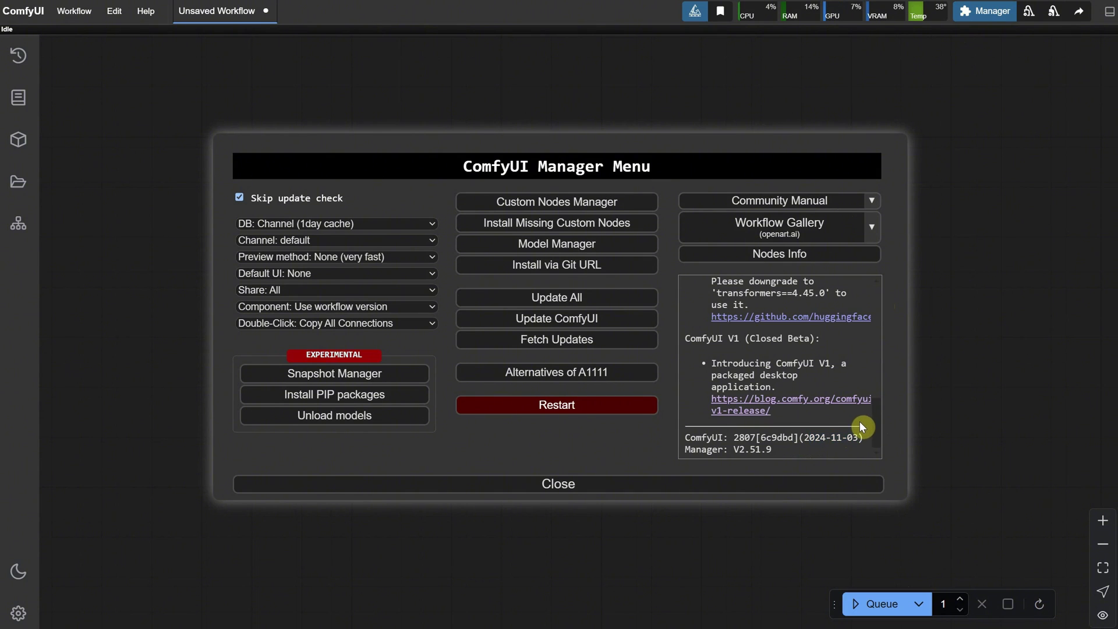
pyautogui.moveTo(879, 424); pyautogui.dragTo(884, 299)
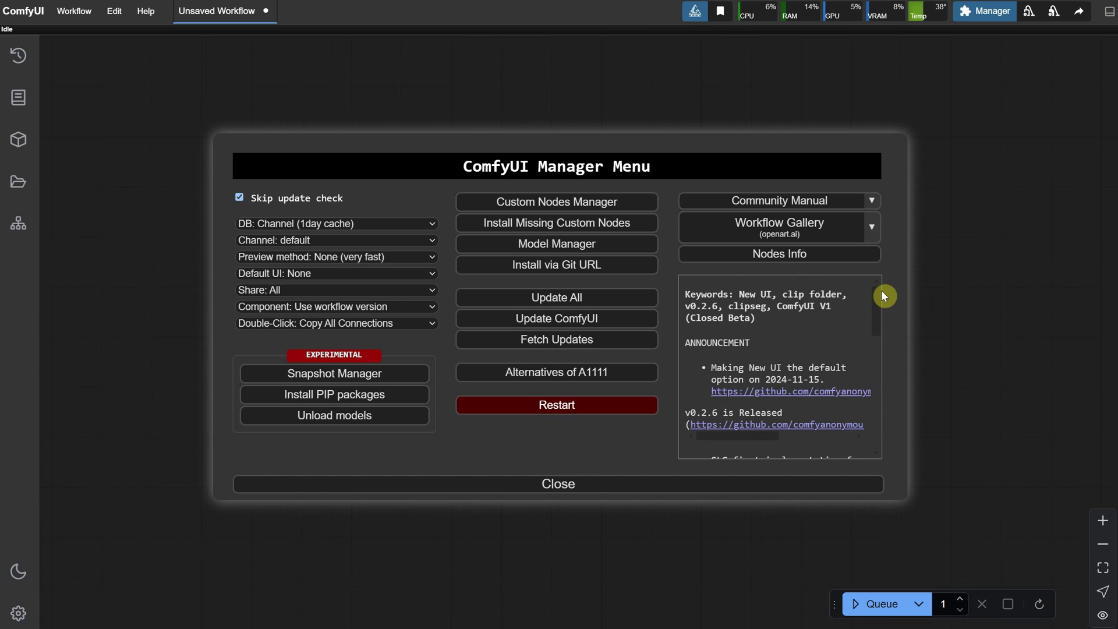
pyautogui.click(530, 485)
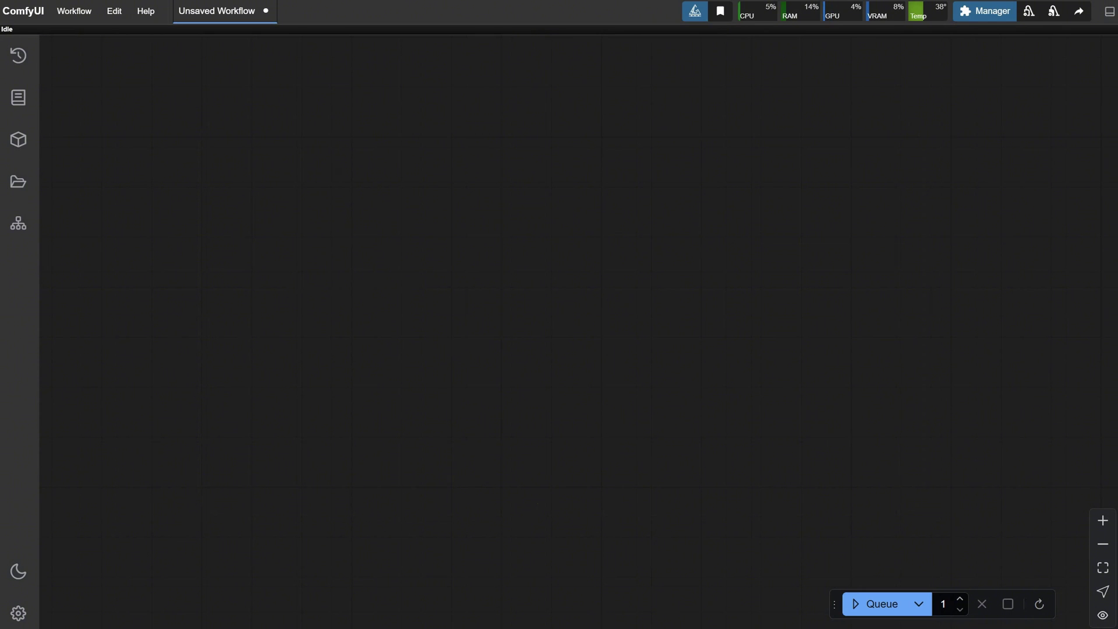
# - Open the workflow file EP20 Flux Dev Q8 Sketch 2 Image.json from the Ep20 folder
pyautogui.click(74, 11)
pyautogui.click(93, 60)
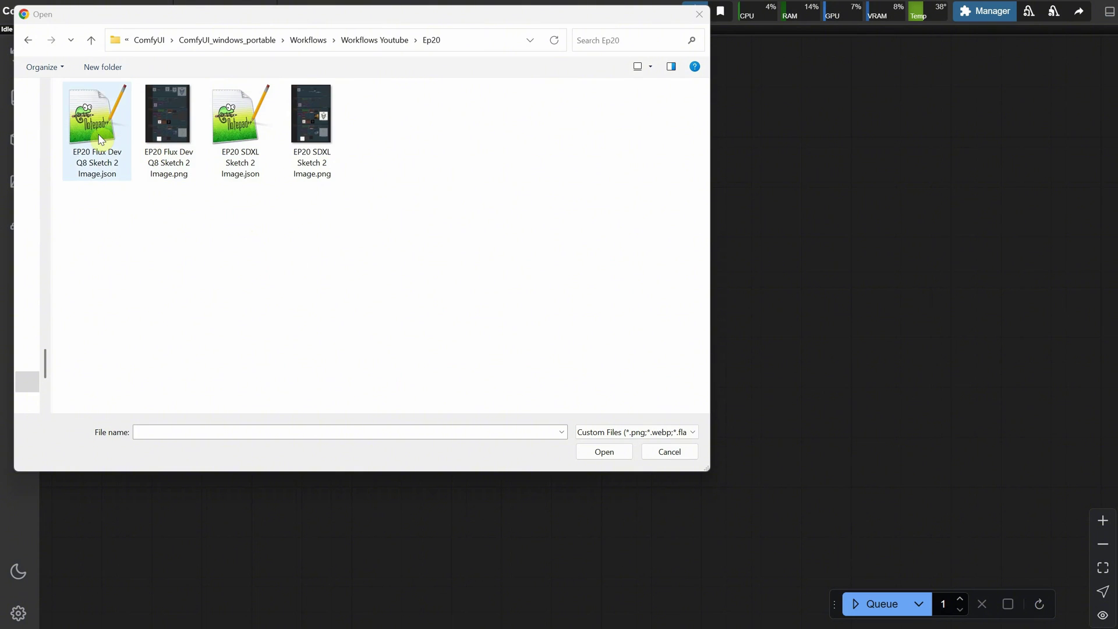
pyautogui.click(100, 136)
pyautogui.click(589, 452)
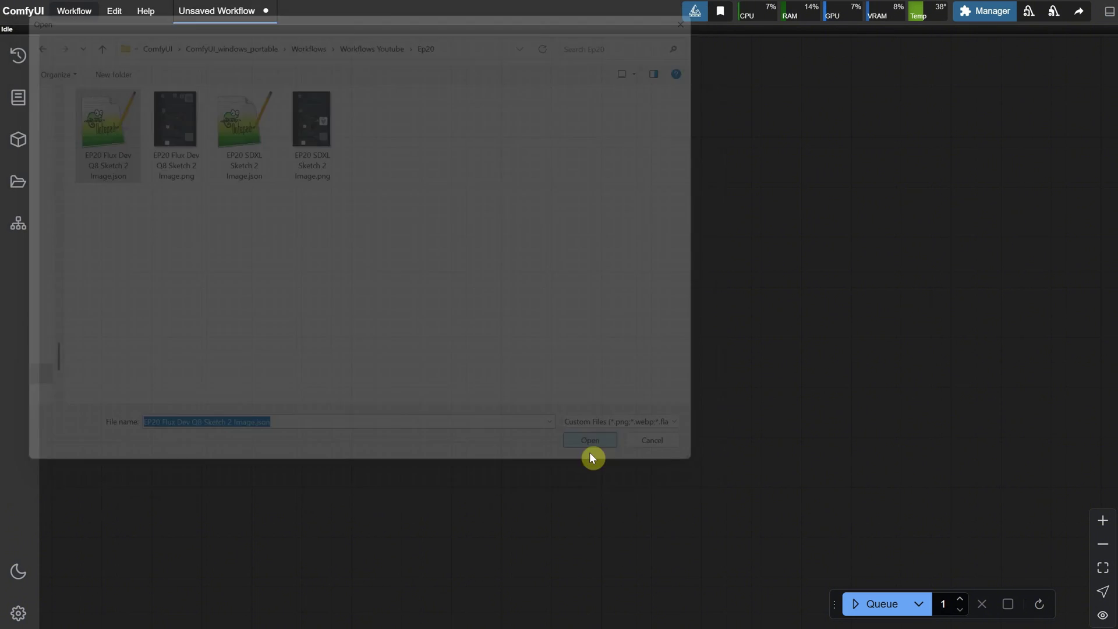
# - Toggle Enable Sketch 2 Image off and back on in the Enable Only One Workflow node beside Sketch Preparation
pyautogui.scroll(-3, 407, 229)
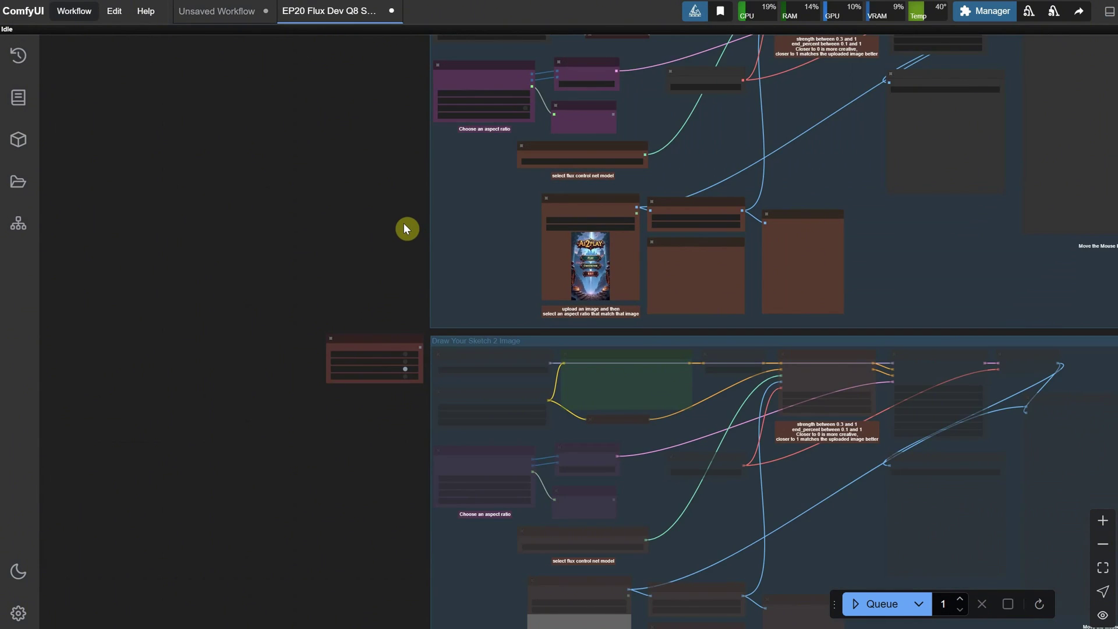
pyautogui.scroll(-5, 390, 197)
pyautogui.scroll(10, 339, 283)
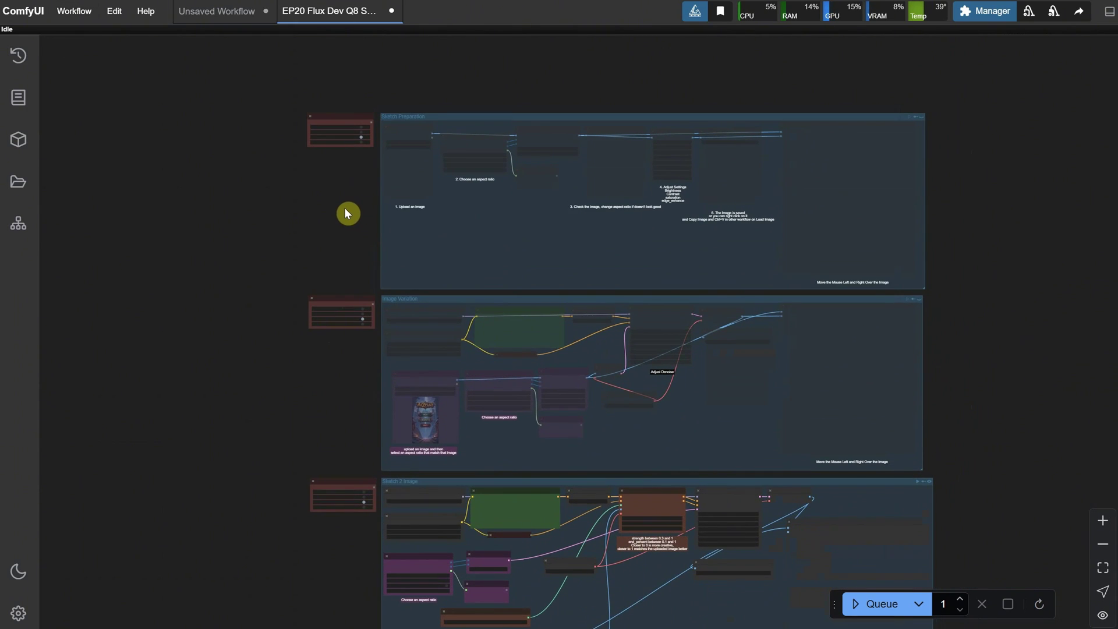
pyautogui.scroll(5, 344, 210)
pyautogui.moveTo(342, 157); pyautogui.dragTo(349, 360)
pyautogui.scroll(5, 351, 359)
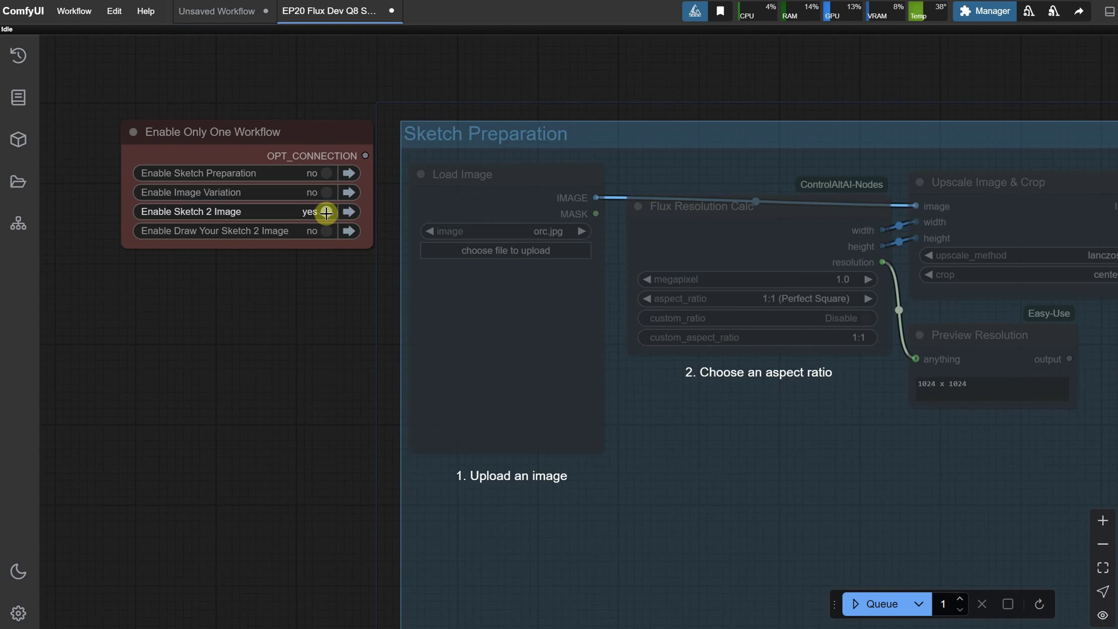
pyautogui.click(329, 219)
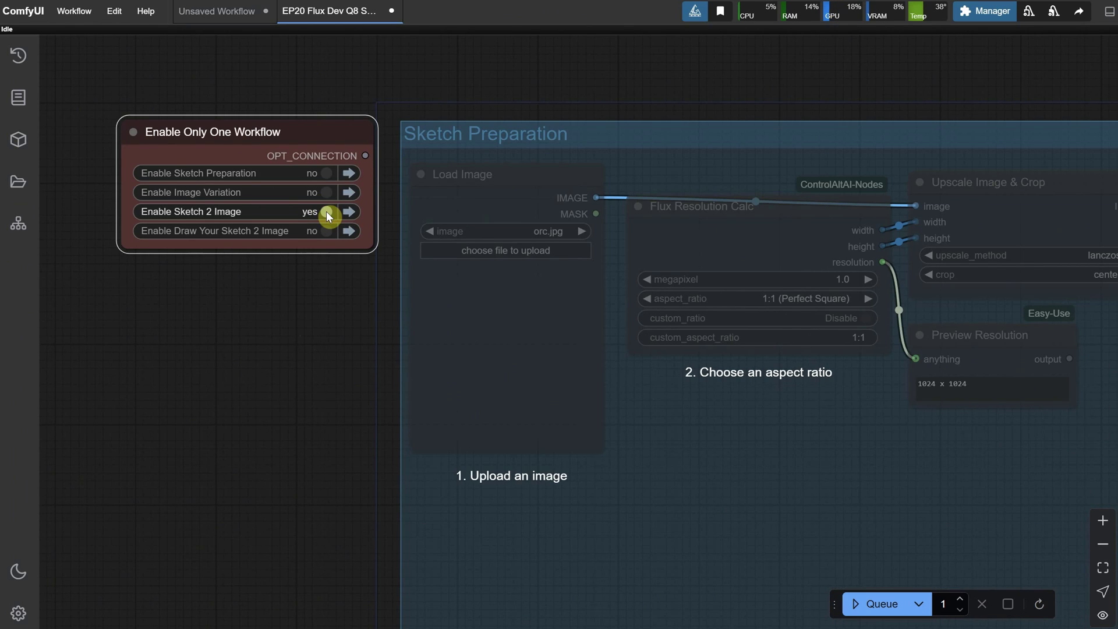
# - Toggle Enable Sketch 2 Image off and back on in the Enable Only One Workflow node beside Image Variation
pyautogui.scroll(-5, 328, 216)
pyautogui.moveTo(324, 457); pyautogui.dragTo(298, 152)
pyautogui.scroll(1, 330, 365)
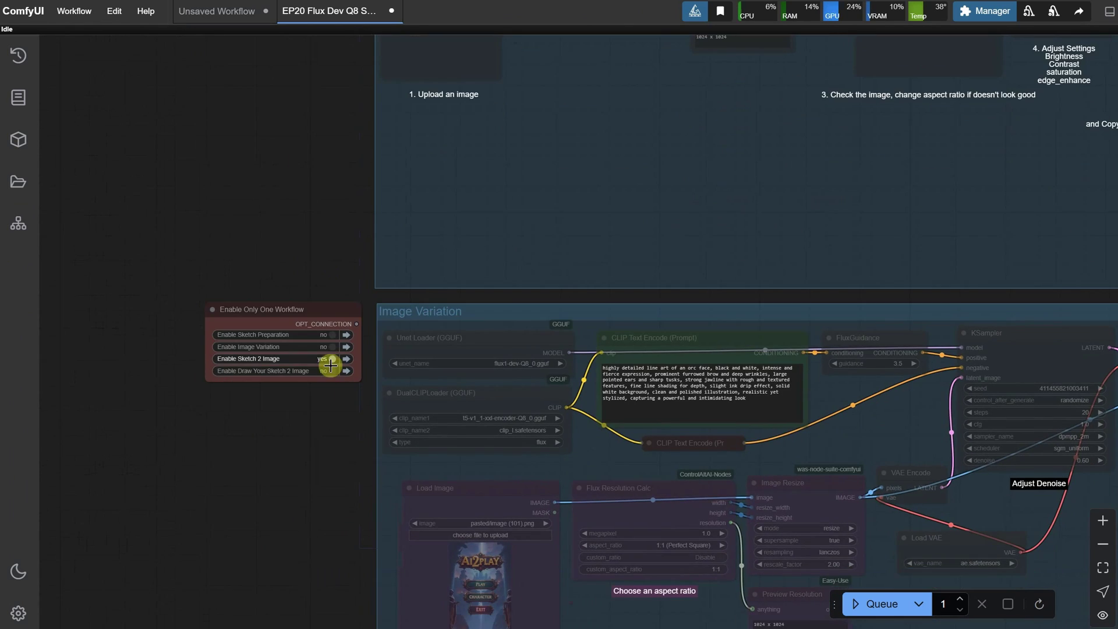
pyautogui.click(331, 359)
pyautogui.scroll(-2, 287, 215)
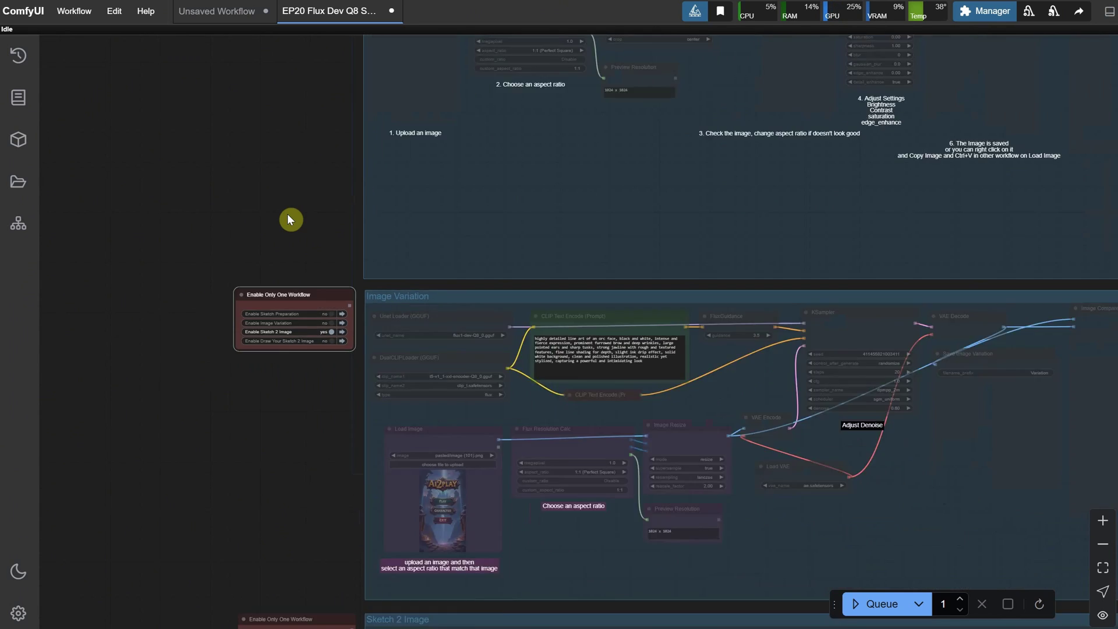
pyautogui.scroll(-5, 287, 214)
pyautogui.moveTo(302, 439); pyautogui.dragTo(309, 198)
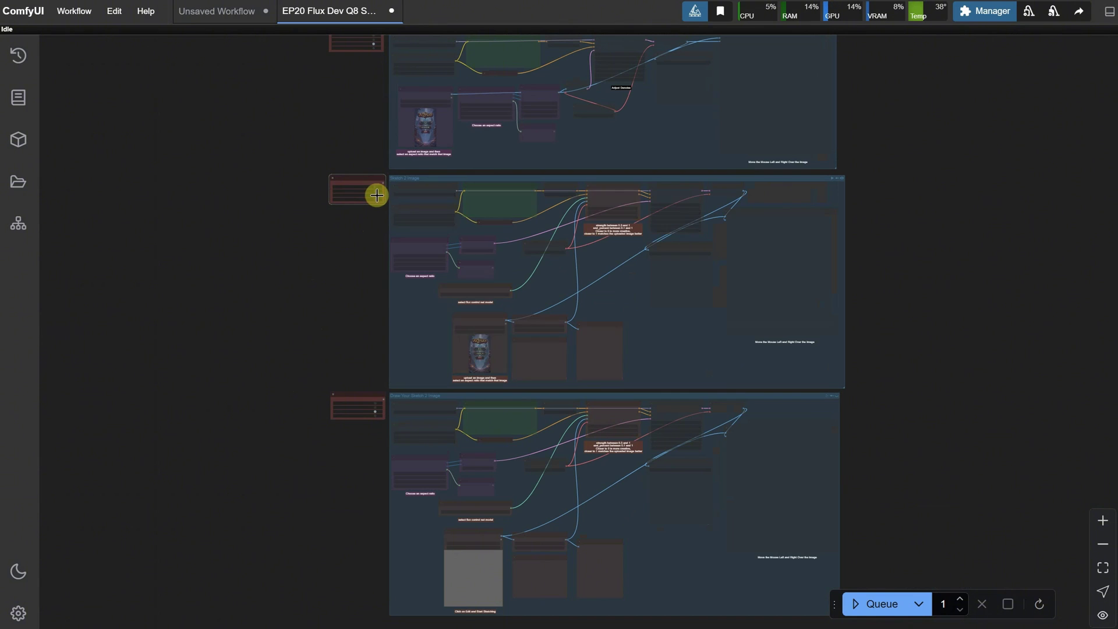
# - Disable the Sketch 2 Image workflow with the Enable Only One Workflow node beside its own group
pyautogui.click(377, 195)
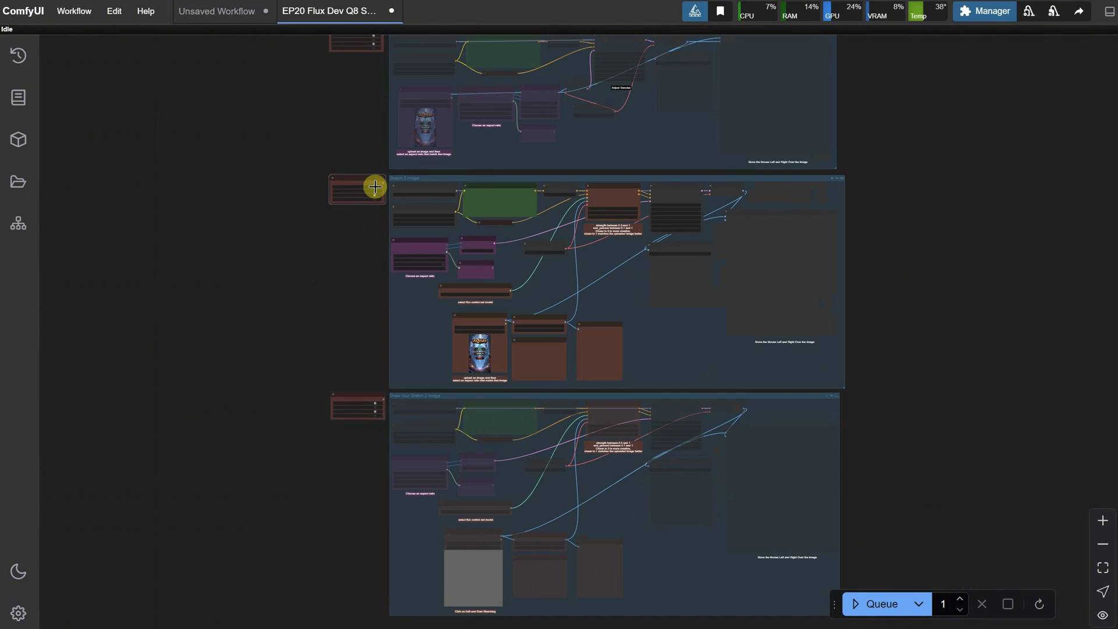
pyautogui.scroll(-5, 371, 234)
pyautogui.click(388, 226)
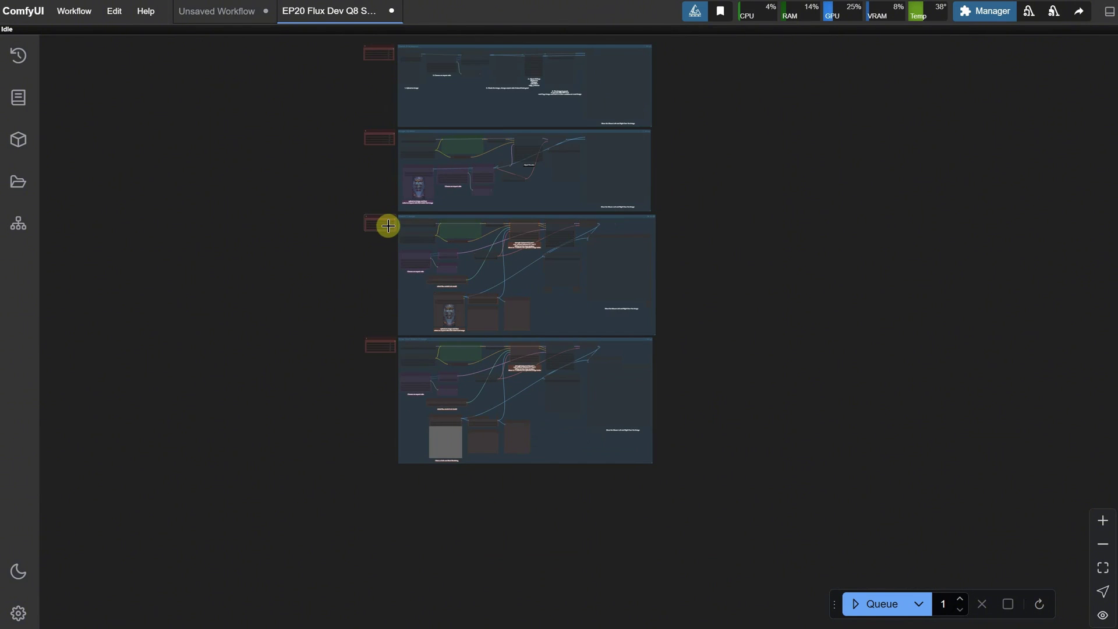
# - Switch the Sketch Preparation and Image Variation workflows on and off in turn from the nodes beside their groups
pyautogui.scroll(10, 381, 222)
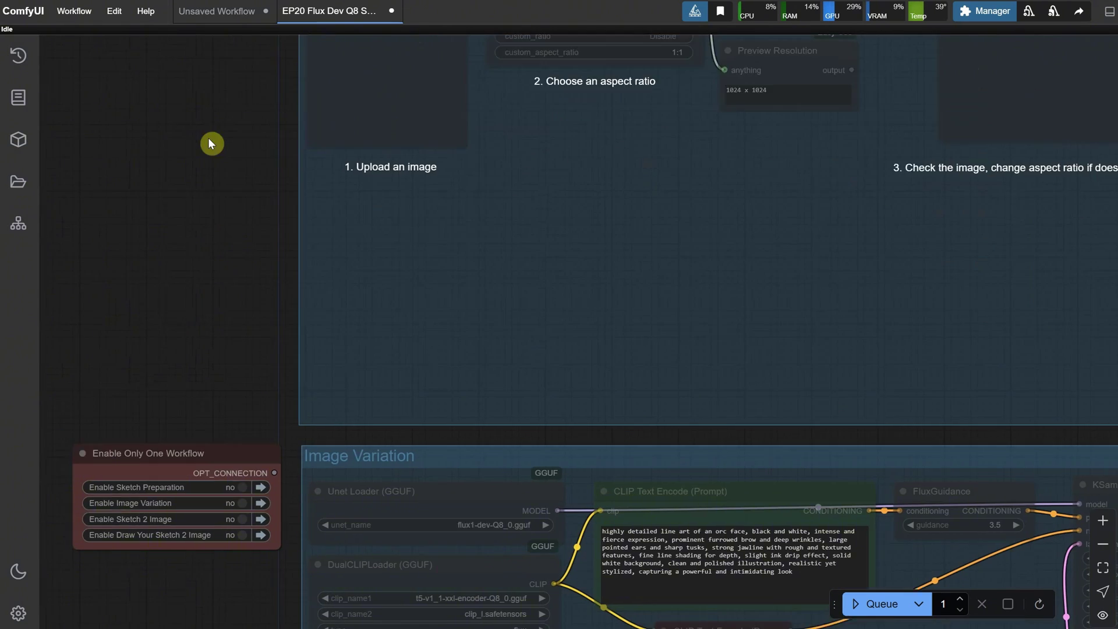
pyautogui.moveTo(211, 143); pyautogui.dragTo(309, 449)
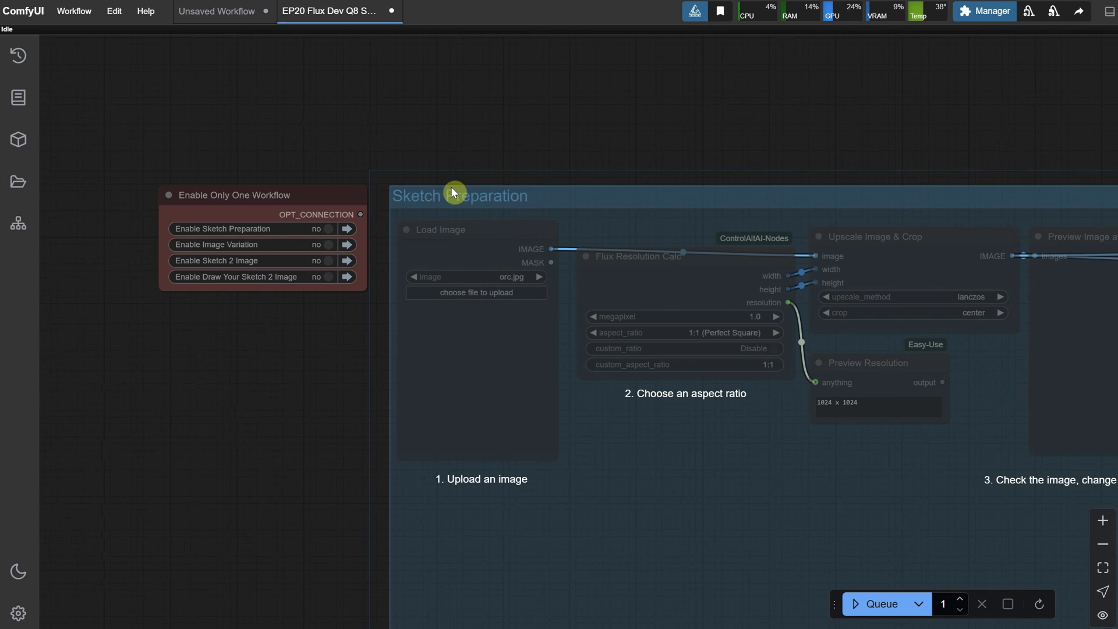
pyautogui.click(329, 229)
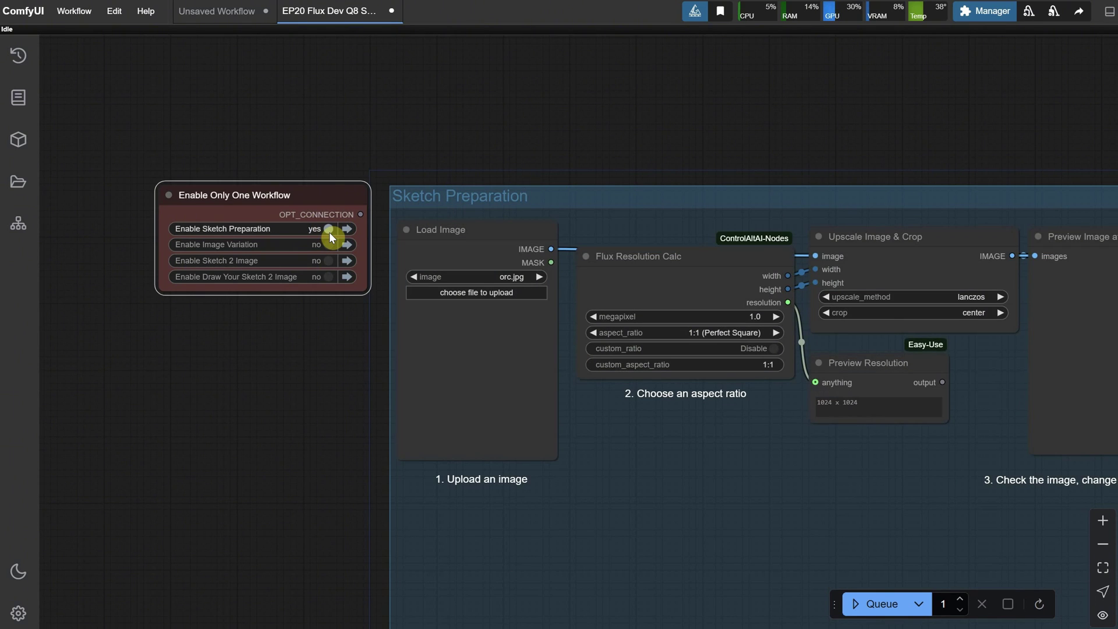
pyautogui.click(330, 230)
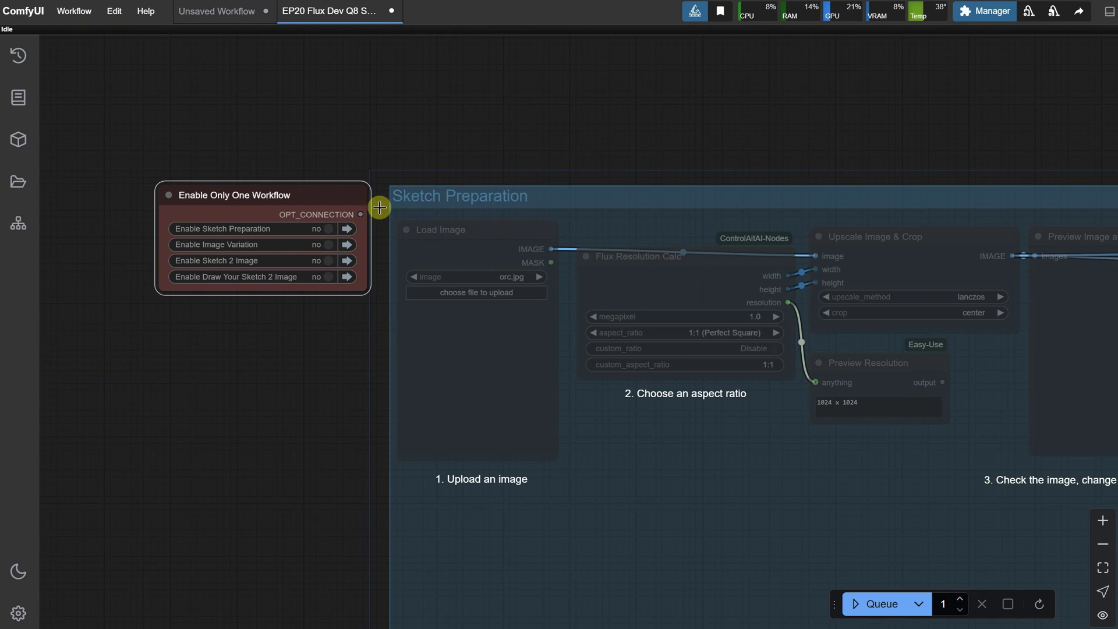
pyautogui.scroll(-5, 411, 208)
pyautogui.click(356, 342)
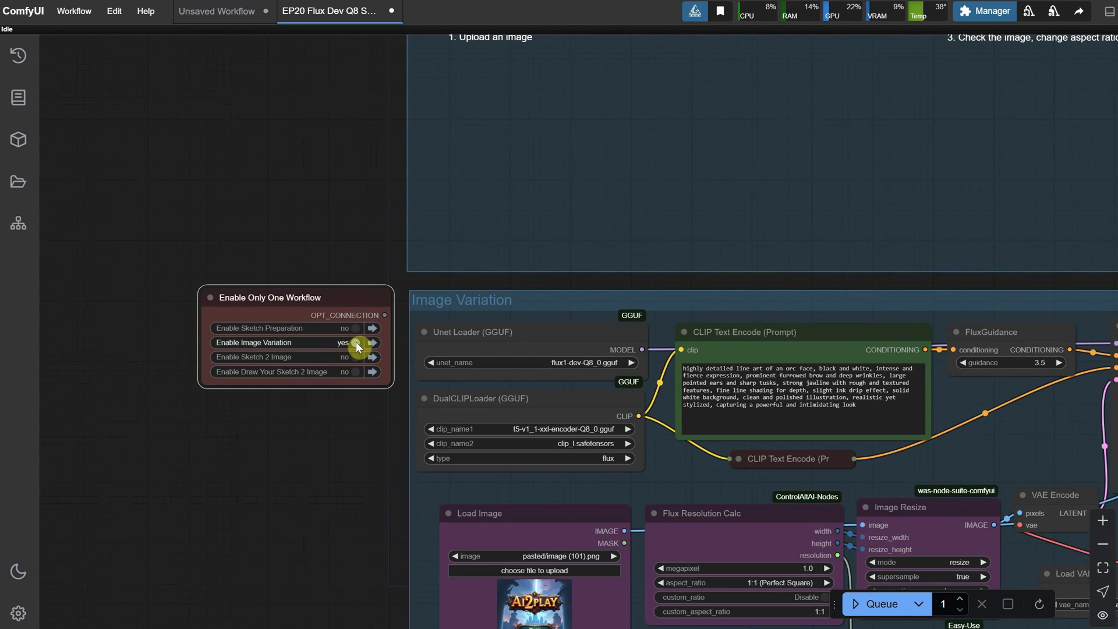
pyautogui.click(355, 342)
# - Switch the Sketch 2 Image and Draw Your Sketch 2 Image workflows on and off in turn
pyautogui.scroll(-5, 355, 341)
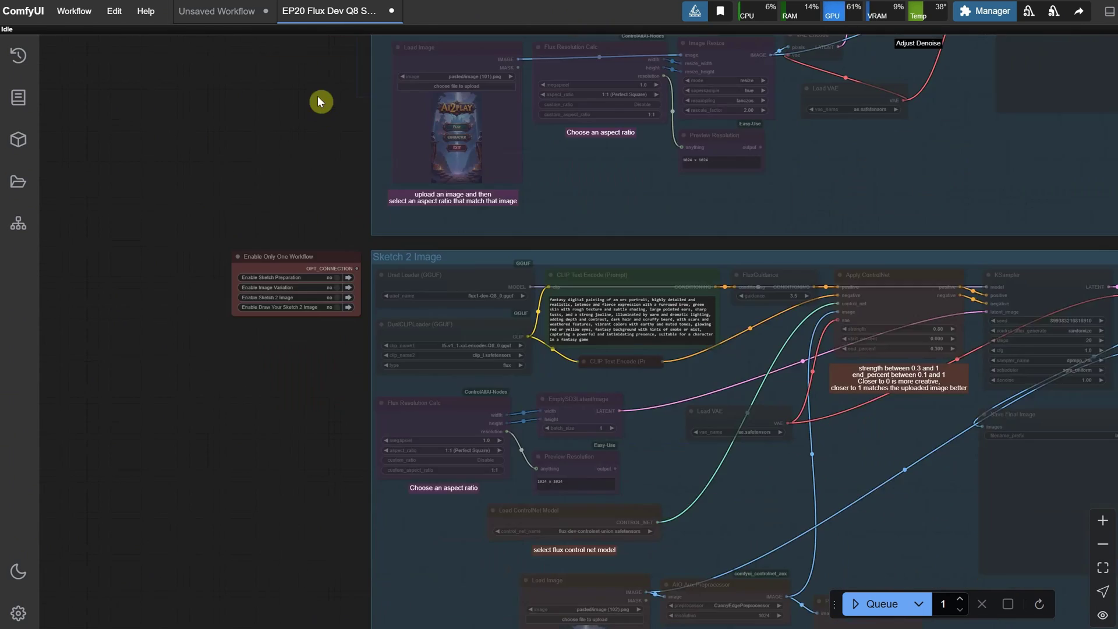
pyautogui.click(330, 292)
pyautogui.click(330, 291)
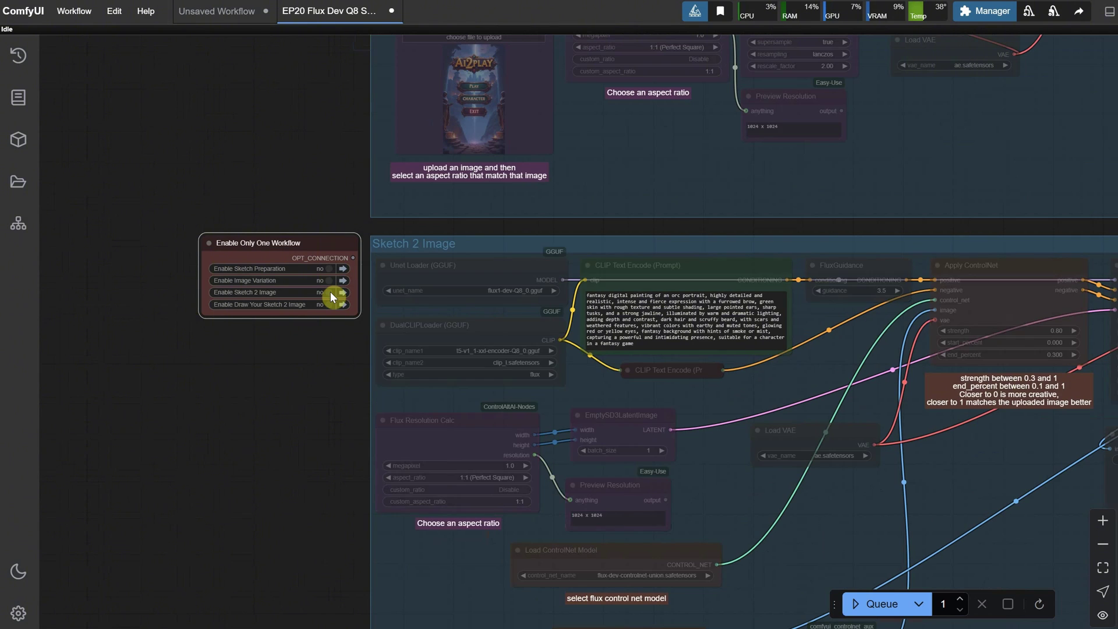
pyautogui.scroll(-5, 326, 303)
pyautogui.click(321, 319)
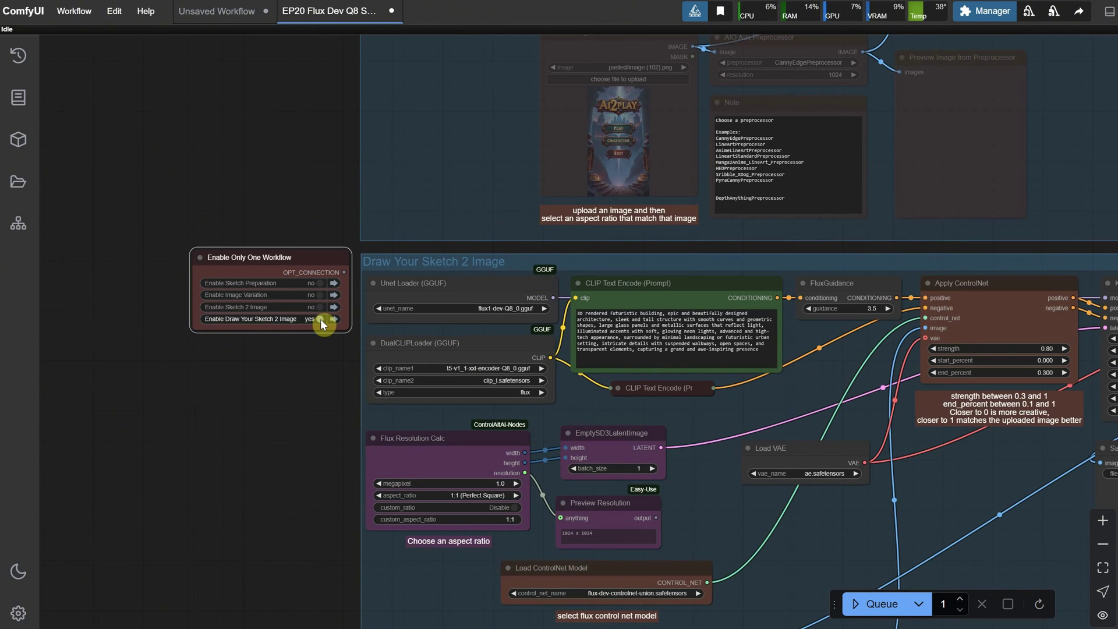
pyautogui.click(320, 319)
# - Enable the Sketch Preparation workflow and load sketch.jpeg from the TEST SKETCHES folder into its Load Image node
pyautogui.scroll(10, 359, 225)
pyautogui.click(255, 185)
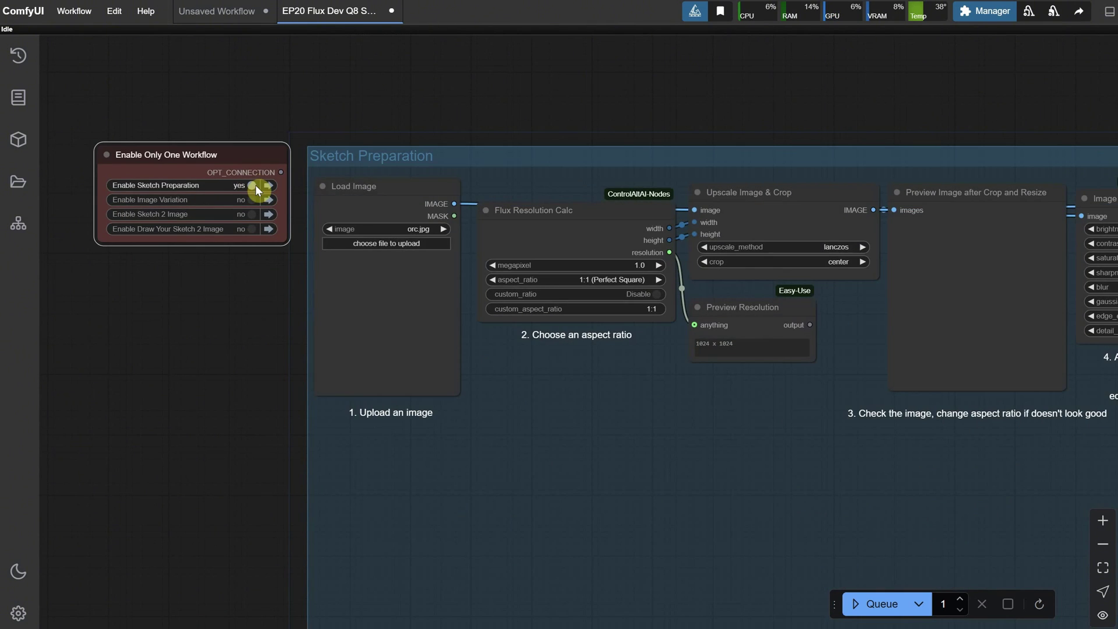
pyautogui.scroll(-3, 245, 382)
pyautogui.scroll(-2, 160, 314)
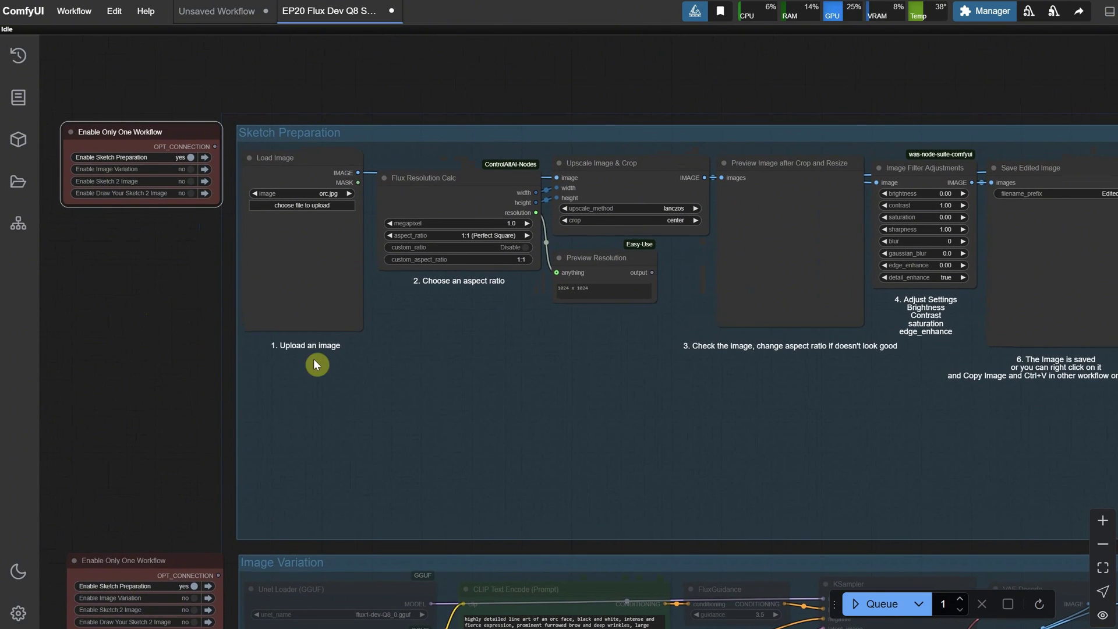
pyautogui.click(303, 206)
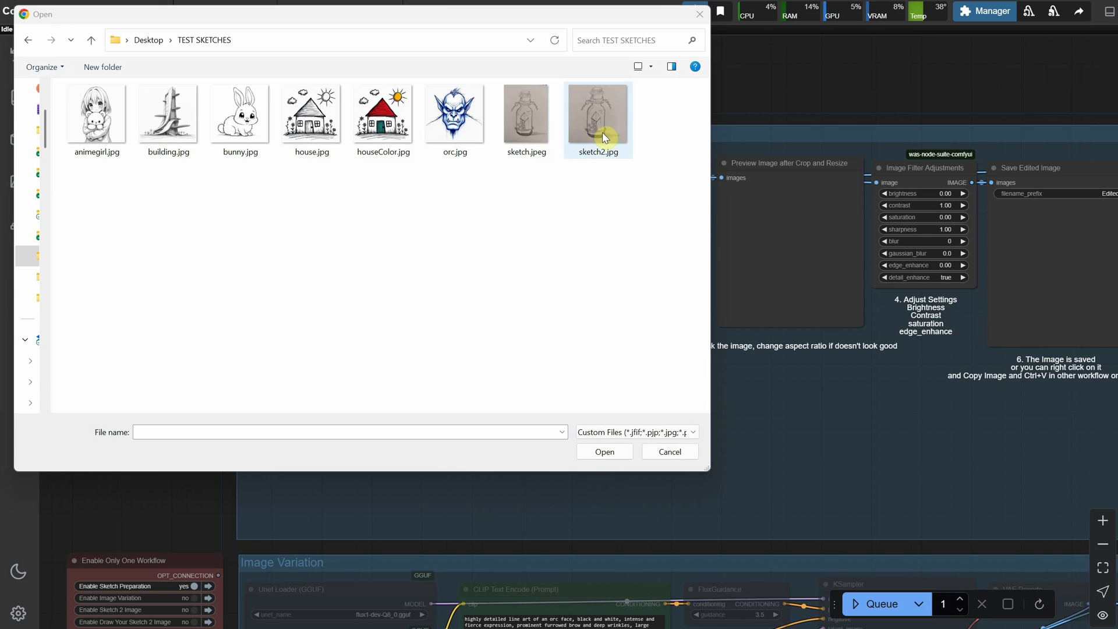
pyautogui.click(537, 127)
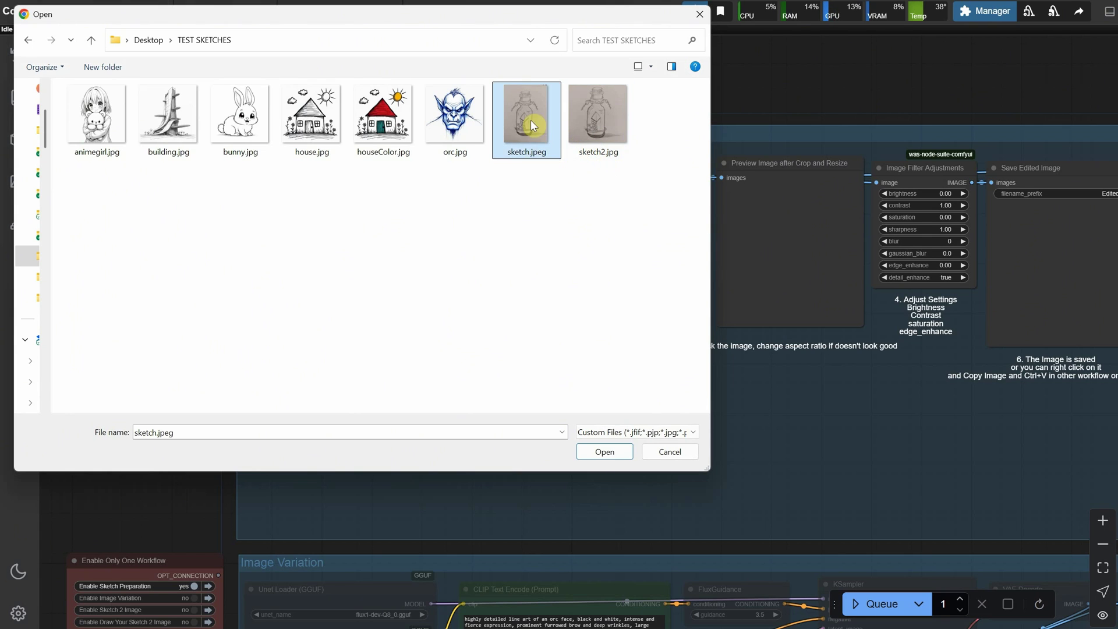
pyautogui.doubleClick(533, 123)
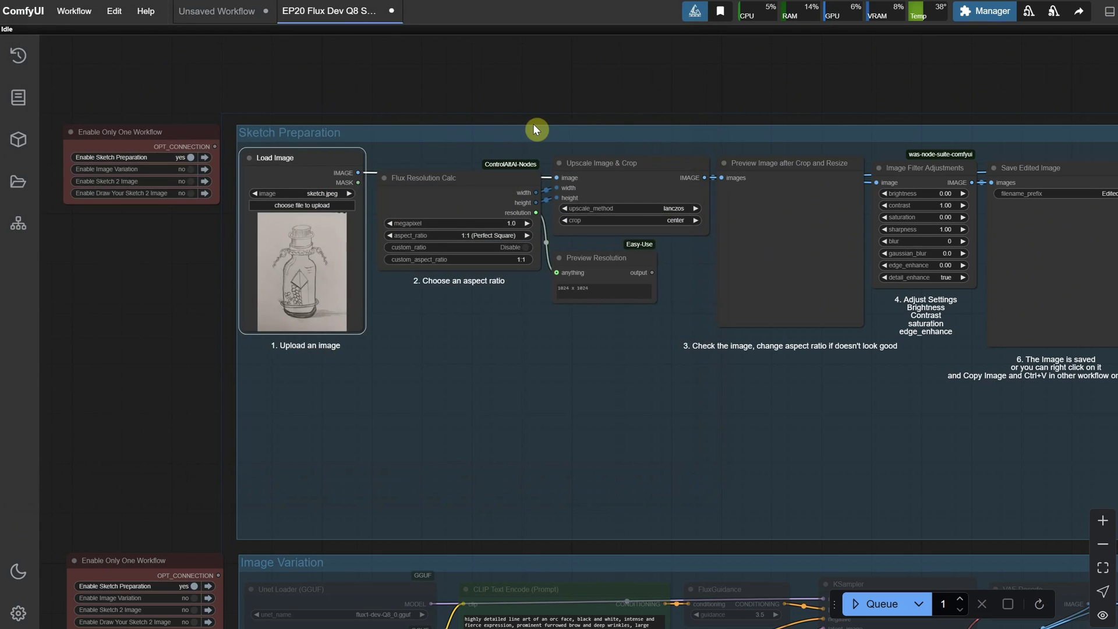
# - Set the Flux Resolution Calc aspect ratio to 2:3 (Classic Portrait) and run the workflow
pyautogui.scroll(2, 379, 271)
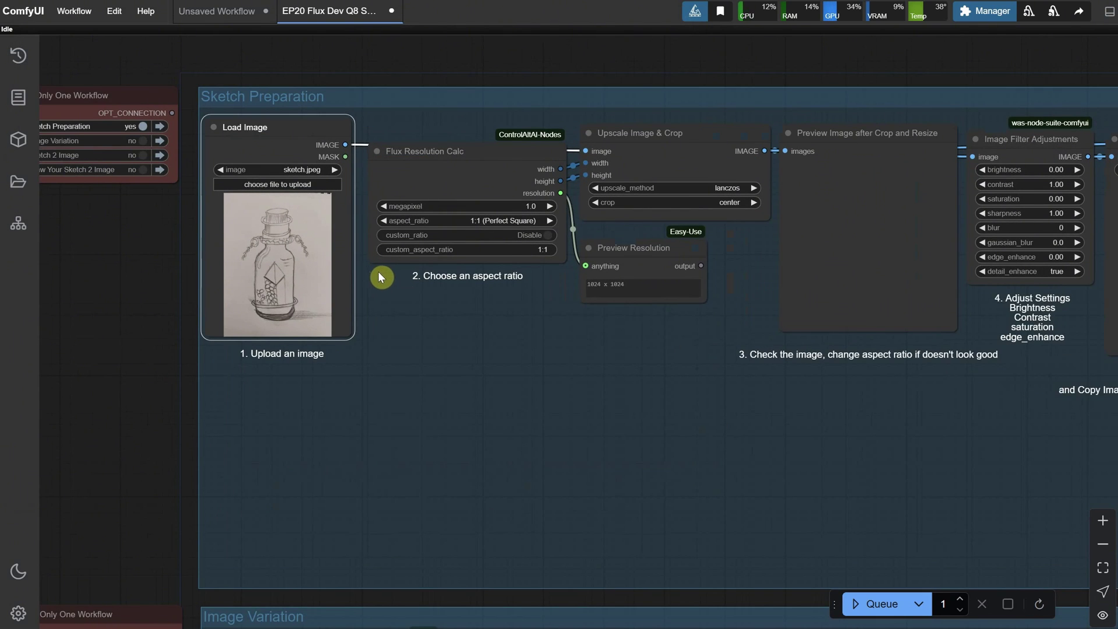
pyautogui.scroll(1, 503, 262)
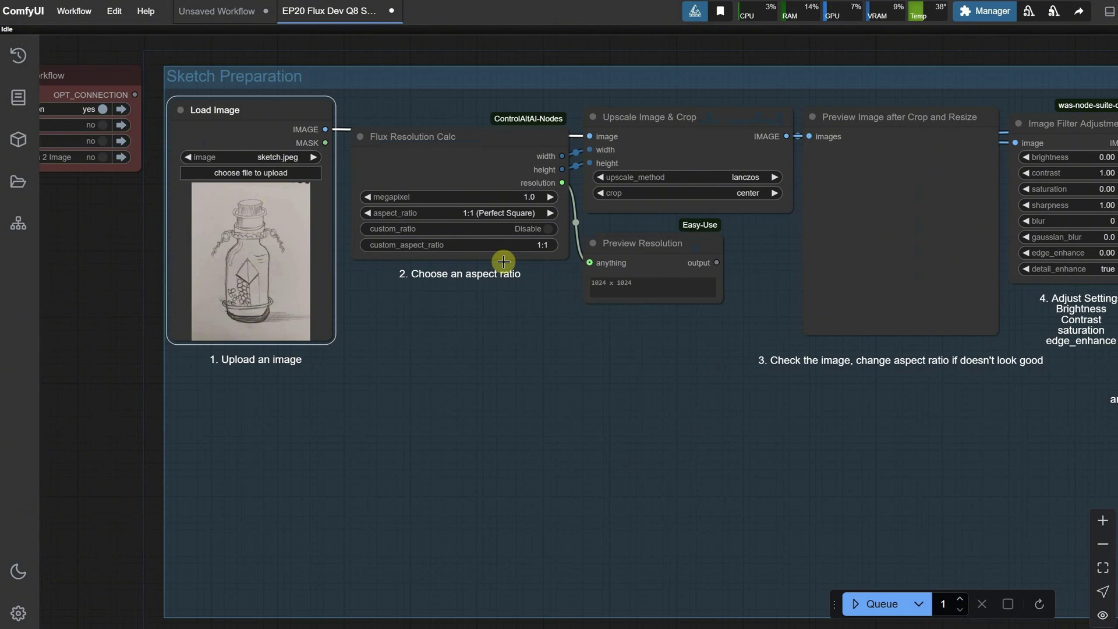
pyautogui.click(493, 213)
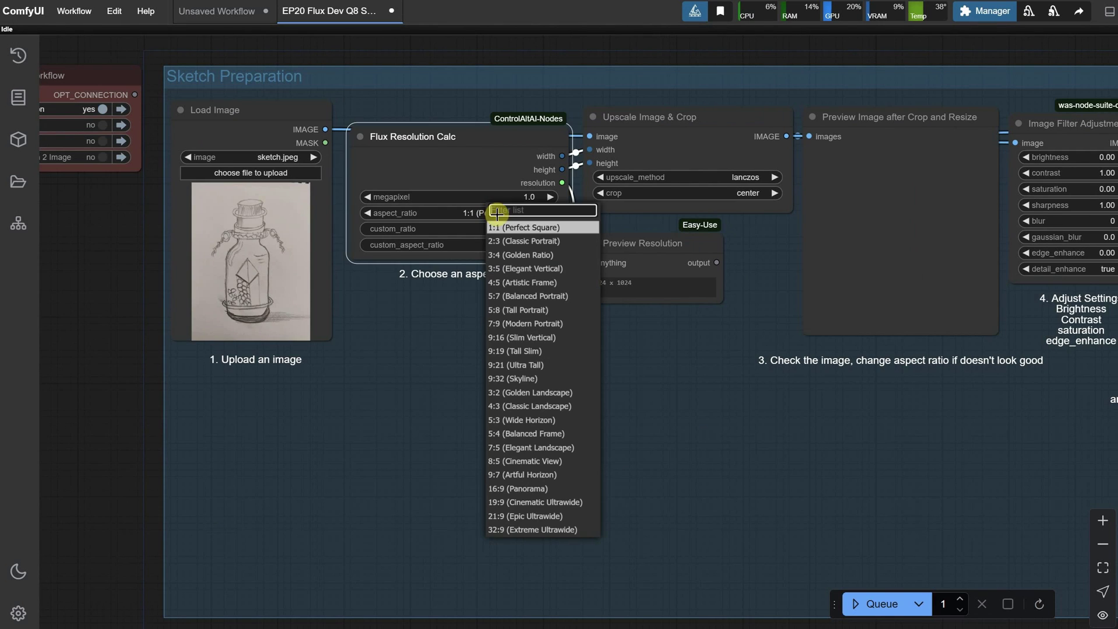
pyautogui.click(547, 250)
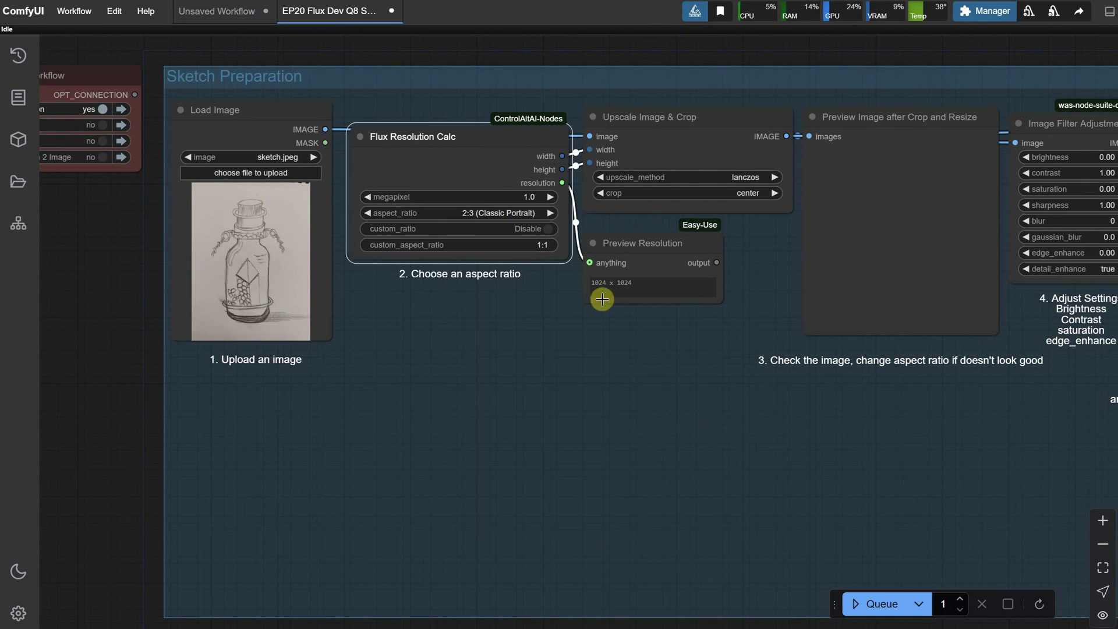
pyautogui.click(873, 605)
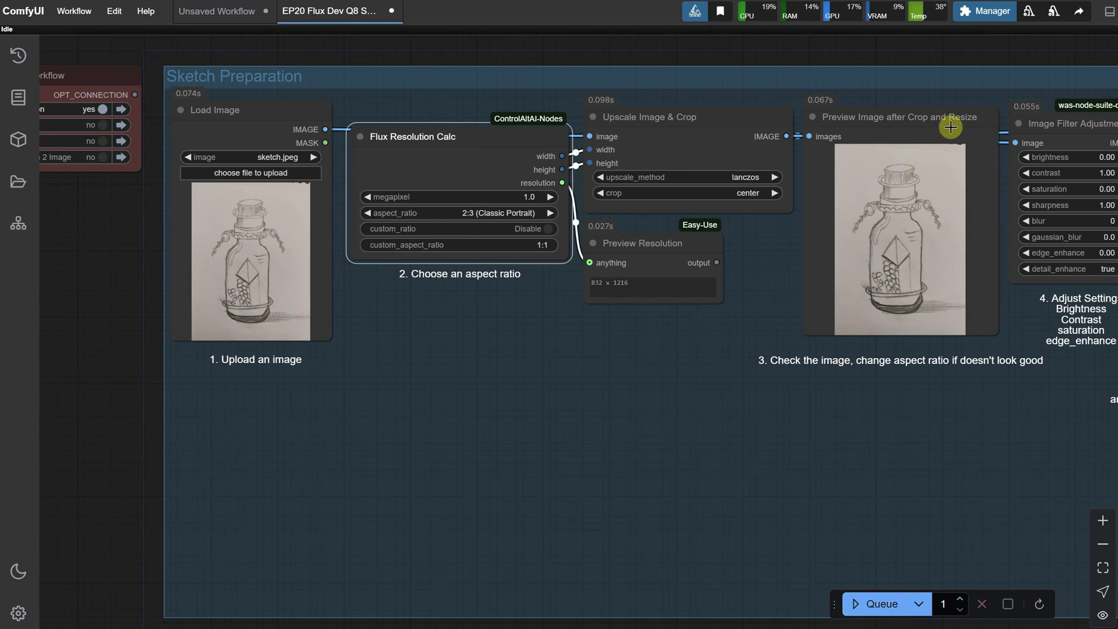
# - Try the 5:7 (Balanced Portrait) aspect ratio for the sketch and run the workflow again
pyautogui.click(502, 214)
pyautogui.click(514, 299)
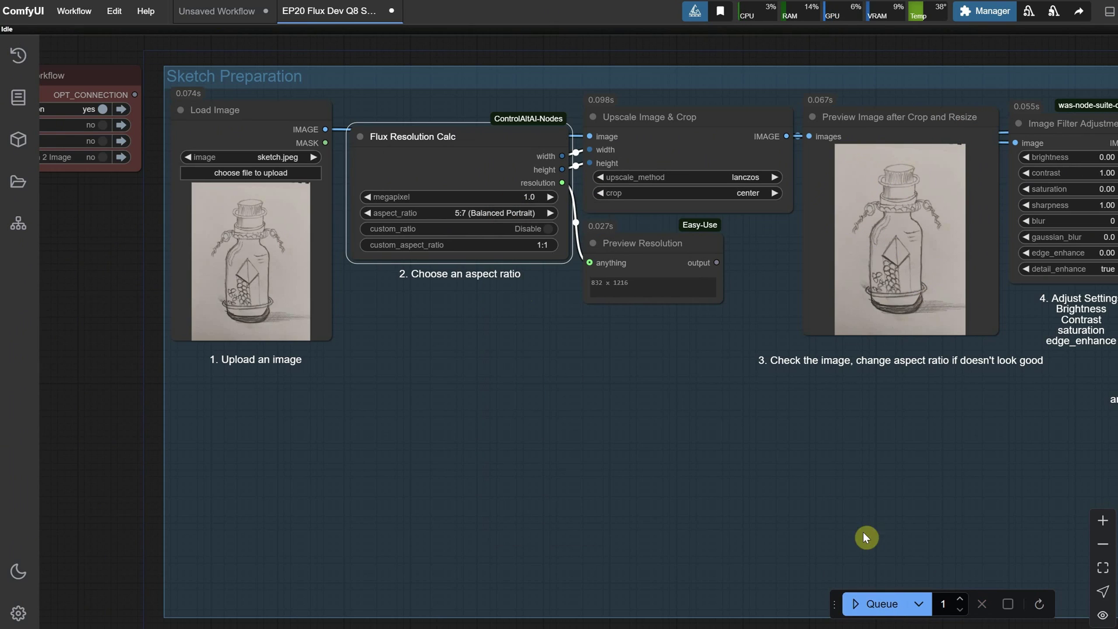
pyautogui.click(881, 604)
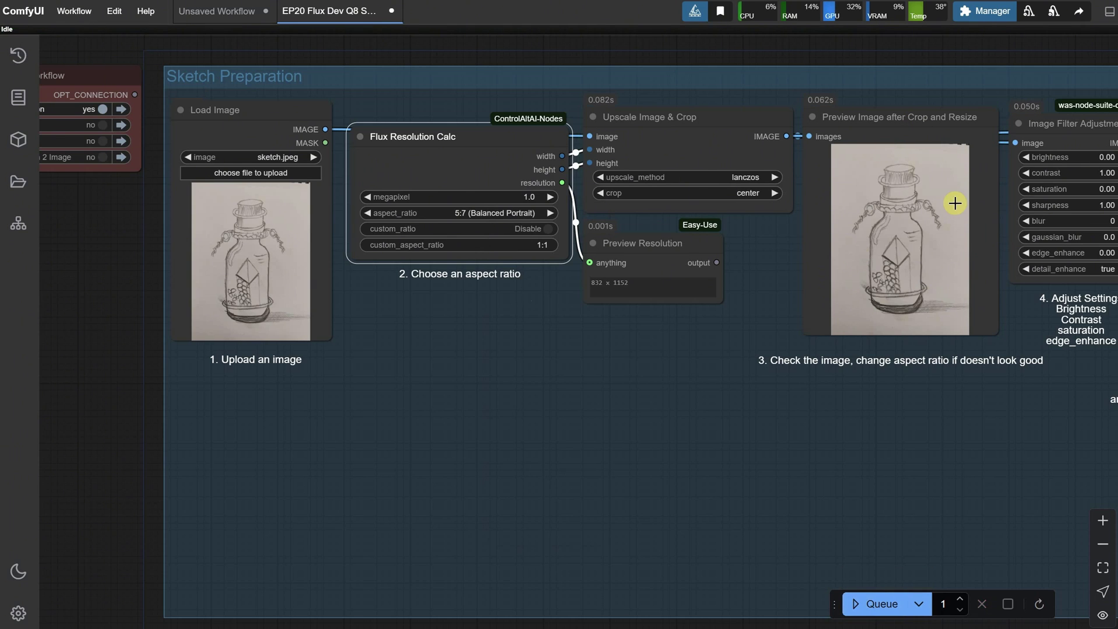
# - Try the 1:1 (Perfect Square) aspect ratio in Flux Resolution Calc and run the workflow
pyautogui.click(467, 213)
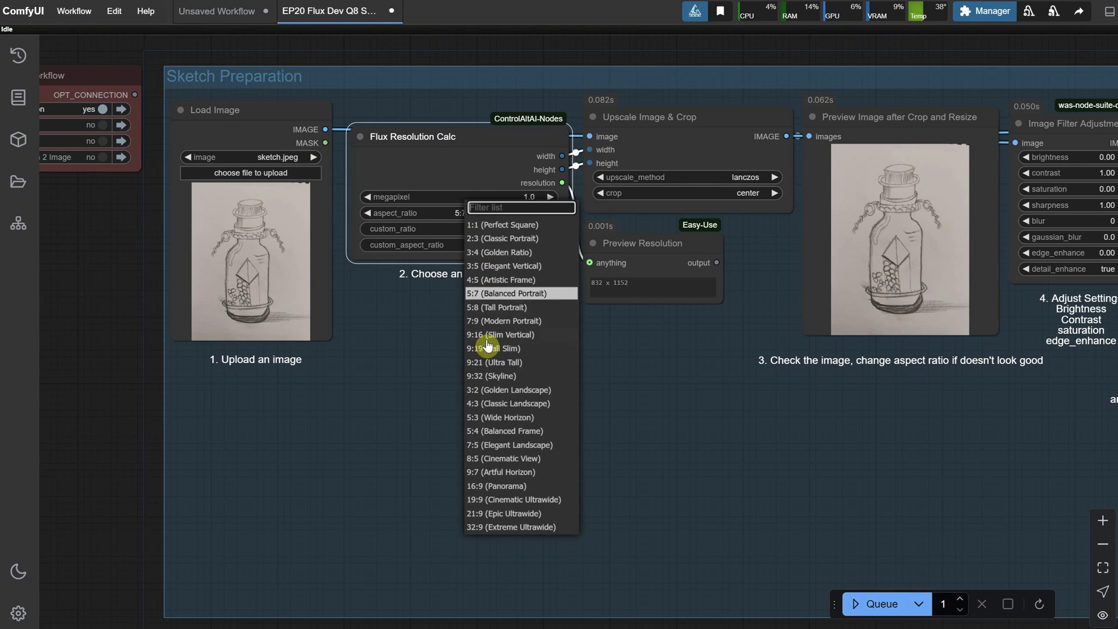
pyautogui.click(502, 225)
pyautogui.click(874, 604)
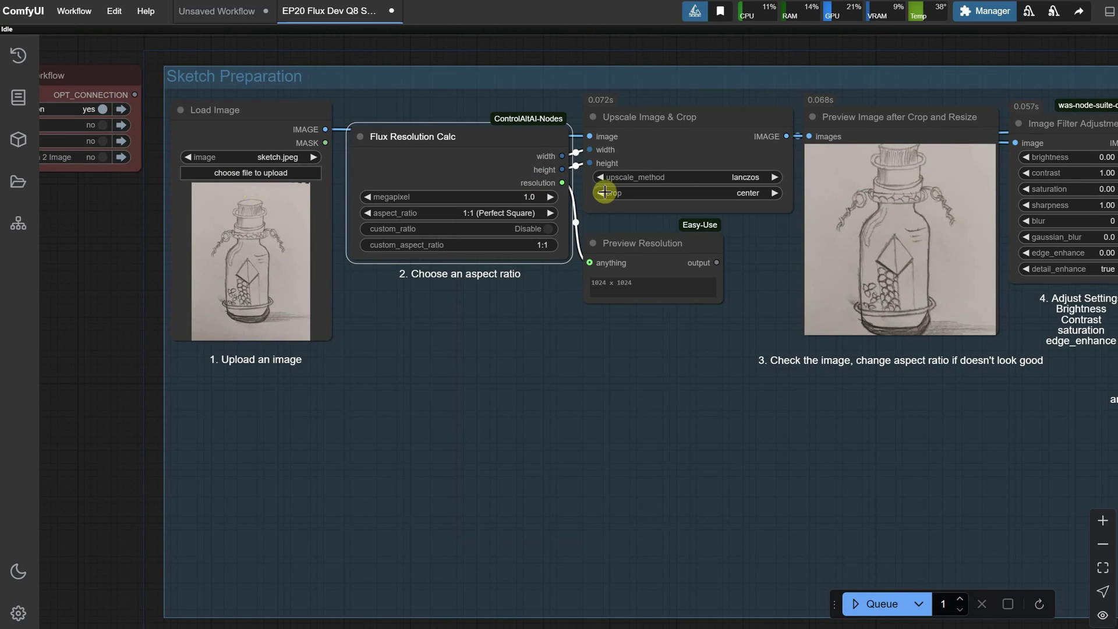
# - Set the Flux Resolution Calc aspect ratio to 4:5 (Artistic Frame) and run the workflow
pyautogui.click(481, 213)
pyautogui.click(507, 289)
pyautogui.click(868, 604)
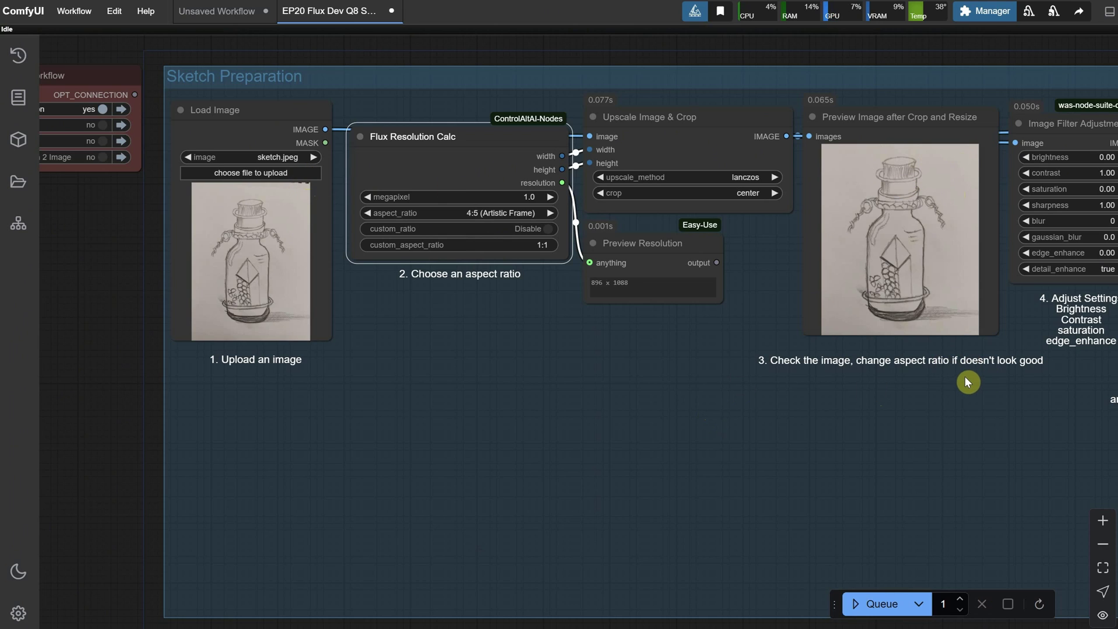
# - Try a saturation of 0.2 and of 1 in the Image Filter Adjustments node, and run the workflow
pyautogui.scroll(-3, 931, 411)
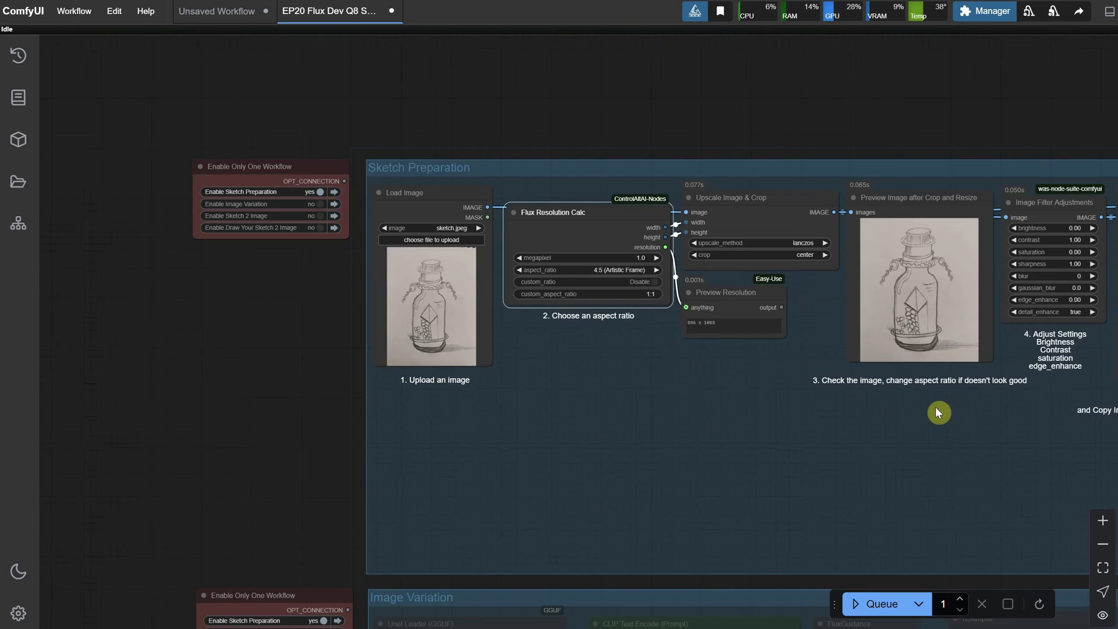
pyautogui.moveTo(935, 412); pyautogui.dragTo(712, 390)
pyautogui.scroll(2, 938, 419)
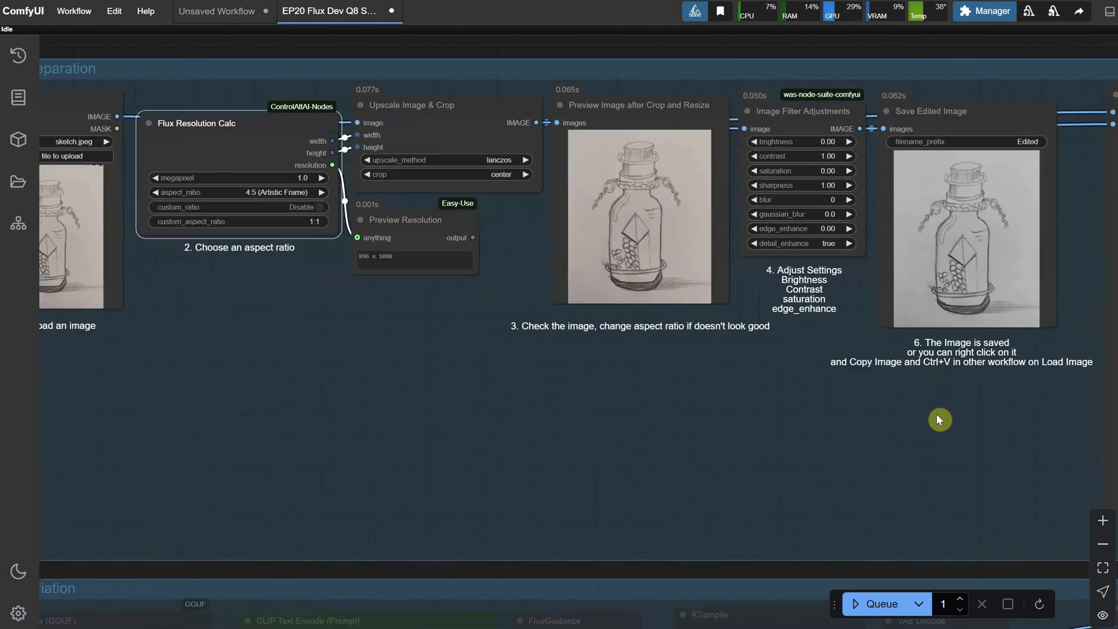
pyautogui.moveTo(848, 390); pyautogui.dragTo(414, 485)
pyautogui.scroll(4, 532, 410)
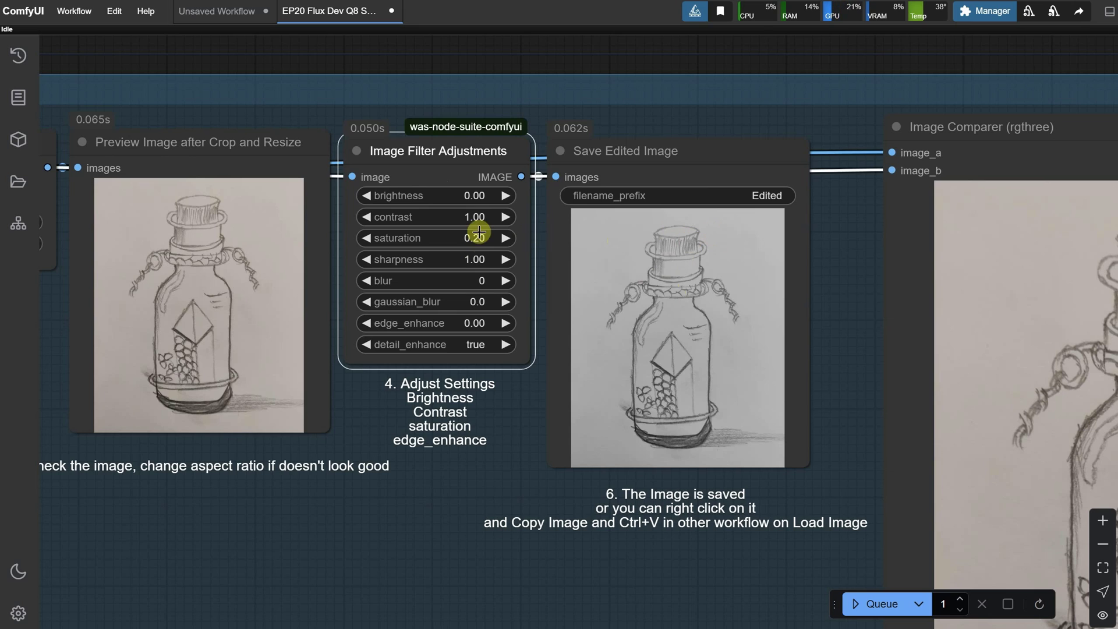
pyautogui.click(479, 238)
pyautogui.write('0.2')
pyautogui.click(479, 235)
pyautogui.write('1')
pyautogui.press('Return')
pyautogui.click(884, 604)
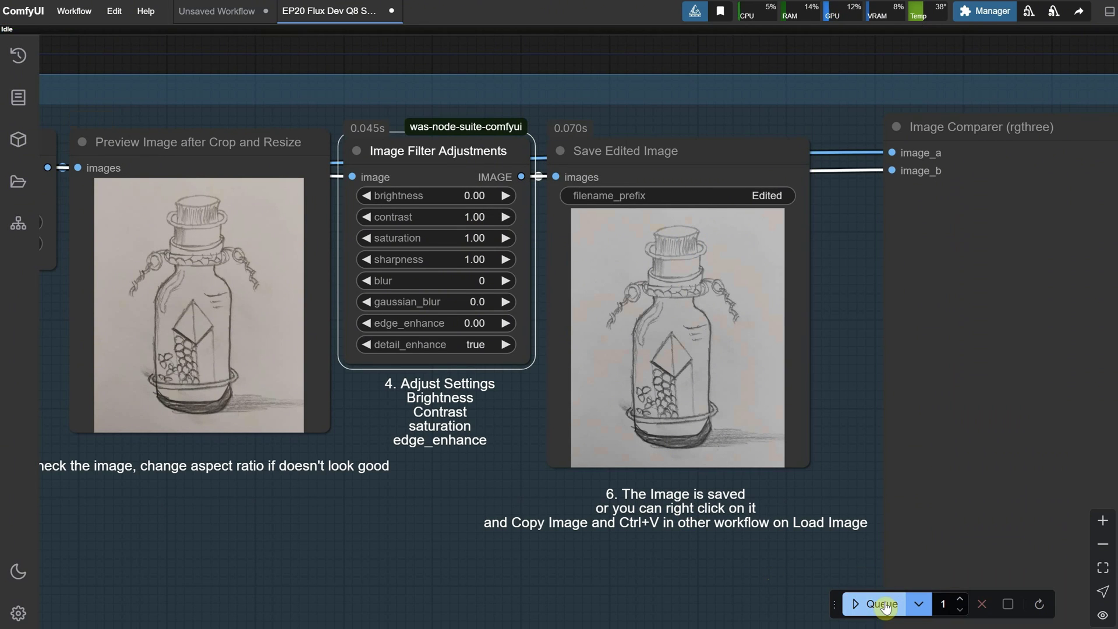
# - Set the saturation back to 0 in the Image Filter Adjustments node and run the workflow
pyautogui.click(471, 237)
pyautogui.press('Return')
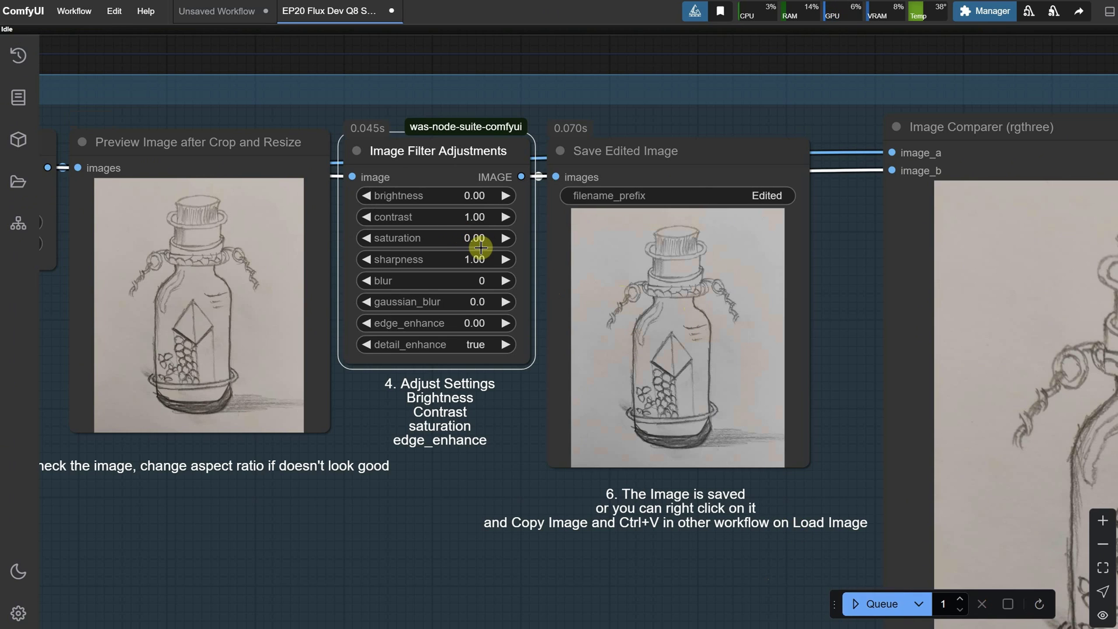
pyautogui.click(868, 603)
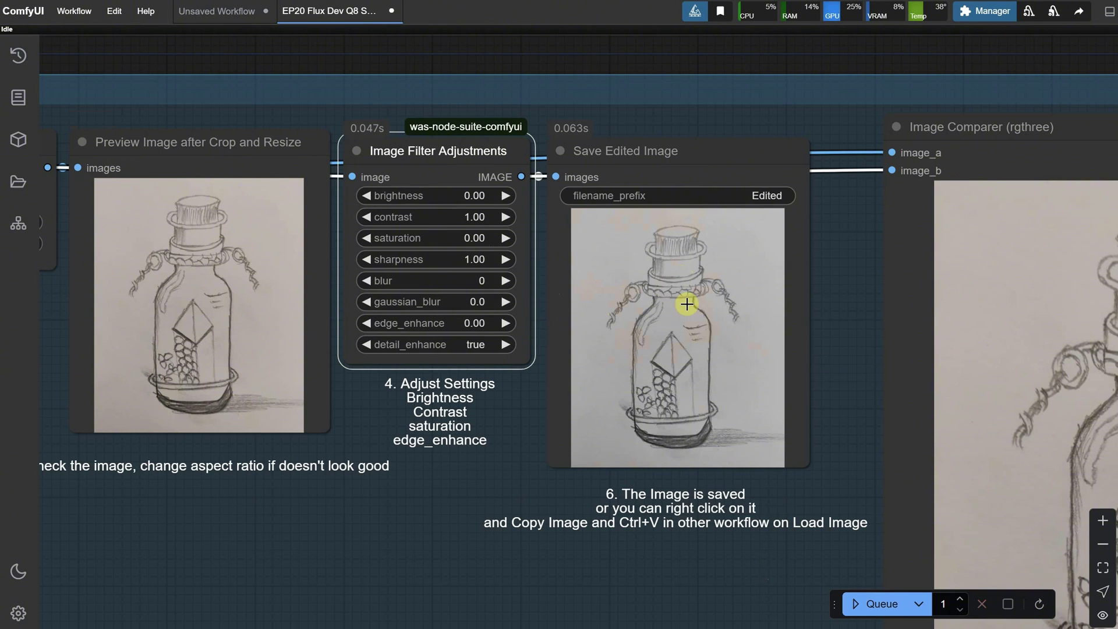
# - Raise the Image Filter Adjustments brightness in stages to 0.23 and 0.28, running the workflow after each change
pyautogui.moveTo(484, 202); pyautogui.dragTo(536, 209)
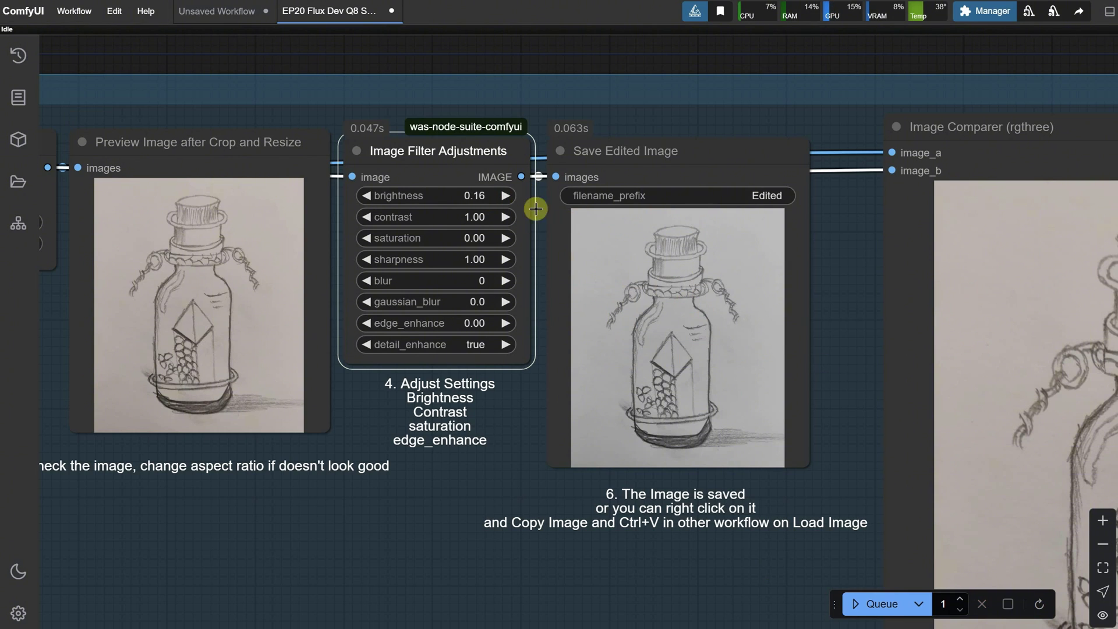
pyautogui.click(505, 195)
pyautogui.click(505, 195)
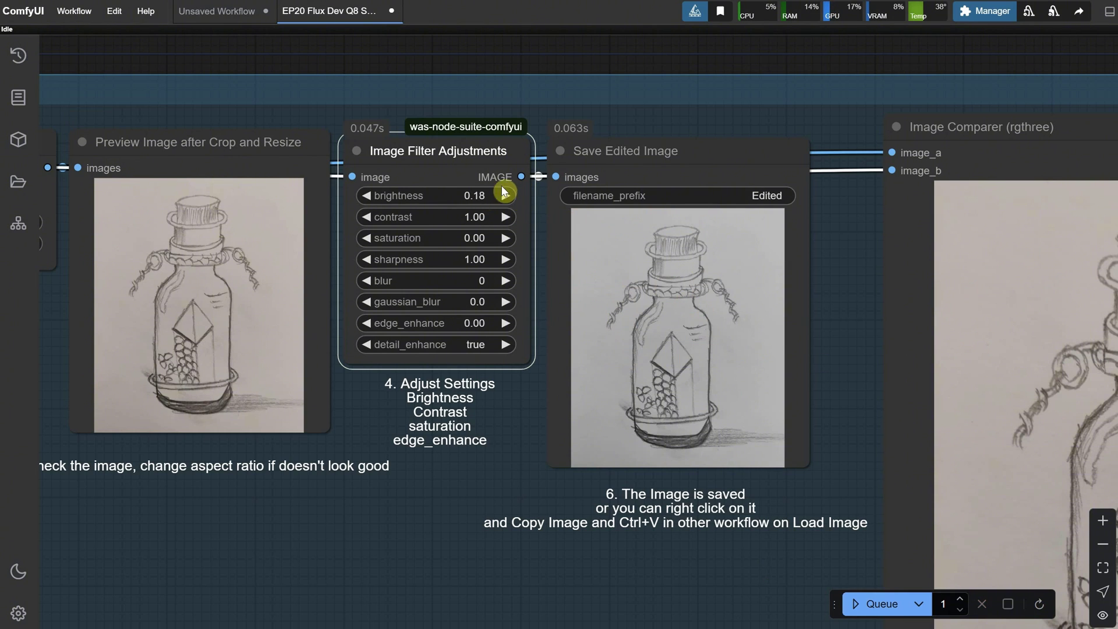
pyautogui.click(880, 603)
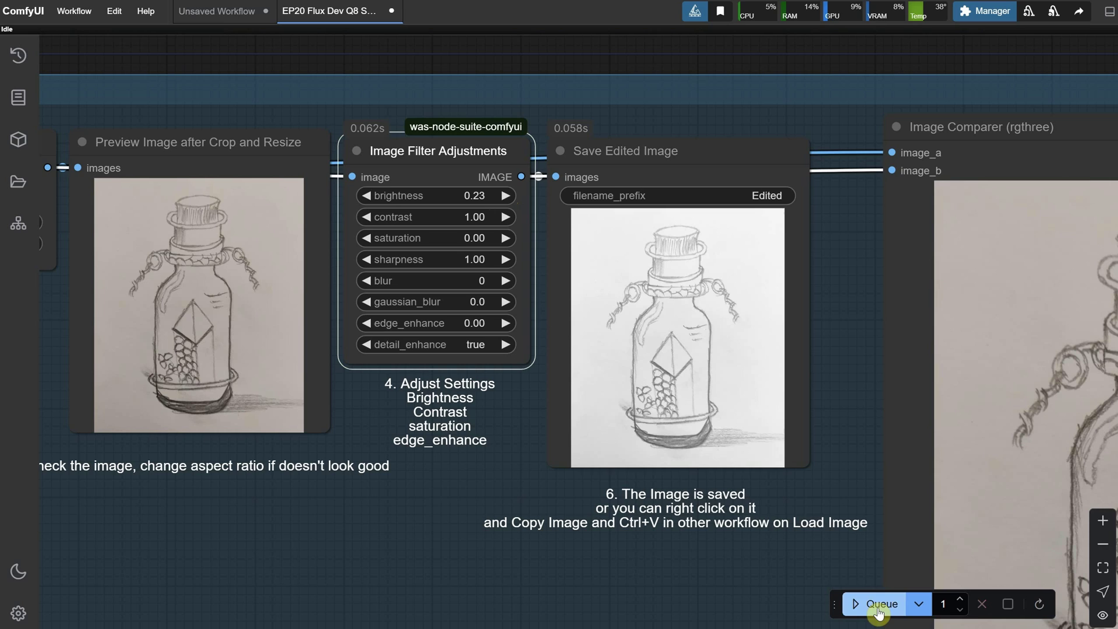
pyautogui.click(506, 196)
pyautogui.click(505, 196)
pyautogui.click(880, 606)
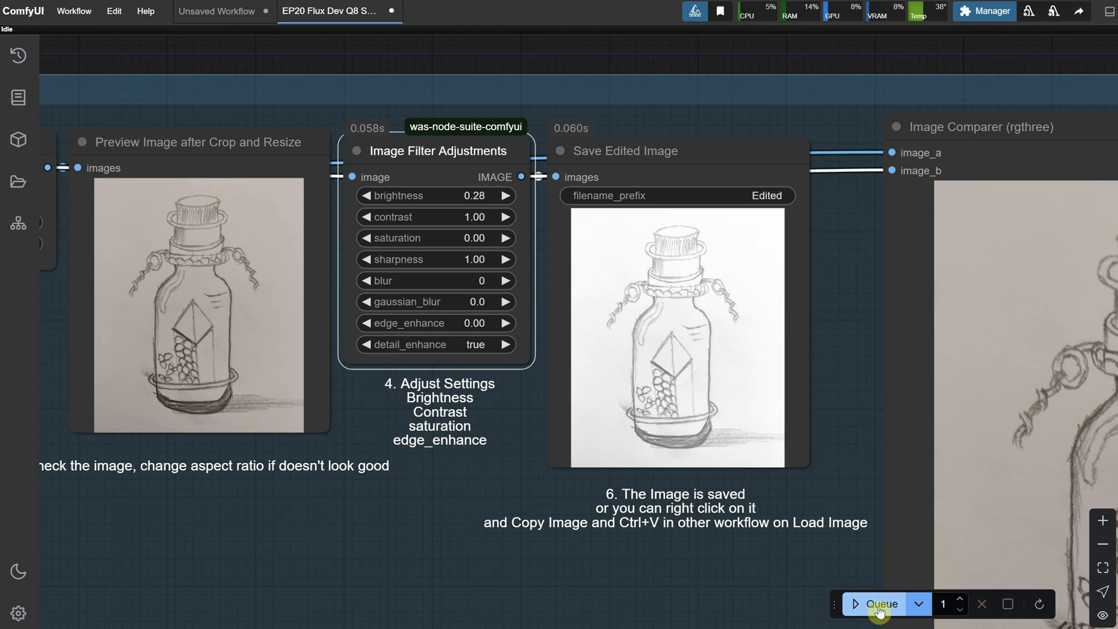
# - Compare the brightened sketch with the original in close-up in the Image Comparer node
pyautogui.scroll(-2, 841, 423)
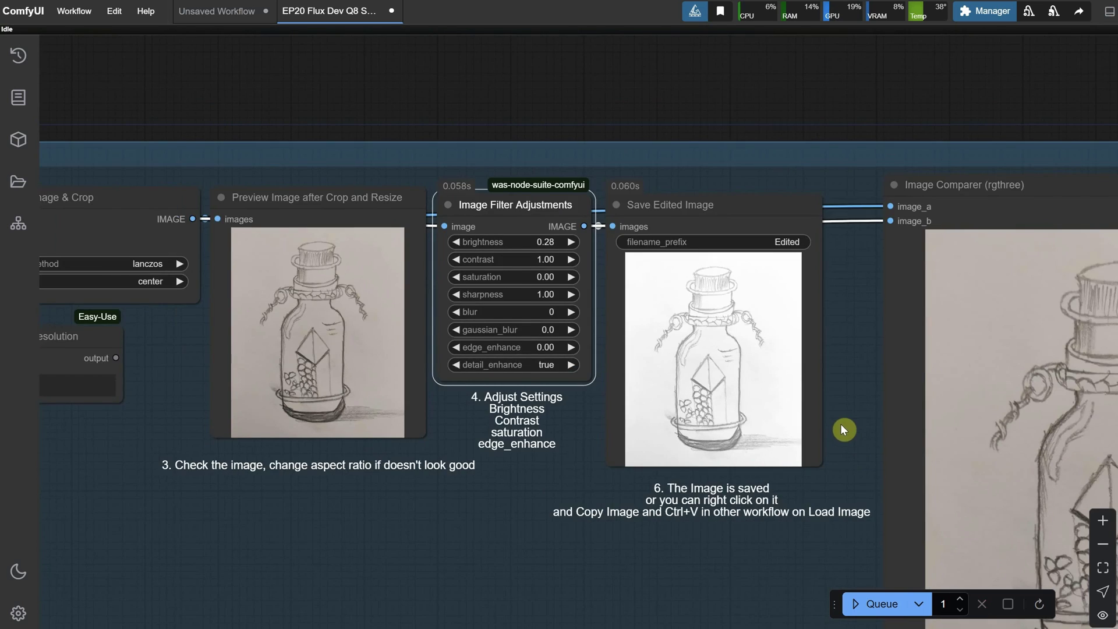
pyautogui.moveTo(840, 424); pyautogui.dragTo(442, 384)
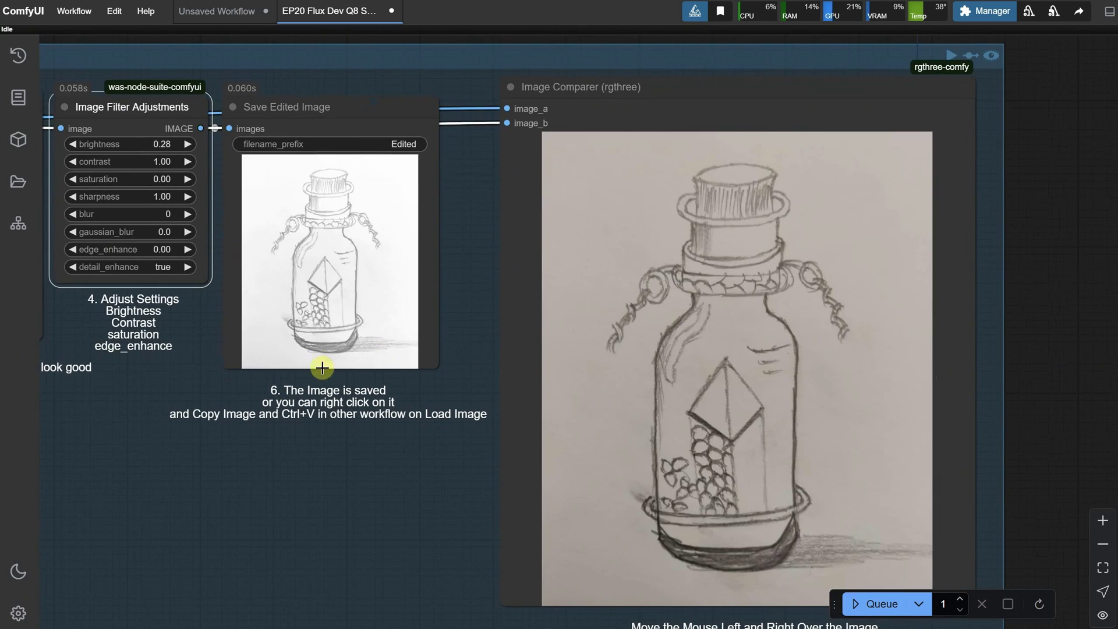
pyautogui.scroll(3, 815, 471)
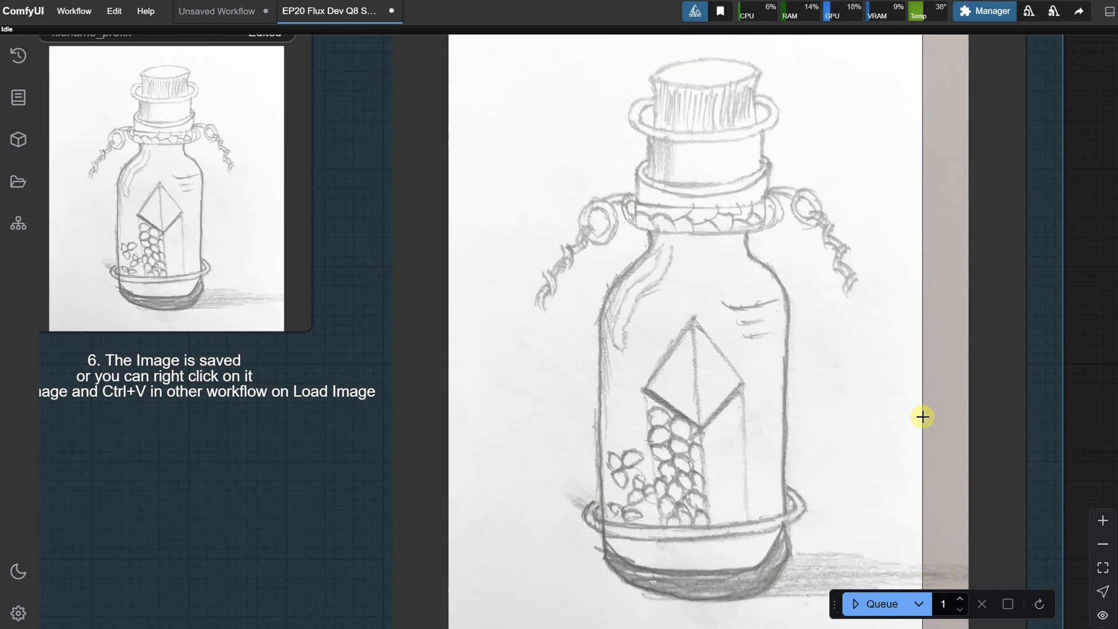
pyautogui.scroll(5, 582, 440)
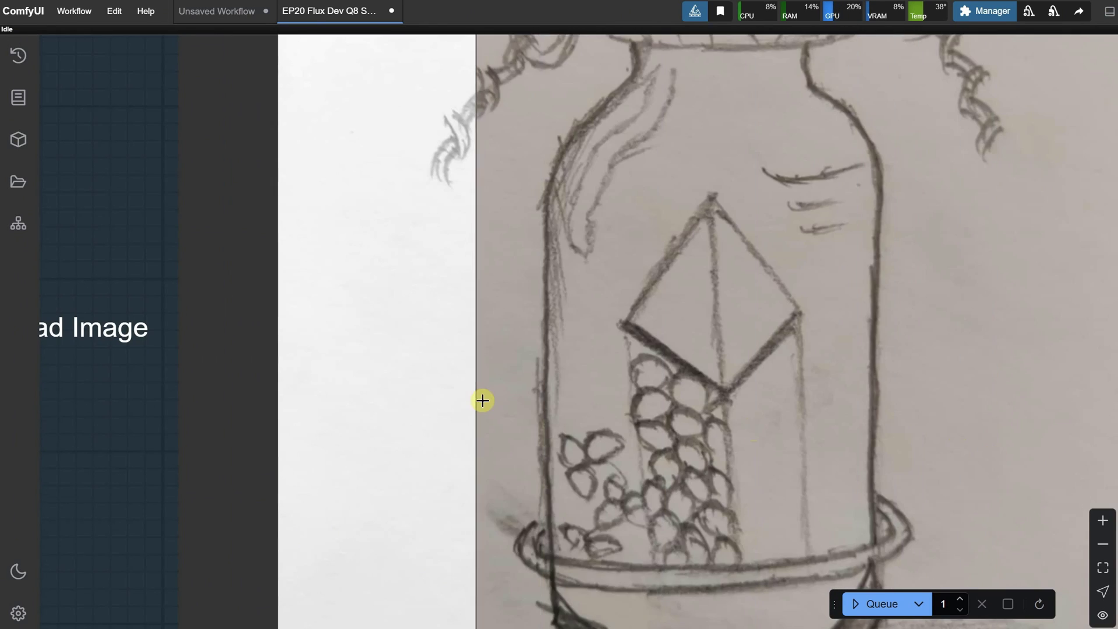
pyautogui.scroll(-8, 874, 404)
pyautogui.scroll(5, 330, 299)
# - Set edge_enhance to 0.12 in the Image Filter Adjustments node, run the workflow and compare the result with the original sketch
pyautogui.moveTo(331, 299); pyautogui.dragTo(386, 442)
pyautogui.tripleClick(407, 339)
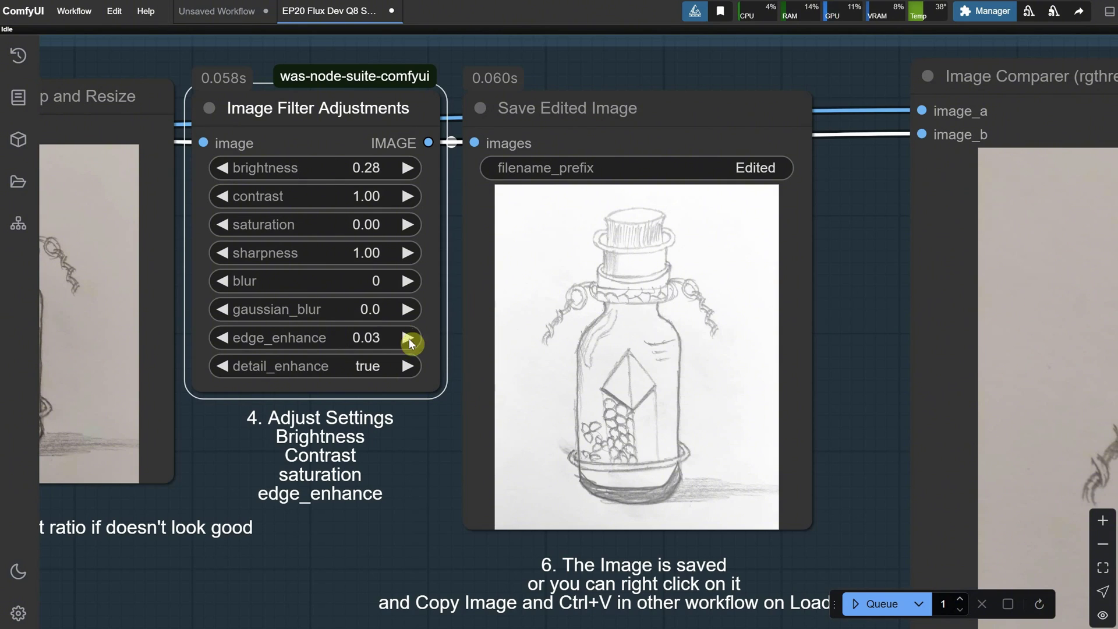
pyautogui.tripleClick(408, 339)
pyautogui.tripleClick(408, 339)
pyautogui.tripleClick(407, 339)
pyautogui.click(878, 606)
pyautogui.moveTo(886, 486); pyautogui.dragTo(487, 360)
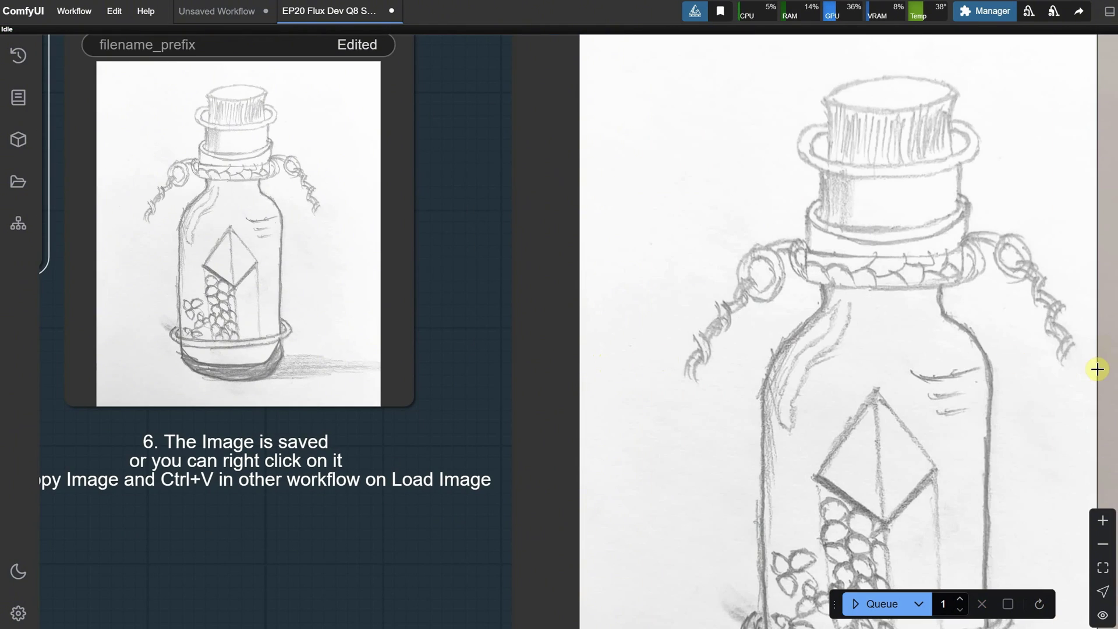
pyautogui.scroll(-6, 547, 381)
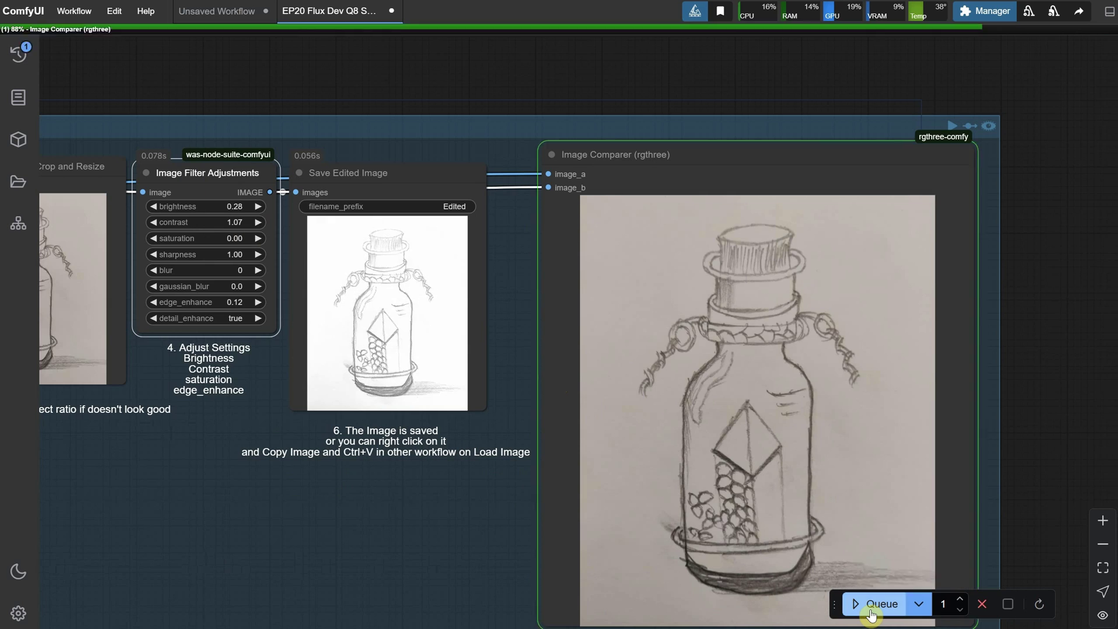
# - Raise the contrast to 1.13 in the Image Filter Adjustments node and run the workflow
pyautogui.scroll(2, 248, 441)
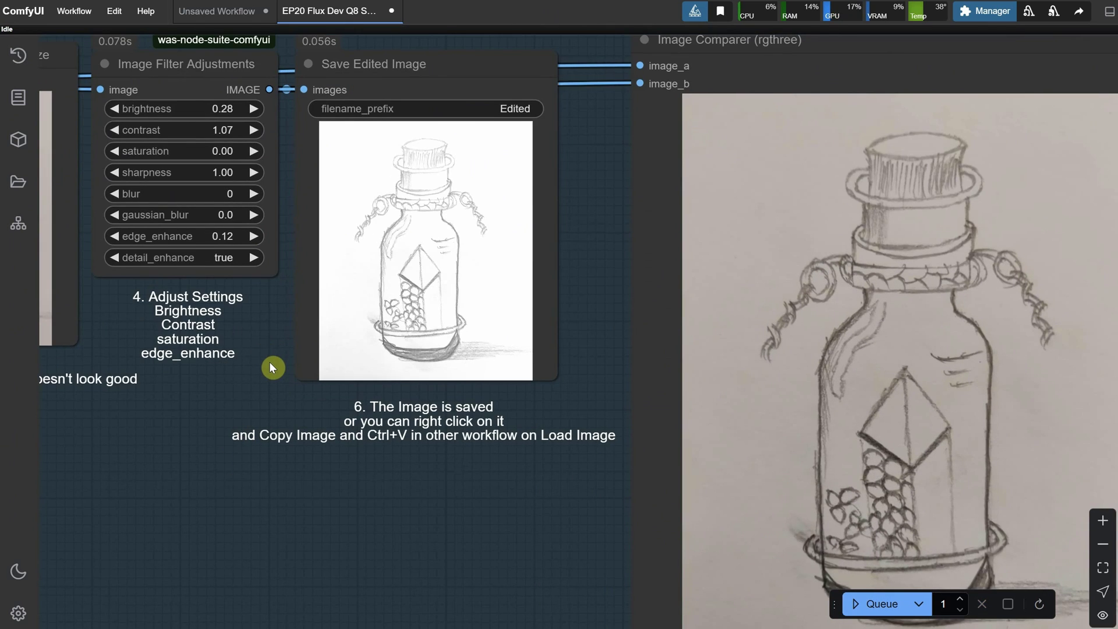
pyautogui.scroll(1, 269, 361)
pyautogui.moveTo(269, 362); pyautogui.dragTo(439, 494)
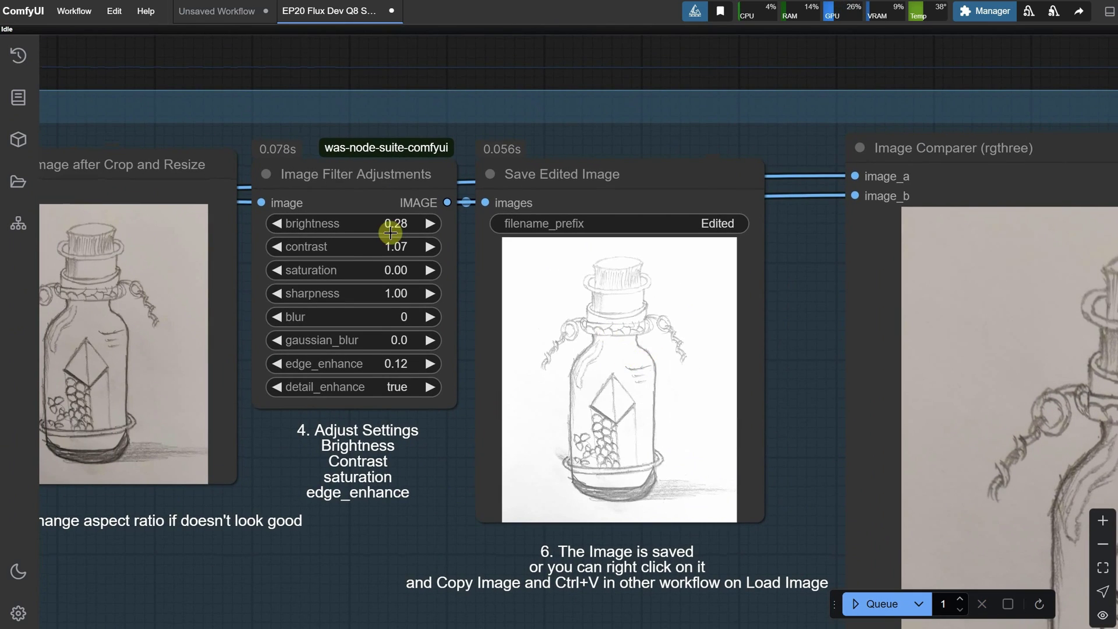
pyautogui.click(431, 247)
pyautogui.click(431, 247)
pyautogui.click(431, 247)
pyautogui.click(431, 247)
pyautogui.click(431, 247)
pyautogui.click(431, 247)
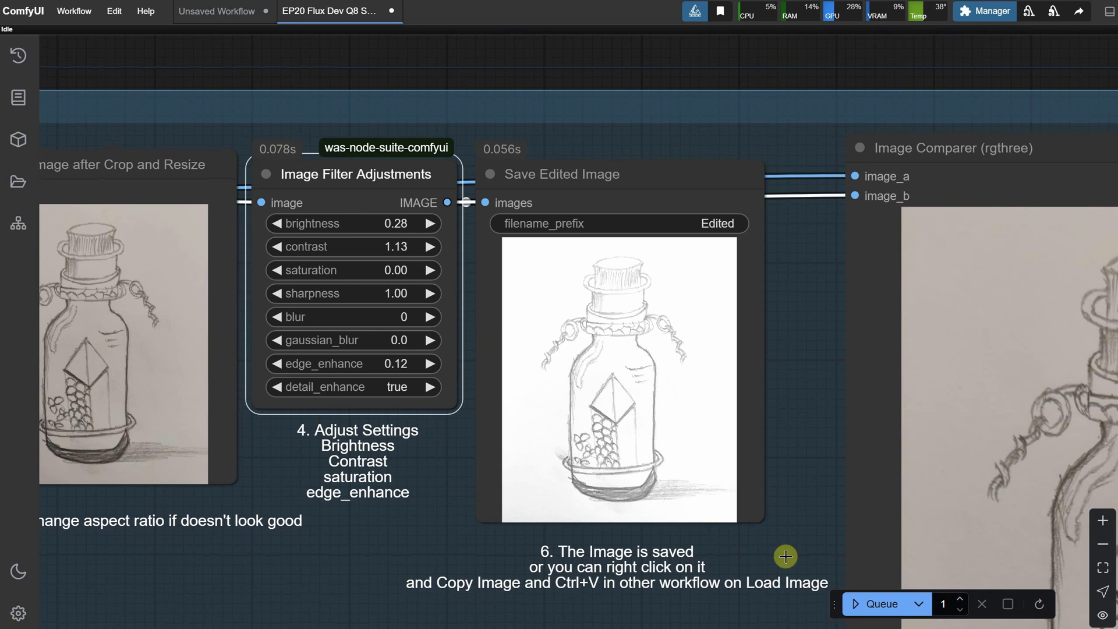
pyautogui.click(882, 606)
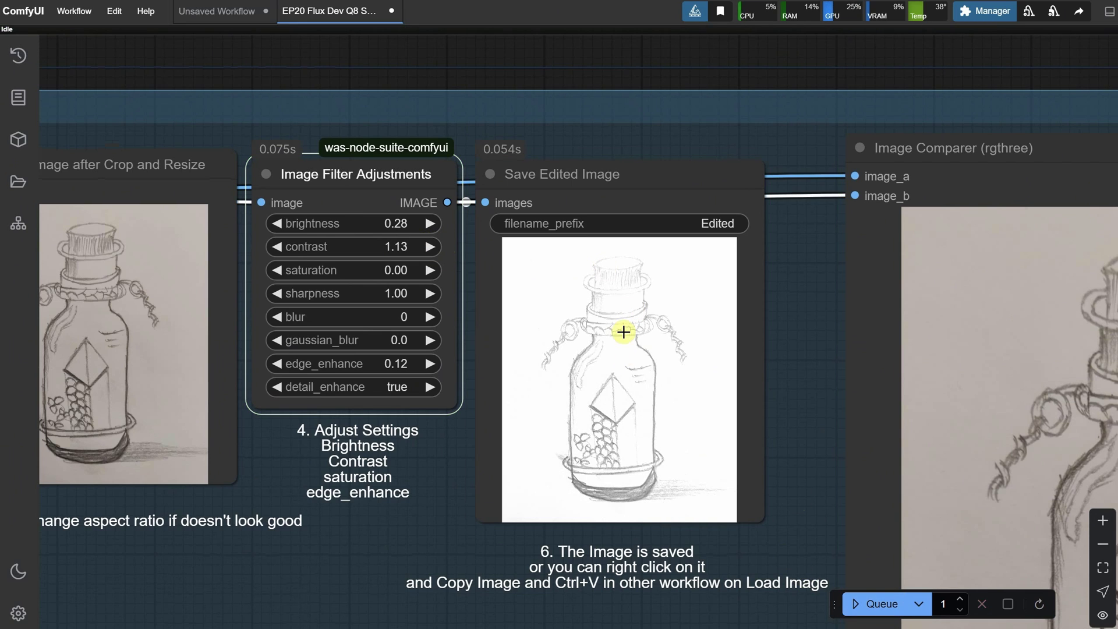
# - Return the contrast to 1.00, raise the brightness to 0.30 and run the workflow
pyautogui.click(280, 247)
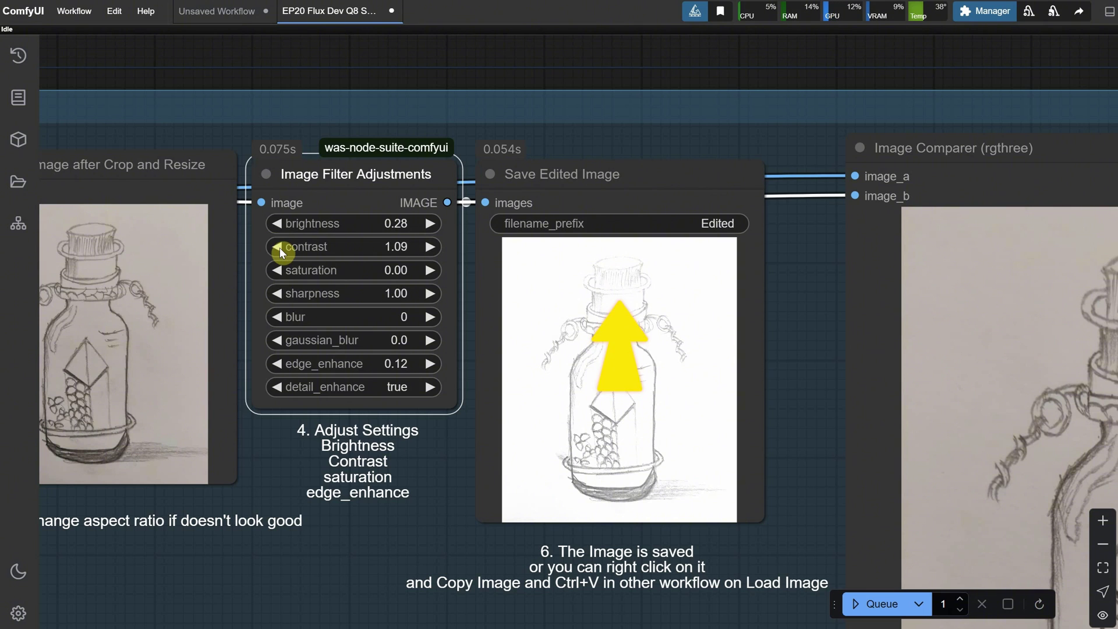
pyautogui.click(280, 247)
pyautogui.click(279, 247)
pyautogui.click(278, 247)
pyautogui.click(429, 222)
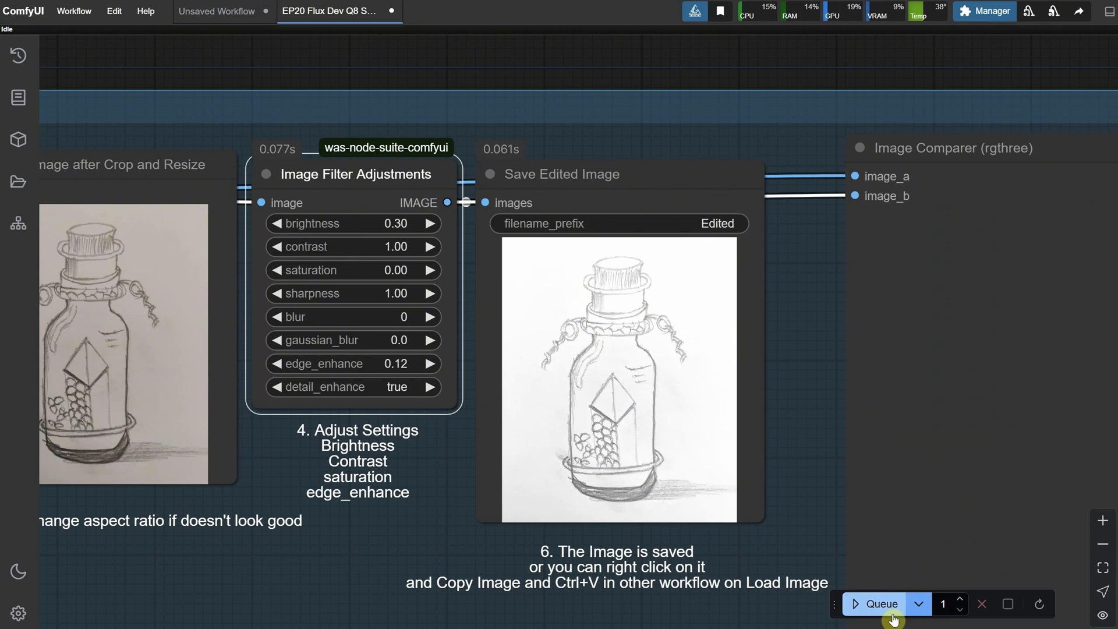
# - Examine the readjusted sketch against the original photo in the Image Comparer node
pyautogui.scroll(7, 807, 455)
pyautogui.moveTo(806, 455); pyautogui.dragTo(345, 351)
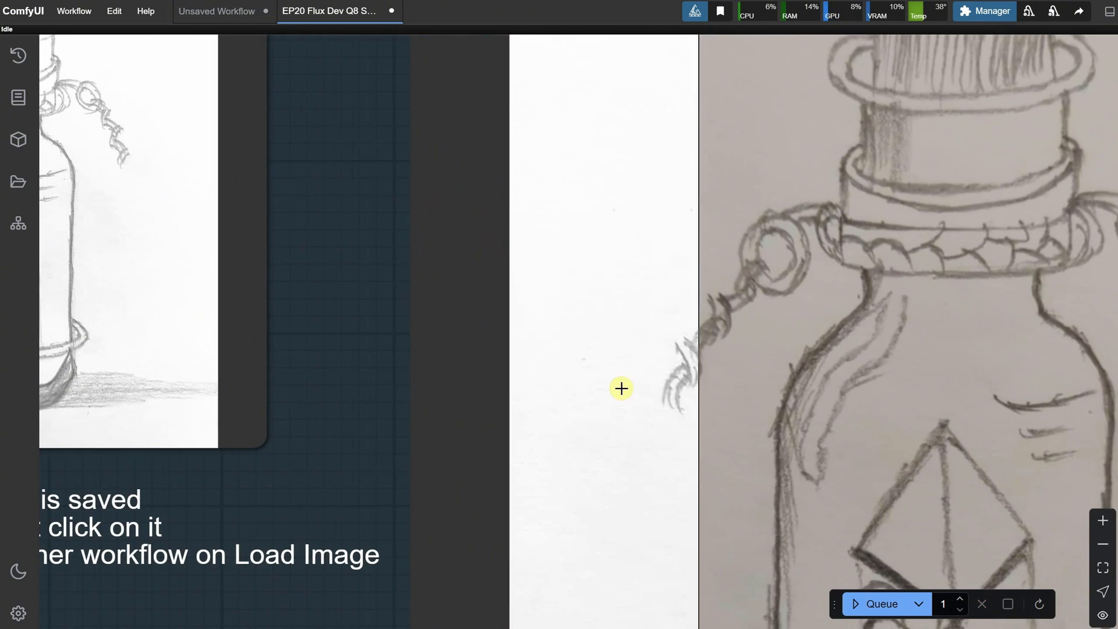
pyautogui.scroll(-5, 1101, 392)
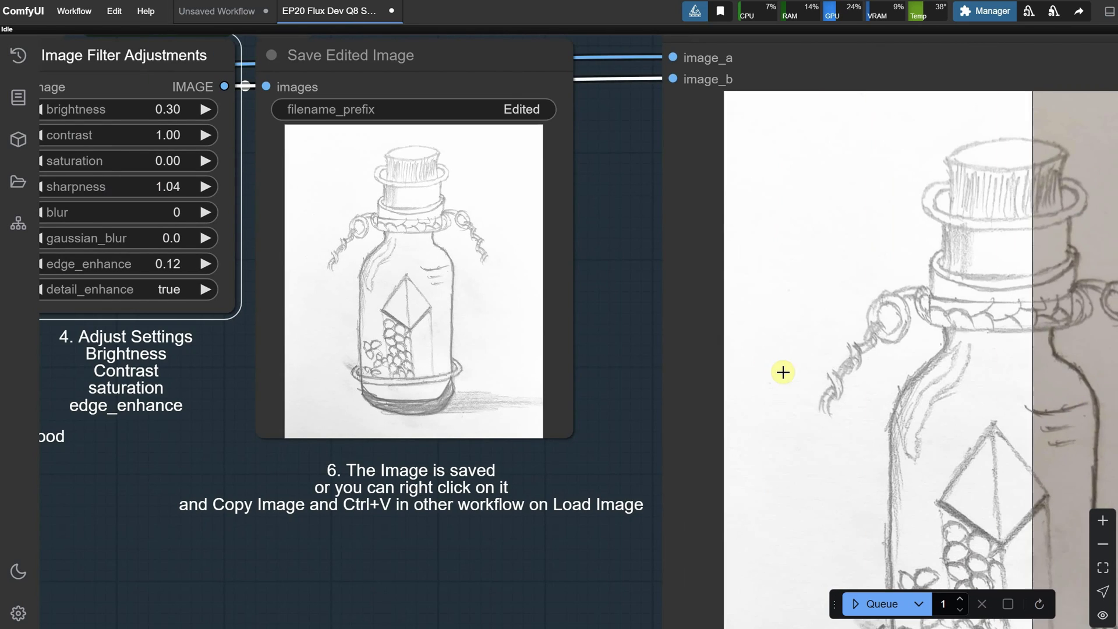
# - Copy the edited bottle sketch from the Save Edited Image node
pyautogui.scroll(-5, 733, 236)
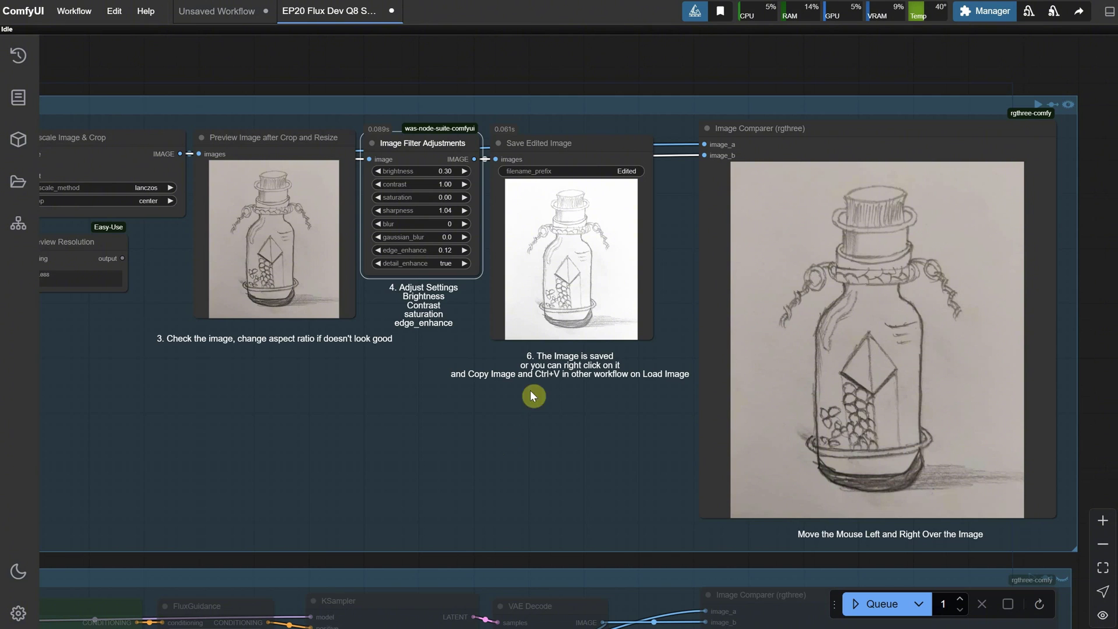
pyautogui.rightClick(576, 275)
pyautogui.click(652, 292)
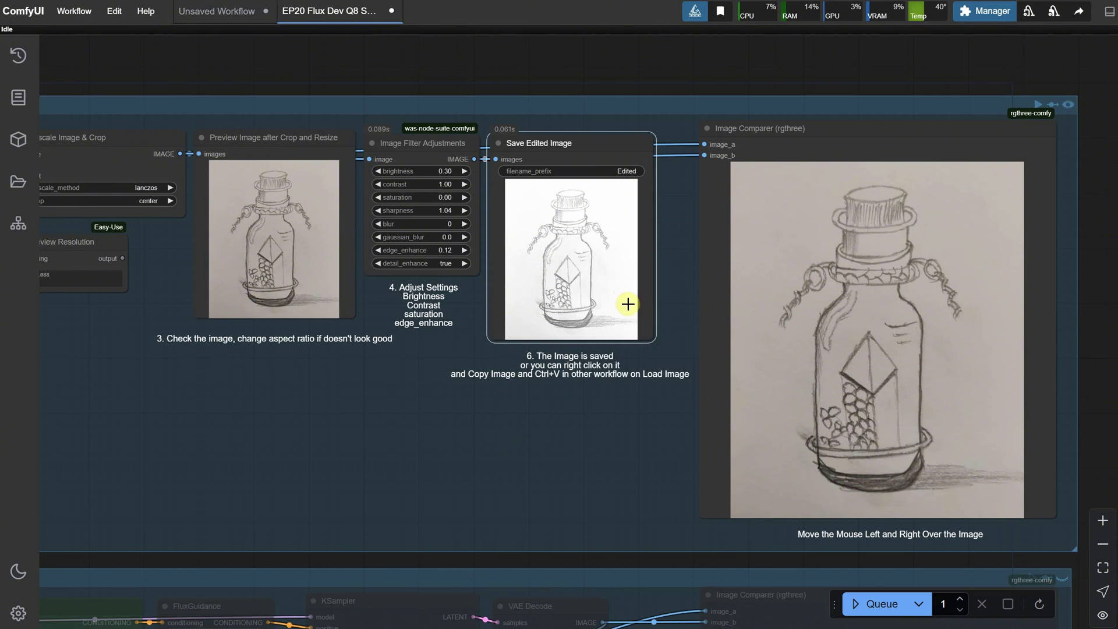
# - Load orc.jpg from the TEST SKETCHES folder into the Sketch Preparation group's Load Image node and run the workflow
pyautogui.scroll(-5, 617, 317)
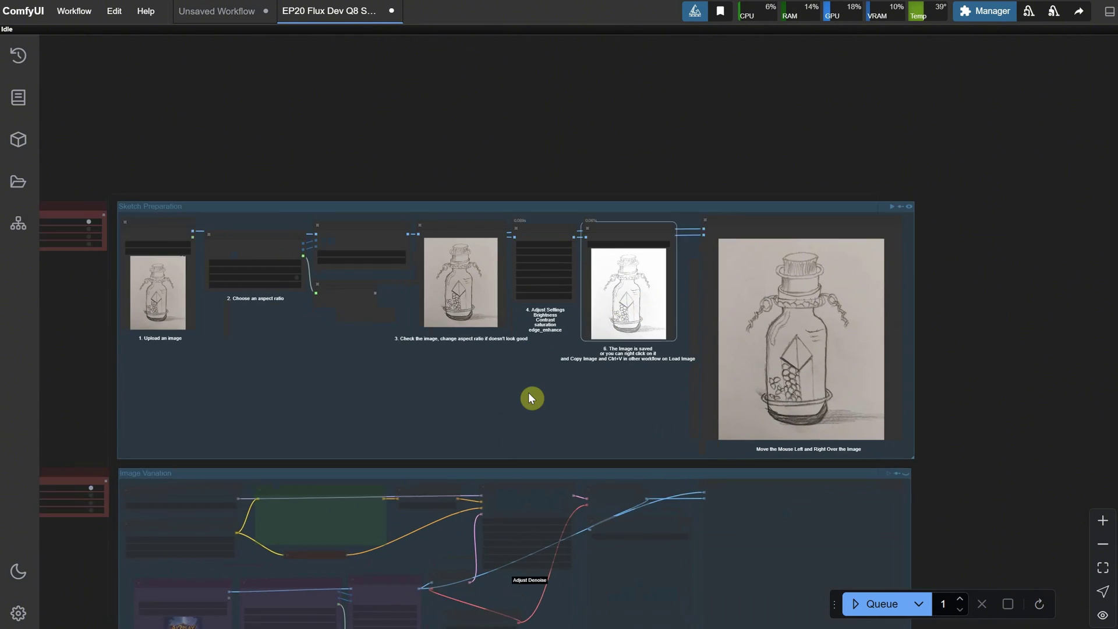
pyautogui.scroll(2, 529, 394)
pyautogui.scroll(4, 524, 361)
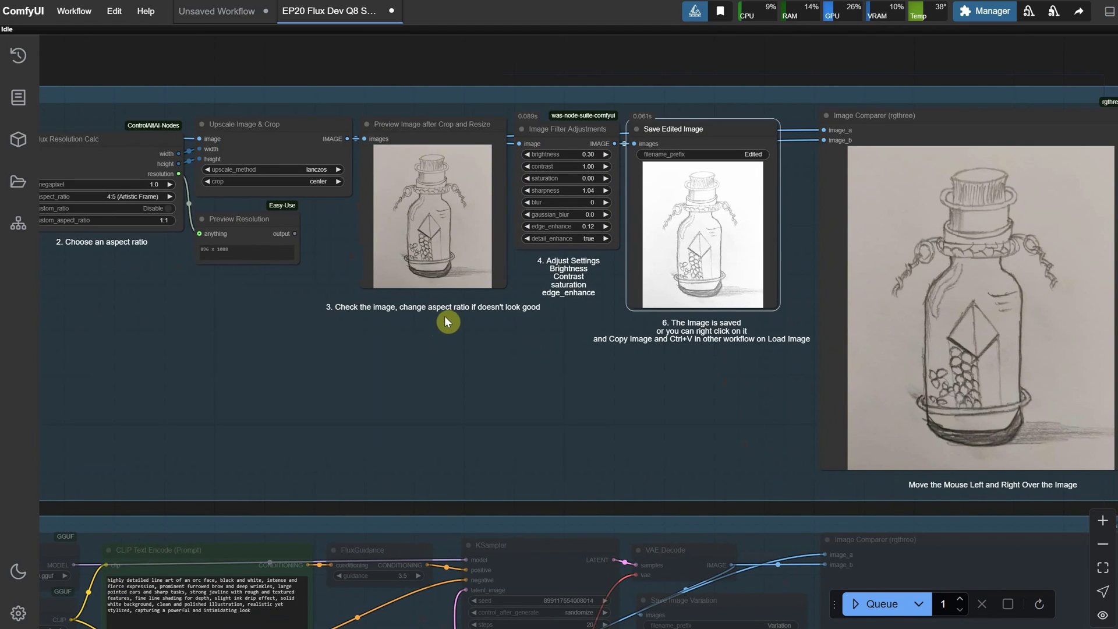
pyautogui.scroll(-5, 732, 325)
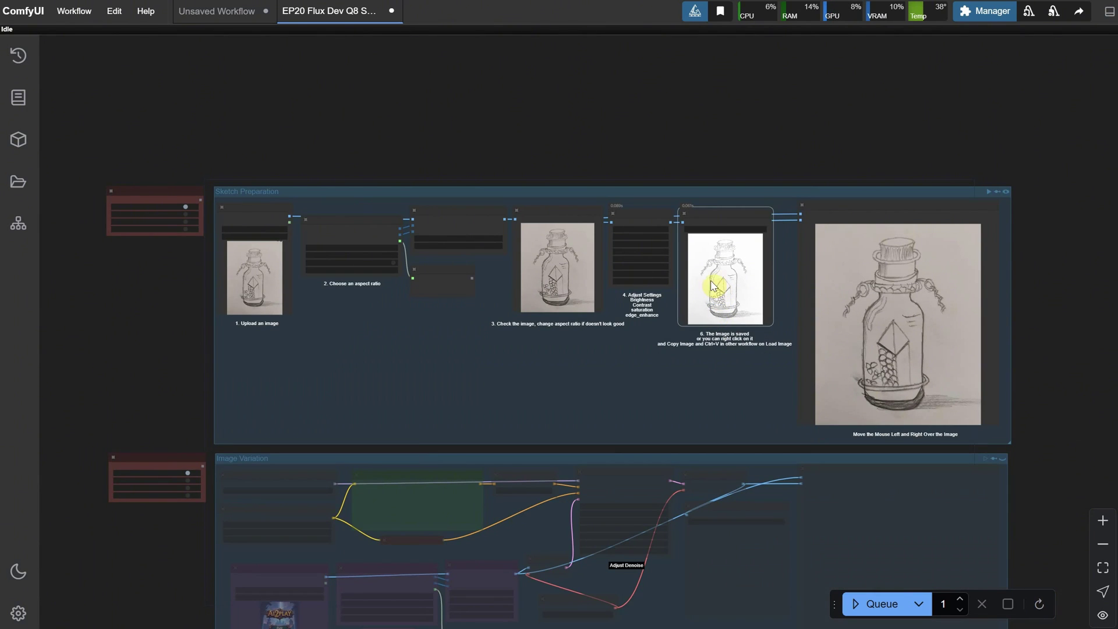
pyautogui.scroll(7, 169, 279)
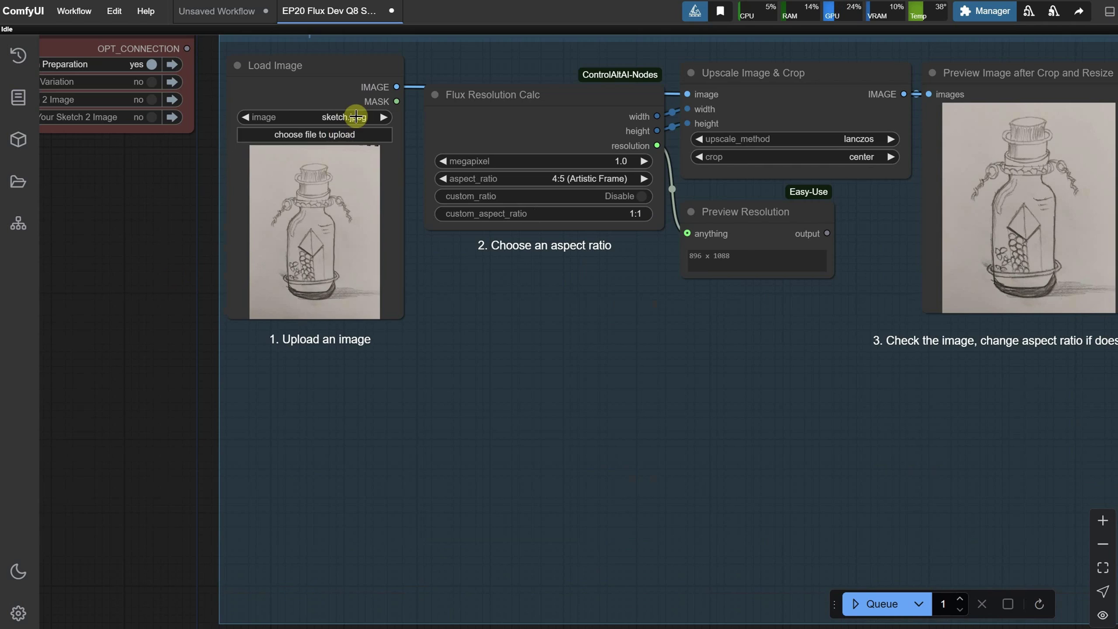
pyautogui.click(337, 134)
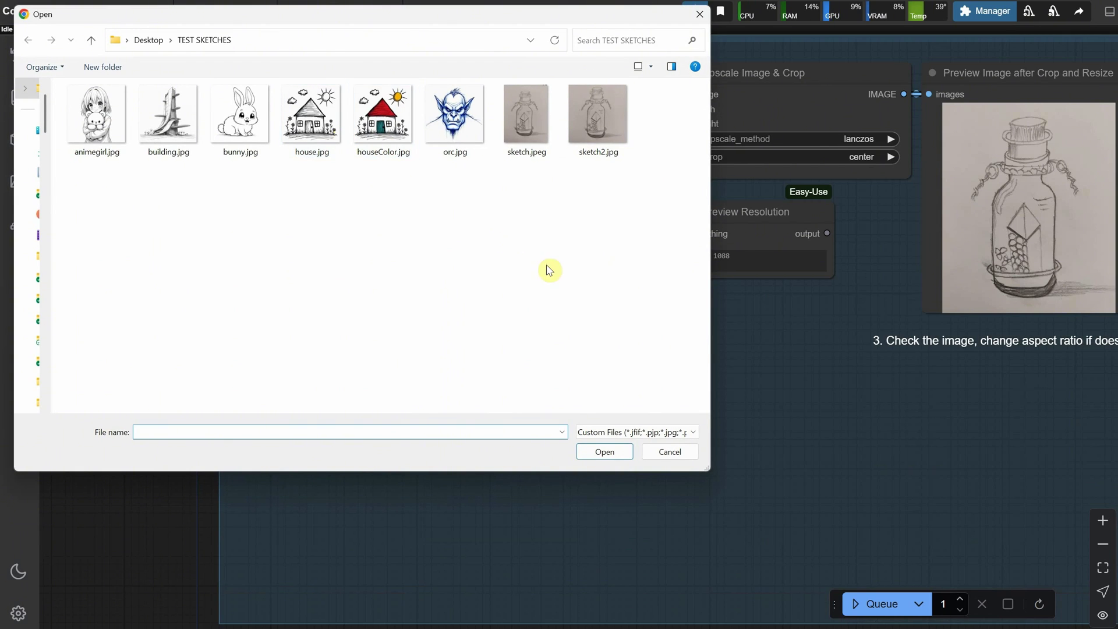
pyautogui.click(458, 124)
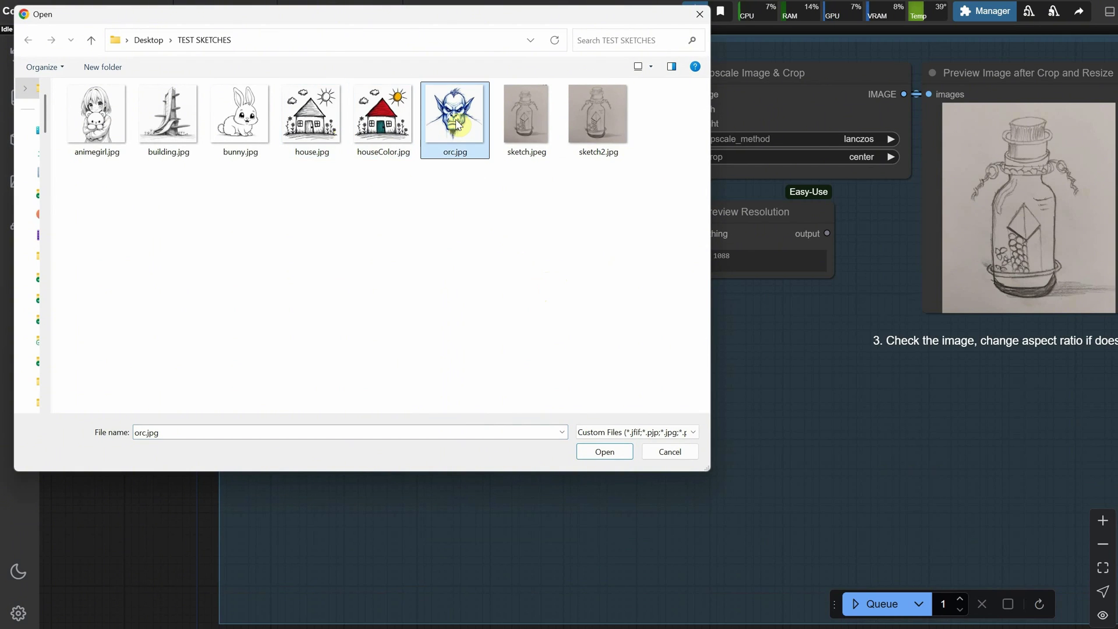
pyautogui.doubleClick(458, 125)
pyautogui.scroll(2, 163, 278)
pyautogui.click(582, 262)
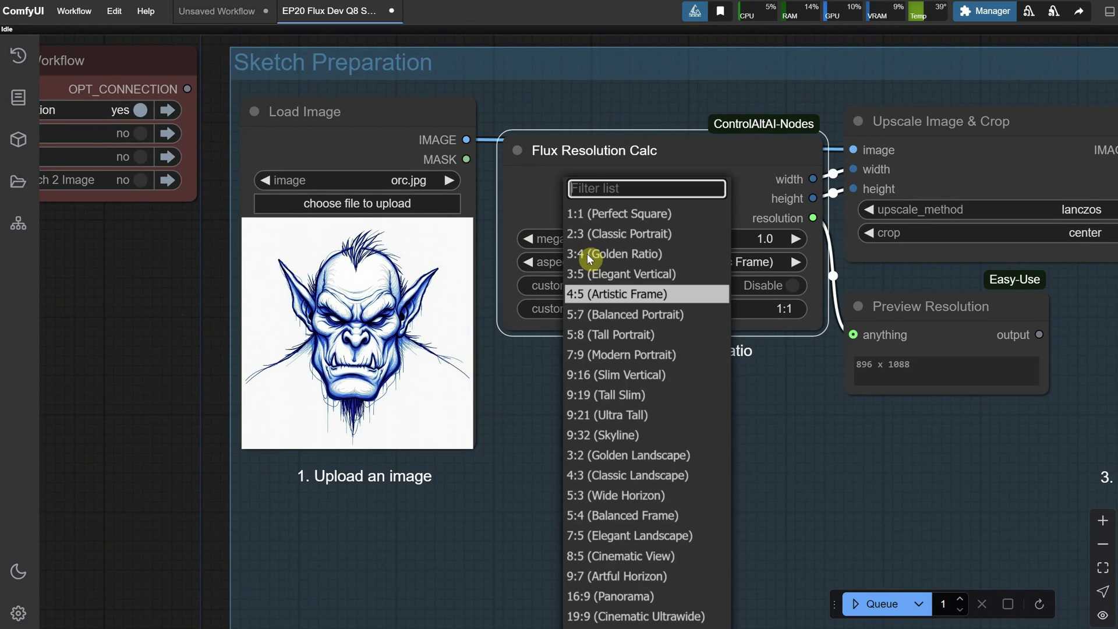
pyautogui.click(886, 609)
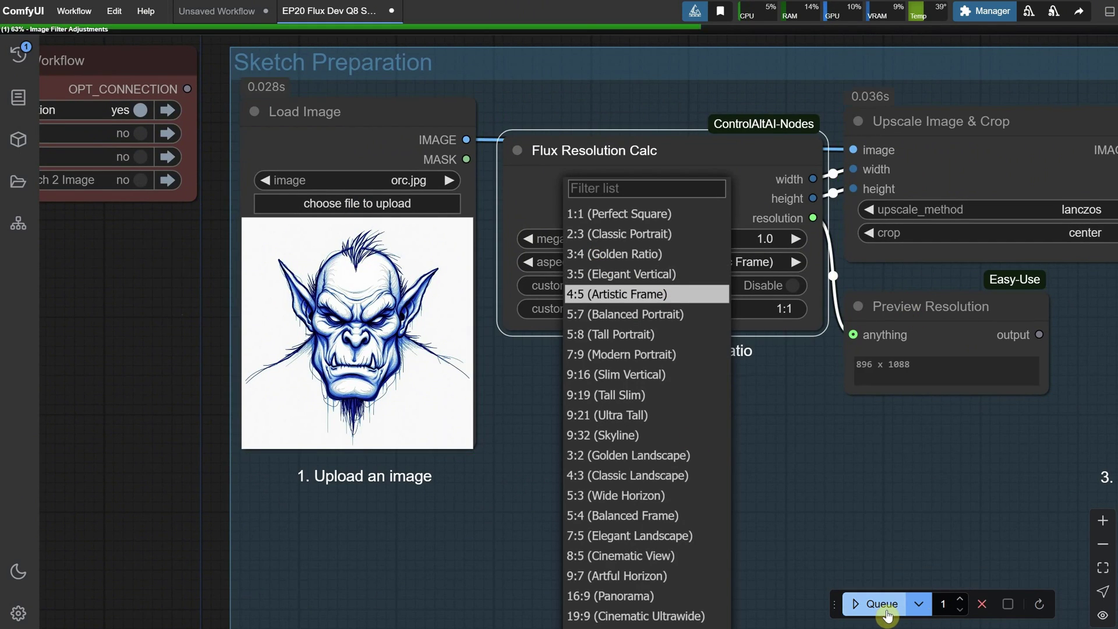
pyautogui.scroll(-4, 210, 460)
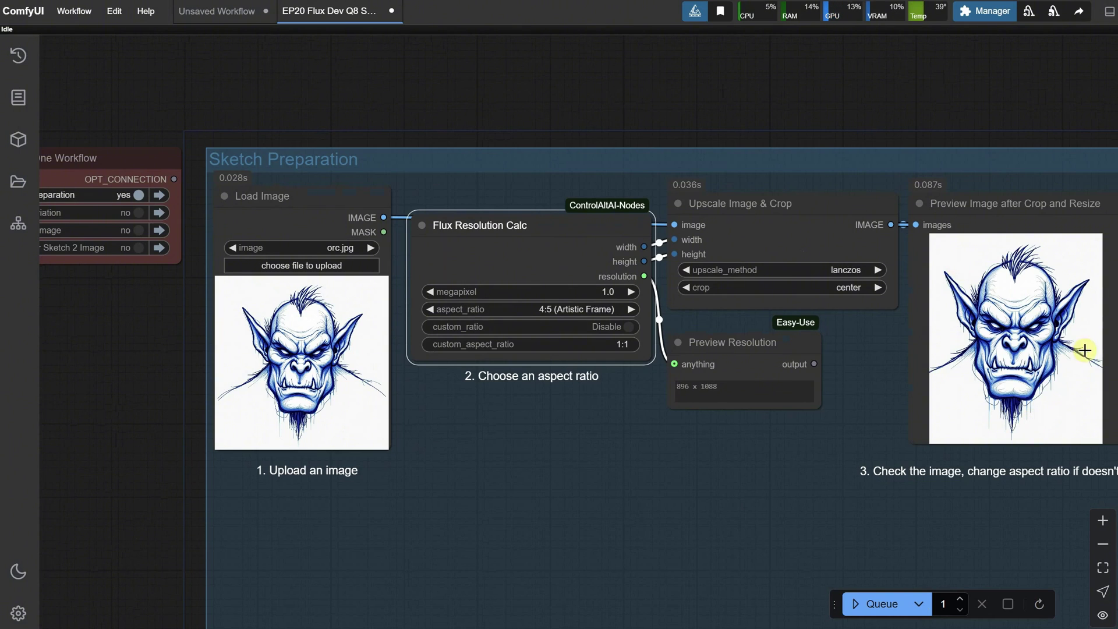
# - Set the aspect ratio in the Flux Resolution Calc node to 9:16 (Slim Vertical) and run the workflow
pyautogui.click(579, 309)
pyautogui.click(579, 431)
pyautogui.click(880, 604)
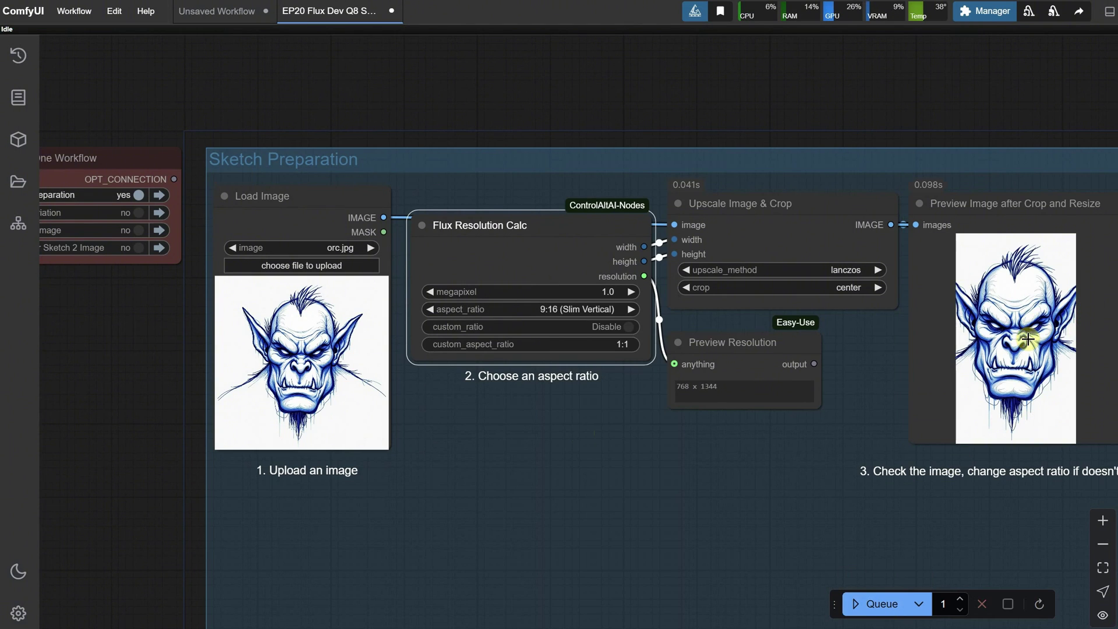
# - Change the Flux Resolution Calc aspect ratio to 1:1 (Perfect Square) and run the workflow
pyautogui.click(582, 308)
pyautogui.click(560, 309)
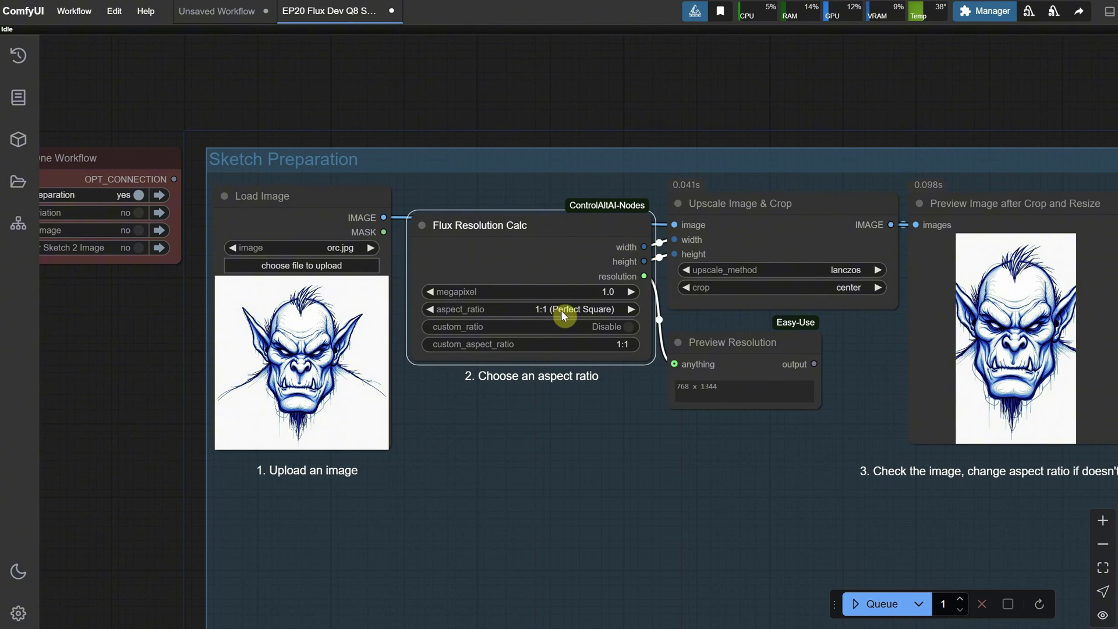
pyautogui.click(880, 603)
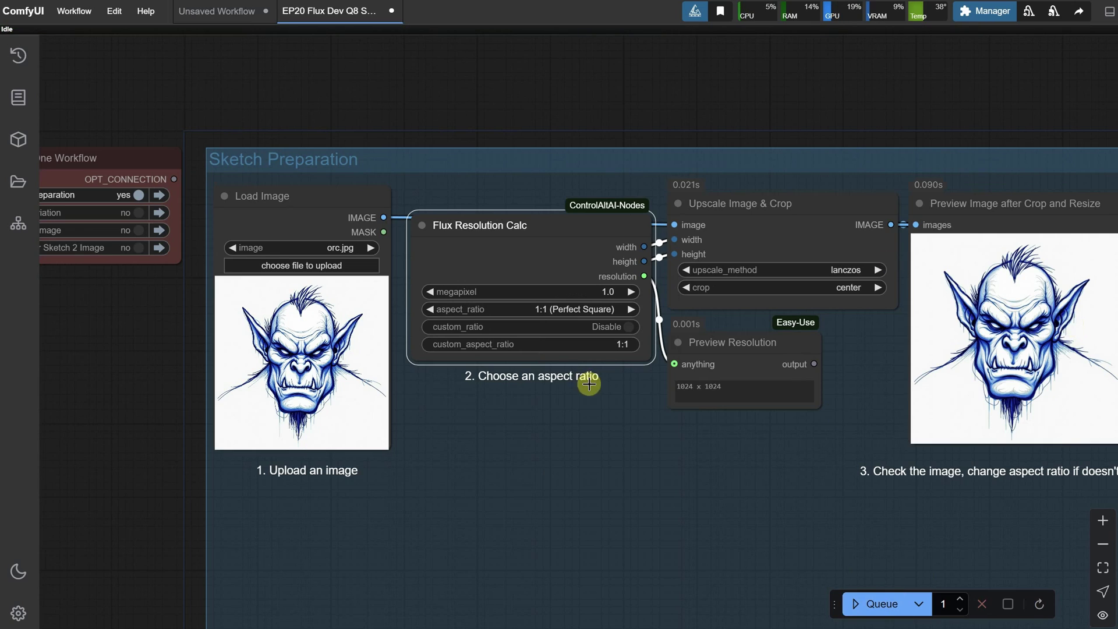
# - Set the brightness to 0.00 in the Image Filter Adjustments node and run the workflow
pyautogui.scroll(1, 205, 416)
pyautogui.scroll(-2, 163, 396)
pyautogui.moveTo(816, 82); pyautogui.dragTo(310, 89)
pyautogui.scroll(5, 606, 225)
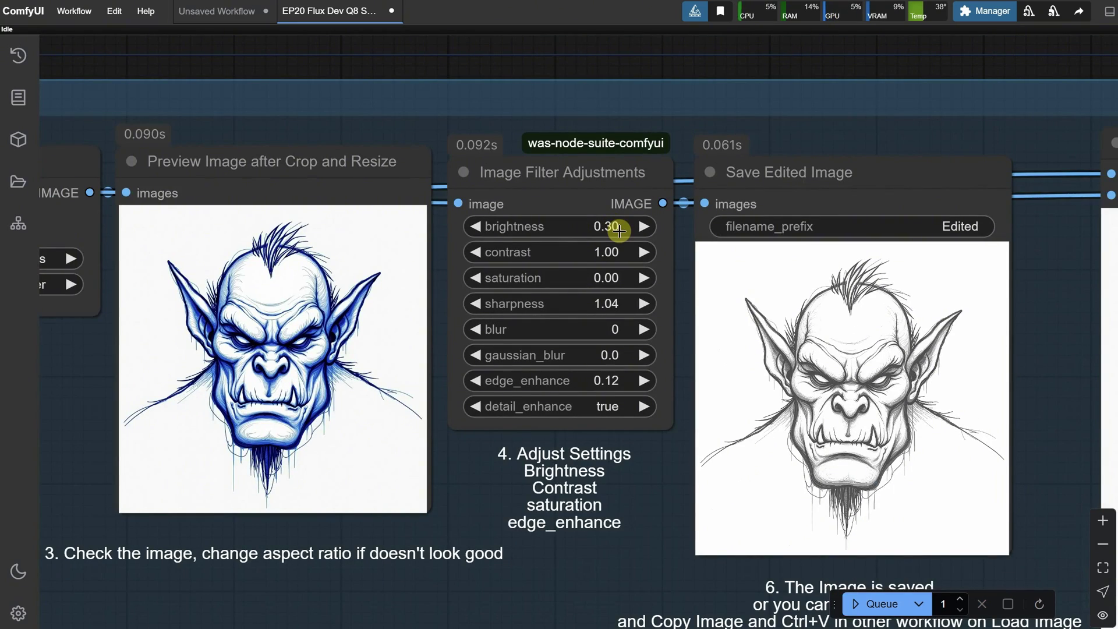
pyautogui.click(619, 231)
pyautogui.press('Return')
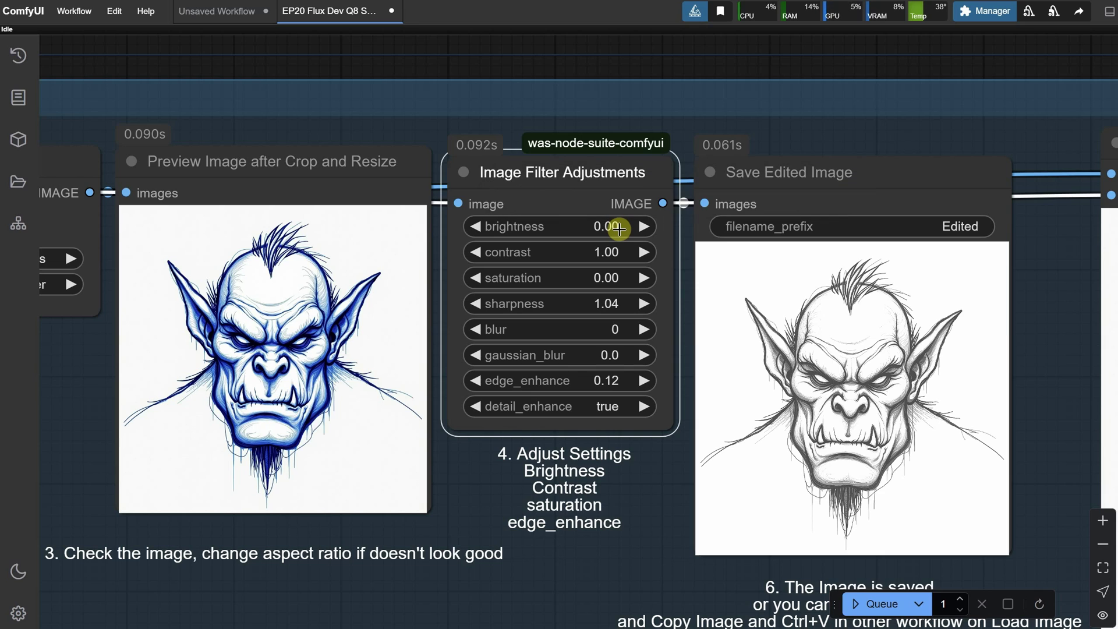
pyautogui.click(877, 604)
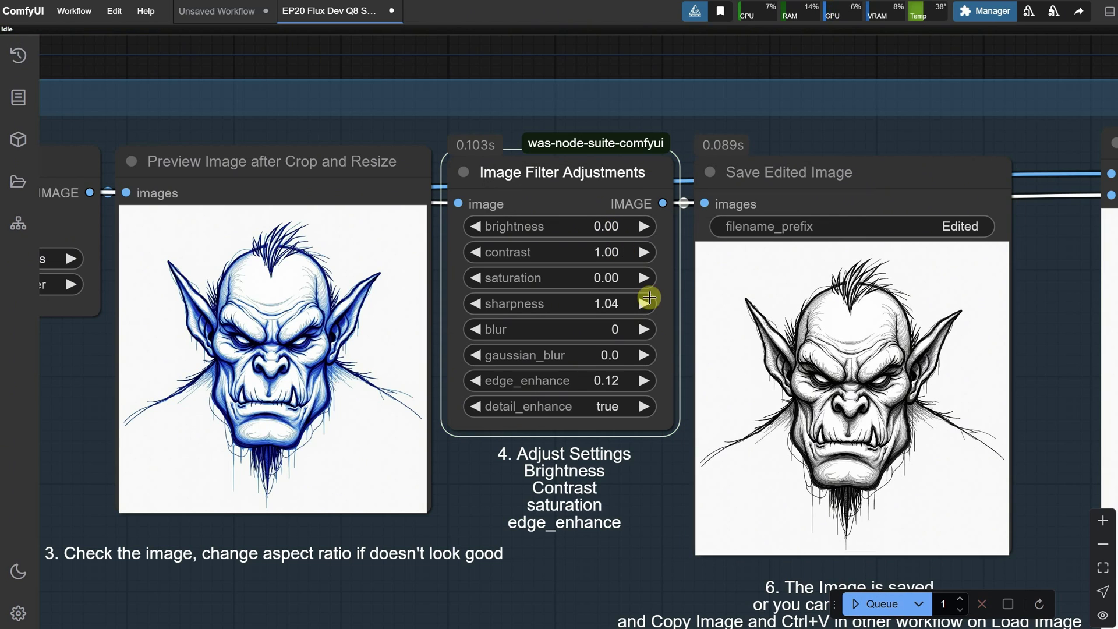
# - Set edge_enhance to 0.00 and sharpness to 1.00 in the Image Filter Adjustments node and run the workflow
pyautogui.click(617, 381)
pyautogui.write('0')
pyautogui.press('Return')
pyautogui.click(621, 303)
pyautogui.write('1')
pyautogui.press('Return')
pyautogui.click(876, 604)
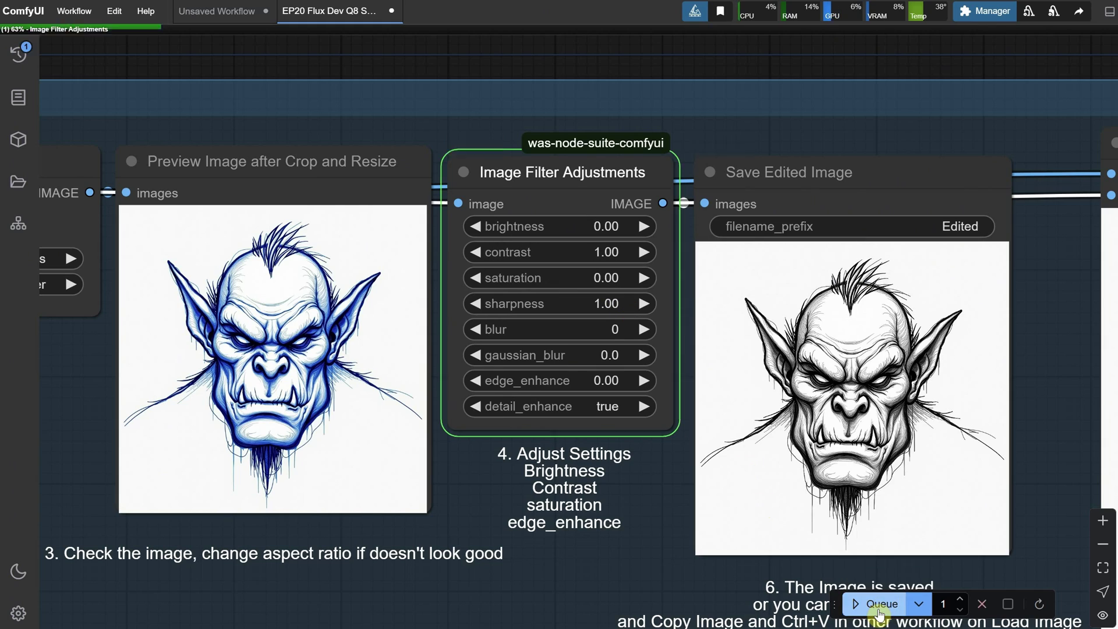
# - Compare the edited orc sketch with the original and copy the edited image from the Save Edited Image node
pyautogui.hscroll(8, 631, 42)
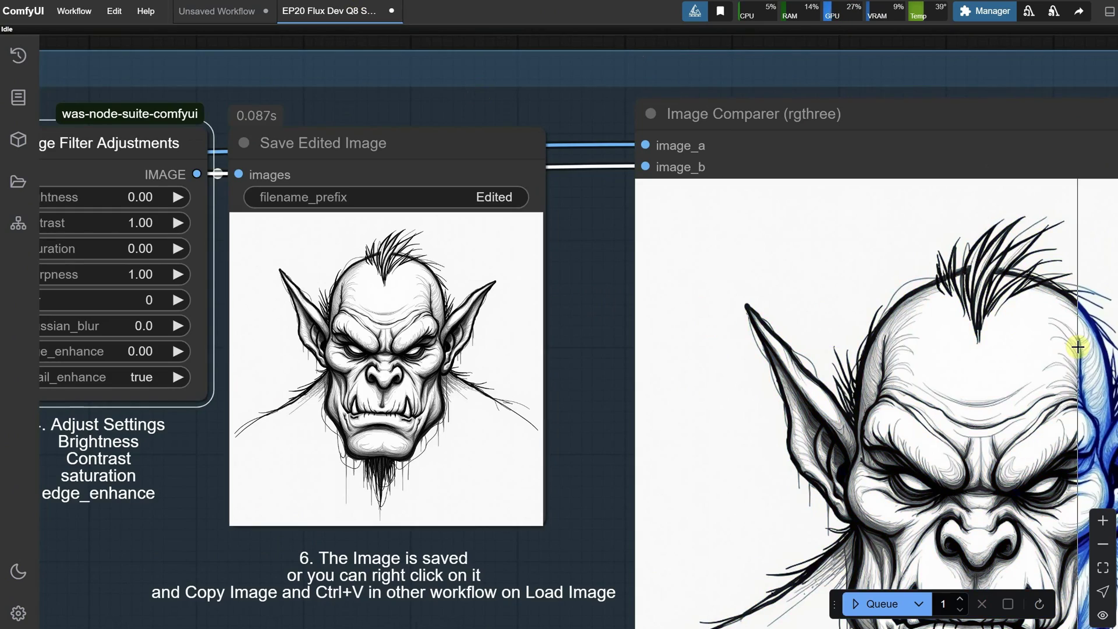
pyautogui.scroll(-8, 1073, 350)
pyautogui.scroll(6, 848, 442)
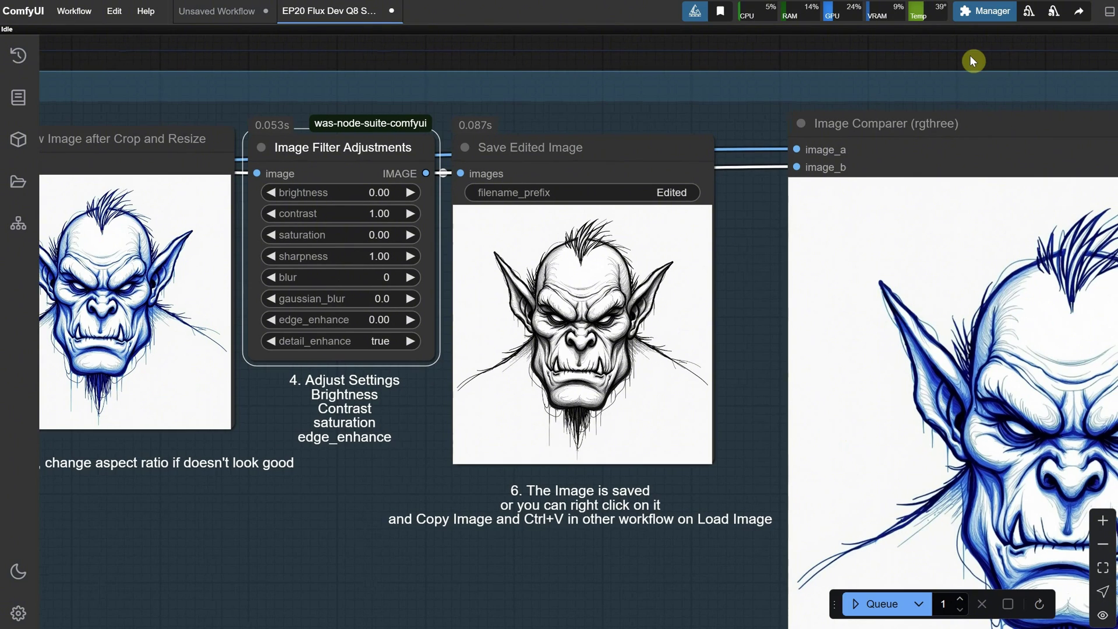
pyautogui.moveTo(925, 67); pyautogui.dragTo(789, 40)
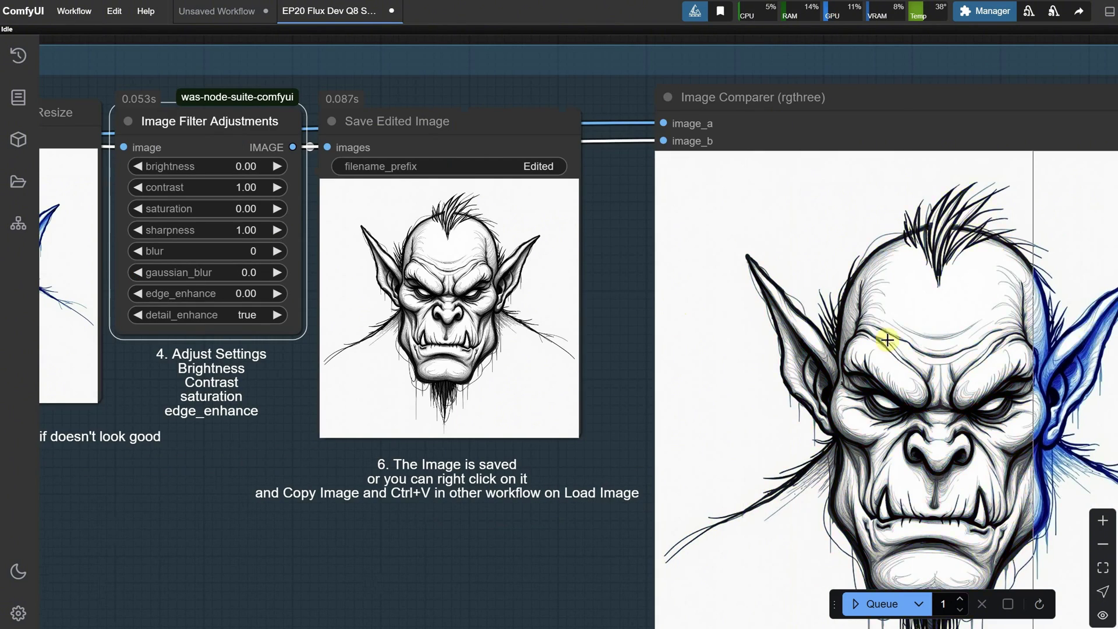
pyautogui.scroll(-2, 886, 337)
pyautogui.rightClick(758, 257)
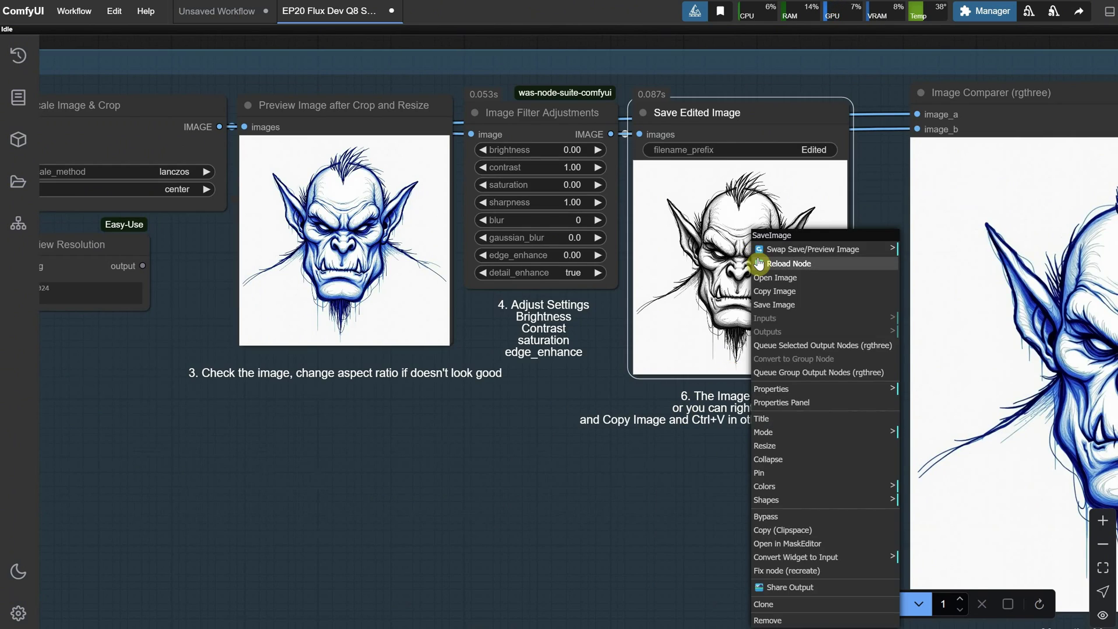
pyautogui.click(780, 291)
# - Disable Sketch Preparation and enable Image Variation in the Enable Only One Workflow node
pyautogui.scroll(-6, 761, 342)
pyautogui.scroll(8, 180, 274)
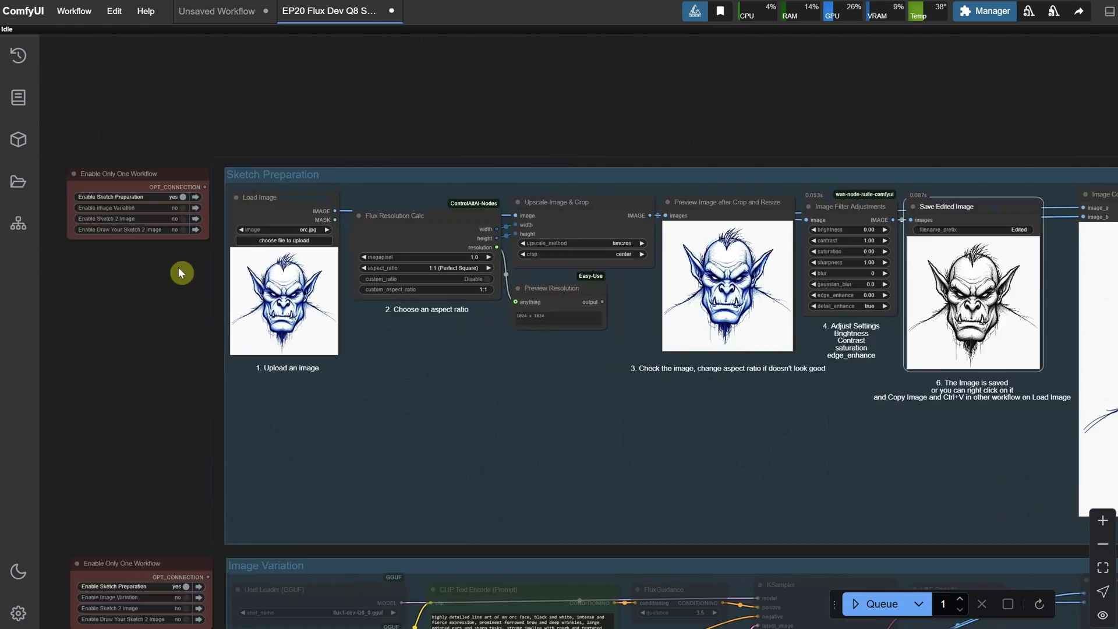
pyautogui.click(378, 195)
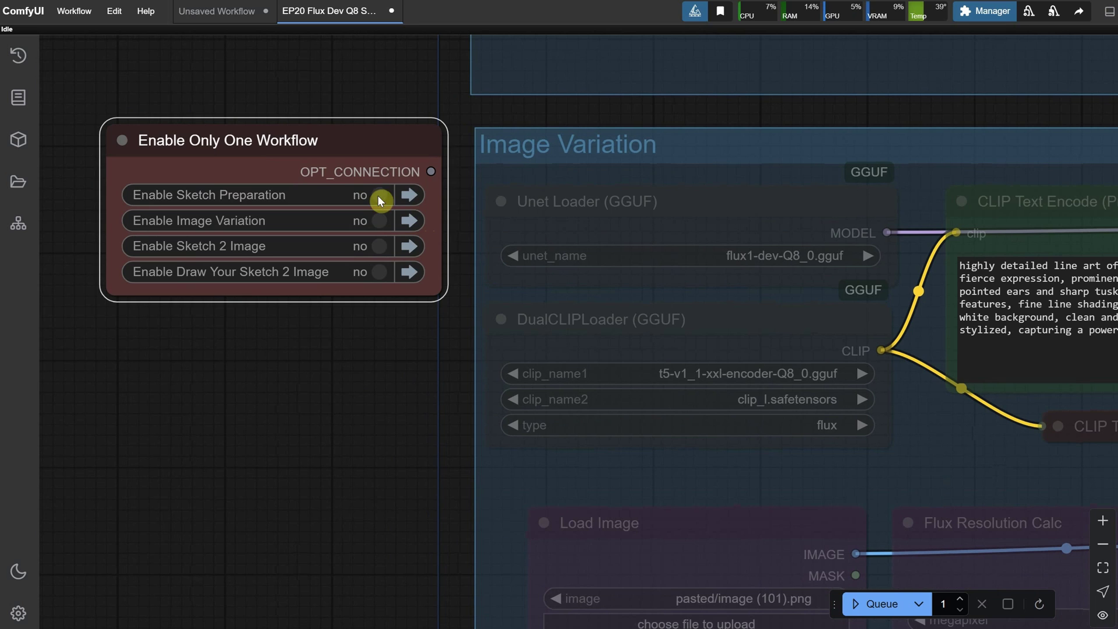
pyautogui.click(381, 223)
pyautogui.scroll(-3, 381, 223)
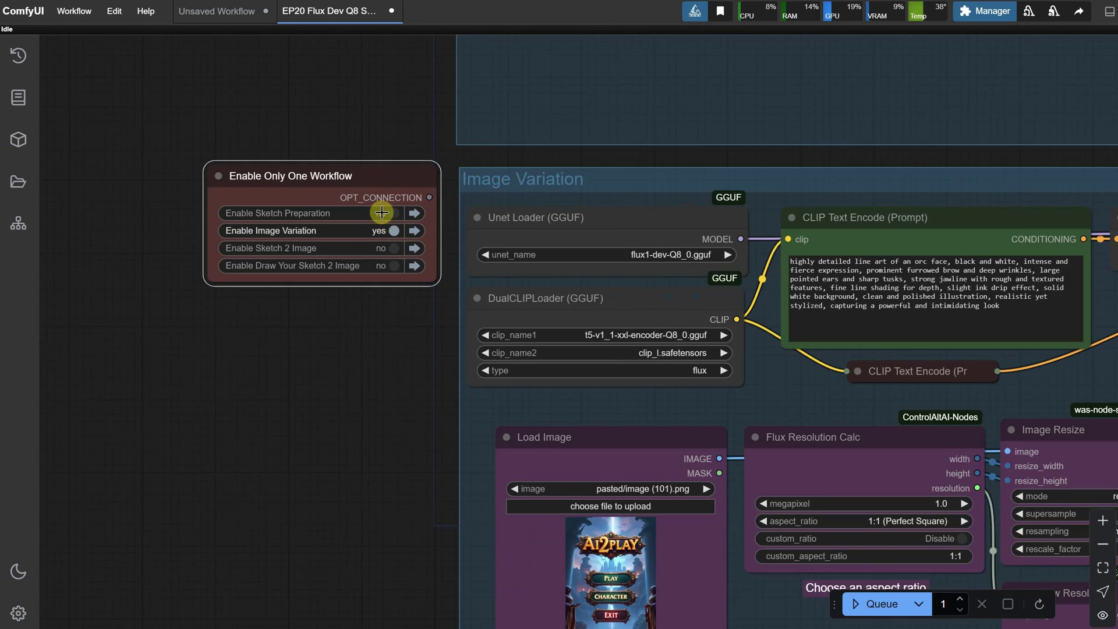
# - Paste the copied orc sketch into the Load Image node of the Image Variation group
pyautogui.moveTo(466, 484); pyautogui.dragTo(379, 386)
pyautogui.moveTo(255, 296); pyautogui.dragTo(220, 307)
pyautogui.click(441, 471)
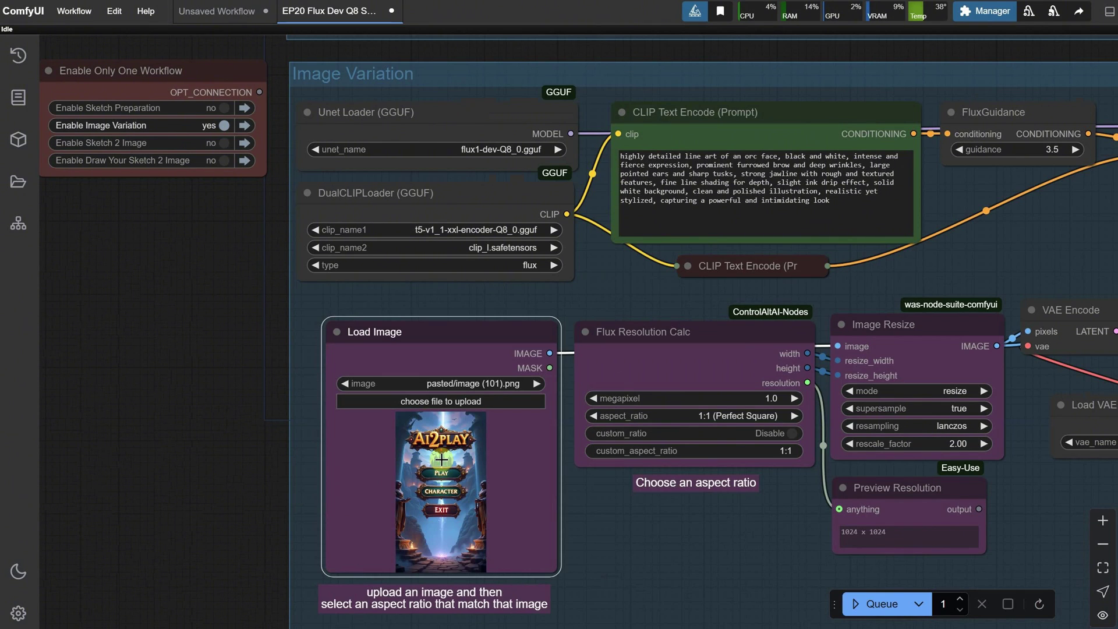
pyautogui.hotkey('ctrl', 'v')
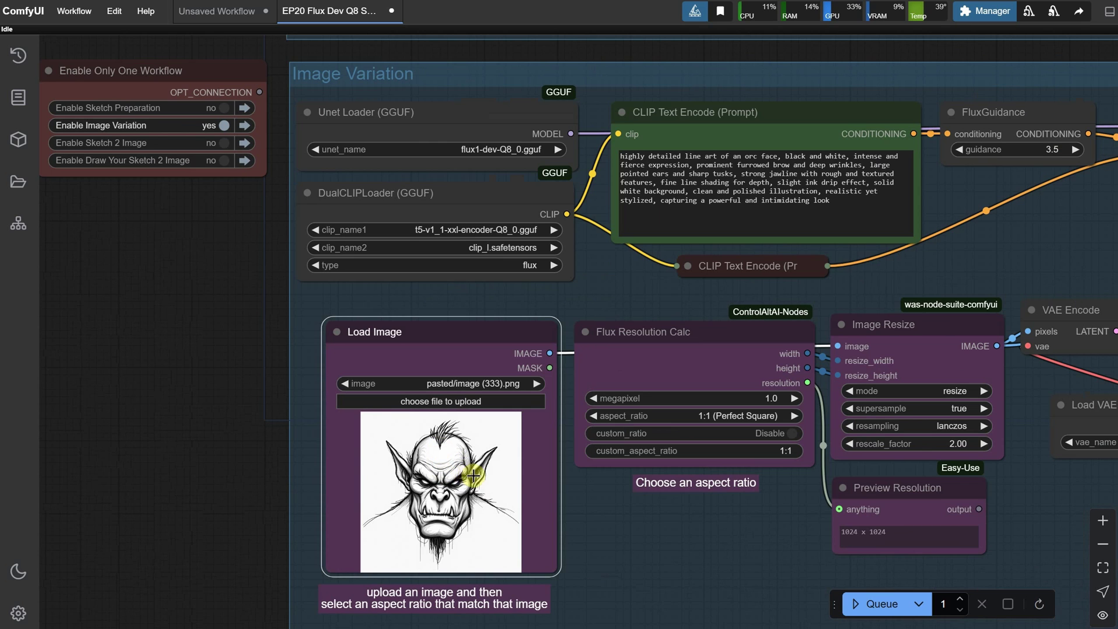
# - Choose the 1:1 (Perfect Square) aspect ratio in the Image Variation group's Flux Resolution Calc node and run the workflow
pyautogui.scroll(-1, 237, 362)
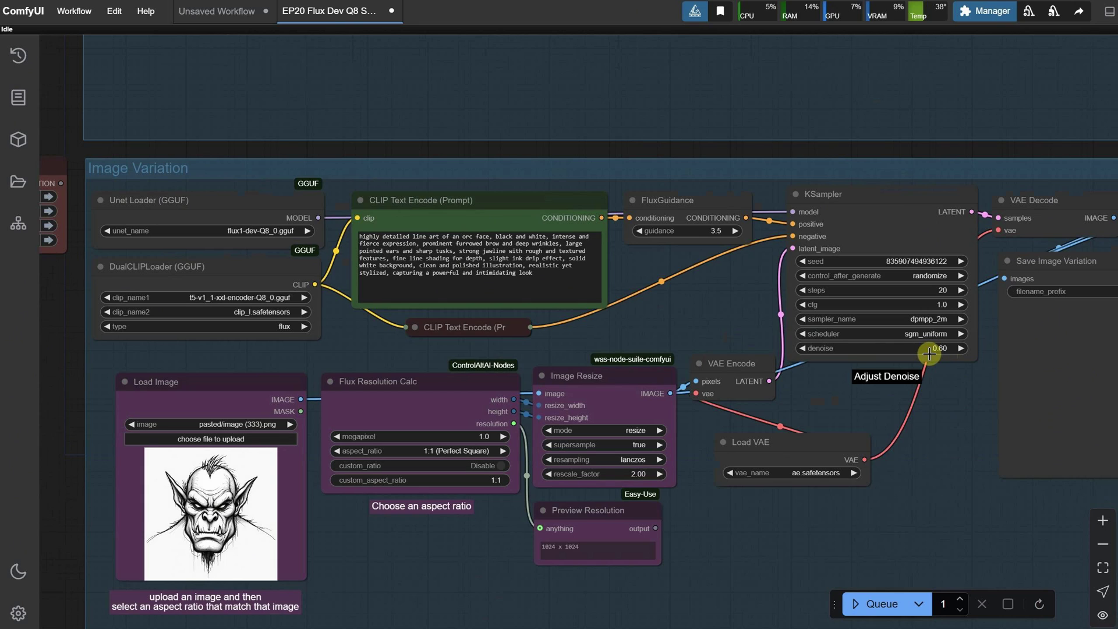
pyautogui.click(454, 451)
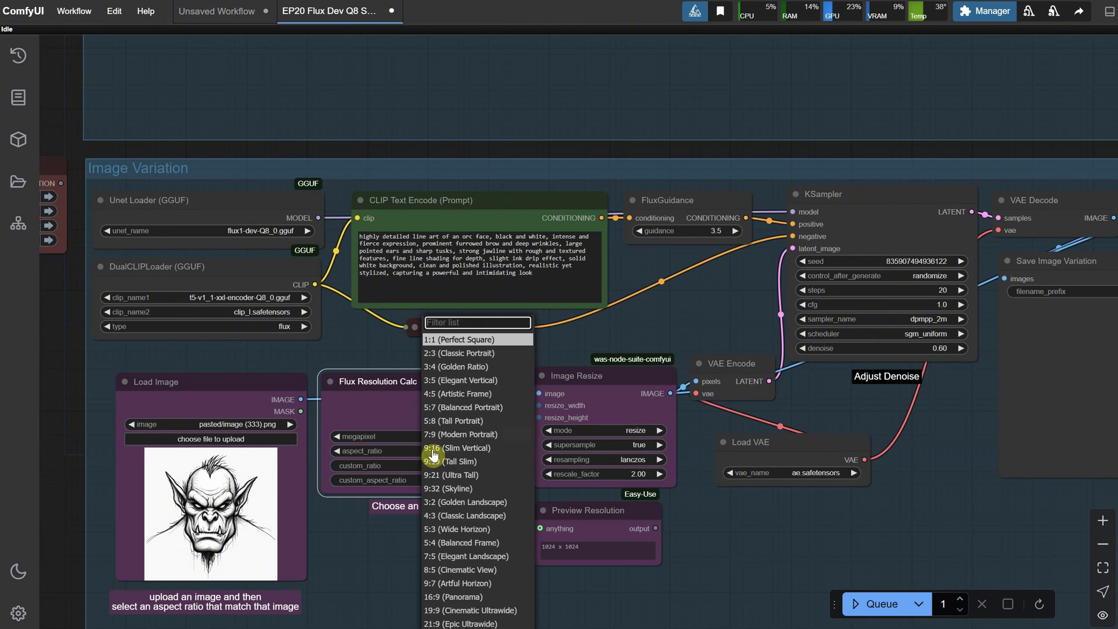
pyautogui.click(460, 333)
pyautogui.scroll(-3, 567, 460)
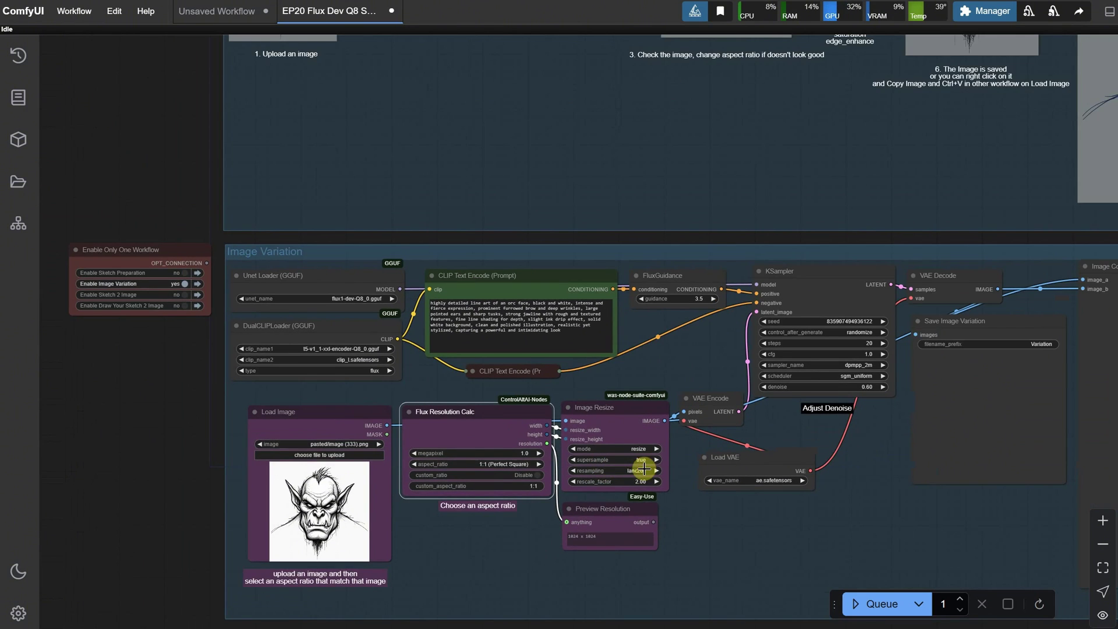
pyautogui.moveTo(199, 451); pyautogui.dragTo(43, 370)
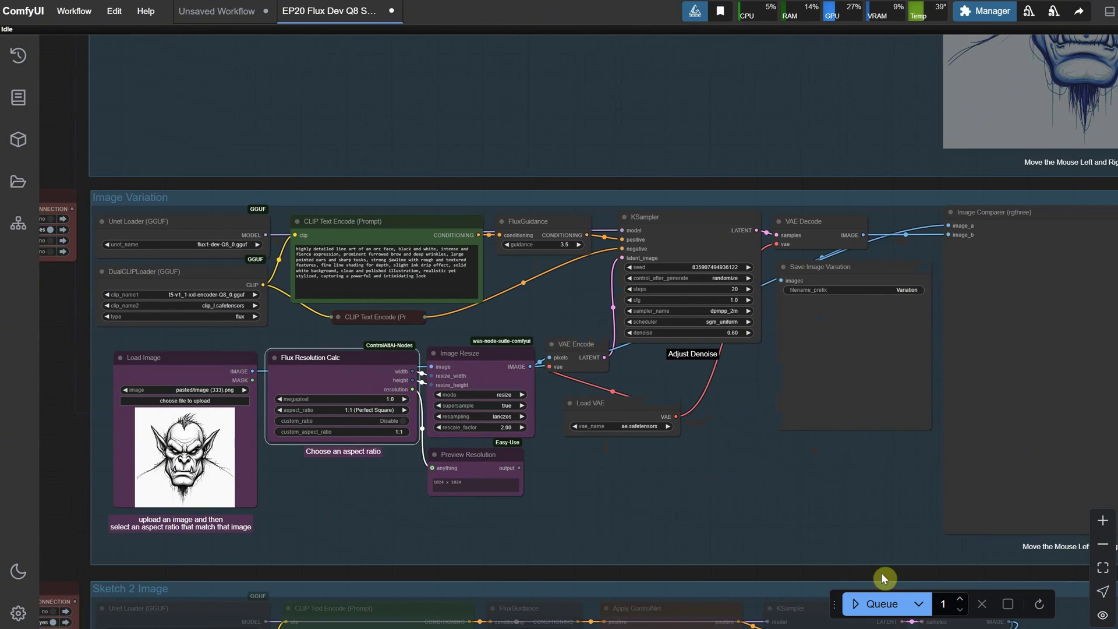
pyautogui.click(880, 603)
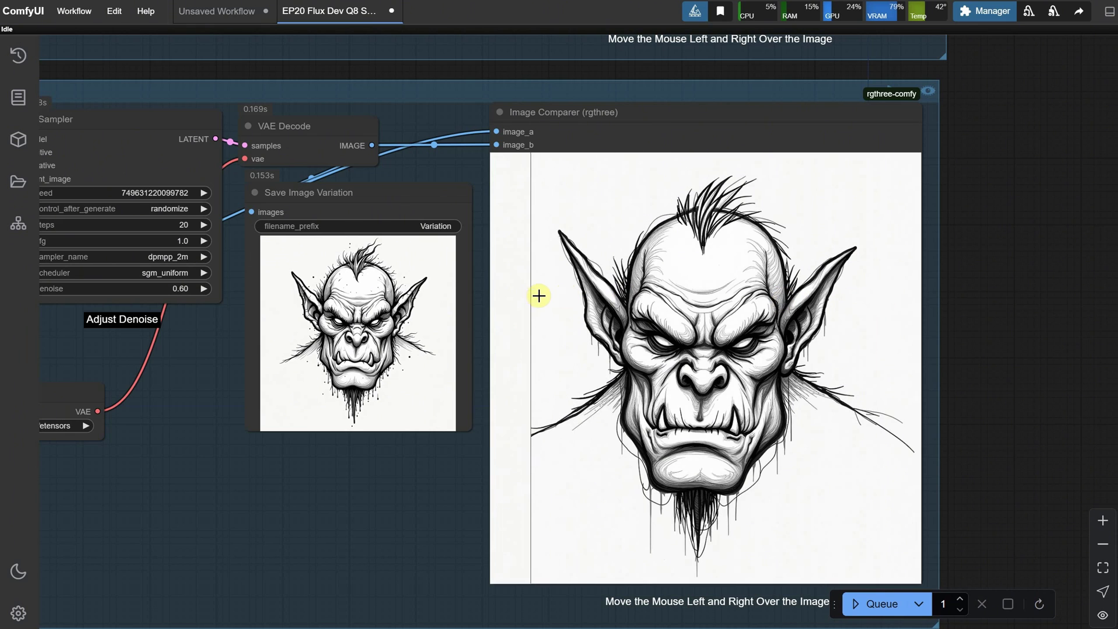
# - Set the KSampler denoise to 0.70 and run the Image Variation workflow
pyautogui.click(182, 289)
pyautogui.write('0.7')
pyautogui.press('Return')
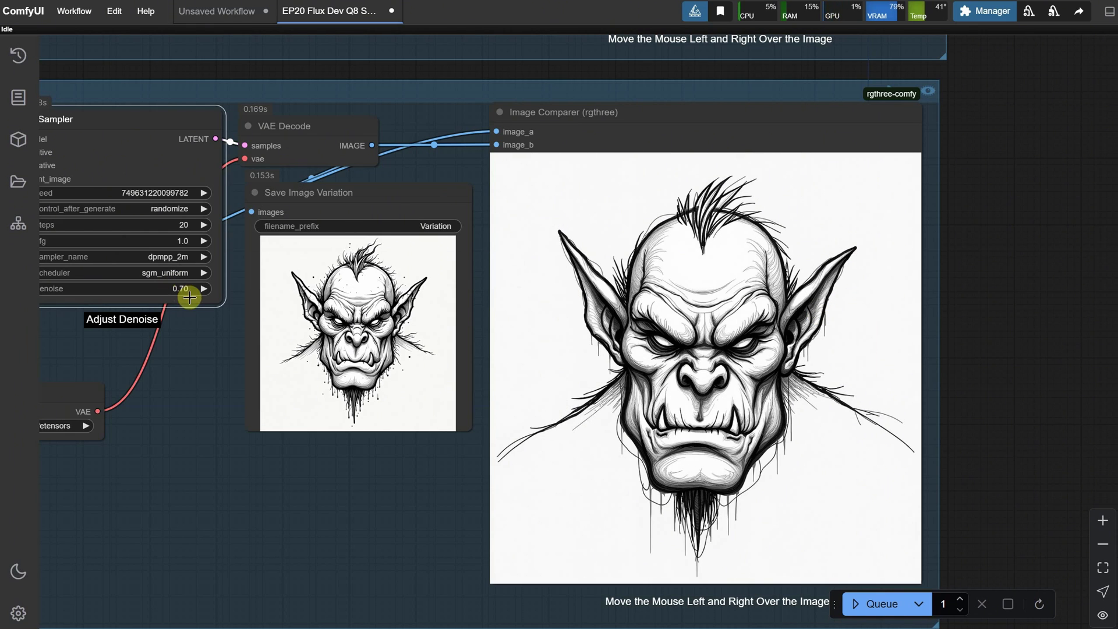
pyautogui.click(869, 606)
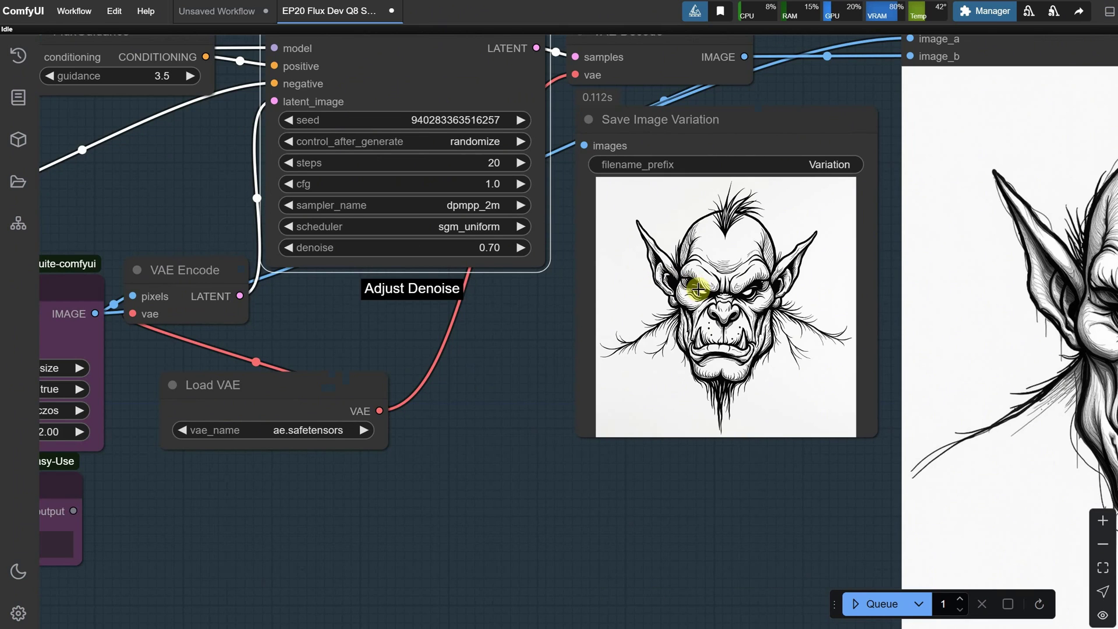
# - Copy the generated orc image from the Save Image Variation node
pyautogui.rightClick(699, 290)
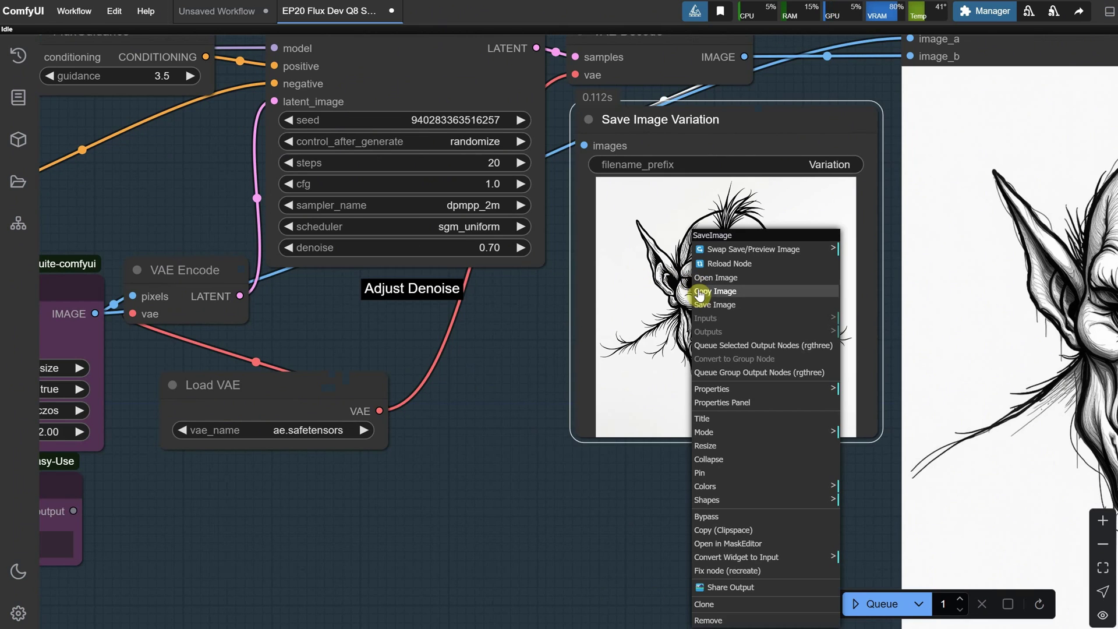
pyautogui.click(731, 291)
# - Disable Image Variation and enable Sketch 2 Image in the Enable Only One Workflow node
pyautogui.scroll(-5, 732, 296)
pyautogui.scroll(3, 173, 278)
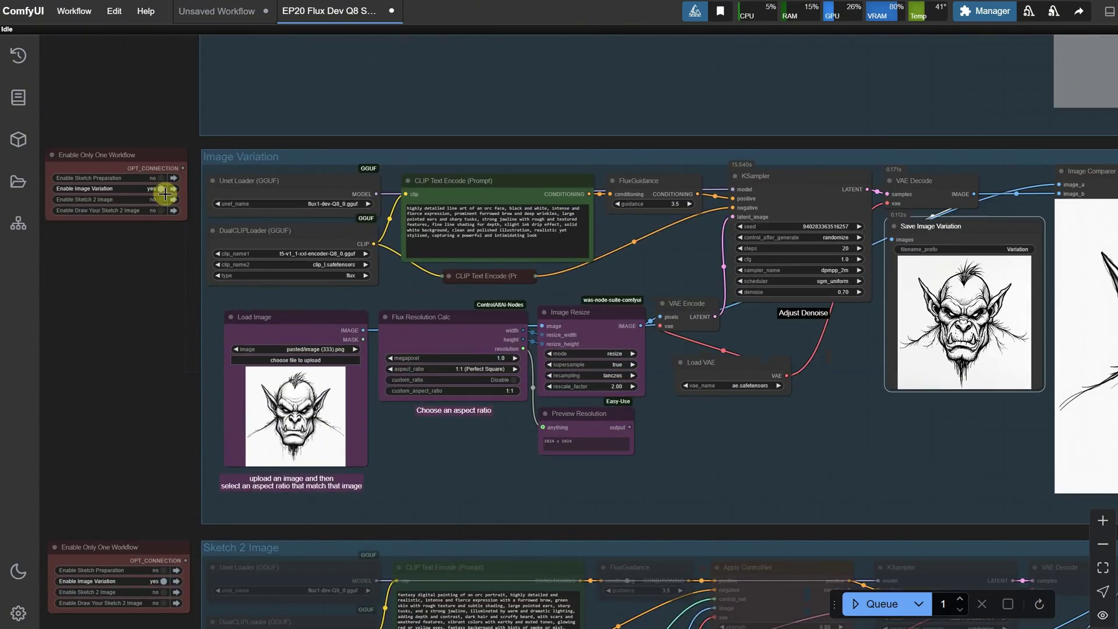
pyautogui.scroll(-5, 186, 212)
pyautogui.scroll(3, 245, 252)
pyautogui.click(260, 171)
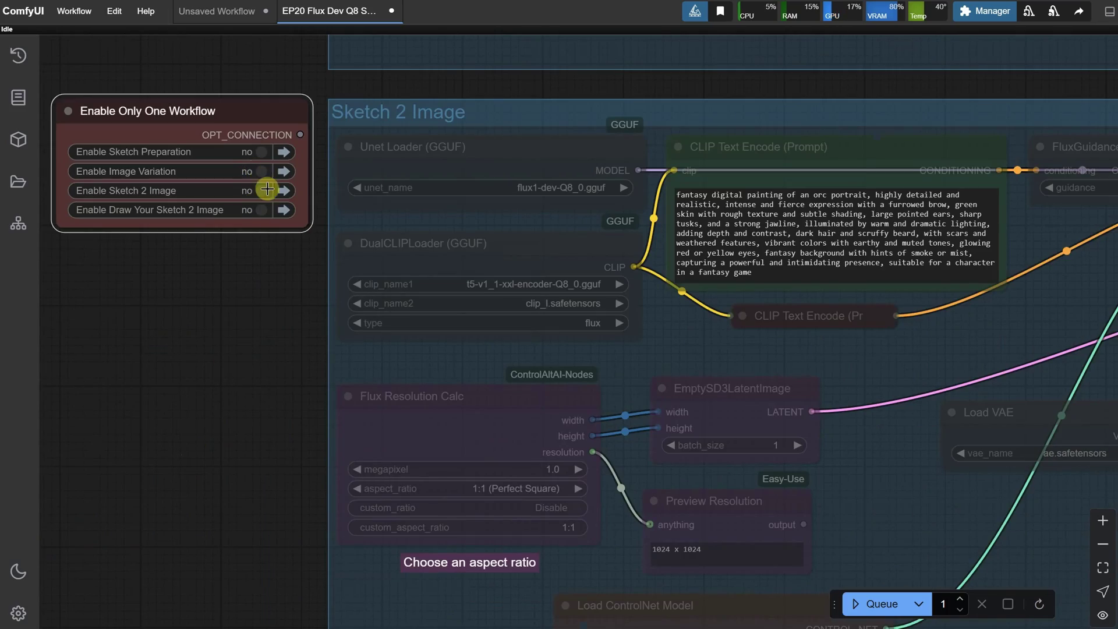
pyautogui.click(266, 189)
# - Paste the copied orc variation into the Load Image node of the Sketch 2 Image group
pyautogui.scroll(-5, 197, 331)
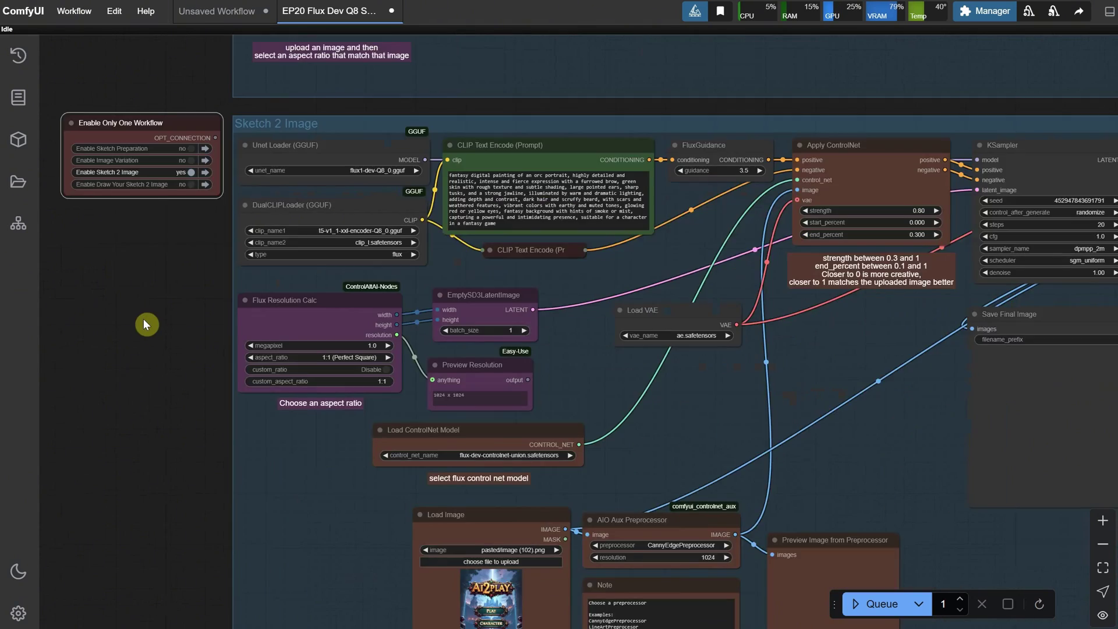
pyautogui.moveTo(143, 320); pyautogui.dragTo(128, 243)
pyautogui.scroll(4, 307, 440)
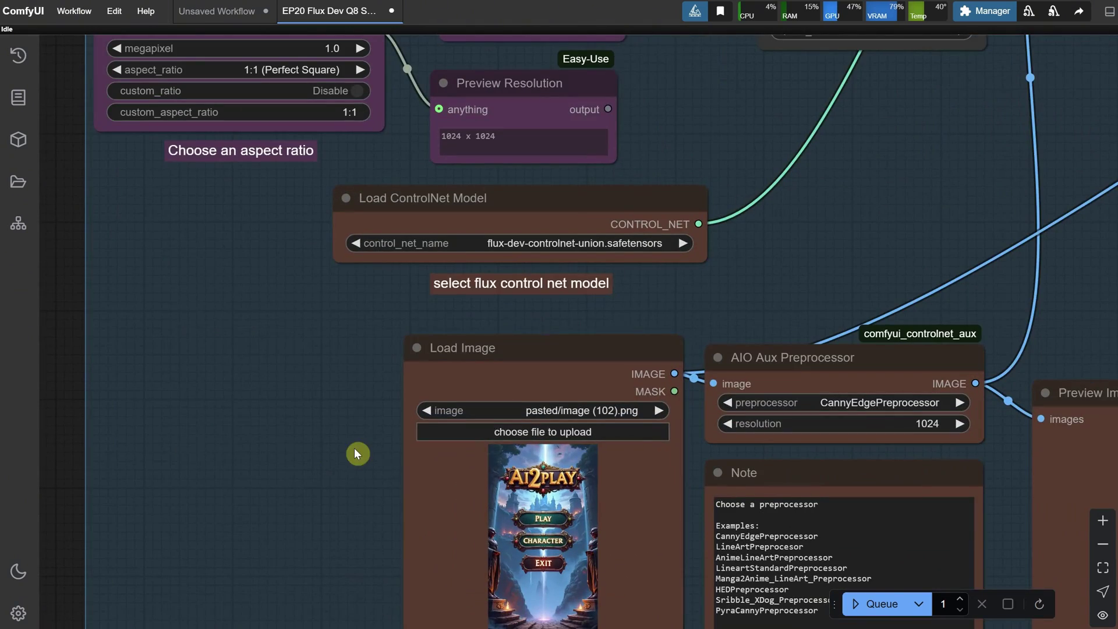
pyautogui.click(537, 484)
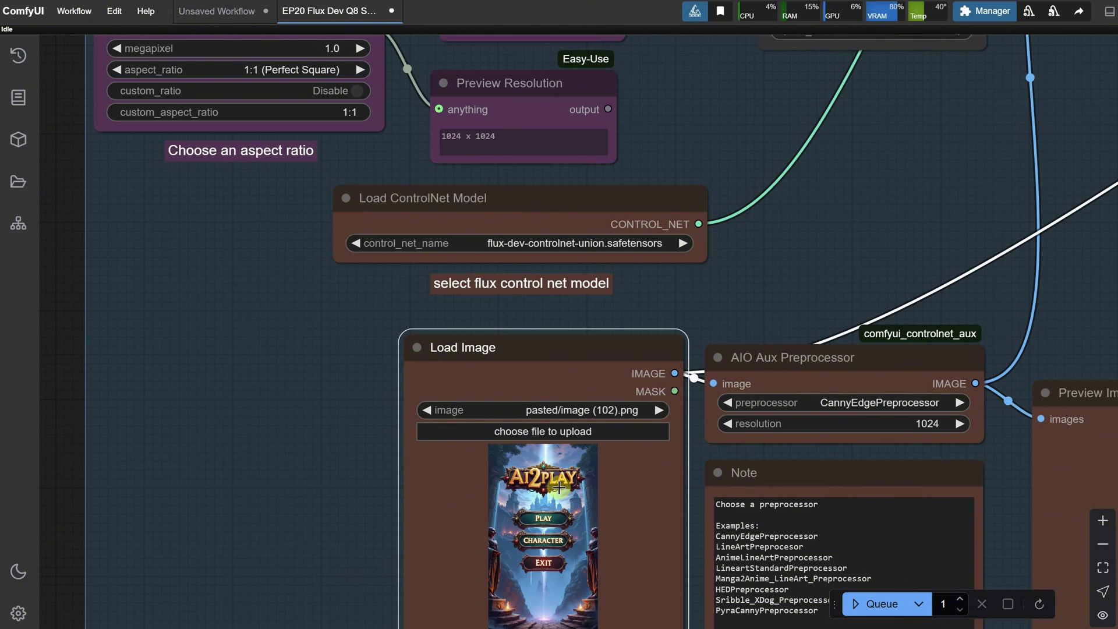
pyautogui.hotkey('ctrl', 'v')
# - Check the orc prompt and choose the 1:1 (Perfect Square) aspect ratio in the Sketch 2 Image group's Flux Resolution Calc node
pyautogui.scroll(-4, 550, 478)
pyautogui.moveTo(156, 226); pyautogui.dragTo(103, 467)
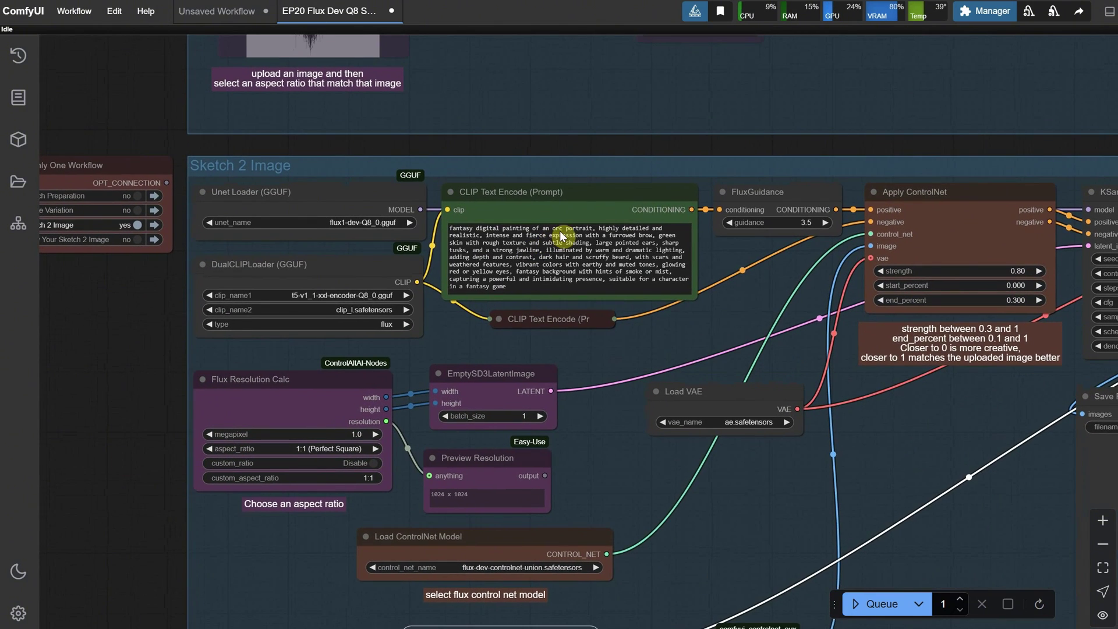
pyautogui.click(579, 247)
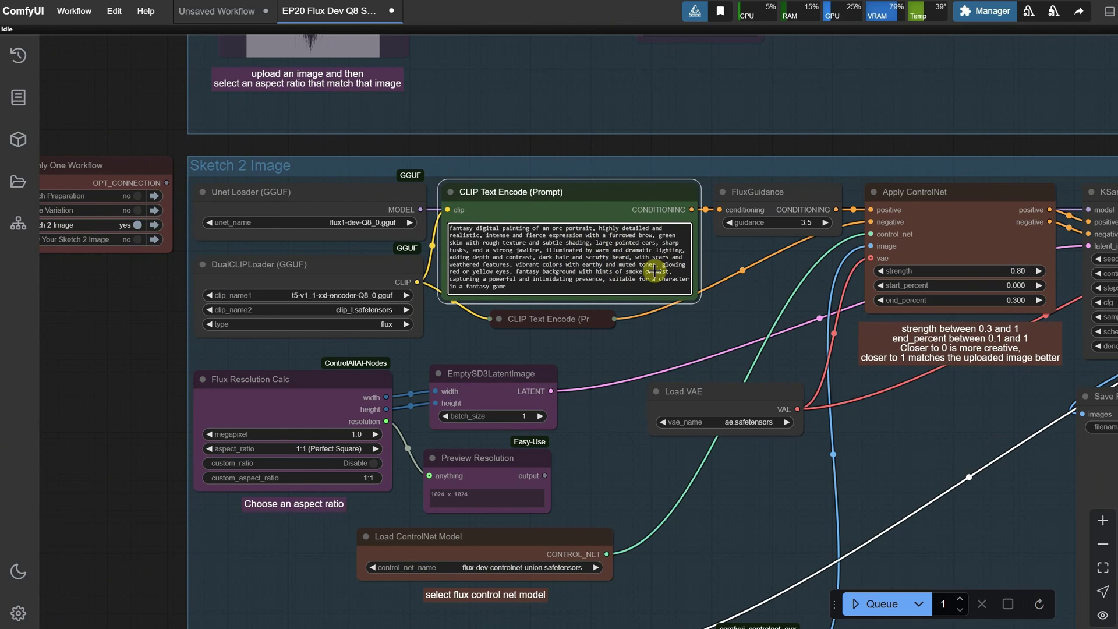
pyautogui.scroll(-1, 401, 305)
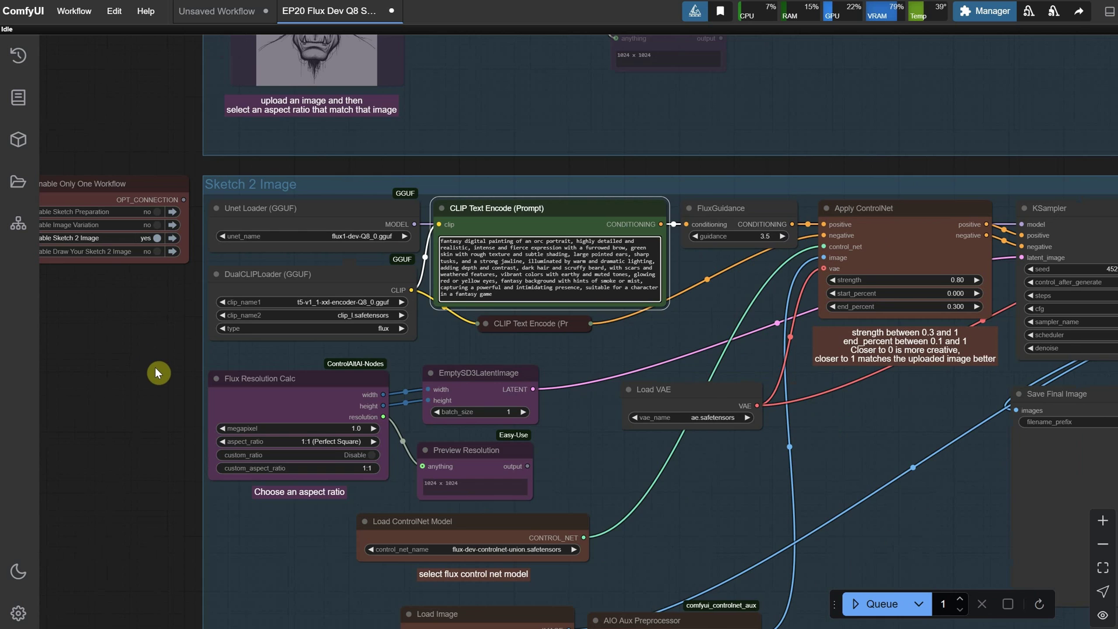
pyautogui.scroll(-1, 155, 367)
pyautogui.moveTo(156, 371); pyautogui.dragTo(286, 202)
pyautogui.click(392, 257)
pyautogui.click(397, 275)
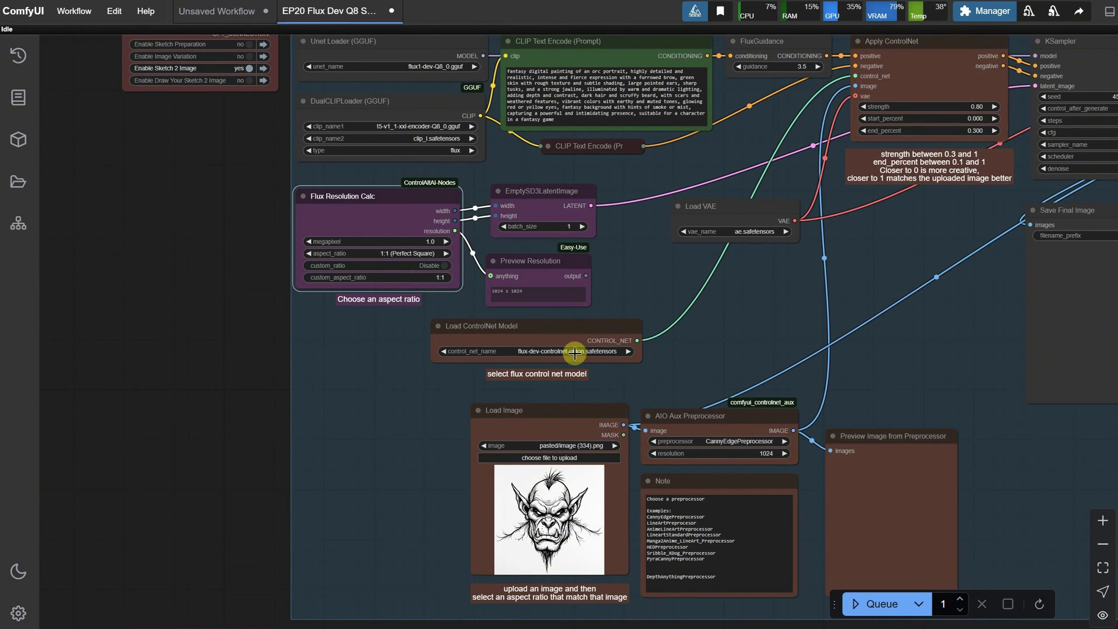
# - Select flux-dev-controlnet-union.safetensors in the Load ControlNet Model node
pyautogui.click(575, 352)
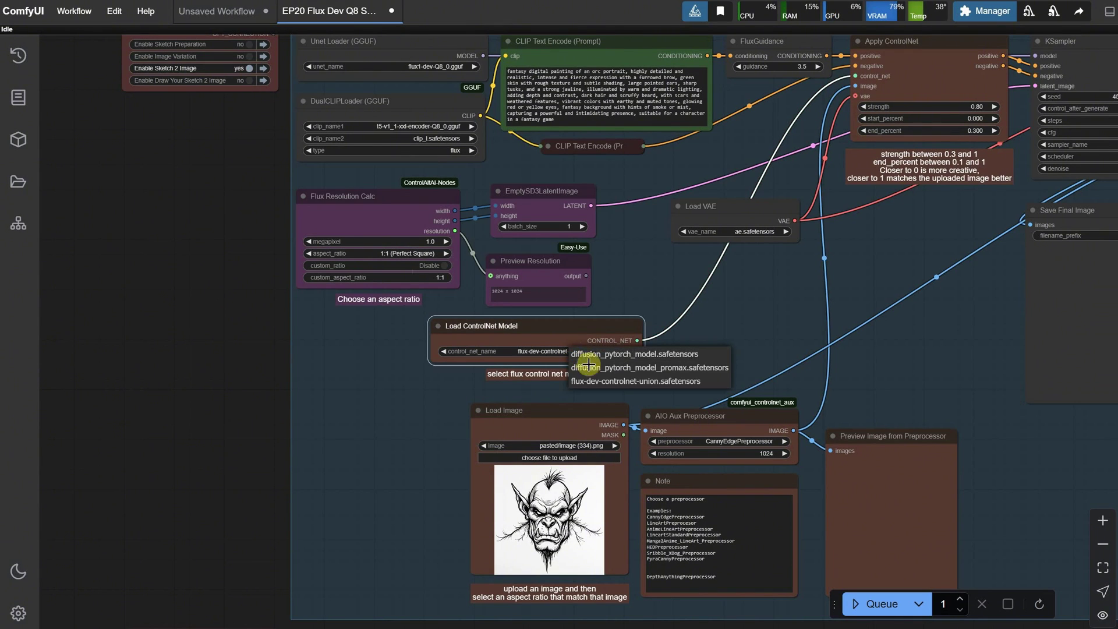
pyautogui.scroll(-2, 211, 380)
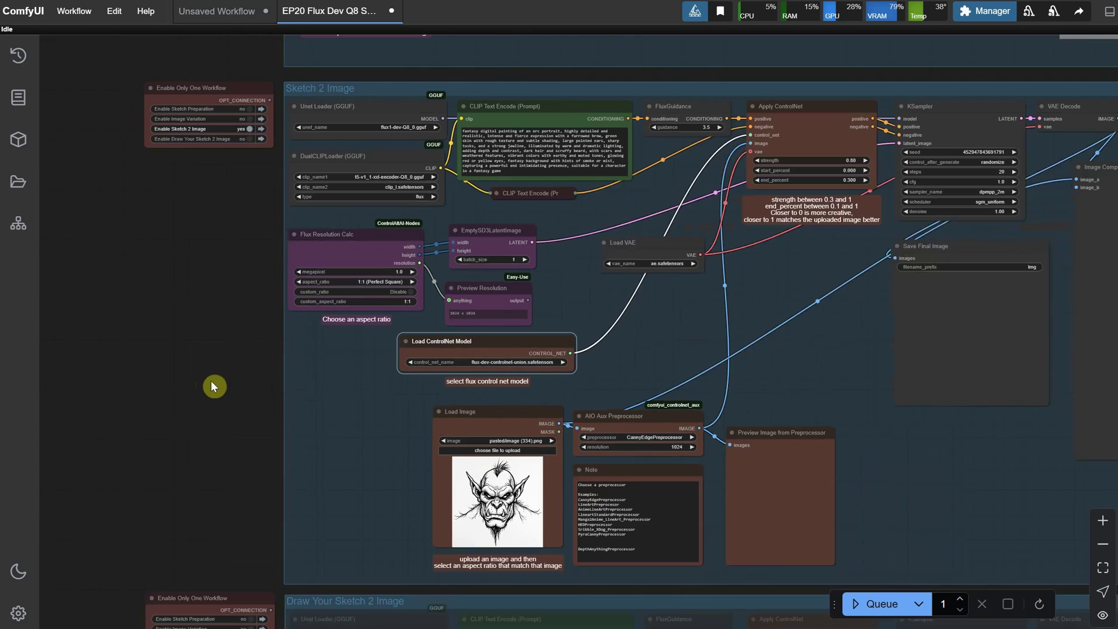
pyautogui.scroll(1, 226, 323)
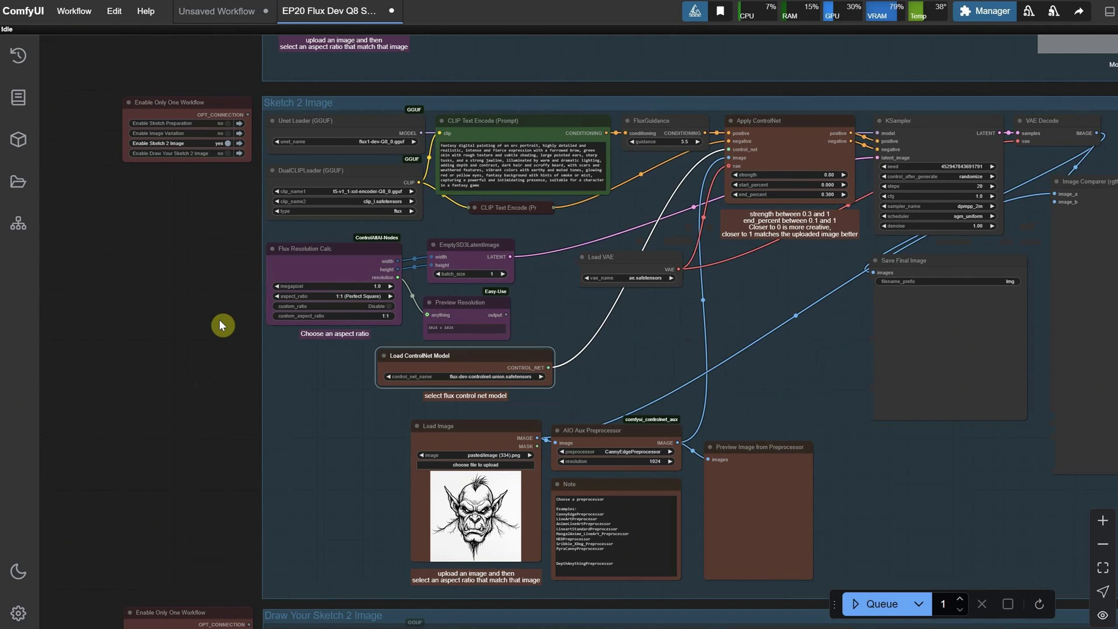
# - Review the Apply ControlNet settings and choose CannyEdgePreprocessor in the AIO Aux Preprocessor node
pyautogui.moveTo(219, 325); pyautogui.dragTo(110, 354)
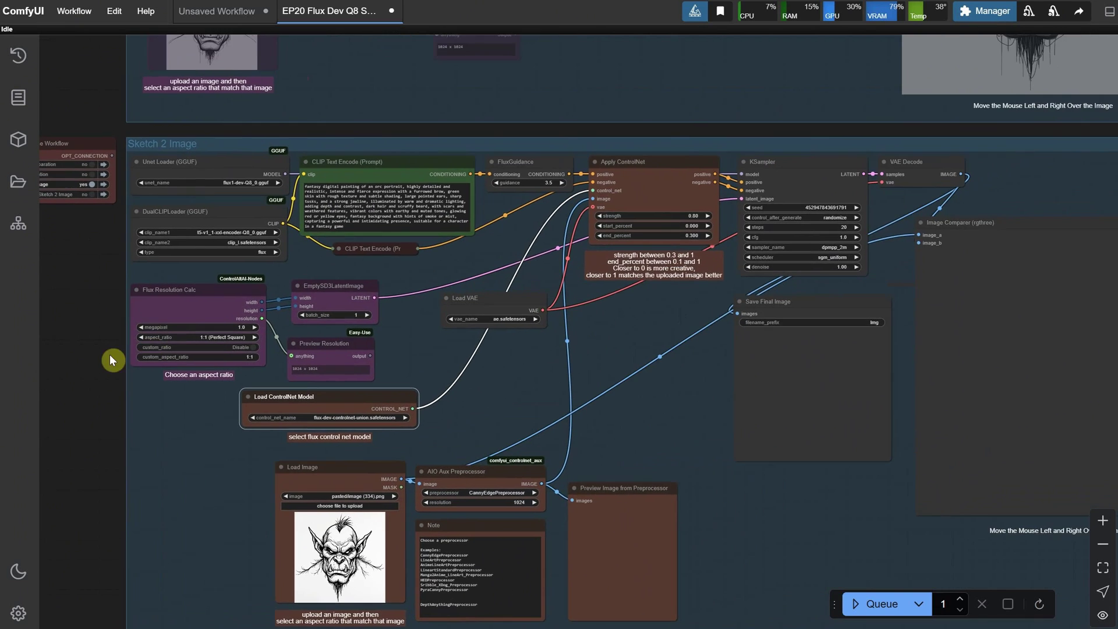
pyautogui.scroll(9, 649, 236)
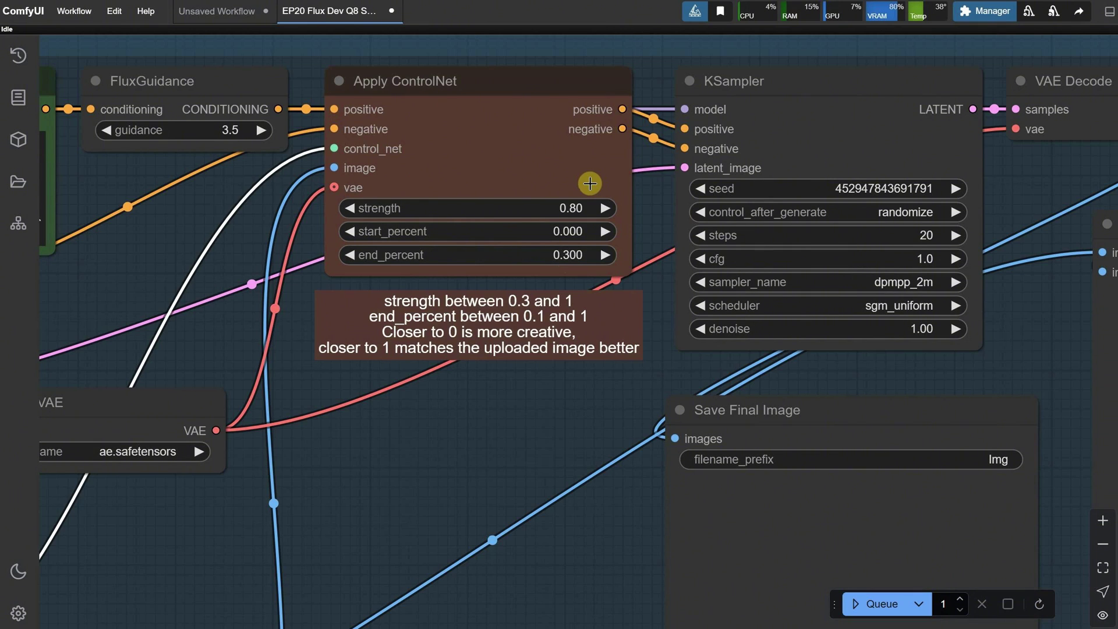
pyautogui.scroll(-7, 594, 233)
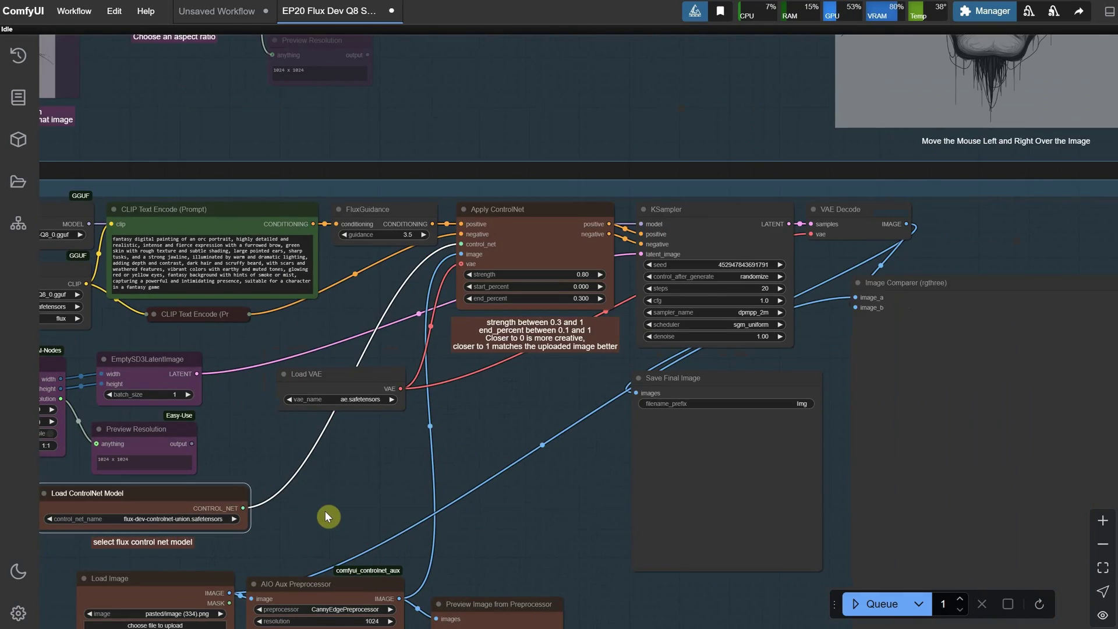
pyautogui.moveTo(325, 511); pyautogui.dragTo(415, 326)
pyautogui.scroll(5, 444, 349)
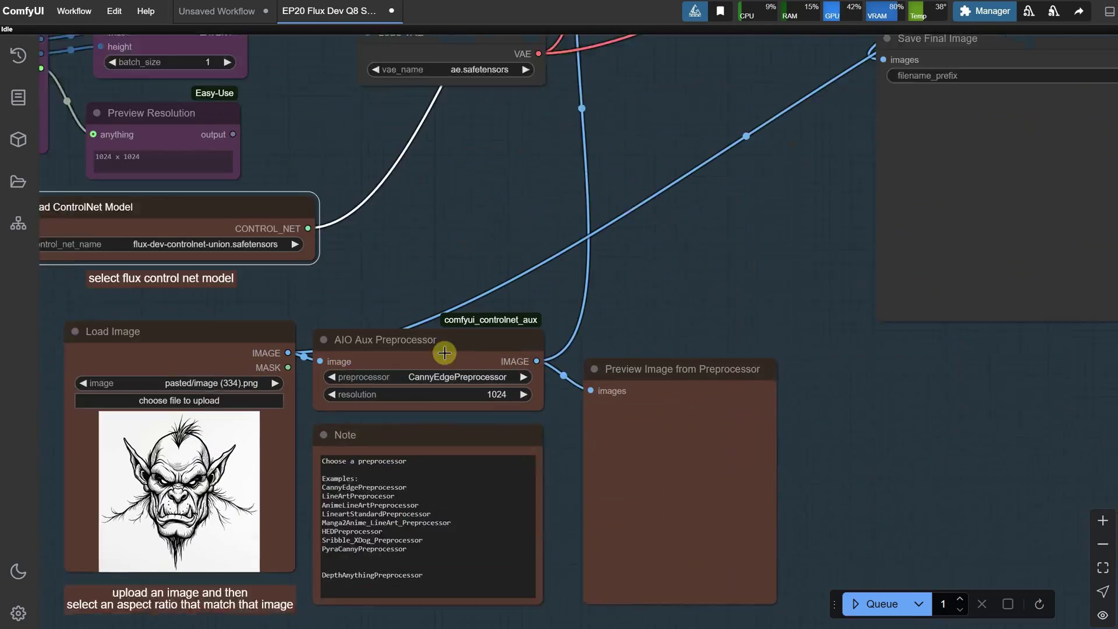
pyautogui.scroll(-1, 448, 376)
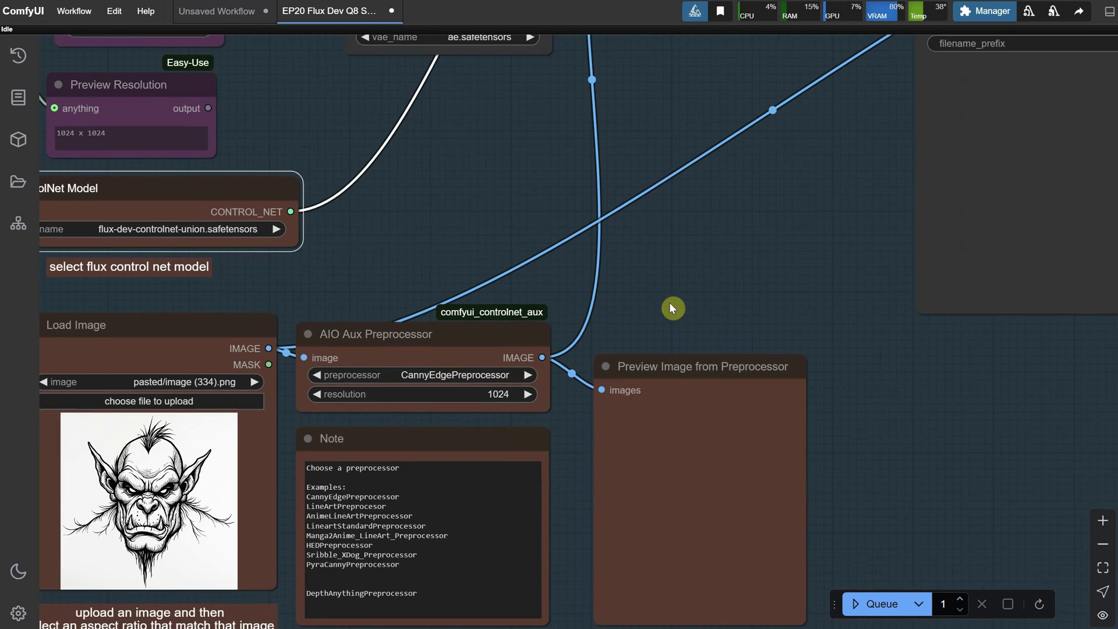
pyautogui.moveTo(669, 309); pyautogui.dragTo(733, 215)
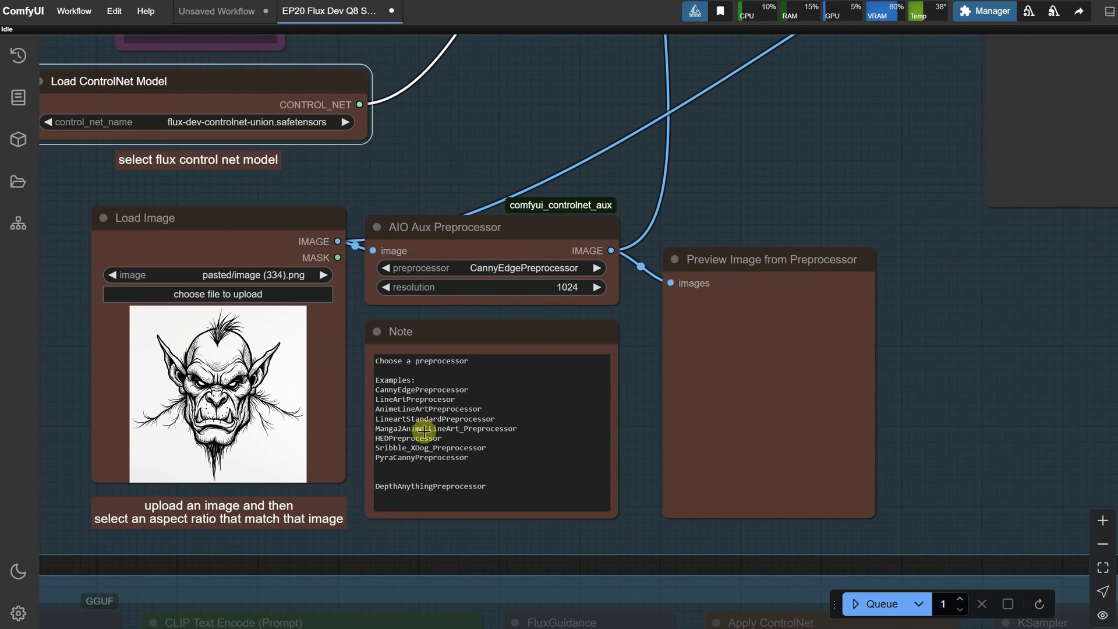
pyautogui.click(551, 269)
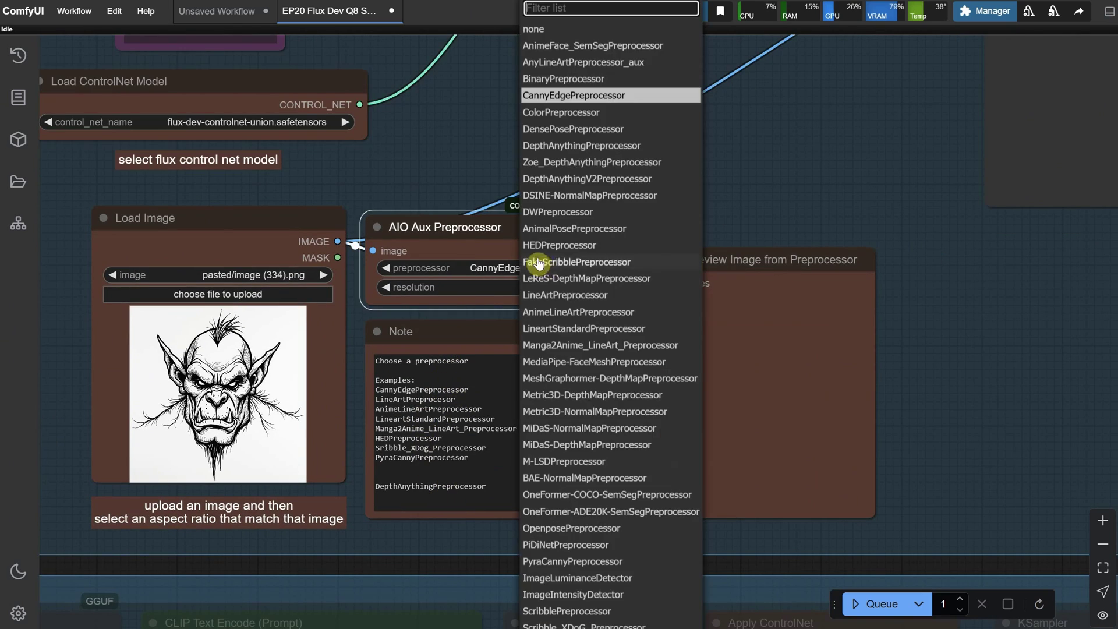
pyautogui.click(602, 98)
# - Run the Sketch 2 Image workflow on the orc sketch and view the Save Final Image node
pyautogui.scroll(-7, 605, 102)
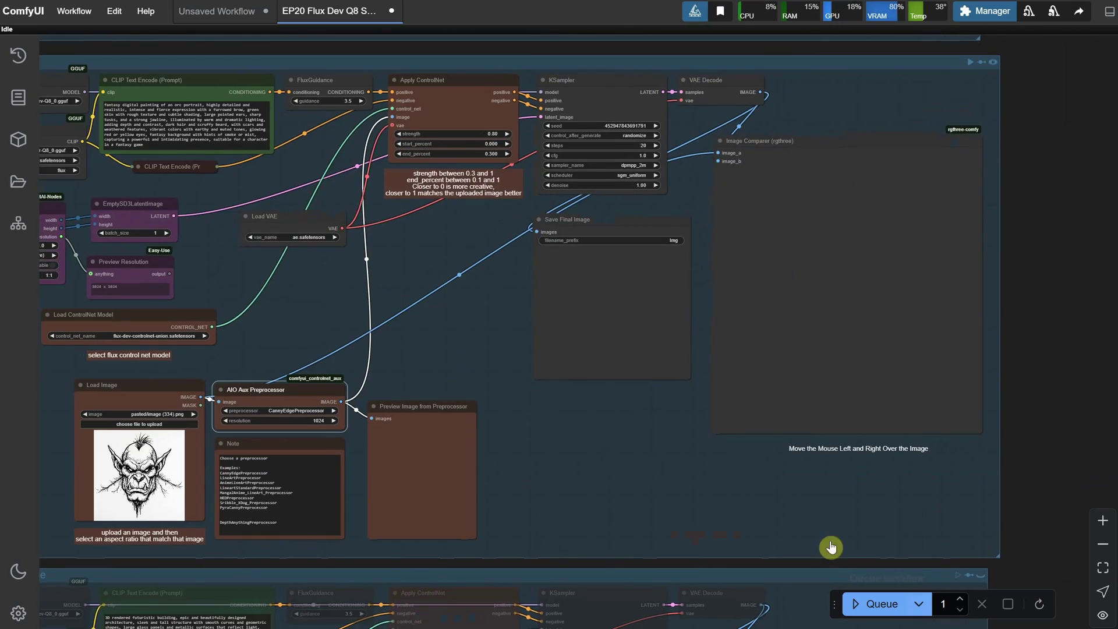
pyautogui.click(882, 604)
pyautogui.scroll(10, 641, 275)
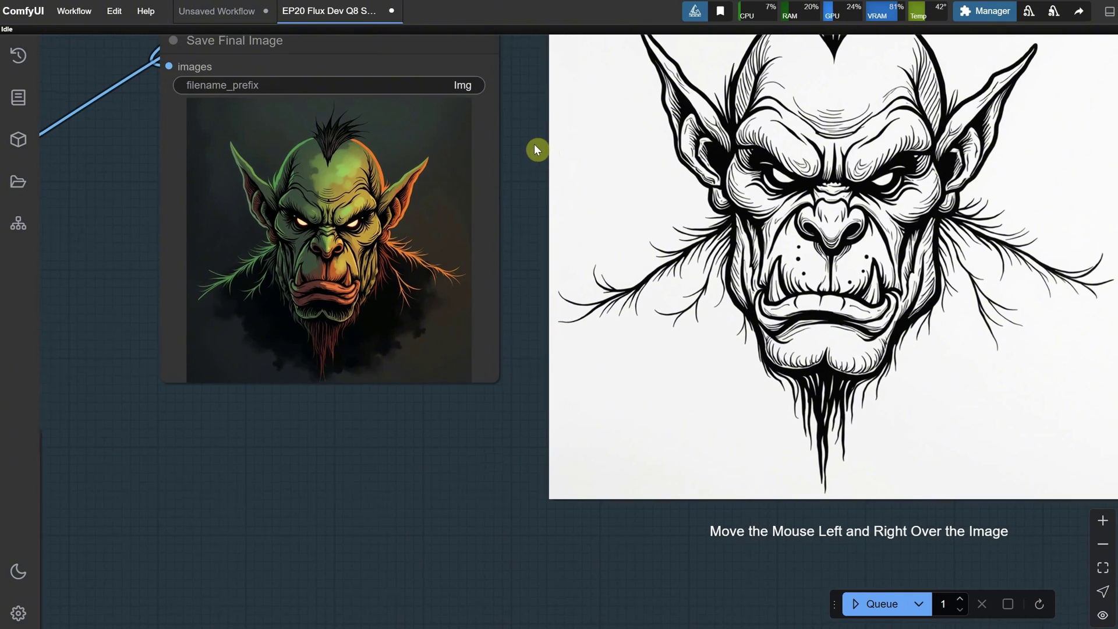
# - Load animegirl.jpg from the TEST SKETCHES folder into the Sketch 2 Image group's Load Image node
pyautogui.moveTo(534, 144); pyautogui.dragTo(392, 219)
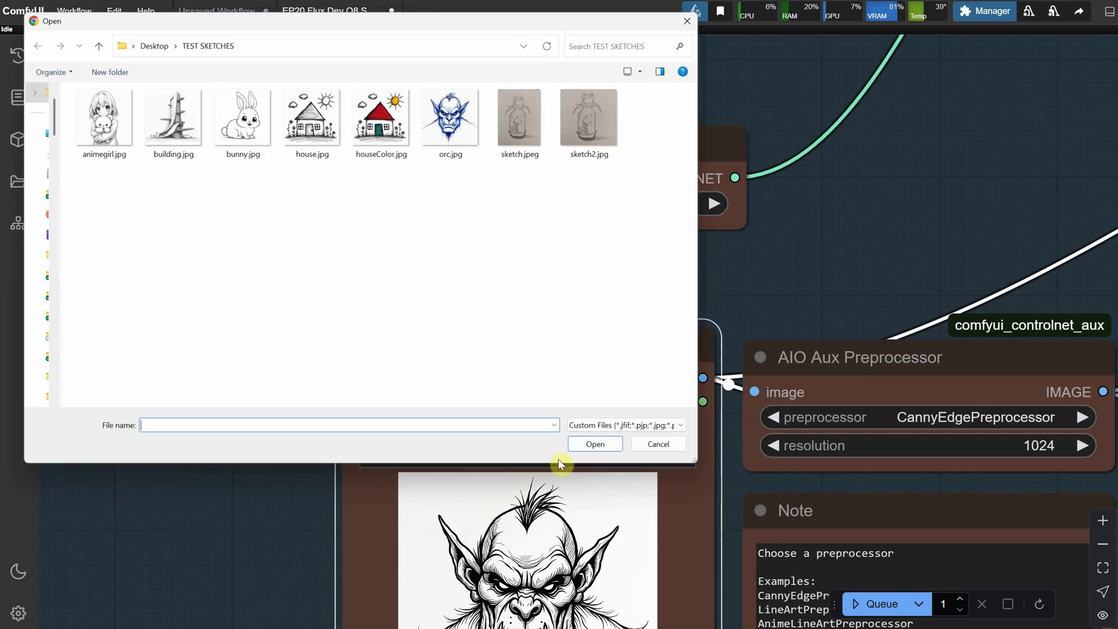
pyautogui.click(102, 140)
pyautogui.doubleClick(102, 140)
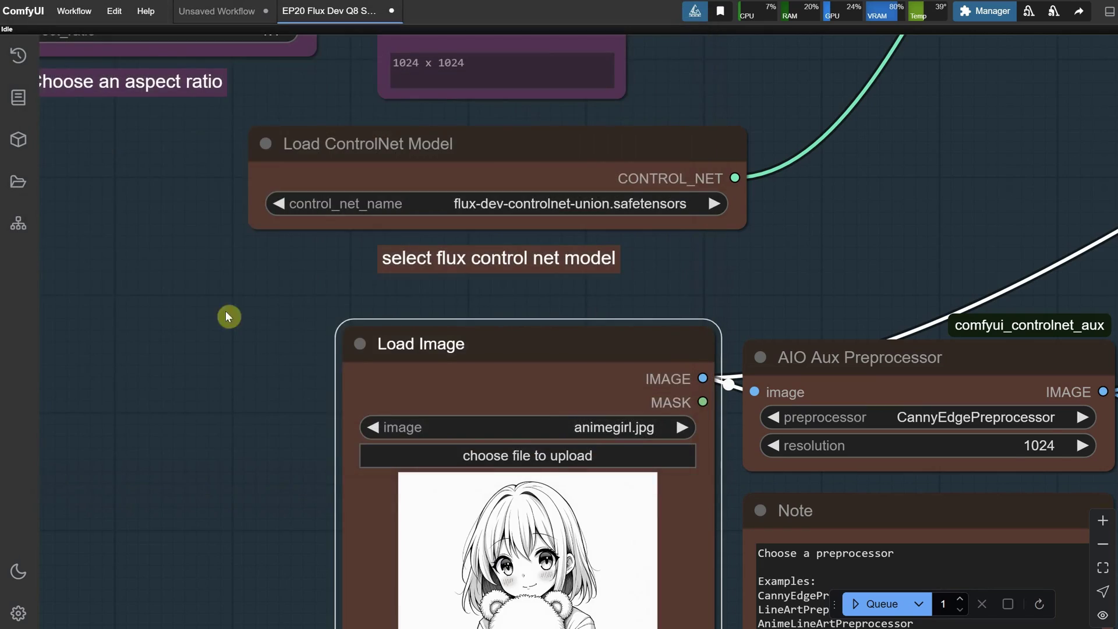
# - Replace the orc prompt in the CLIP Text Encode (Prompt) node with one for the anime girl and run the workflow
pyautogui.scroll(-2, 246, 389)
pyautogui.moveTo(246, 389); pyautogui.dragTo(200, 264)
pyautogui.scroll(6, 201, 263)
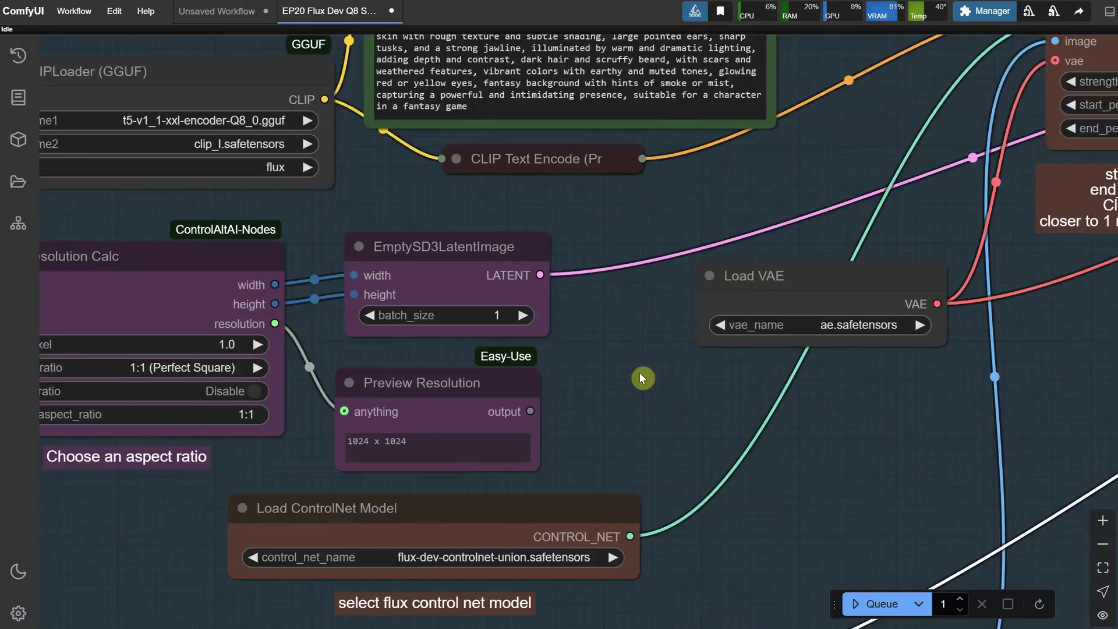
pyautogui.click(525, 245)
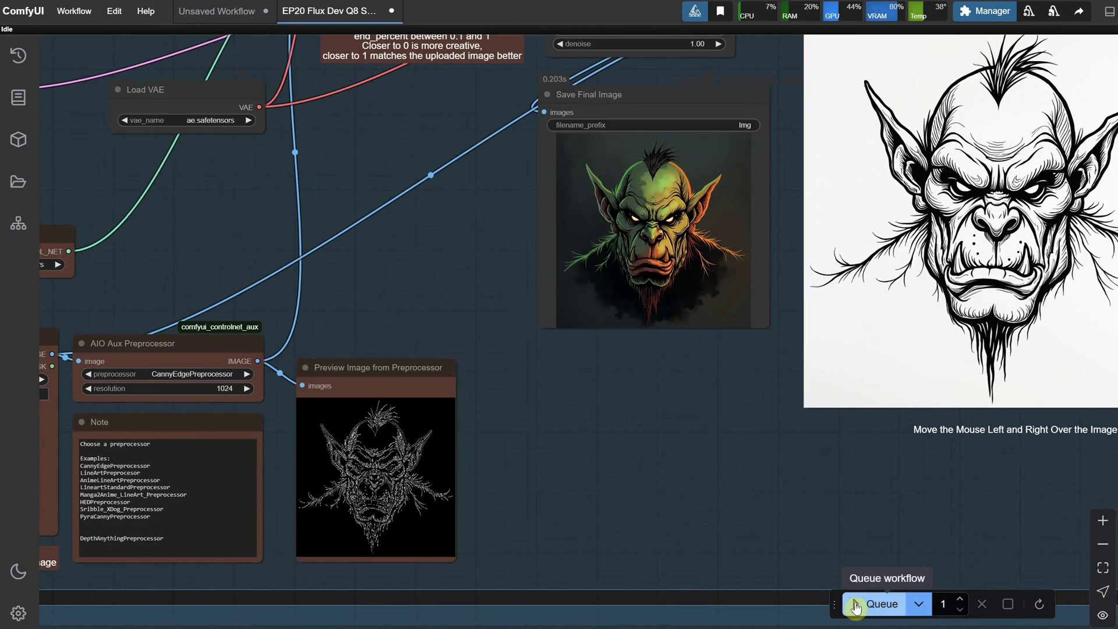
pyautogui.click(854, 600)
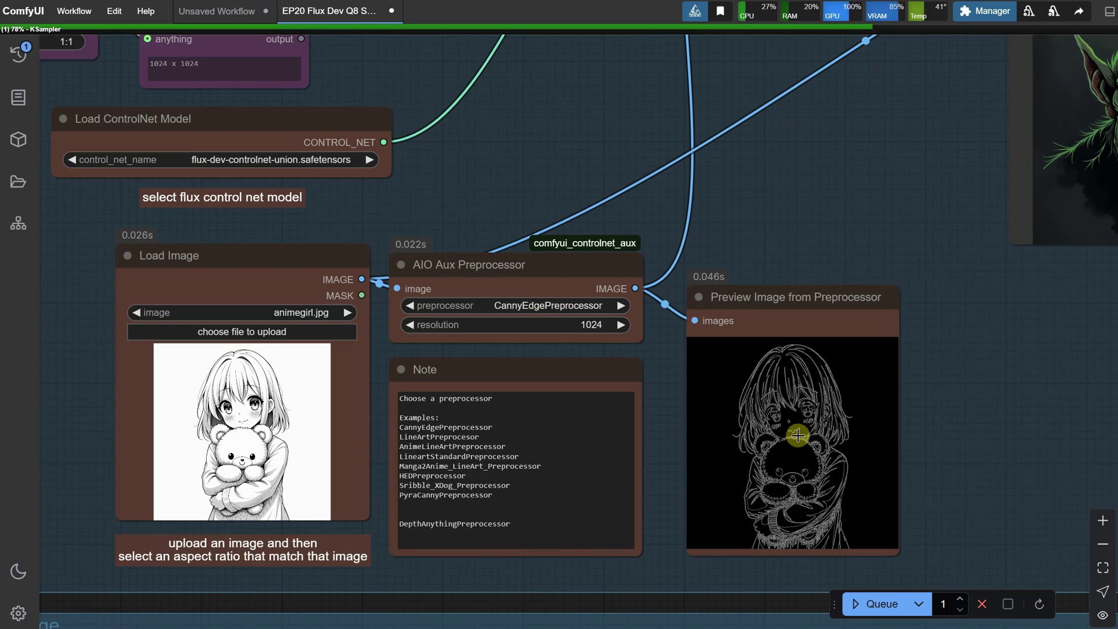
# - Examine the anime girl's edge preview from the preprocessor and compare the generated image with the sketch in the Image Comparer
pyautogui.scroll(5, 774, 408)
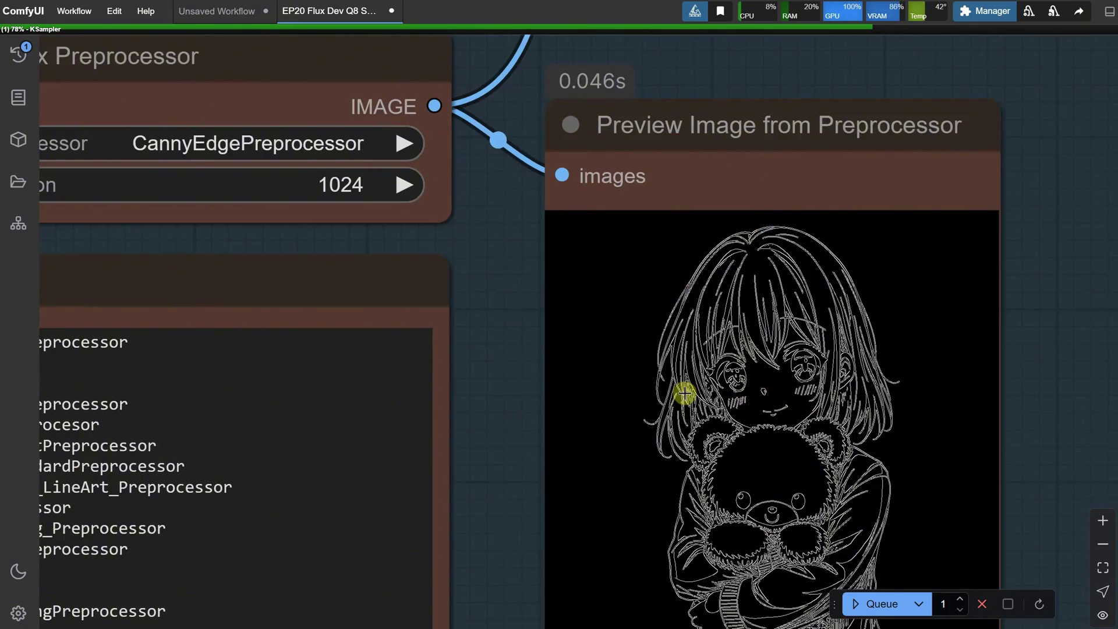
pyautogui.scroll(-8, 684, 394)
pyautogui.moveTo(819, 219); pyautogui.dragTo(479, 343)
pyautogui.scroll(2, 649, 439)
pyautogui.scroll(4, 480, 342)
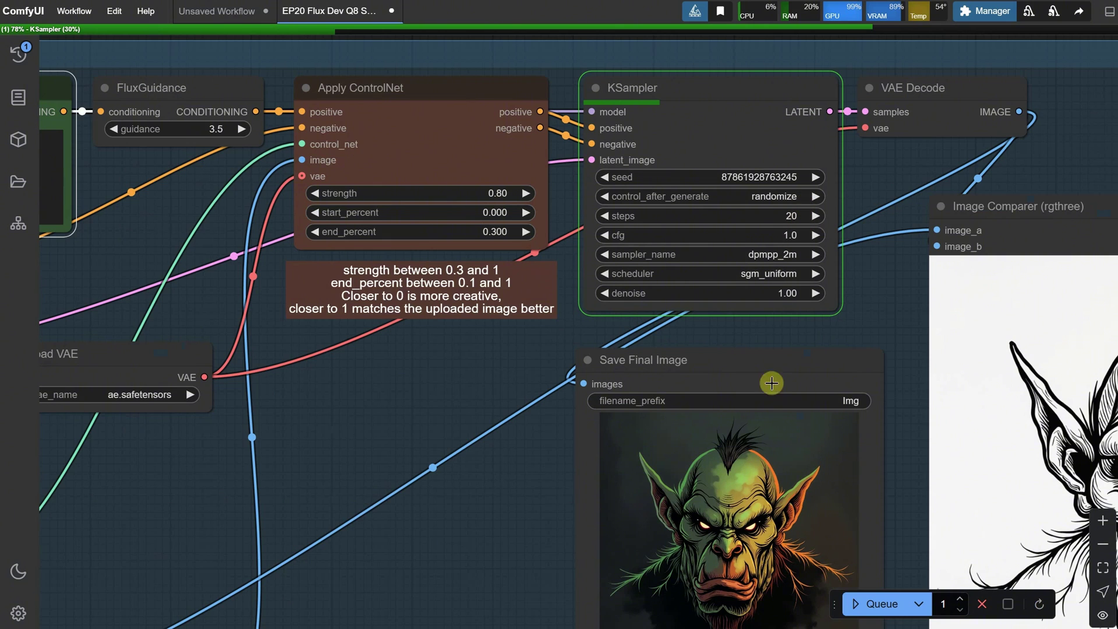
pyautogui.moveTo(869, 312); pyautogui.dragTo(791, 301)
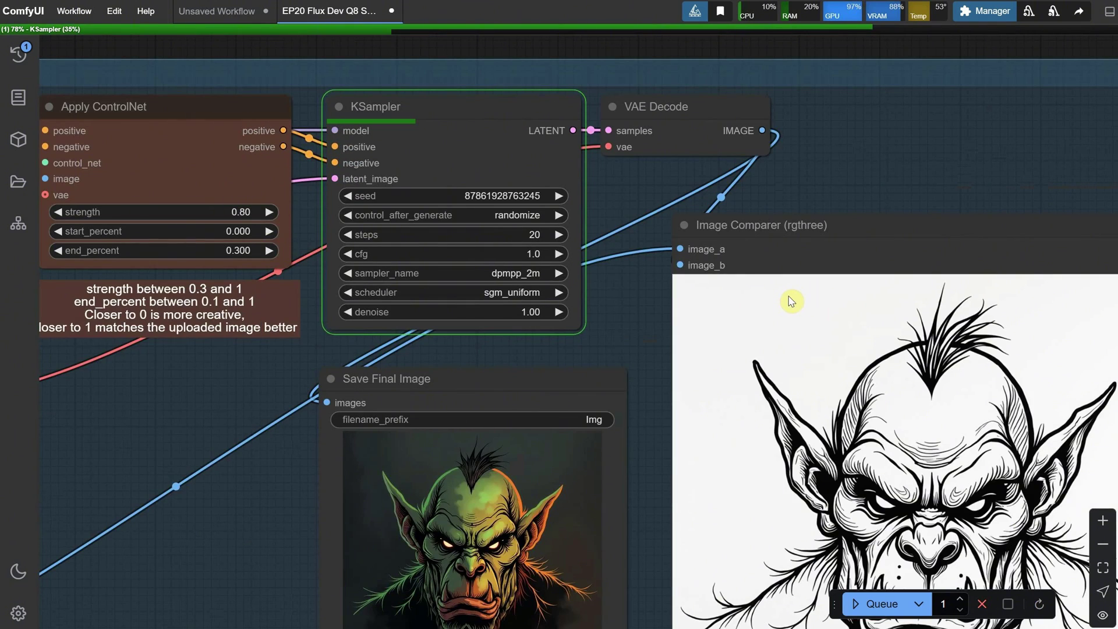
pyautogui.moveTo(791, 301); pyautogui.dragTo(446, 285)
pyautogui.scroll(-4, 446, 285)
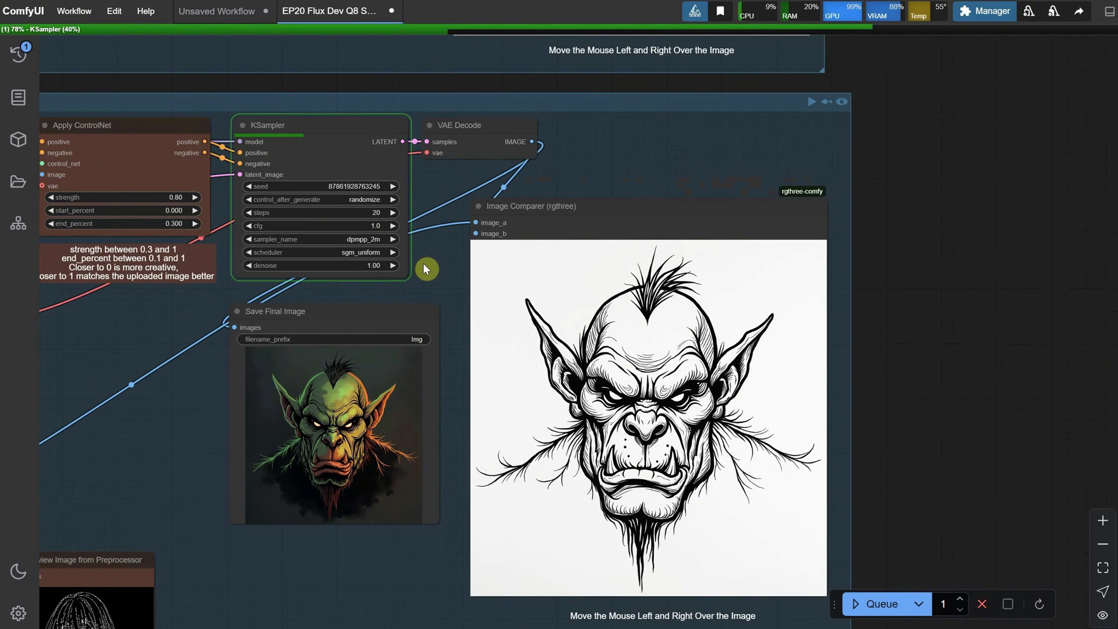
pyautogui.scroll(3, 424, 575)
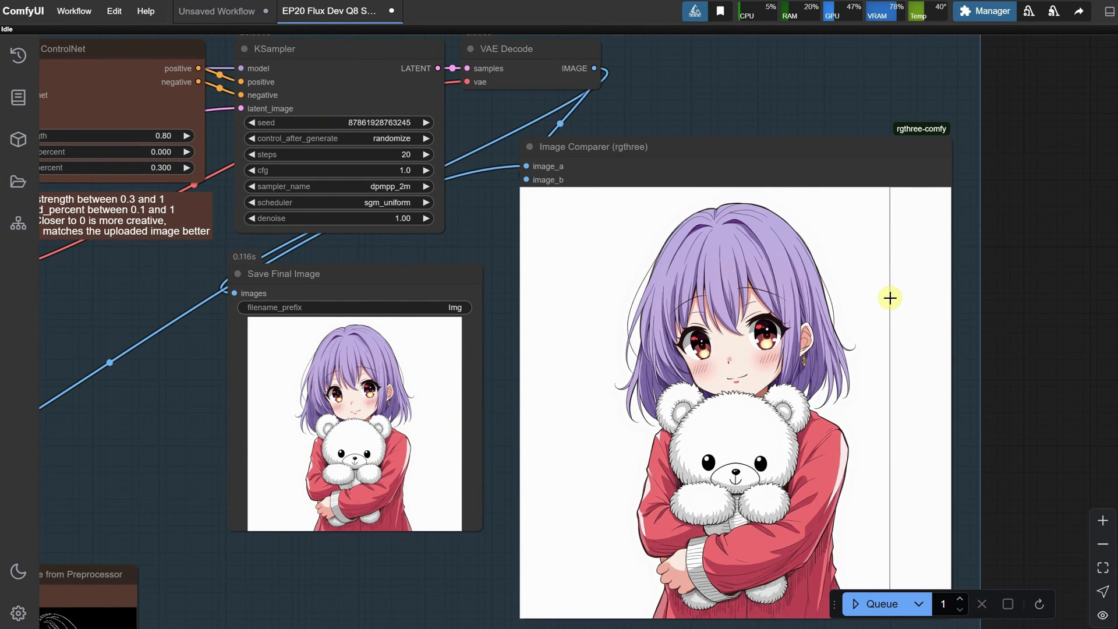
pyautogui.scroll(3, 883, 297)
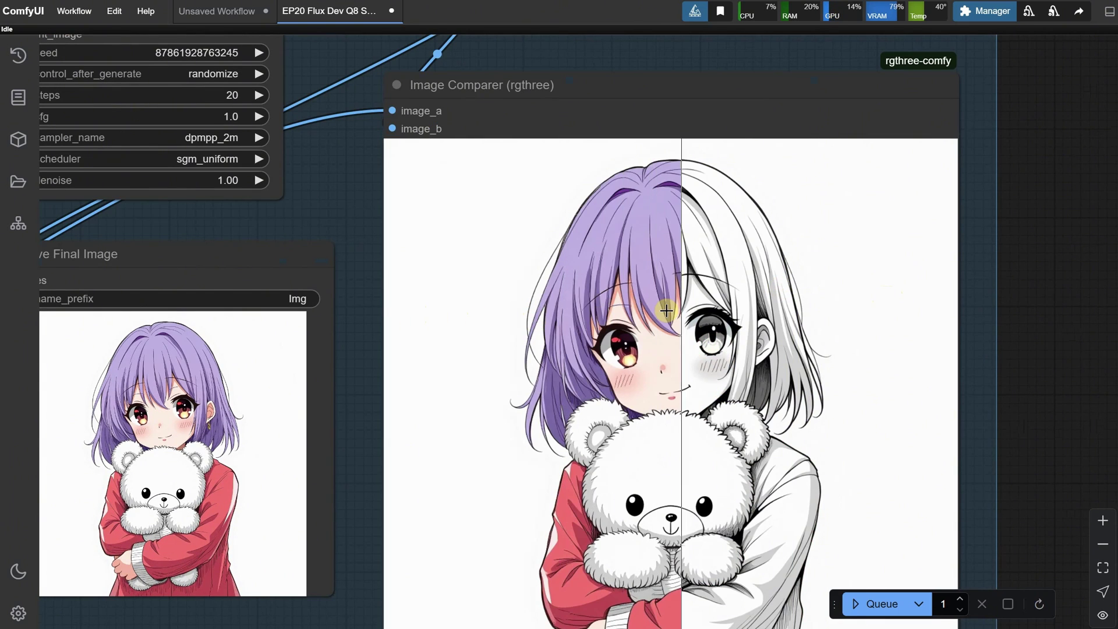
pyautogui.scroll(-6, 744, 230)
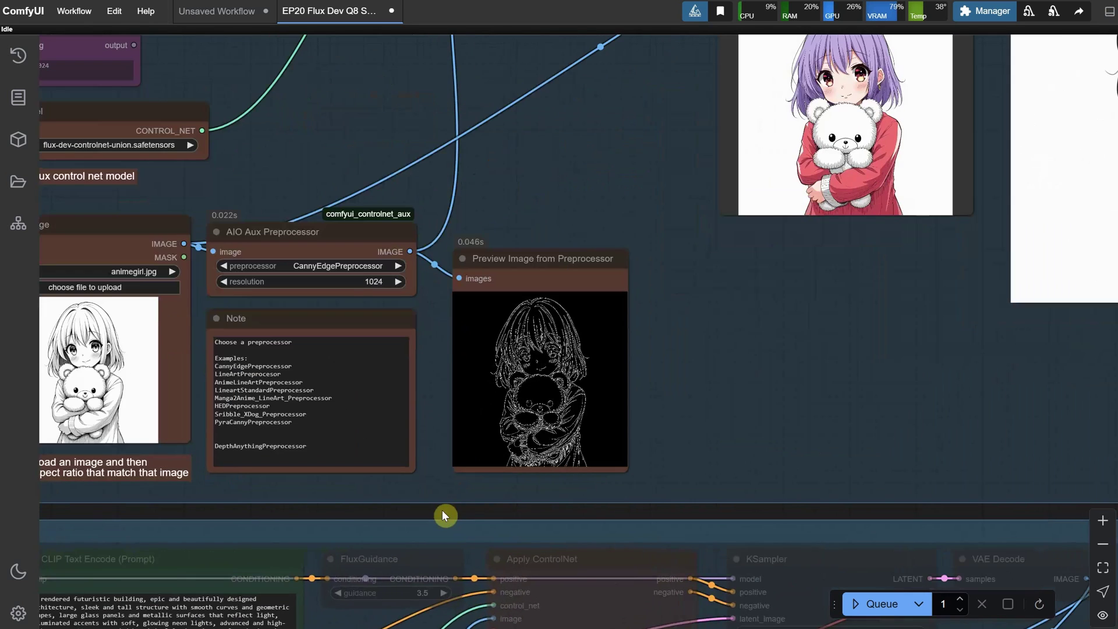
pyautogui.scroll(4, 443, 511)
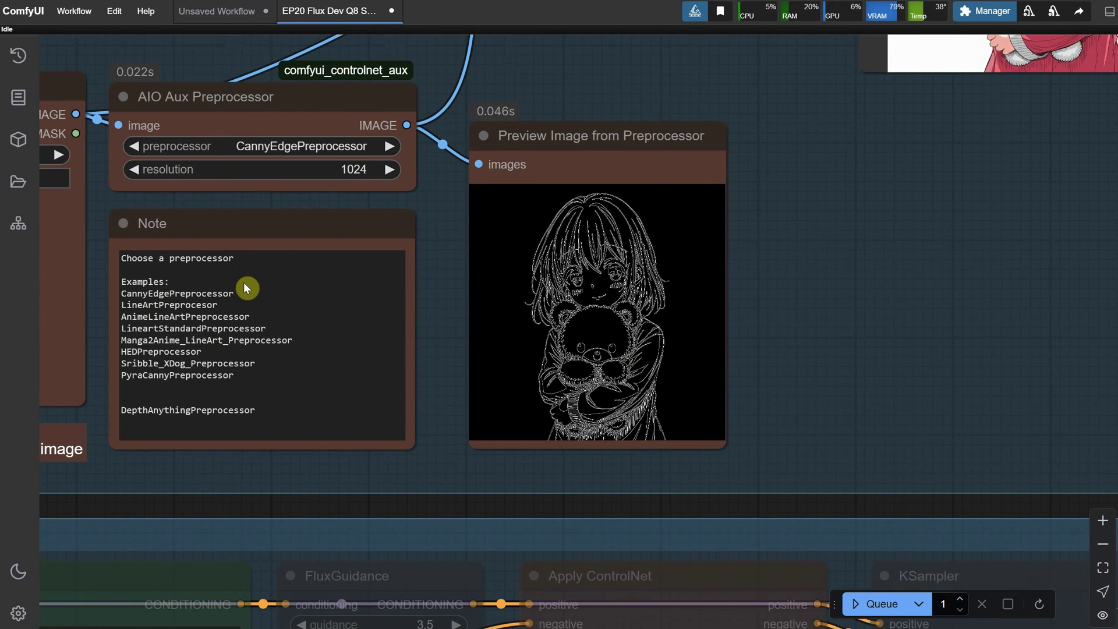
# - Set the AIO Aux Preprocessor to LineArtPreprocessor for the anime girl sketch and run the workflow
pyautogui.moveTo(243, 288); pyautogui.dragTo(104, 292)
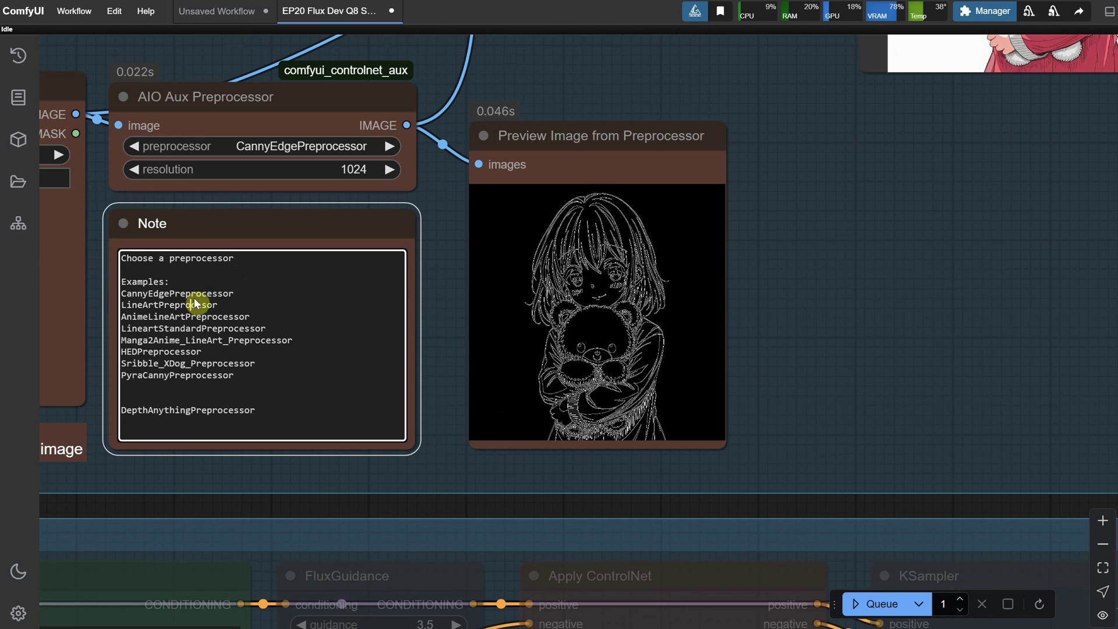
pyautogui.moveTo(220, 305); pyautogui.dragTo(123, 304)
pyautogui.click(265, 149)
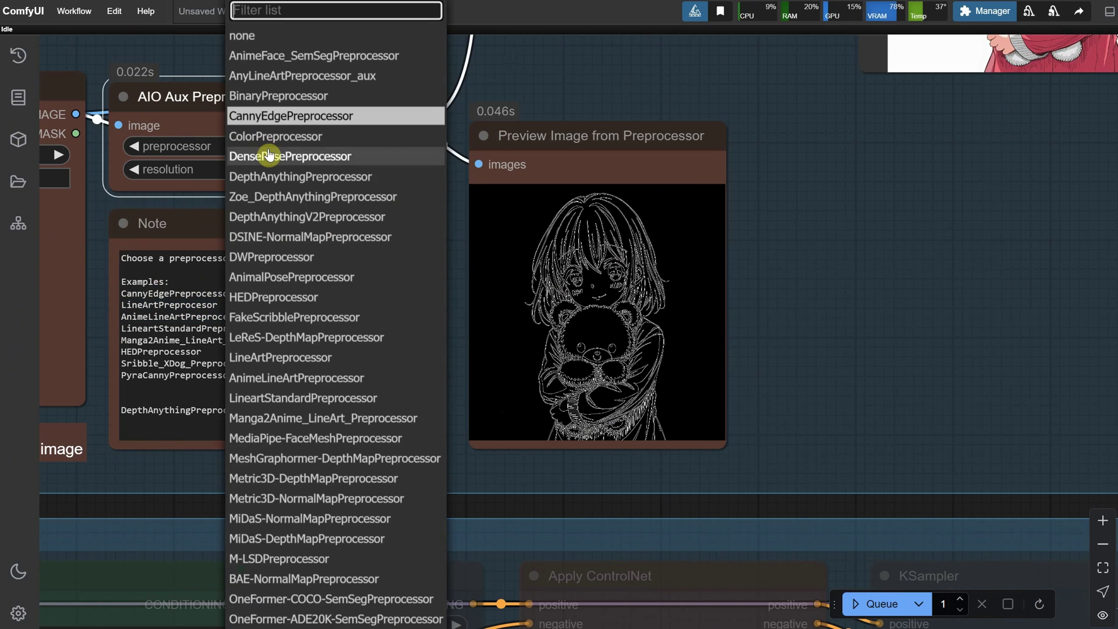
pyautogui.write('line')
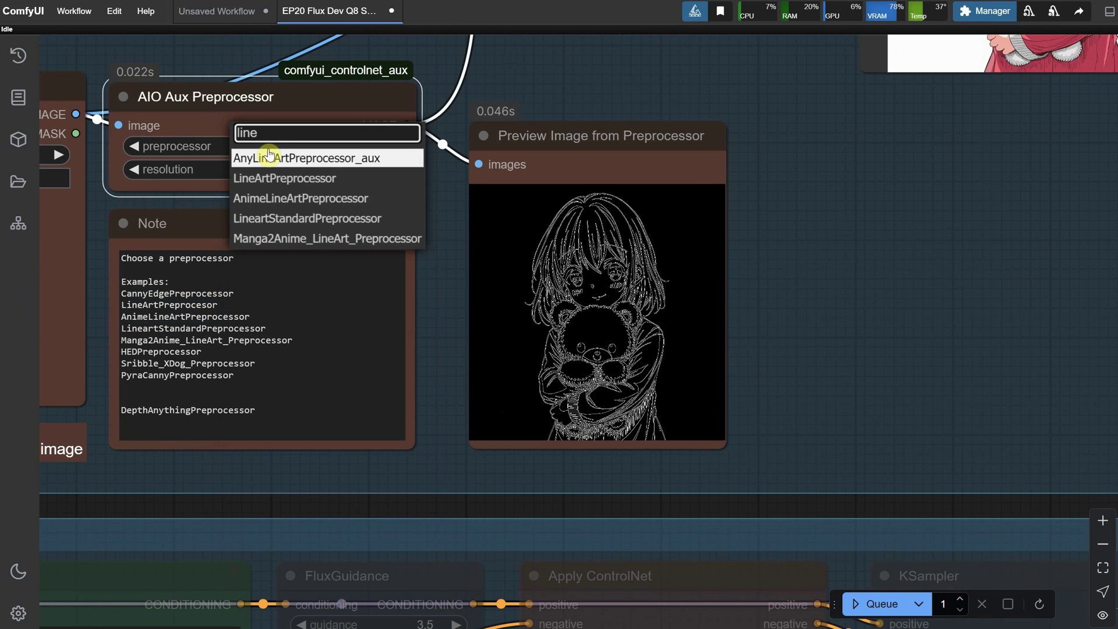
pyautogui.click(285, 179)
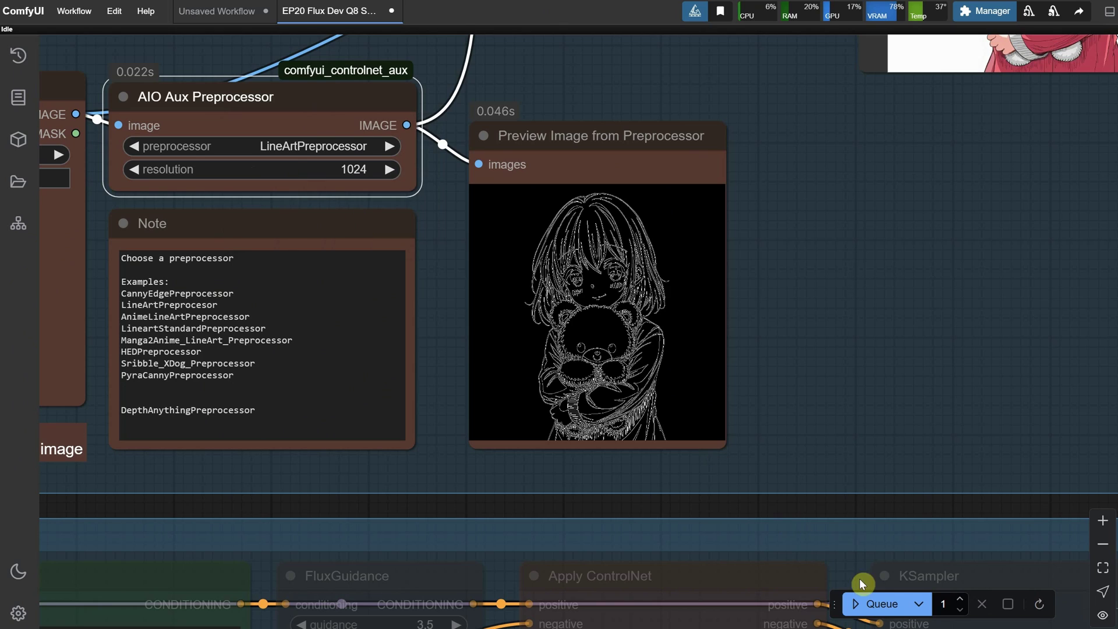
pyautogui.click(861, 601)
# - Compare the new anime girl image with the sketch in the Image Comparer and examine the line art preview from the preprocessor
pyautogui.scroll(-2, 782, 275)
pyautogui.scroll(-2, 869, 189)
pyautogui.scroll(1, 869, 189)
pyautogui.moveTo(869, 188); pyautogui.dragTo(349, 494)
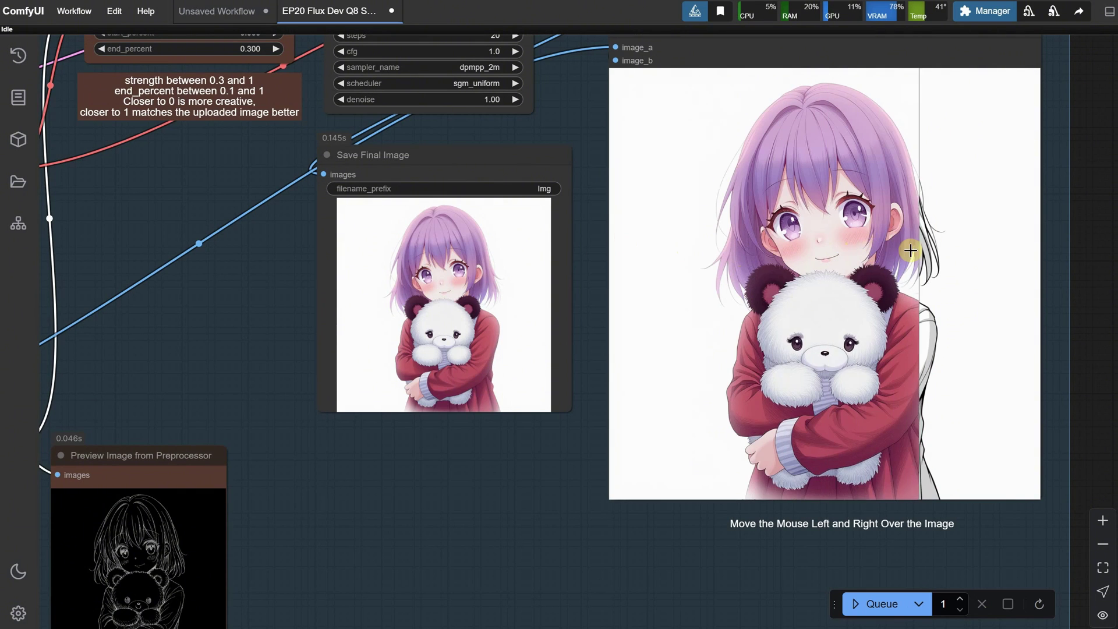
pyautogui.scroll(2, 926, 244)
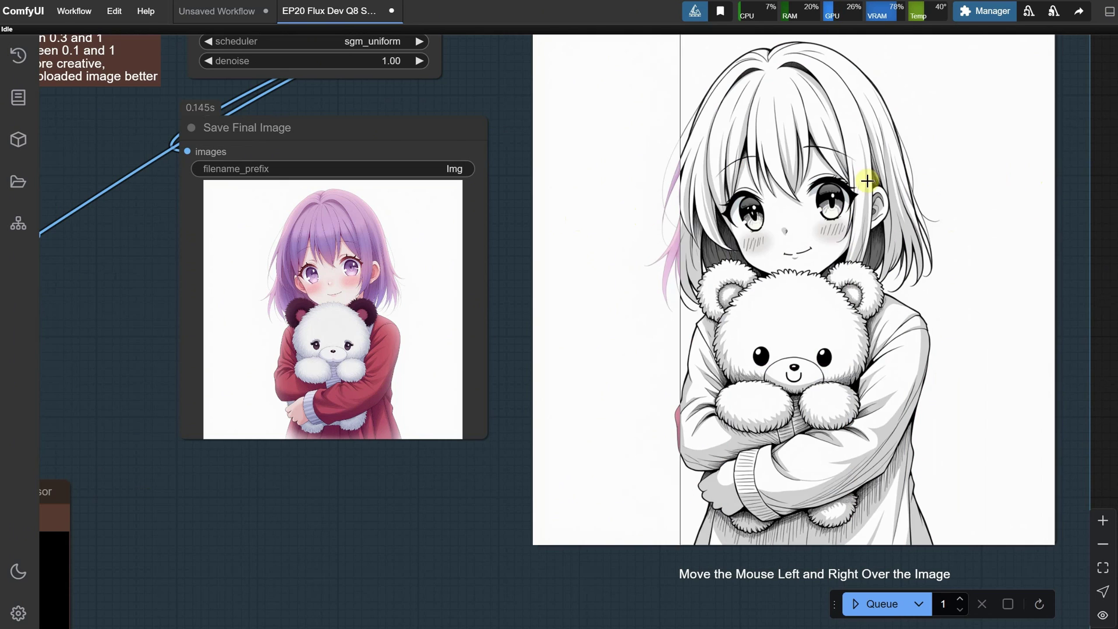
pyautogui.scroll(-5, 1041, 167)
pyautogui.scroll(5, 534, 421)
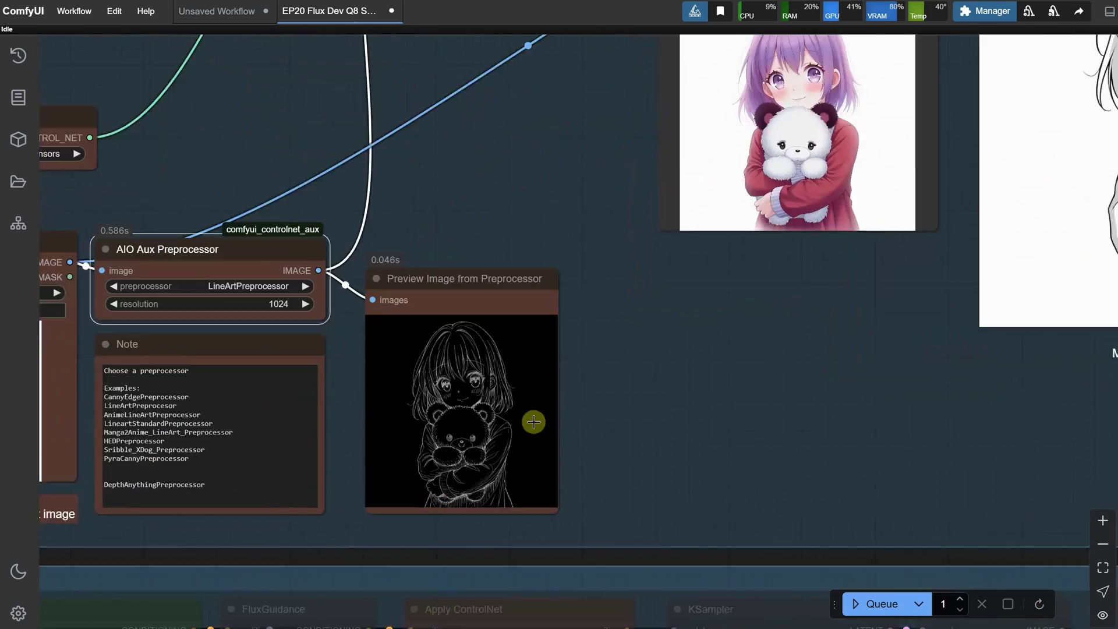
pyautogui.scroll(10, 534, 422)
pyautogui.scroll(-1, 464, 187)
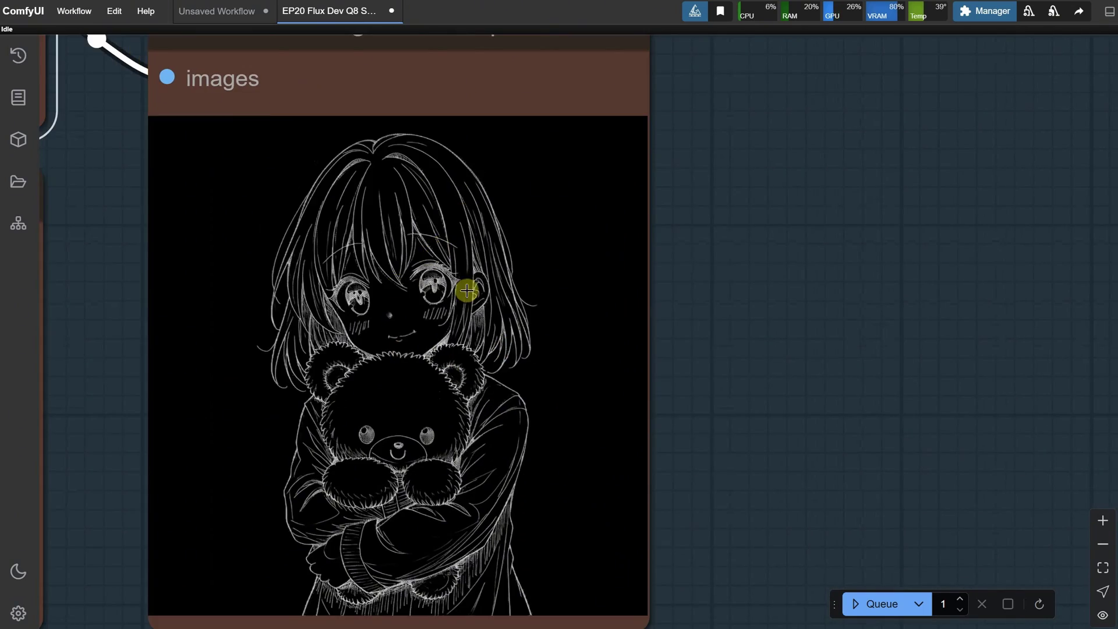
pyautogui.scroll(-5, 636, 277)
# - Try the AnimeLineArtPreprocessor on the anime girl sketch and cancel the run once its preview has been generated
pyautogui.moveTo(293, 282); pyautogui.dragTo(642, 285)
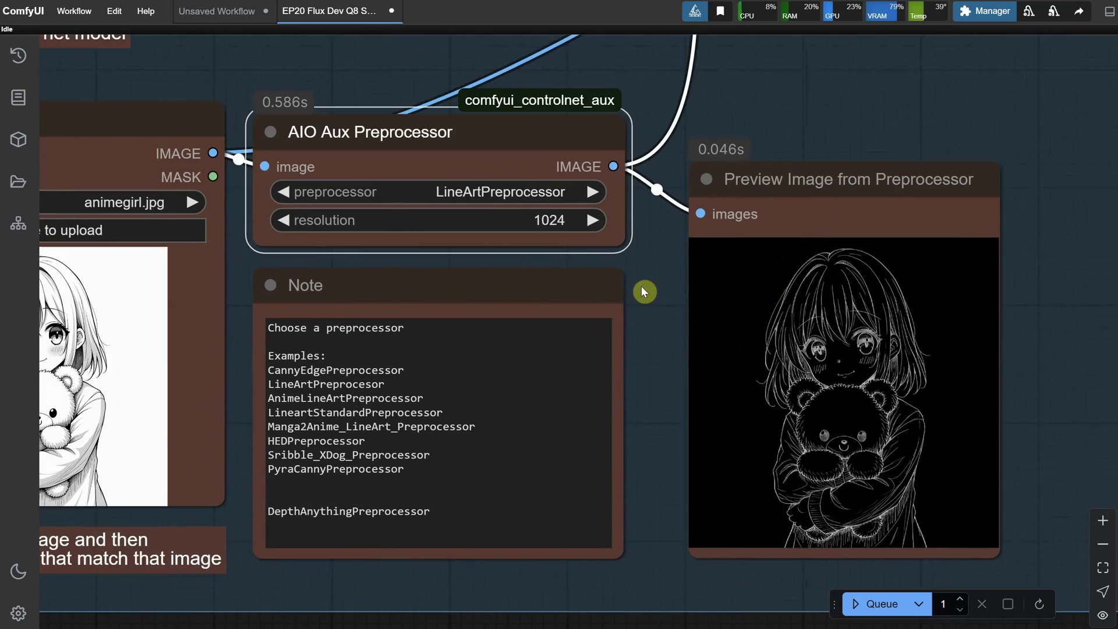
pyautogui.click(464, 192)
pyautogui.write('anime')
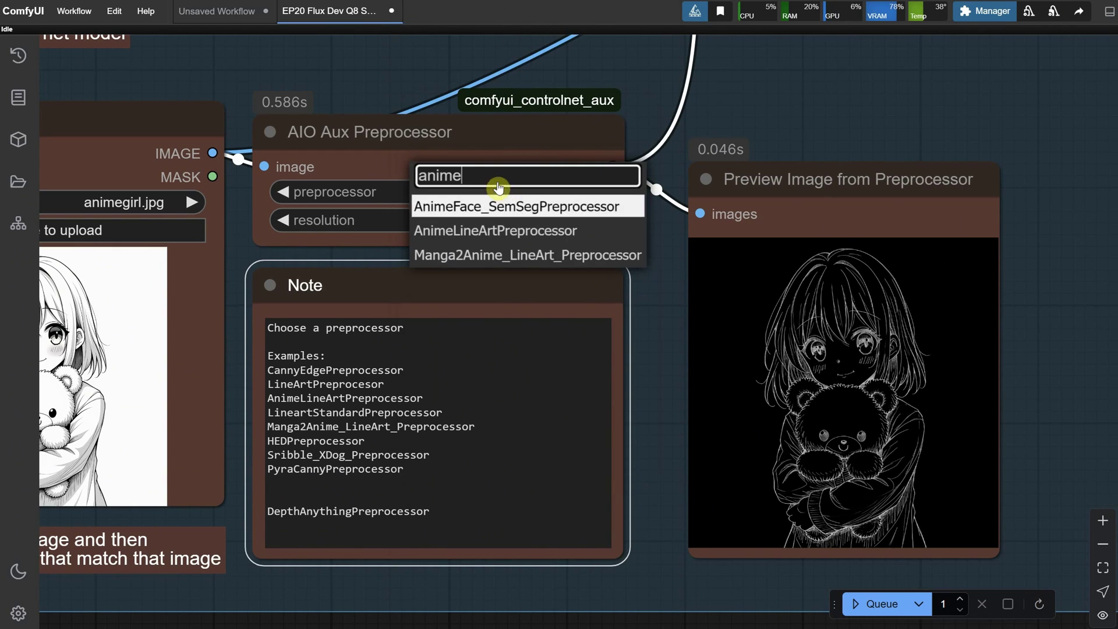
pyautogui.click(497, 231)
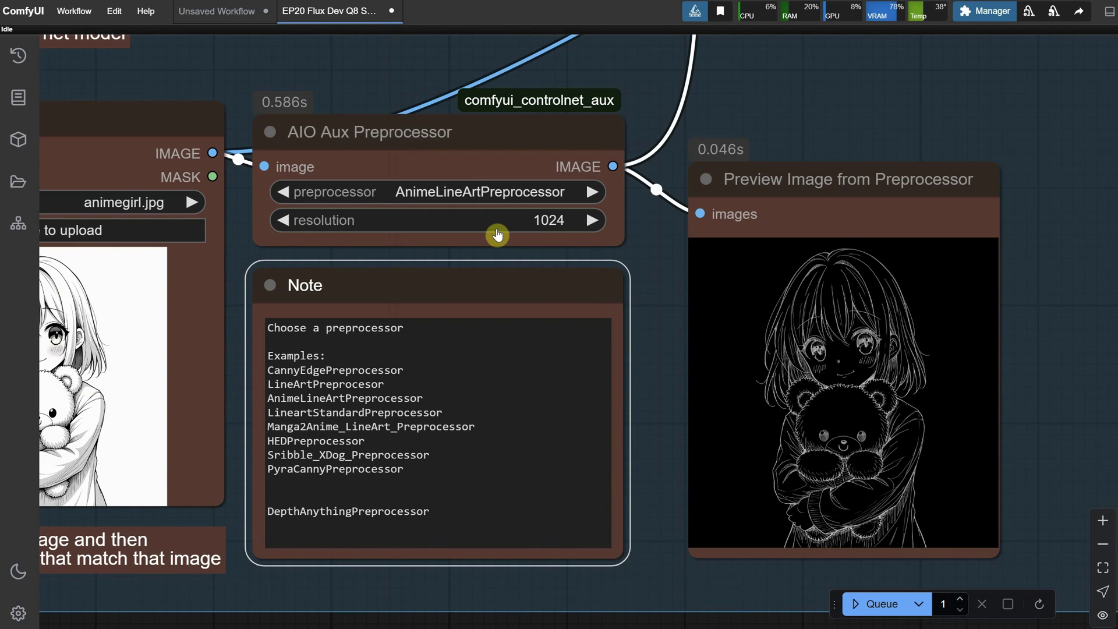
pyautogui.click(880, 604)
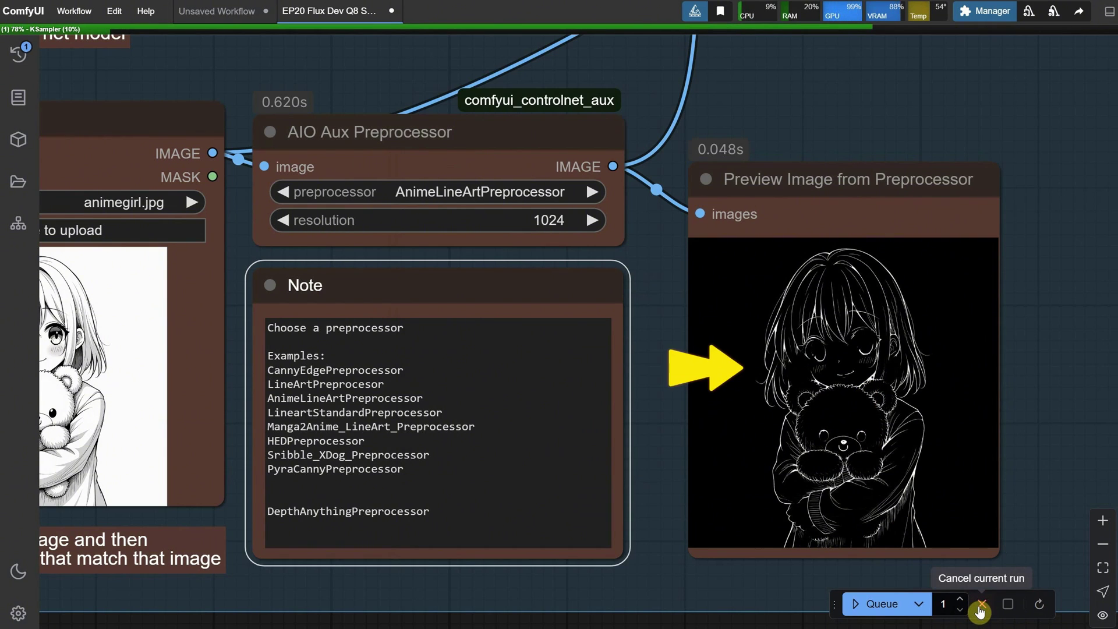
pyautogui.click(979, 606)
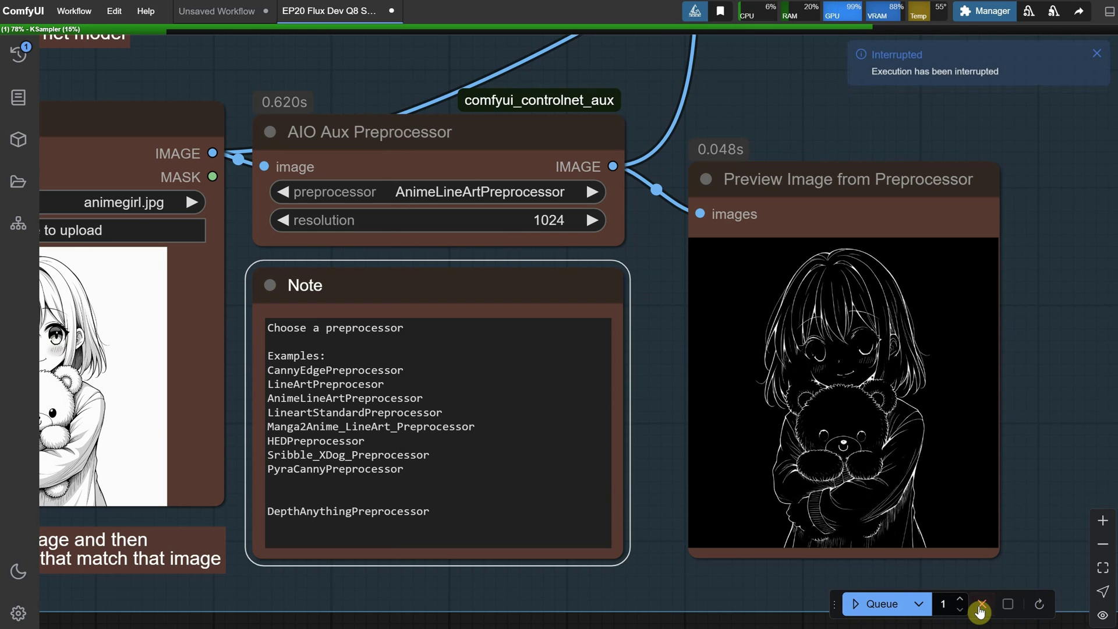
# - Set the AIO Aux Preprocessor to Manga2Anime_LineArt_Preprocessor and run the workflow
pyautogui.click(474, 192)
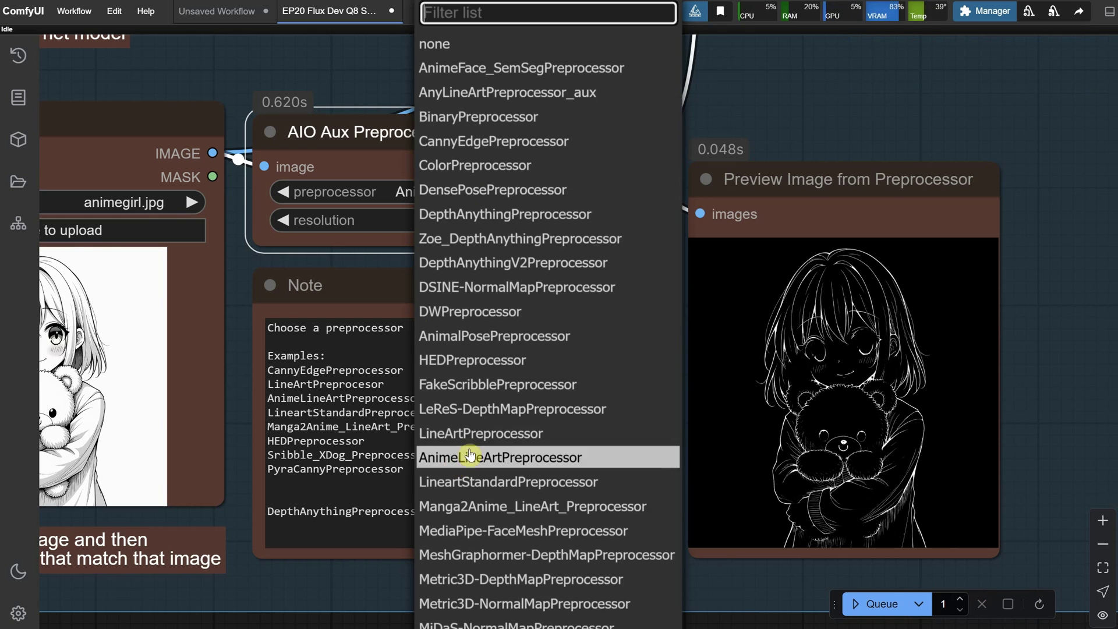
pyautogui.write('line')
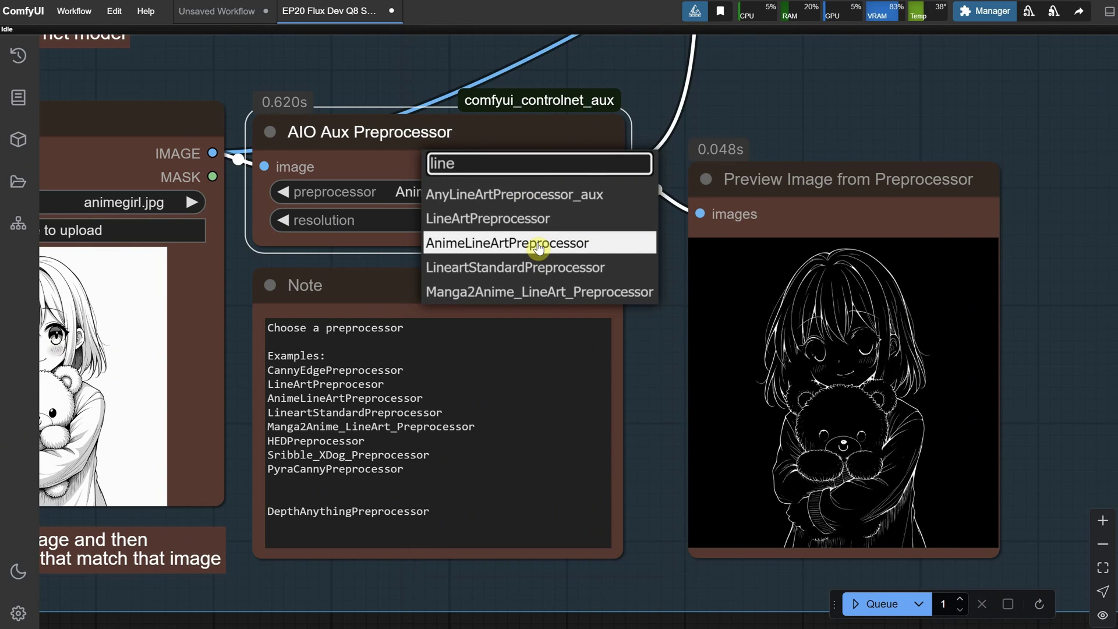
pyautogui.hotkey('ctrl', 'a')
pyautogui.write('mang')
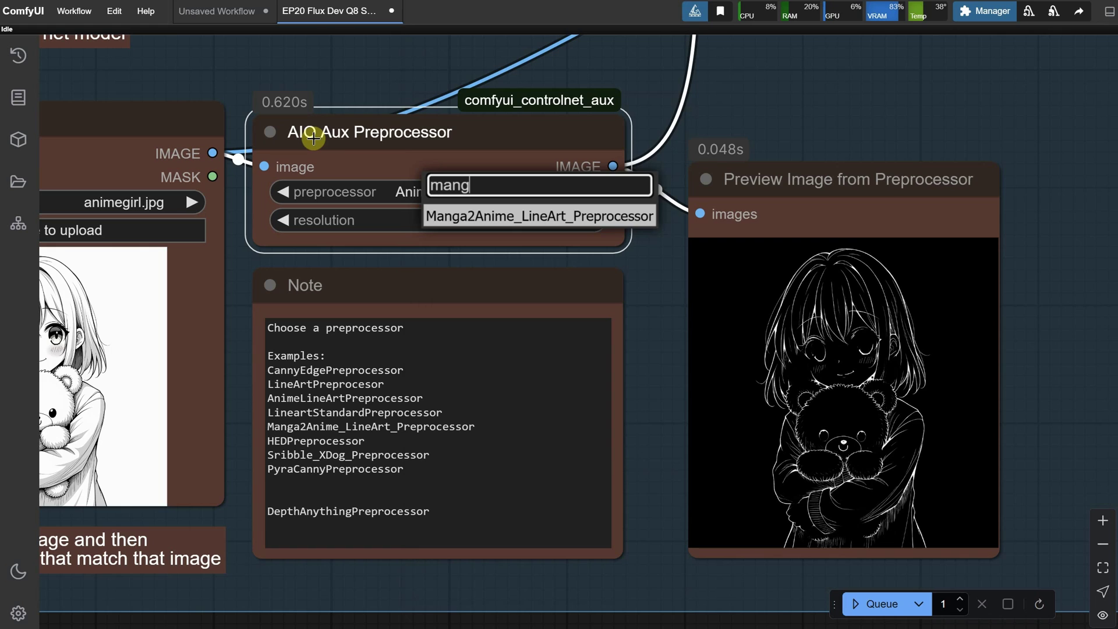
pyautogui.click(431, 216)
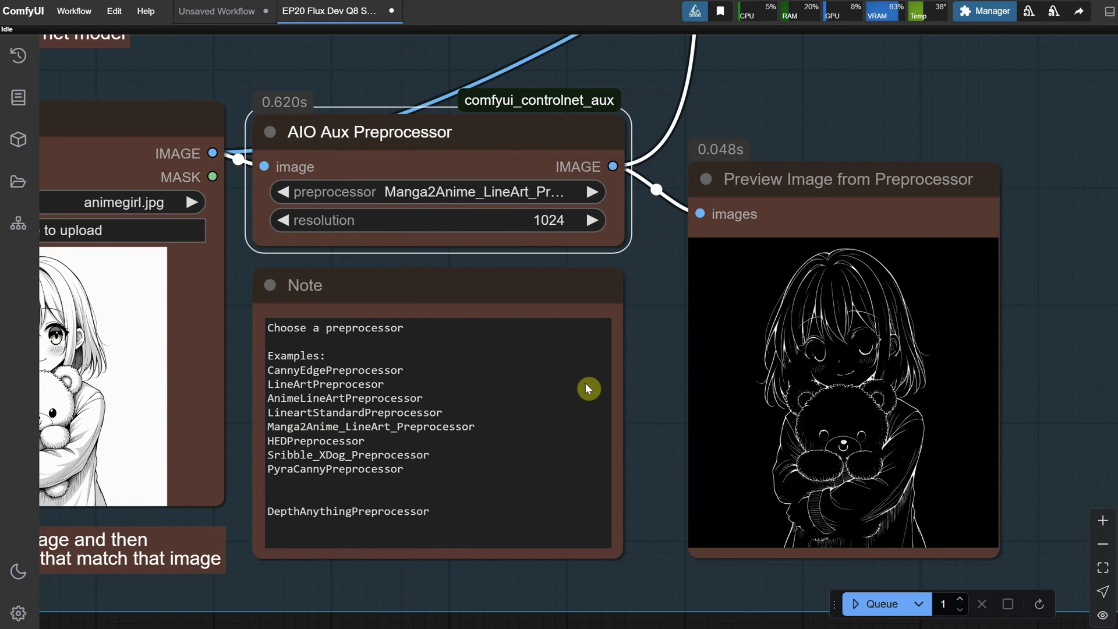
pyautogui.click(879, 606)
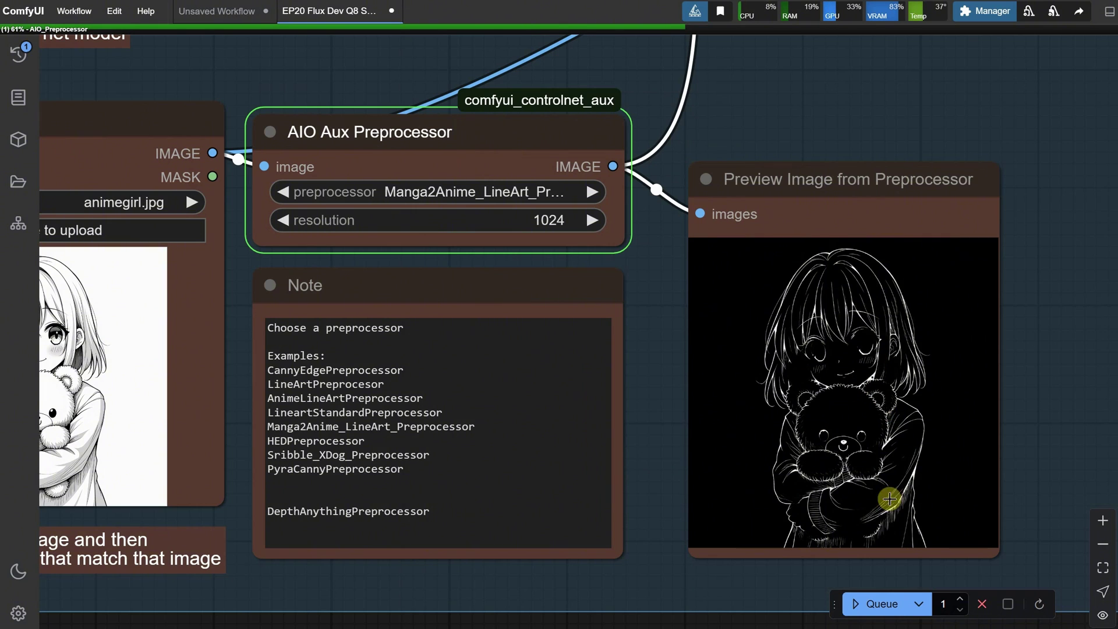
# - Check the preprocessor model download in the ComfyUI console window, minimize it and view the workflow's new preview and image
pyautogui.hotkey('alt', 'Tab')
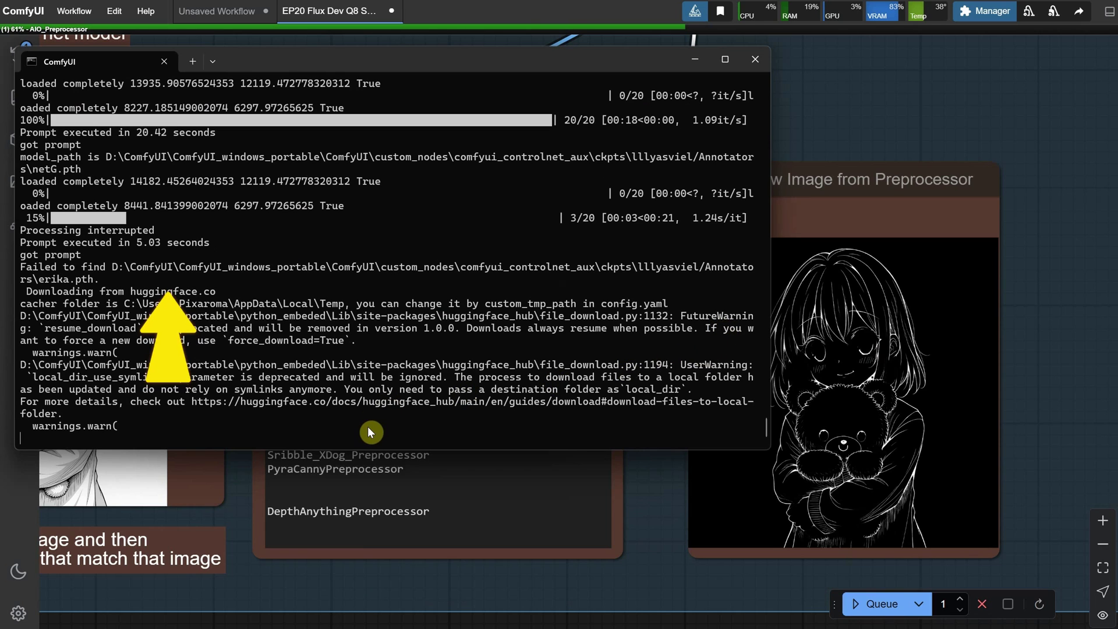
pyautogui.click(696, 63)
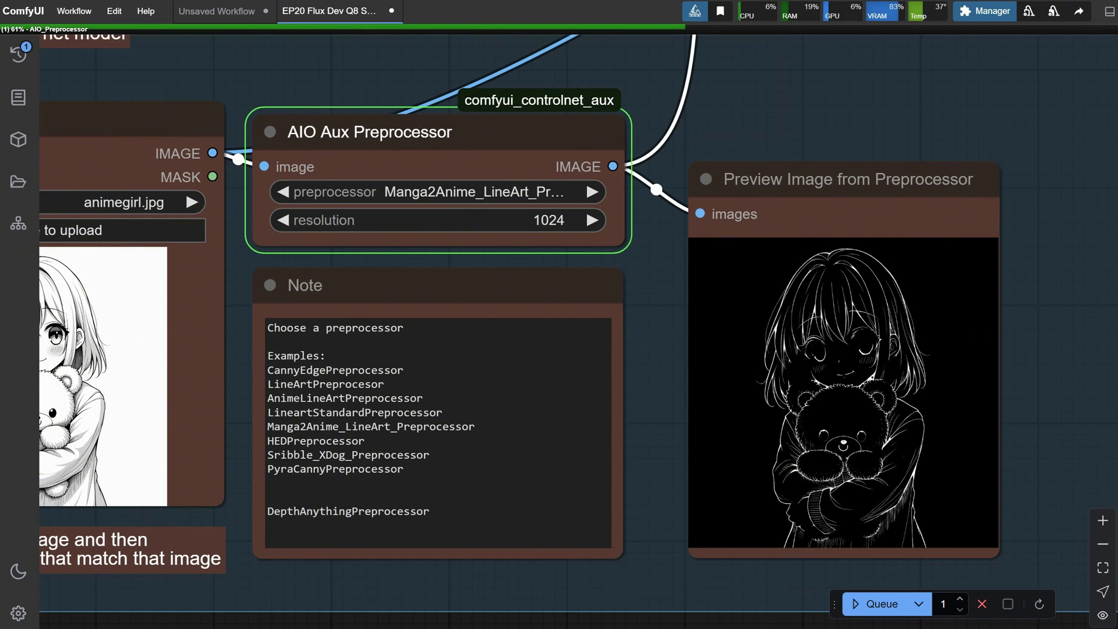
pyautogui.scroll(9, 858, 332)
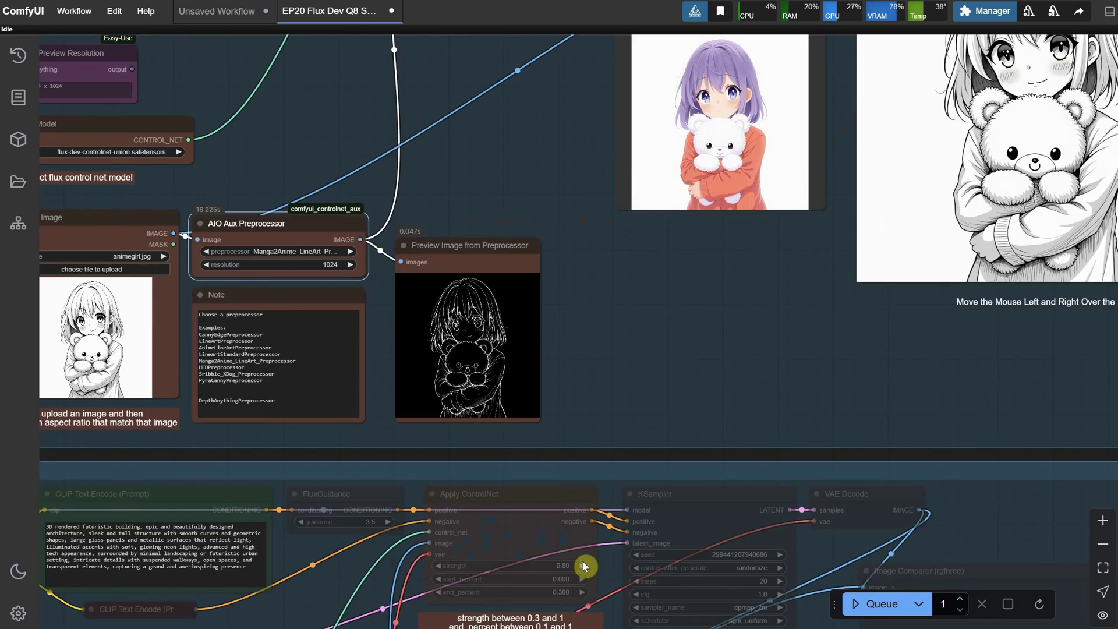
# - Set the AIO Aux Preprocessor to DepthAnythingPreprocessor and run the workflow on the anime girl sketch
pyautogui.scroll(5, 445, 309)
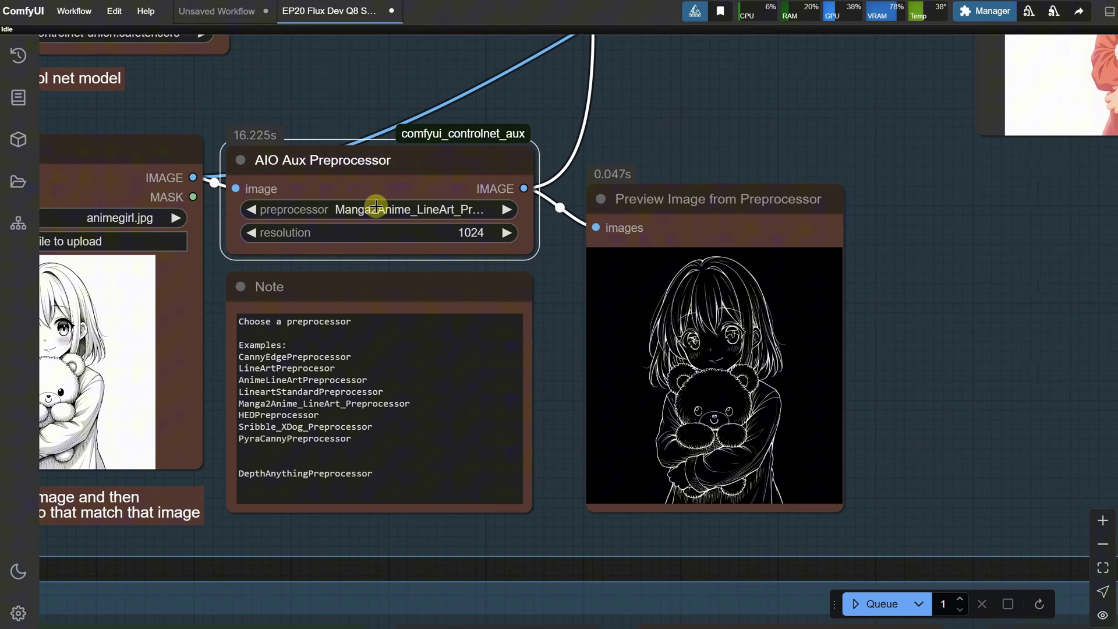
pyautogui.click(375, 208)
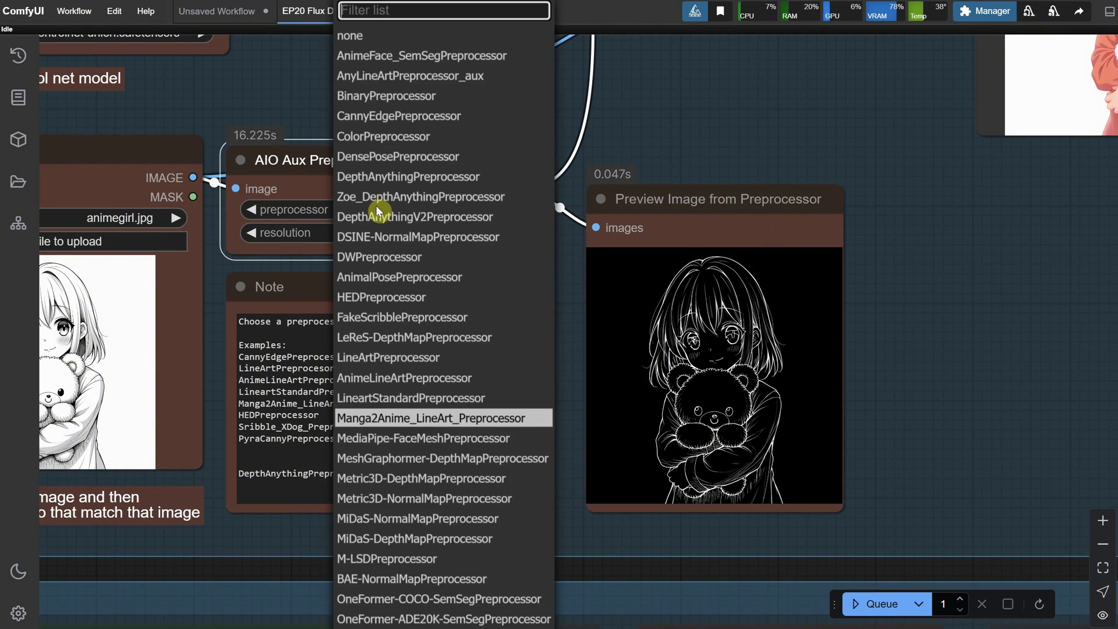
pyautogui.write('de')
pyautogui.click(404, 211)
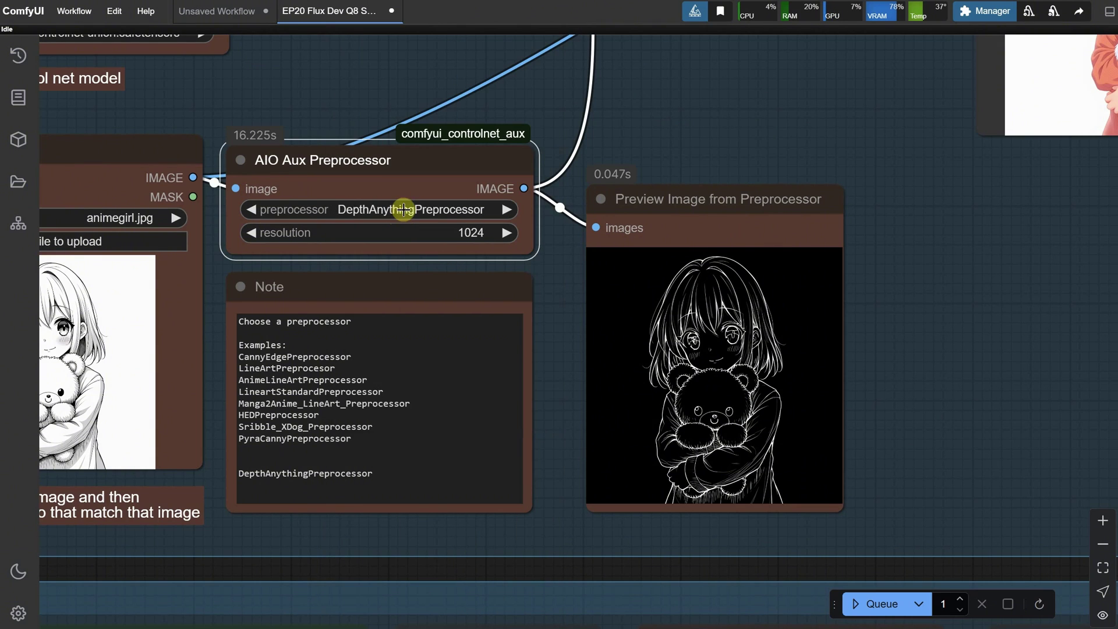
pyautogui.click(862, 604)
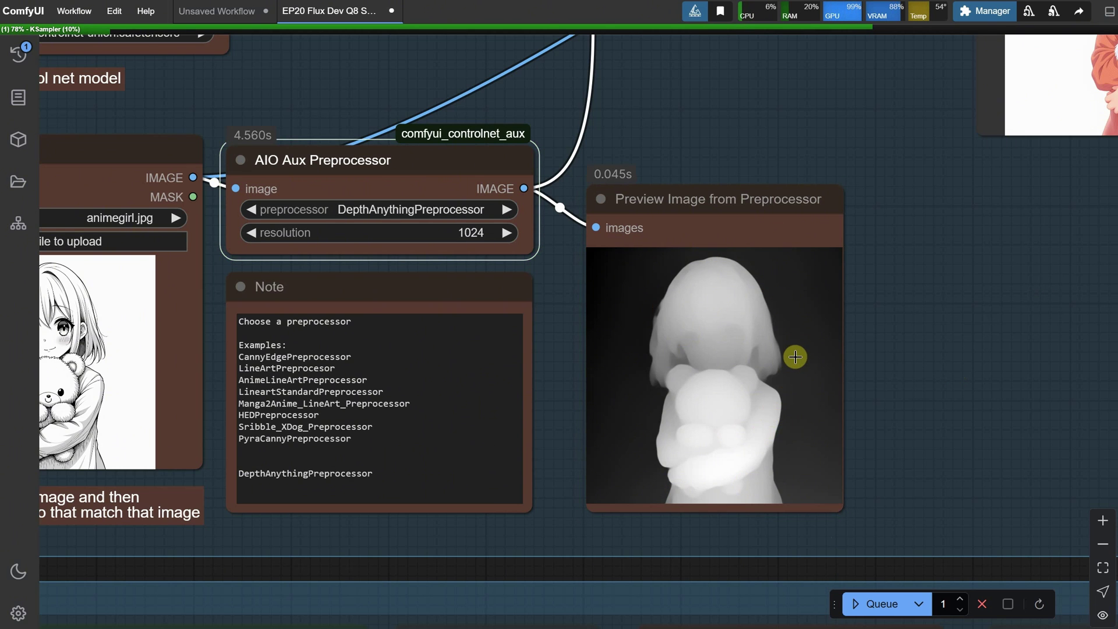
# - Examine the anime girl's depth map in the preprocessor preview and view the resulting image in the Save Final Image node
pyautogui.scroll(-5, 796, 357)
pyautogui.scroll(10, 726, 372)
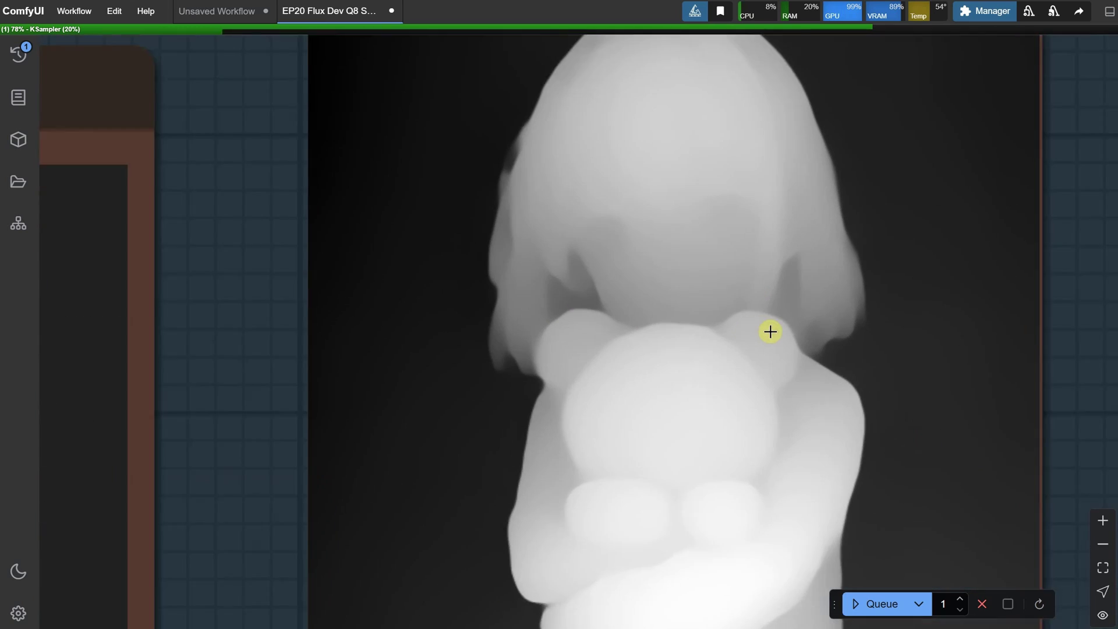
pyautogui.scroll(-2, 771, 331)
pyautogui.scroll(-4, 751, 233)
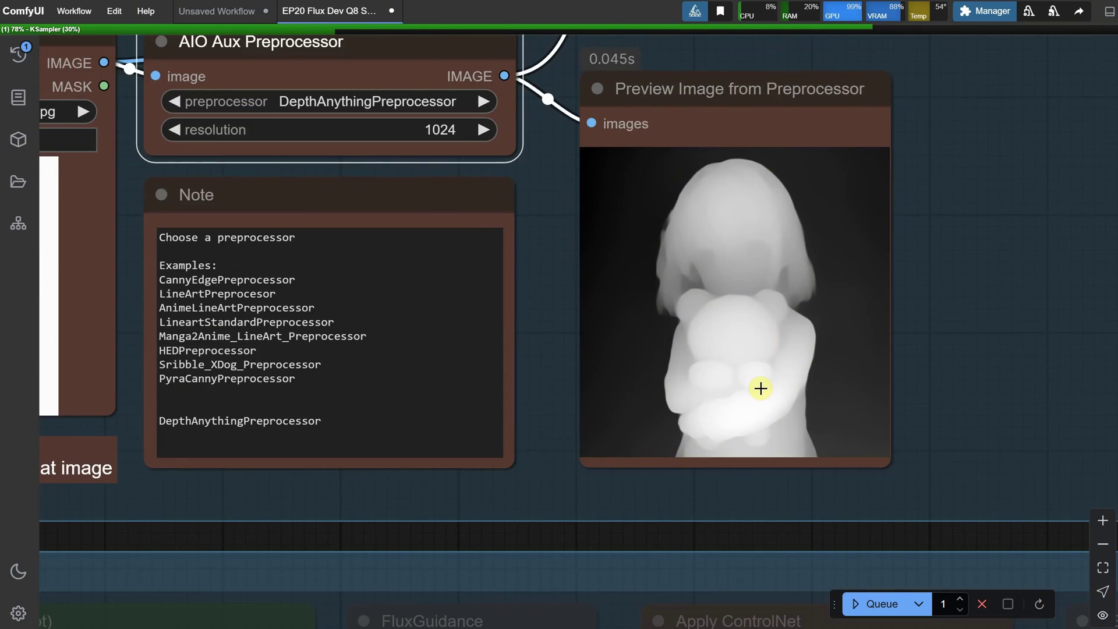
pyautogui.scroll(-4, 761, 389)
pyautogui.moveTo(926, 279); pyautogui.dragTo(336, 528)
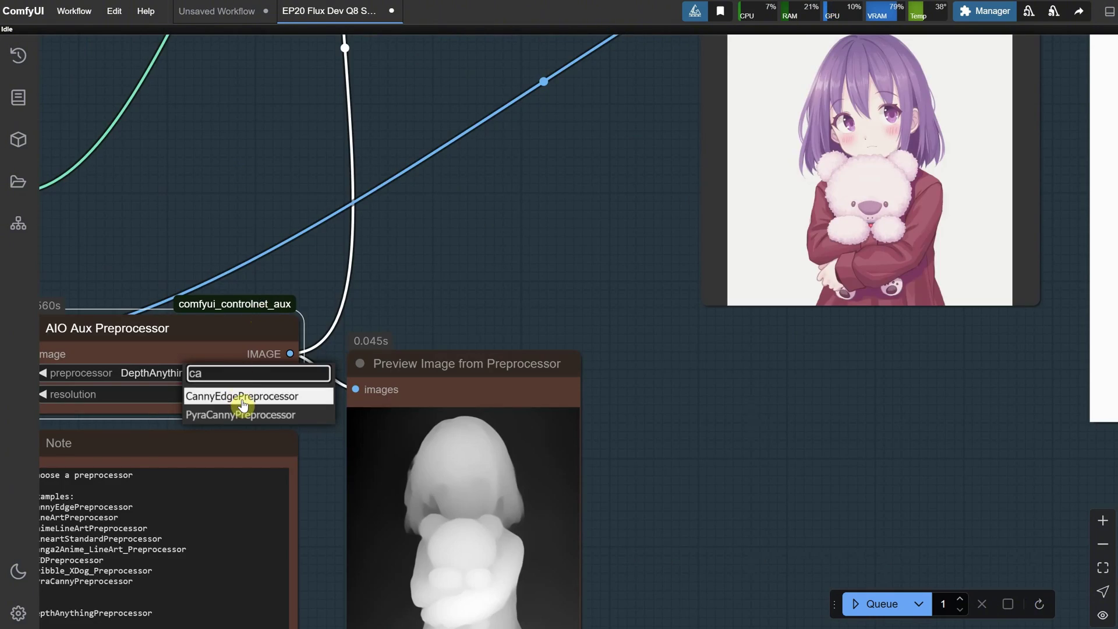
# - Set the preprocessor back to CannyEdgePreprocessor and load building.jpg from the TEST SKETCHES folder into the Load Image node
pyautogui.click(242, 394)
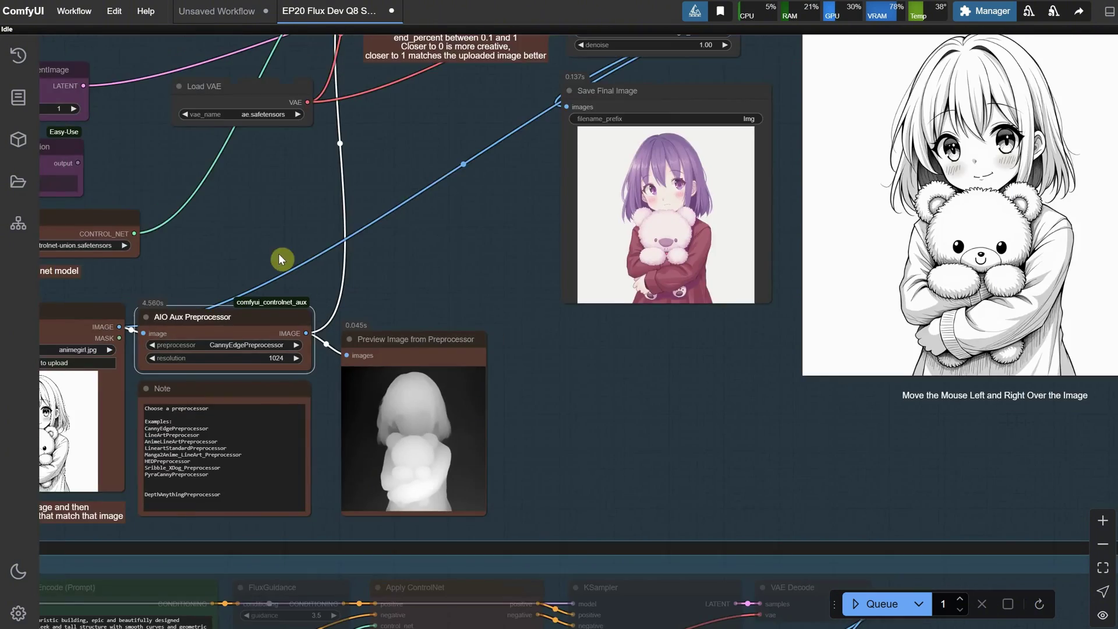
pyautogui.click(471, 364)
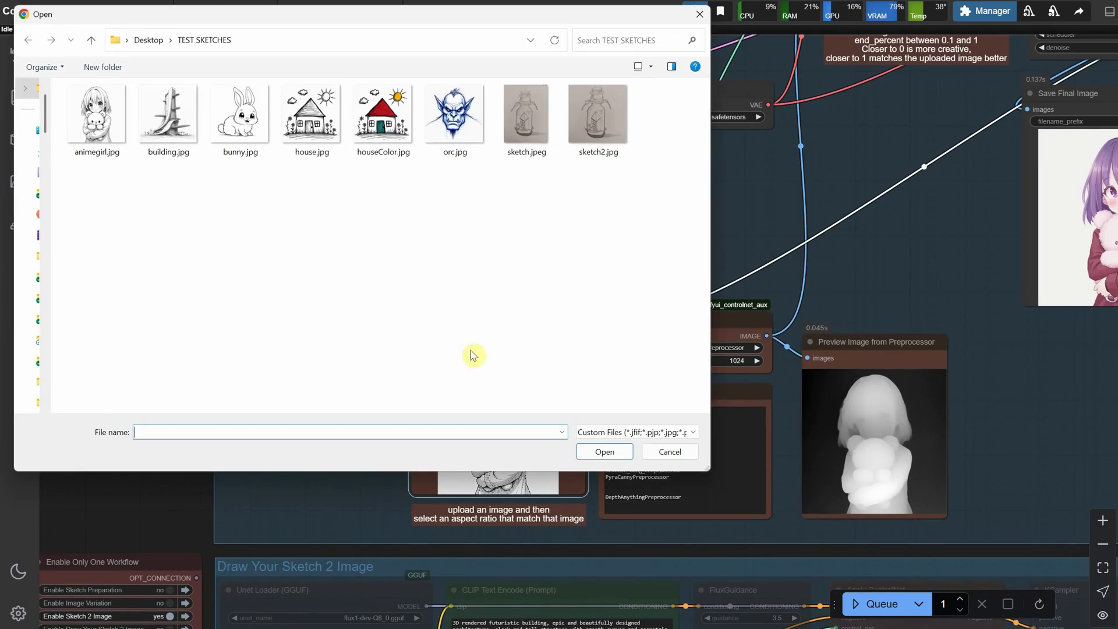
pyautogui.doubleClick(145, 137)
pyautogui.scroll(6, 524, 461)
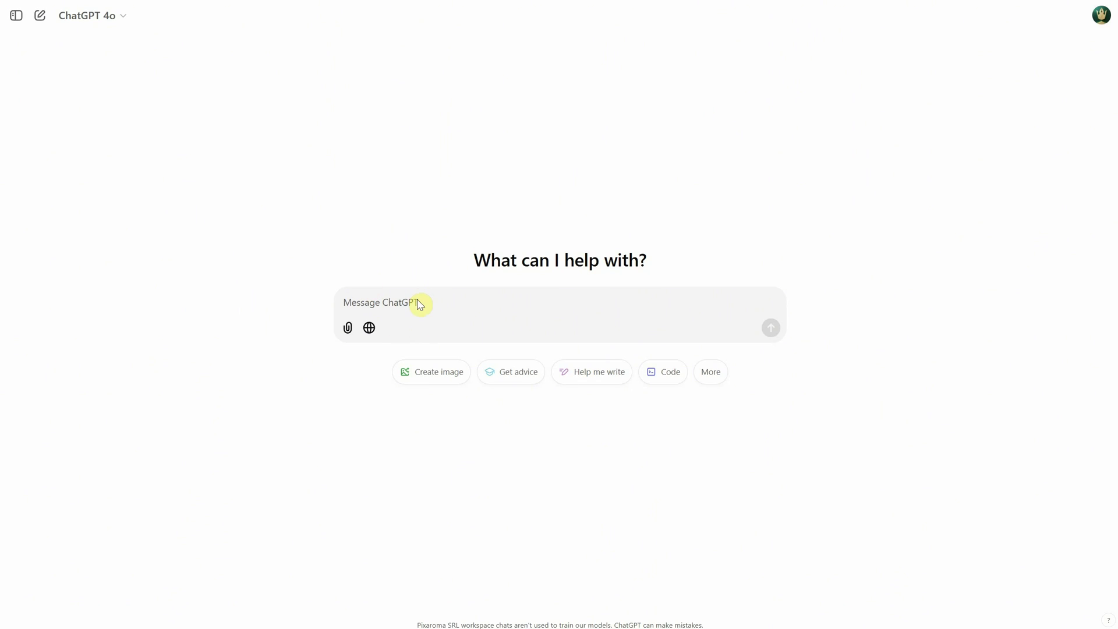
# - Switch to ChatGPT, submit the building sketch with a request for a realistic 3D render prompt for Stable Diffusion, and copy the prompt text from the reply
pyautogui.hotkey('ctrl', 'v')
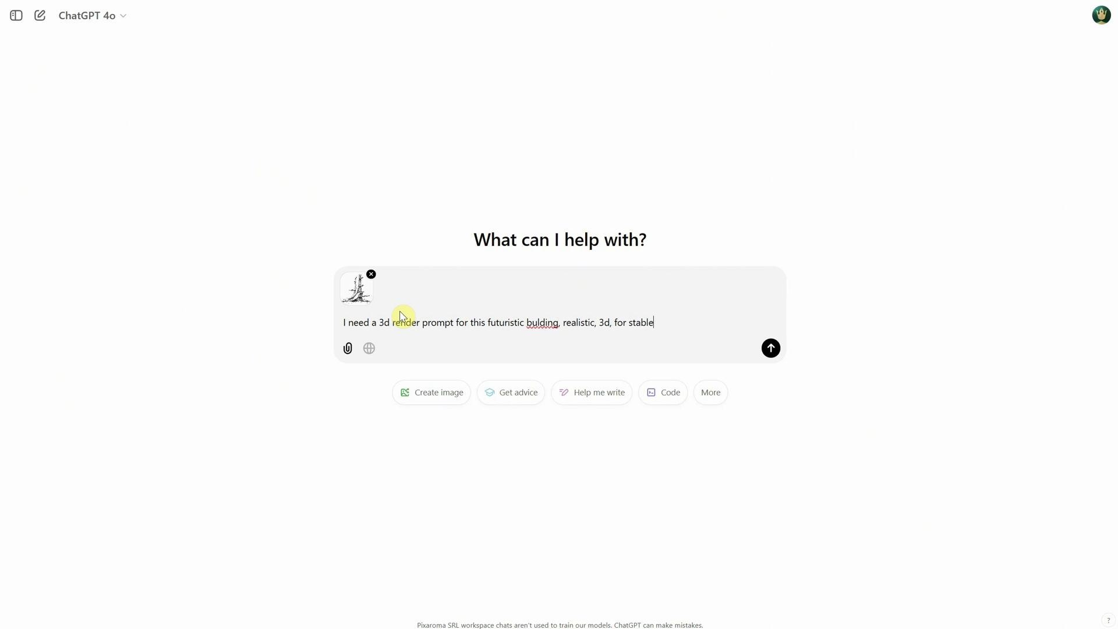
pyautogui.press('Return')
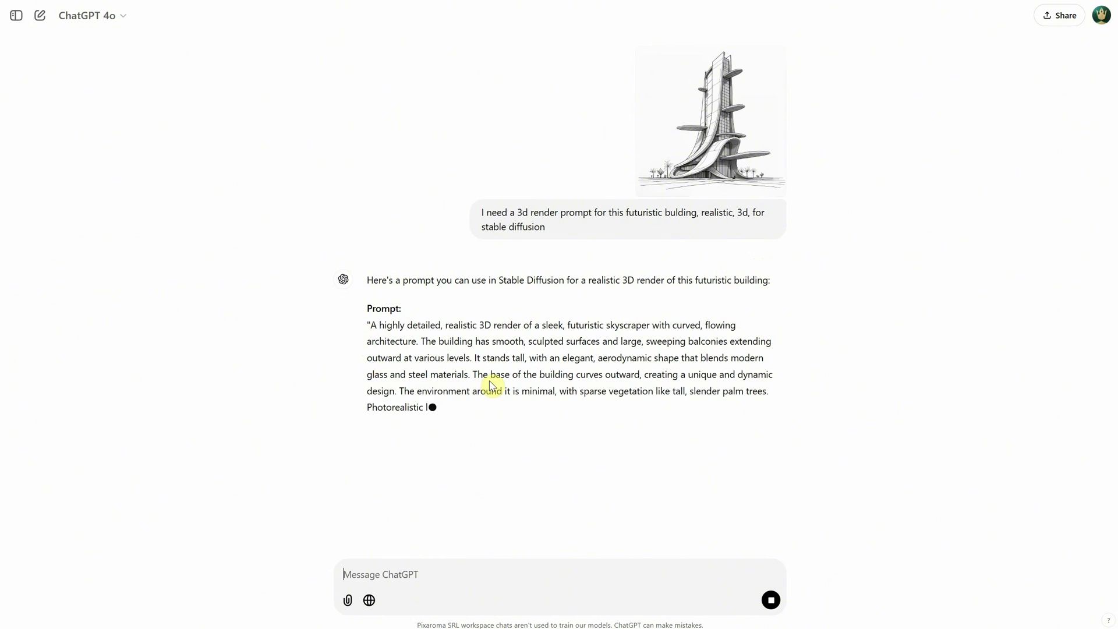
pyautogui.moveTo(370, 324); pyautogui.dragTo(665, 427)
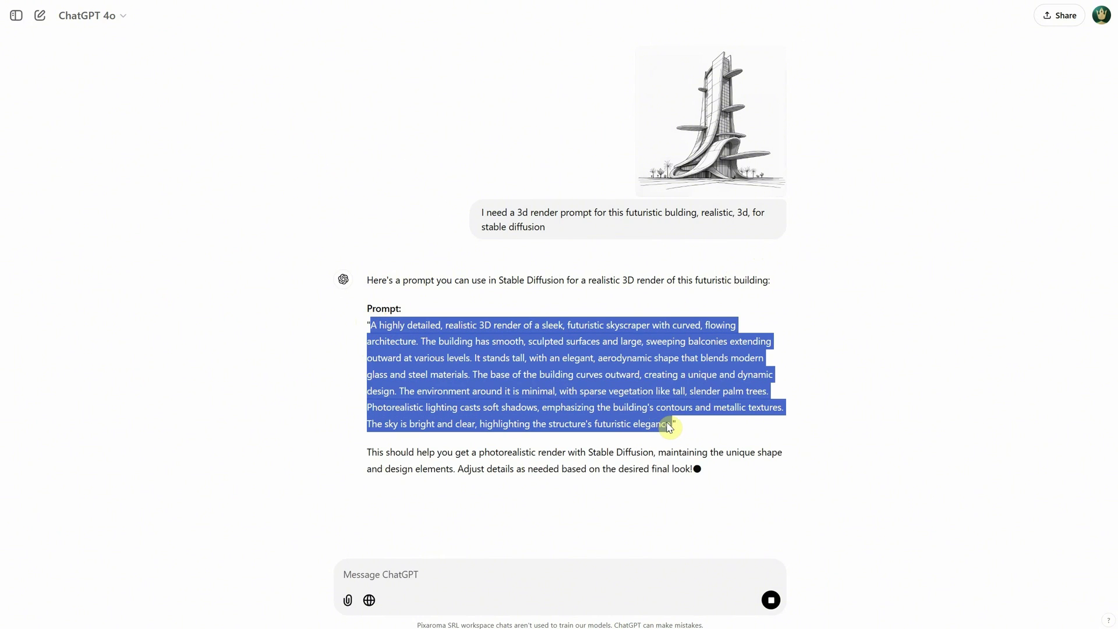
pyautogui.rightClick(634, 396)
pyautogui.click(669, 407)
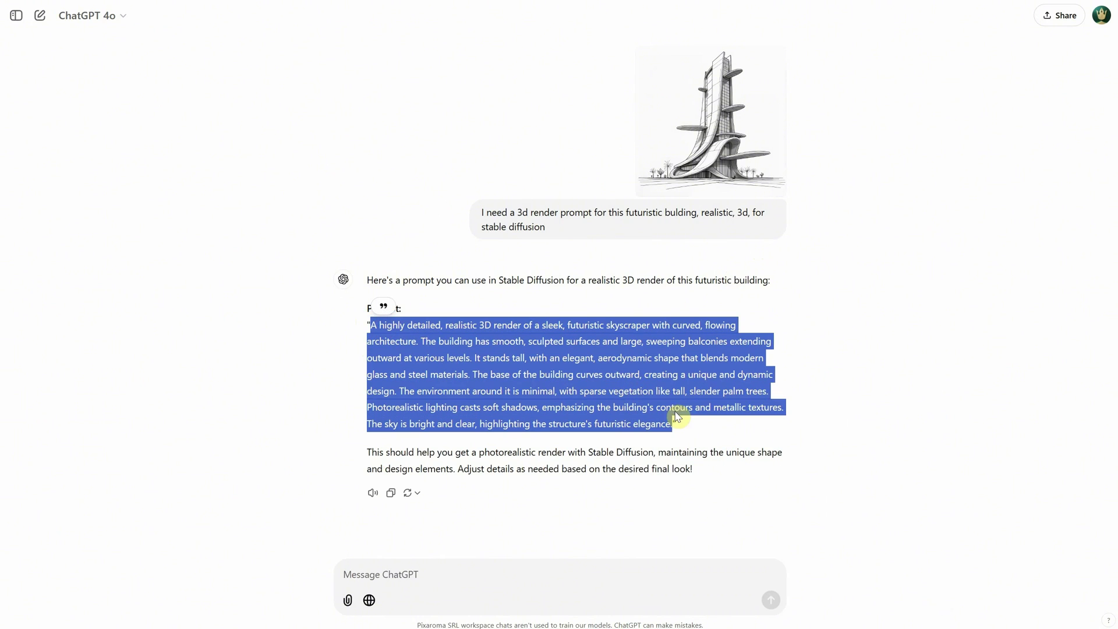
# - Switch back to ComfyUI, replace the anime girl prompt with the copied futuristic skyscraper prompt, and run the workflow on the building sketch
pyautogui.click(657, 421)
pyautogui.click(578, 568)
pyautogui.write('remove quotes')
pyautogui.press('Return')
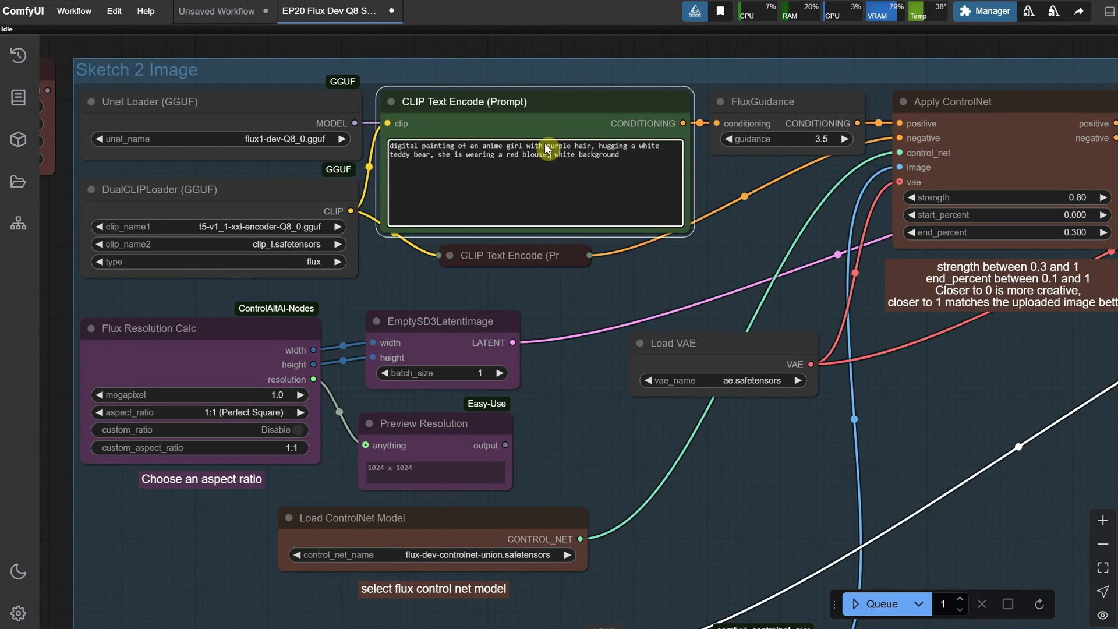
pyautogui.hotkey('ctrl', 'a')
pyautogui.hotkey('ctrl', 'v')
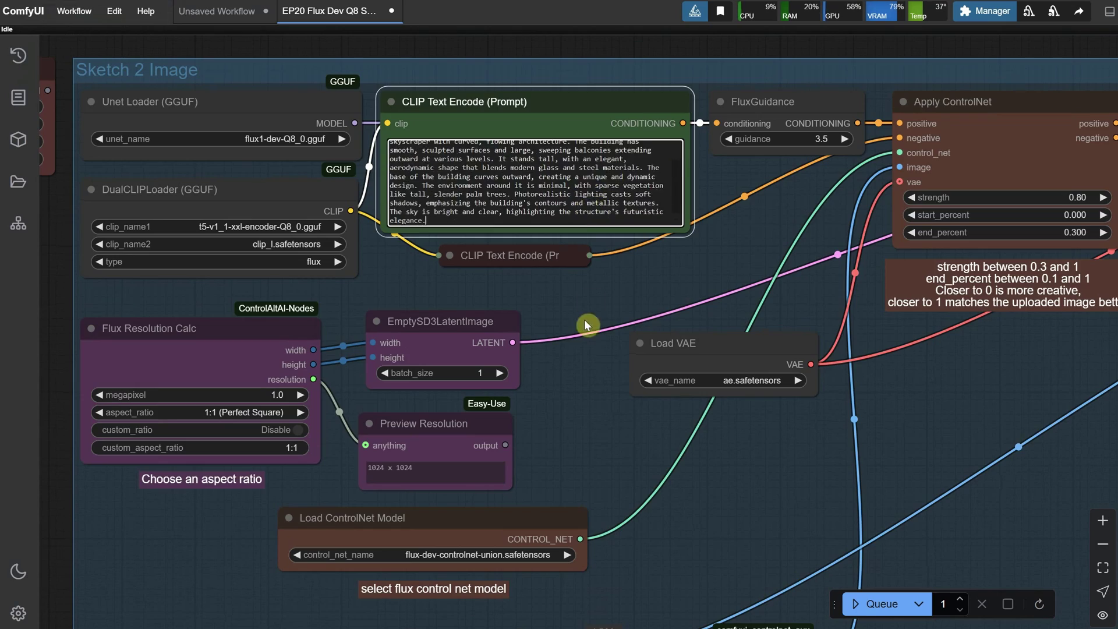
pyautogui.moveTo(589, 325); pyautogui.dragTo(182, 292)
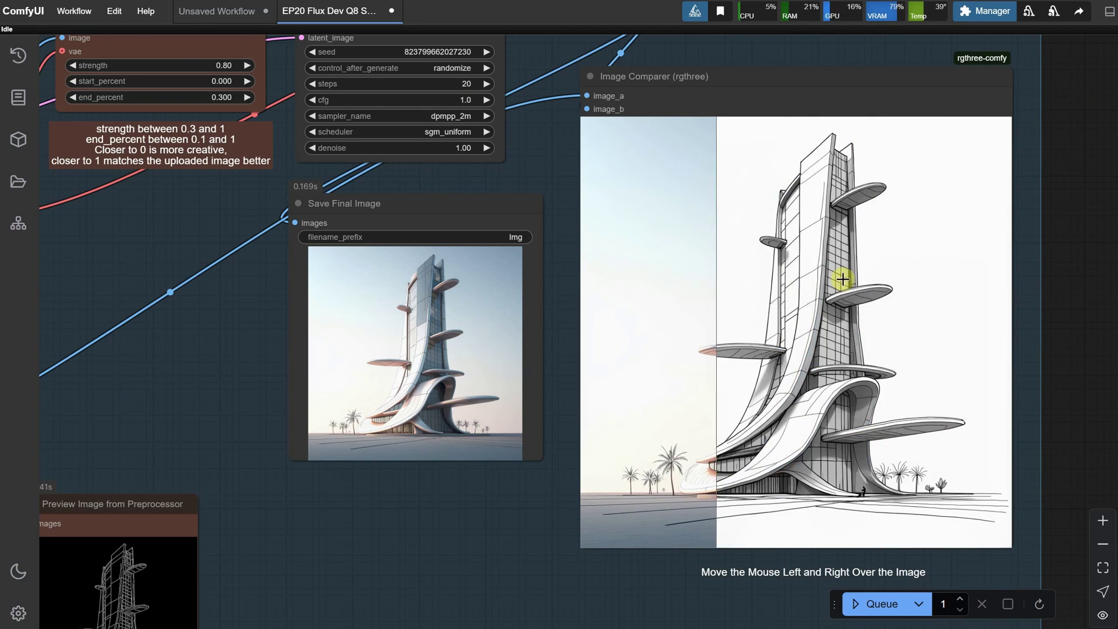
# - Set the Apply ControlNet strength to 0.70 and run the workflow on the building sketch
pyautogui.scroll(-4, 325, 199)
pyautogui.scroll(5, 342, 272)
pyautogui.moveTo(342, 273); pyautogui.dragTo(352, 326)
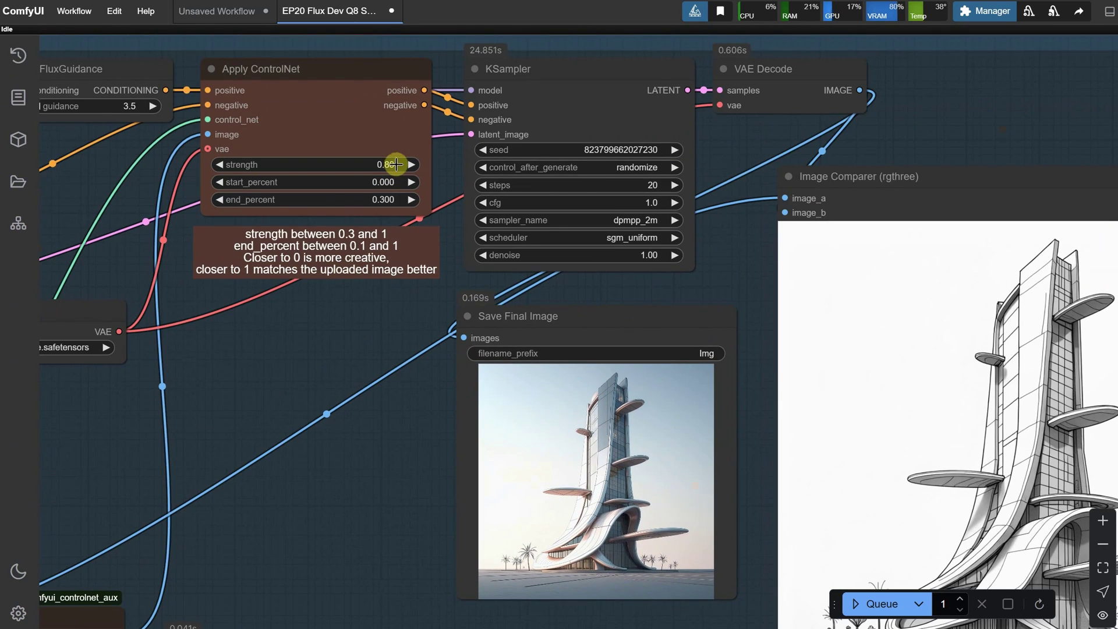
pyautogui.click(396, 164)
pyautogui.write('0.7')
pyautogui.press('Return')
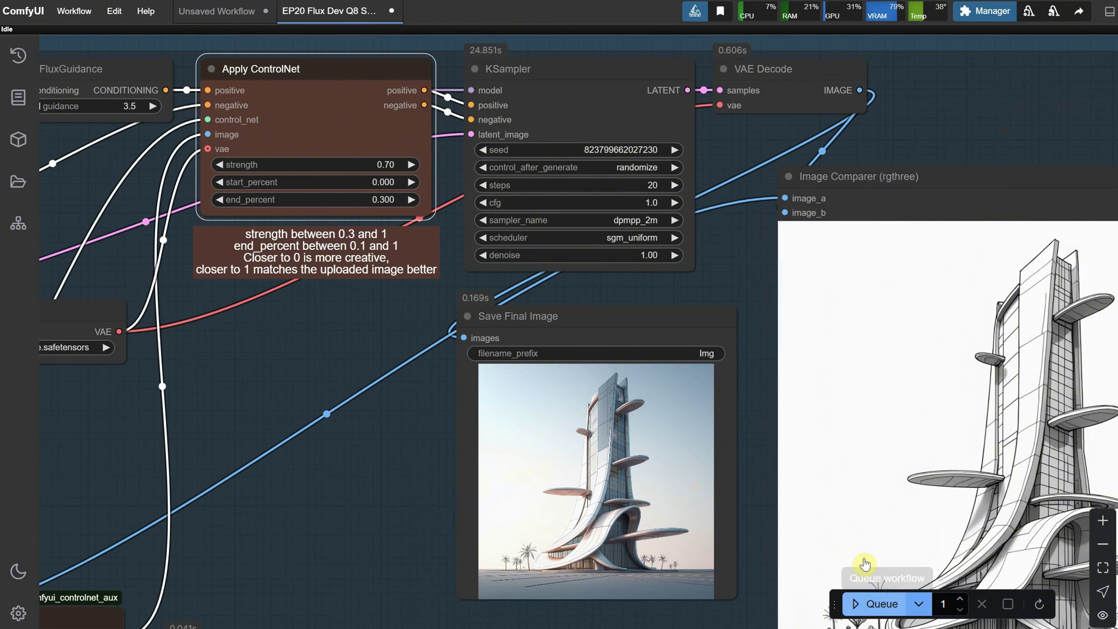
pyautogui.click(873, 604)
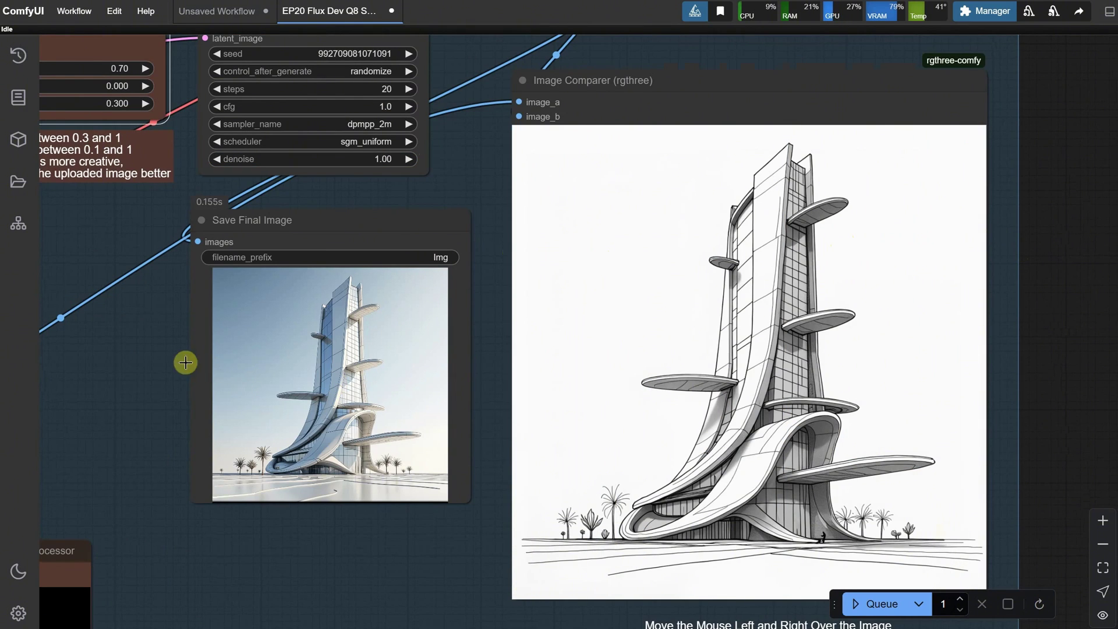
# - Inspect the building's canny edge preview, switch the AIO Aux Preprocessor to DepthAnythingPreprocessor, and run the workflow
pyautogui.hscroll(-10, 142, 367)
pyautogui.scroll(-4, 601, 267)
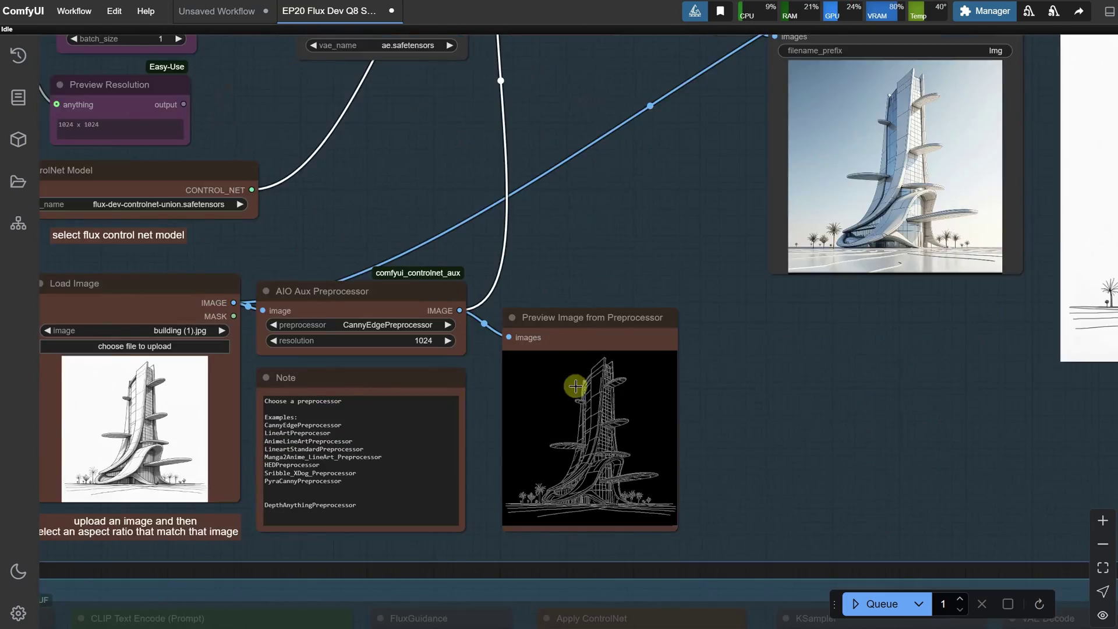
pyautogui.scroll(10, 576, 386)
pyautogui.scroll(-5, 600, 349)
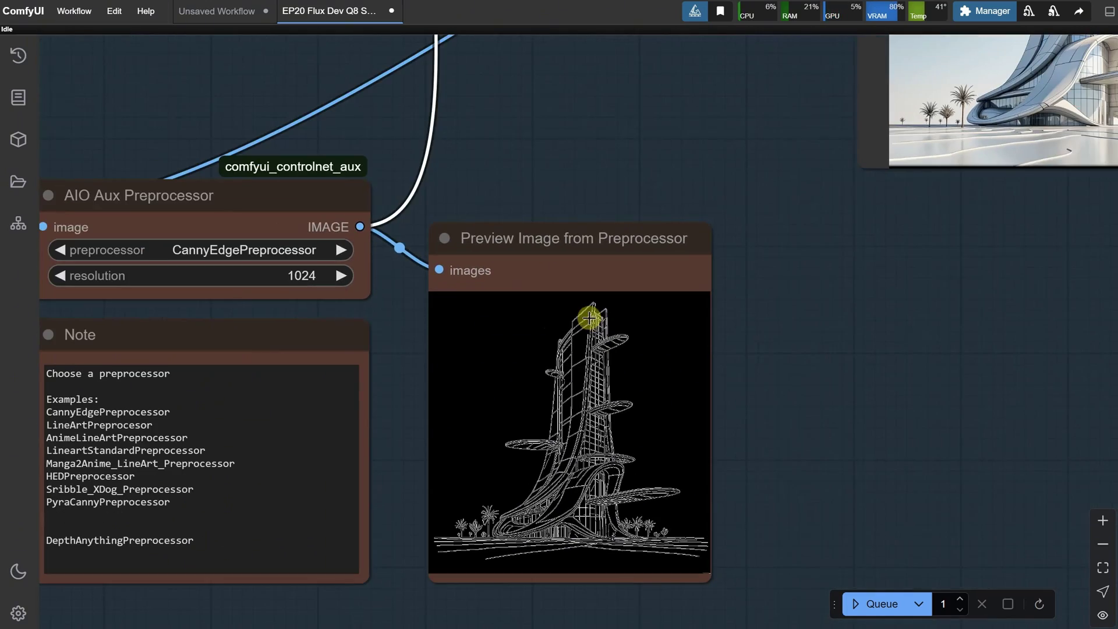
pyautogui.click(261, 256)
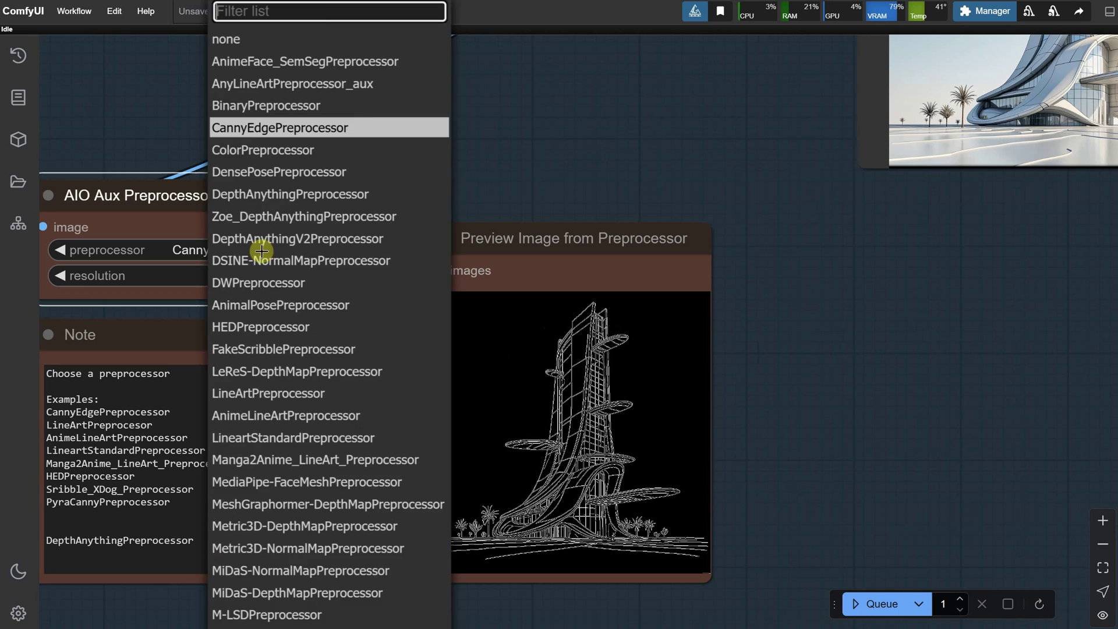
pyautogui.write('de')
pyautogui.click(297, 249)
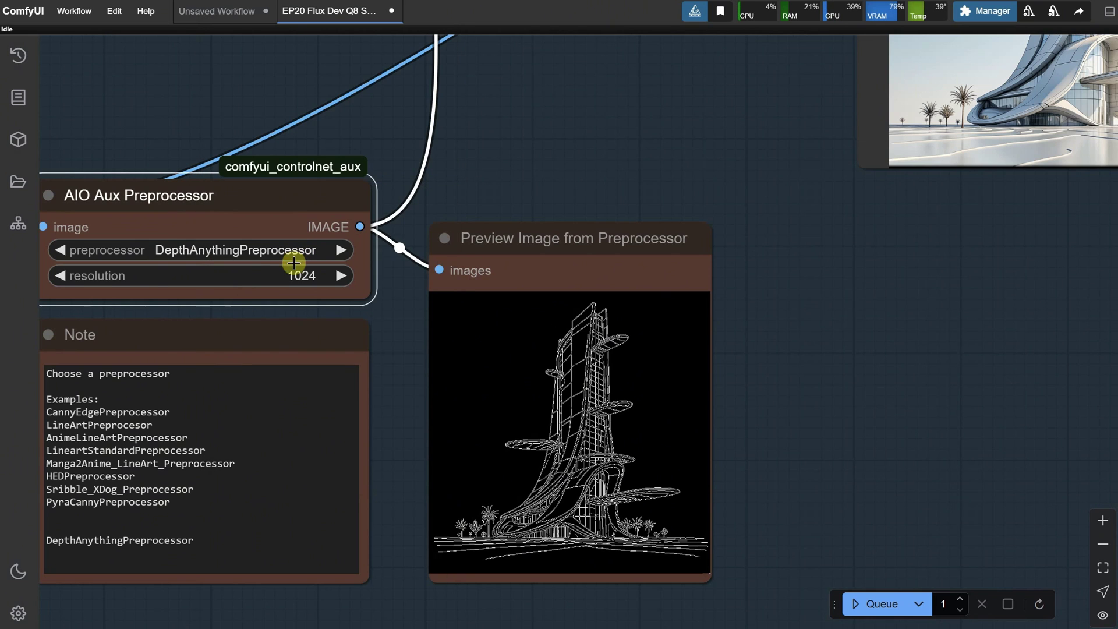
pyautogui.click(876, 604)
# - Examine the building's depth map and compare the render with the sketch, and run the workflow again for another version
pyautogui.scroll(5, 625, 466)
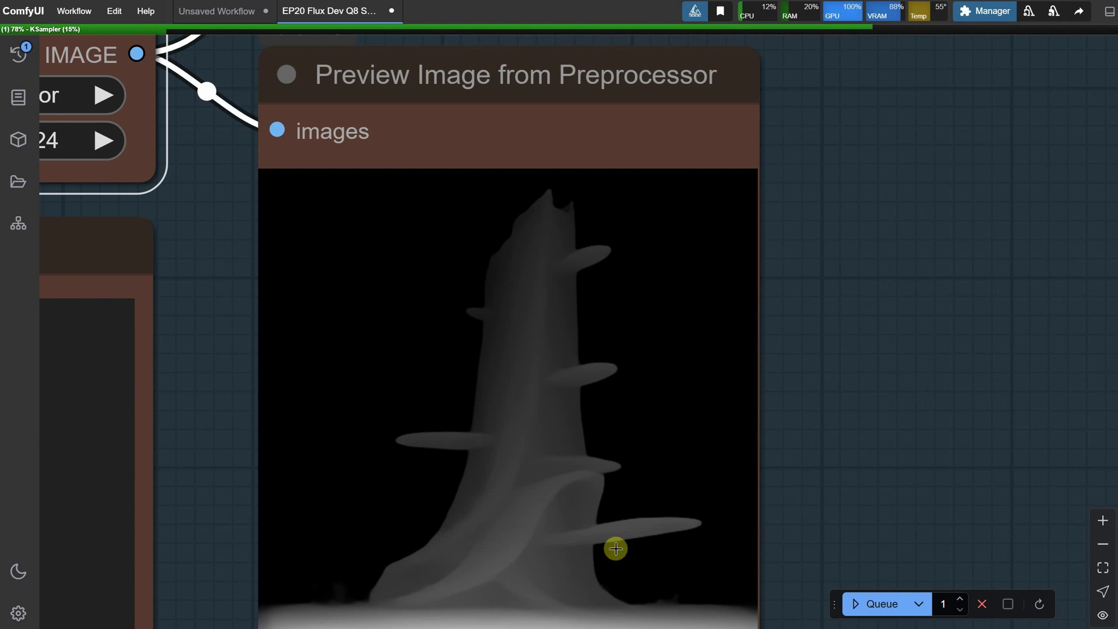
pyautogui.scroll(-5, 580, 349)
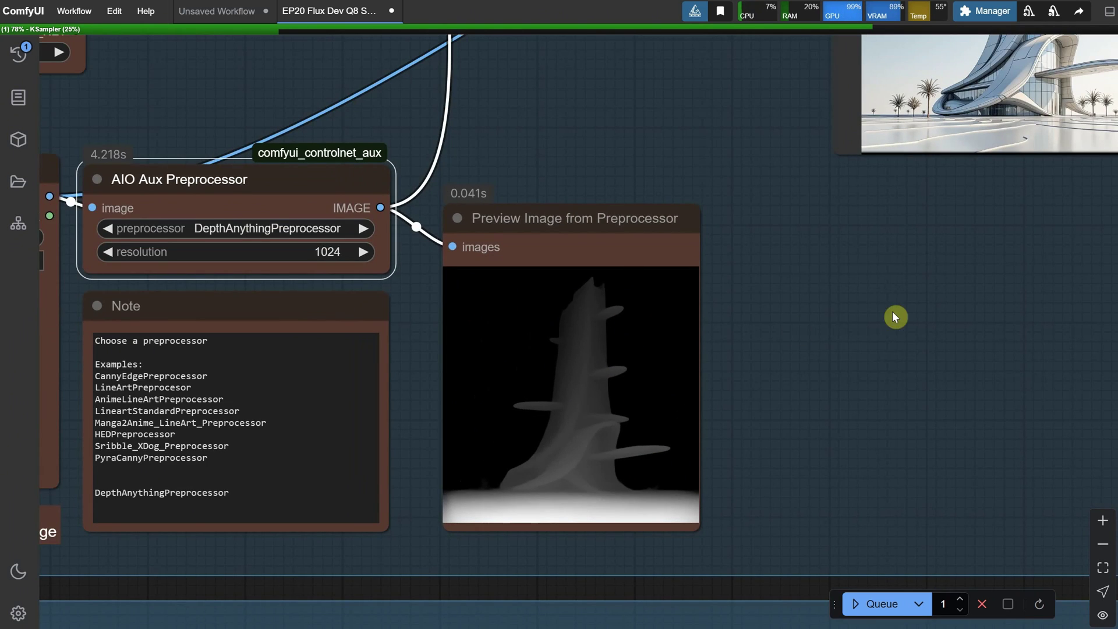
pyautogui.moveTo(931, 259); pyautogui.dragTo(328, 480)
pyautogui.moveTo(420, 482); pyautogui.dragTo(294, 581)
pyautogui.scroll(-2, 303, 576)
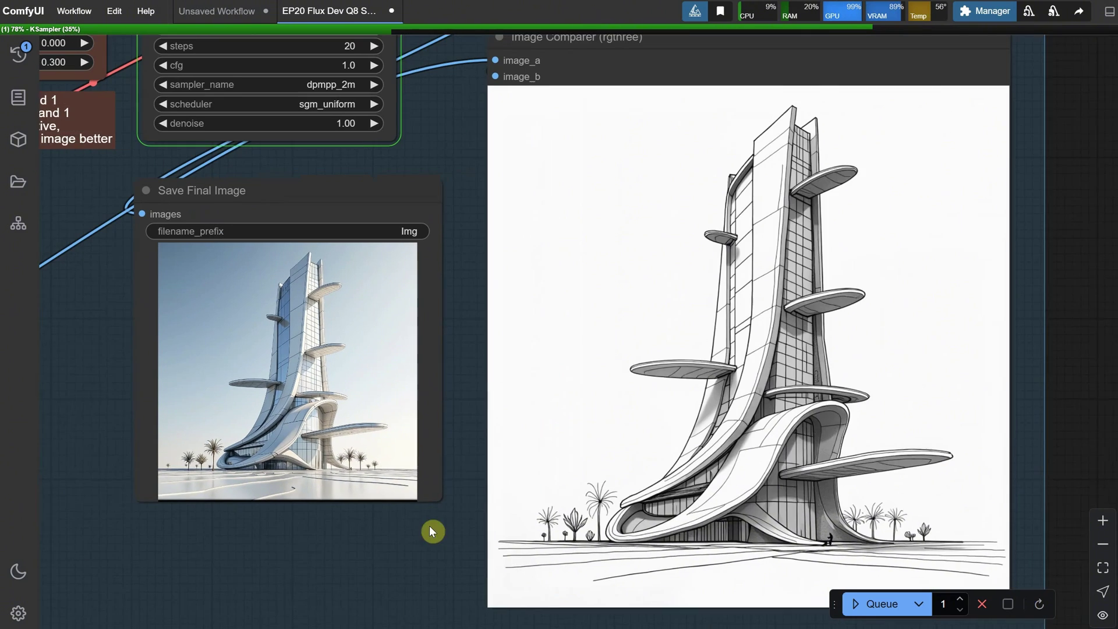
pyautogui.moveTo(433, 531); pyautogui.dragTo(422, 530)
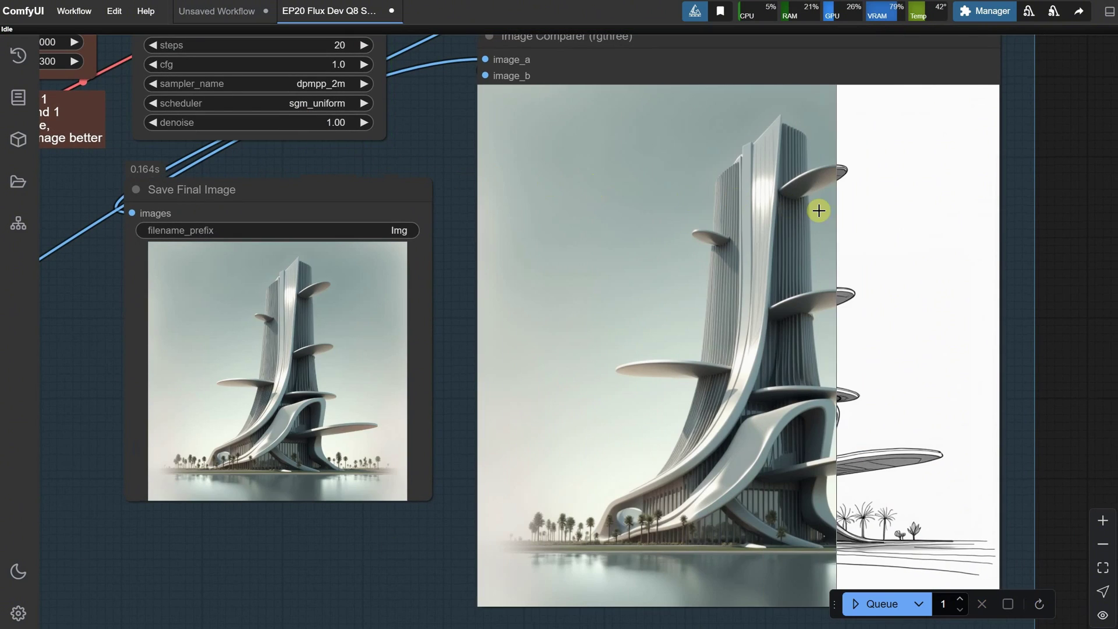
pyautogui.click(875, 606)
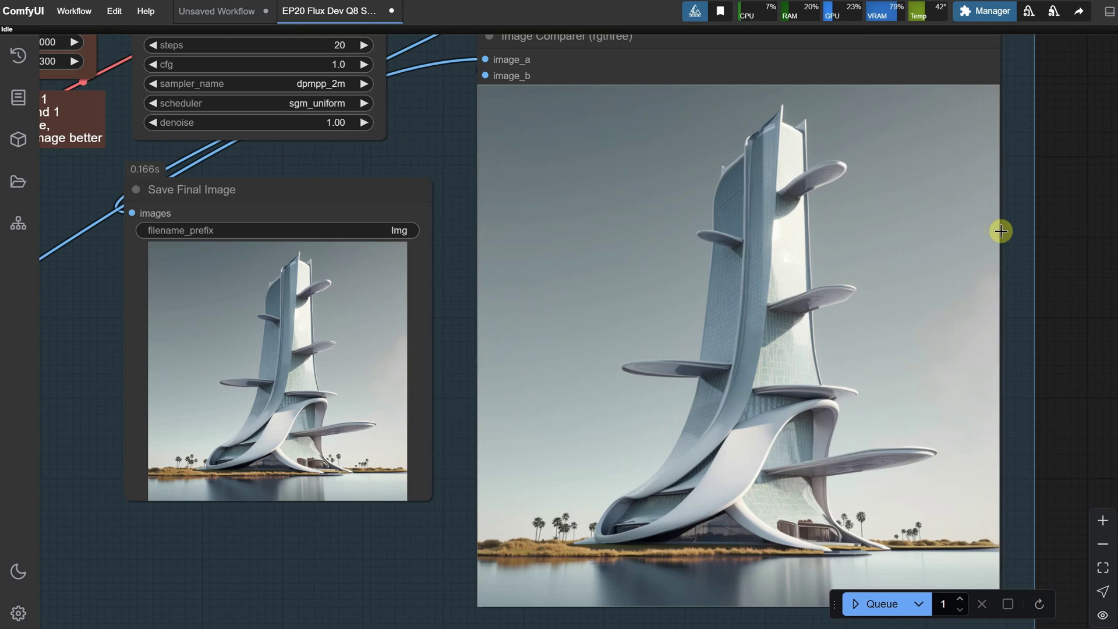
# - Load bunny.jpg into the Load Image node and set the AIO Aux Preprocessor to CannyEdgePreprocessor
pyautogui.scroll(-3, 624, 319)
pyautogui.scroll(3, 312, 361)
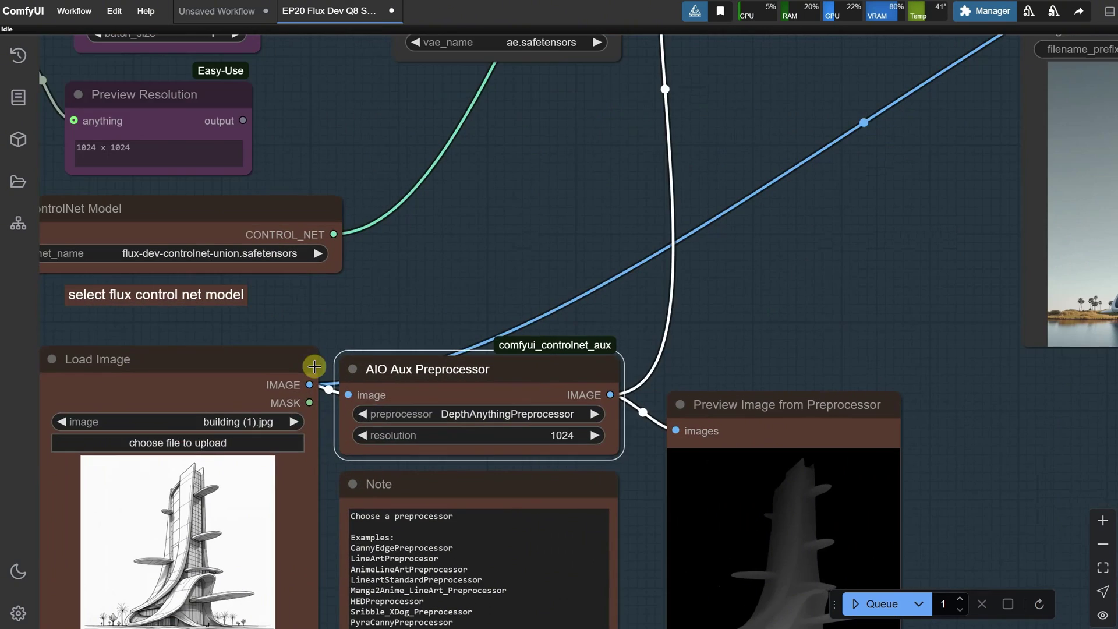
pyautogui.click(208, 446)
pyautogui.doubleClick(230, 133)
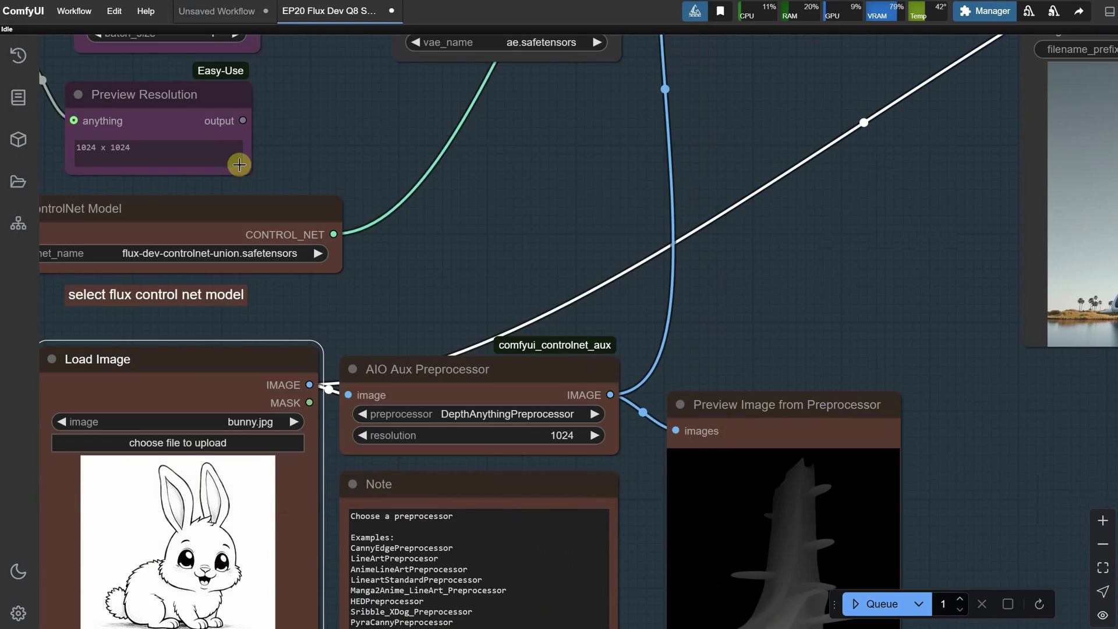
pyautogui.click(497, 414)
pyautogui.scroll(-2, 509, 140)
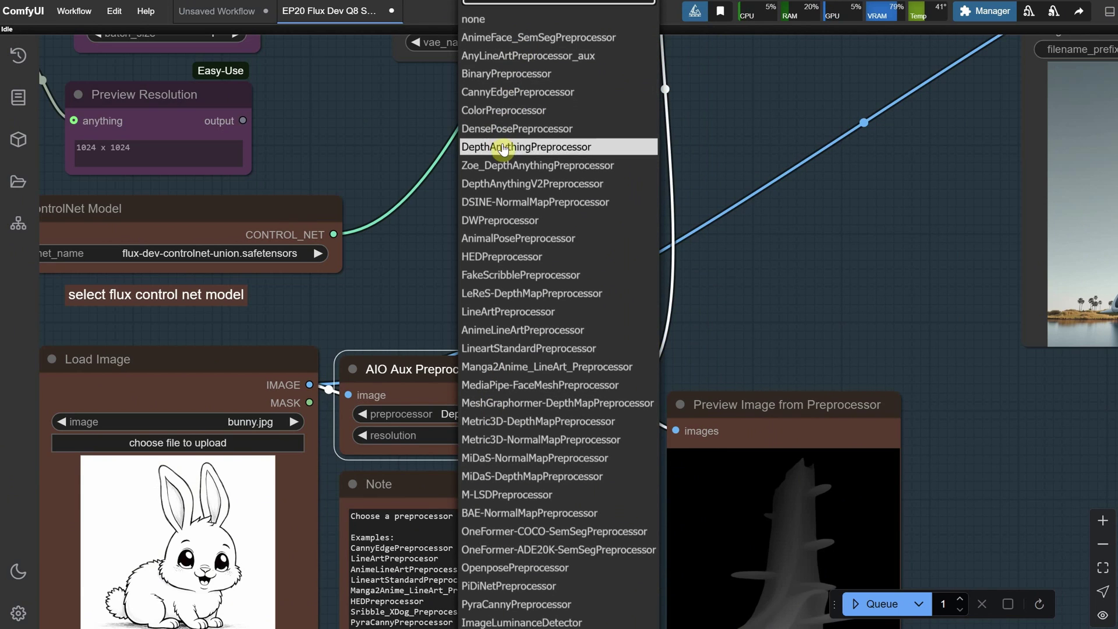
pyautogui.click(515, 85)
# - Replace the skyscraper prompt with one for a cute cartoon bunny in colorful animation style, sitting happily in a magical forest
pyautogui.moveTo(519, 89); pyautogui.dragTo(518, 500)
pyautogui.click(324, 236)
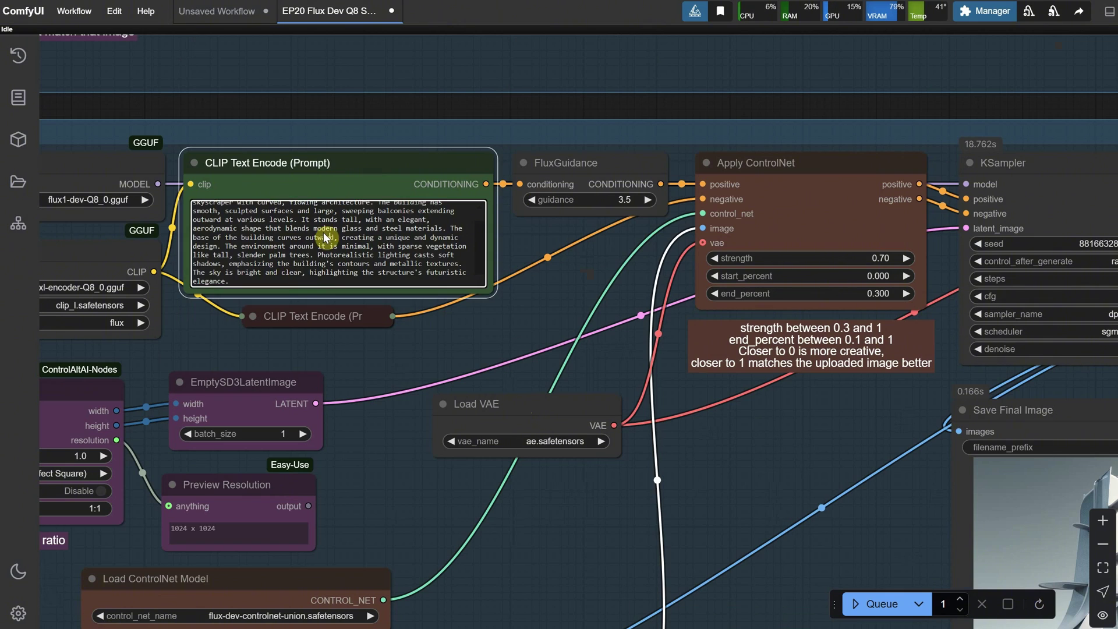
pyautogui.hotkey('ctrl', 'a')
pyautogui.write('cute cartoon bunny, colorful animation style, large expressive eyes, soft fluffy fur with shades of white and light brown, sitting happily in a magical forest, surrounded by vibrant, oversized mushrooms, glowing flowers, and lush greenery, with sparkles and gentle light rays filtering through the trees, whimsical and enchanting atmosphere, bright and cheerful colors, soft shadows, and highlights to create a lively and animated look, capturing a friendly and magical forest scene')
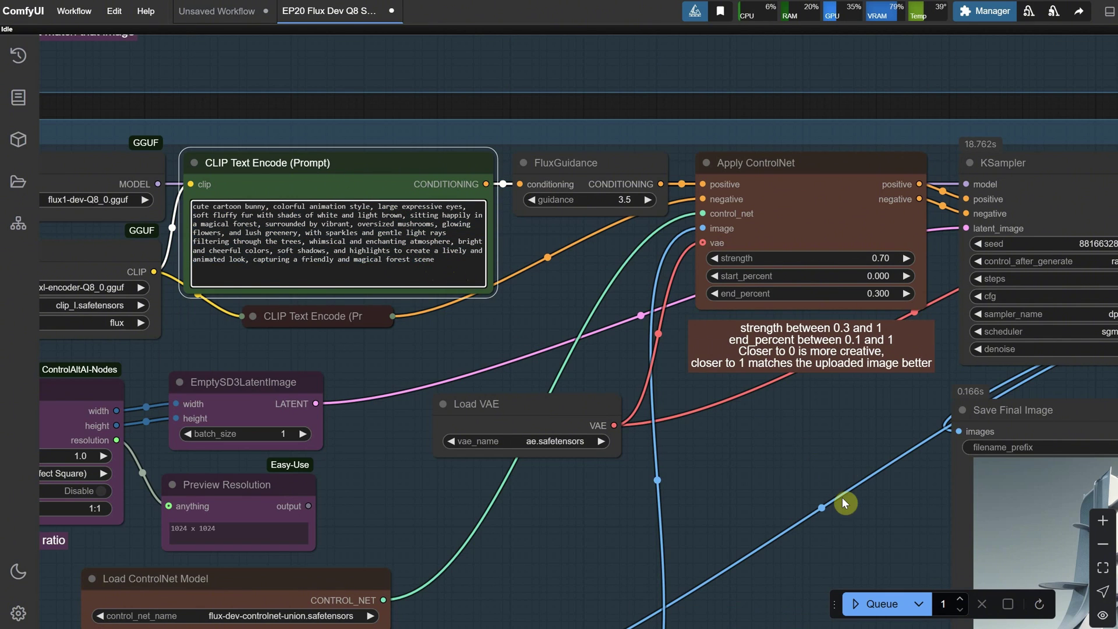
# - Set the Apply ControlNet strength to 0.80 and run the workflow on the bunny sketch
pyautogui.click(879, 259)
pyautogui.write('0.8')
pyautogui.press('Return')
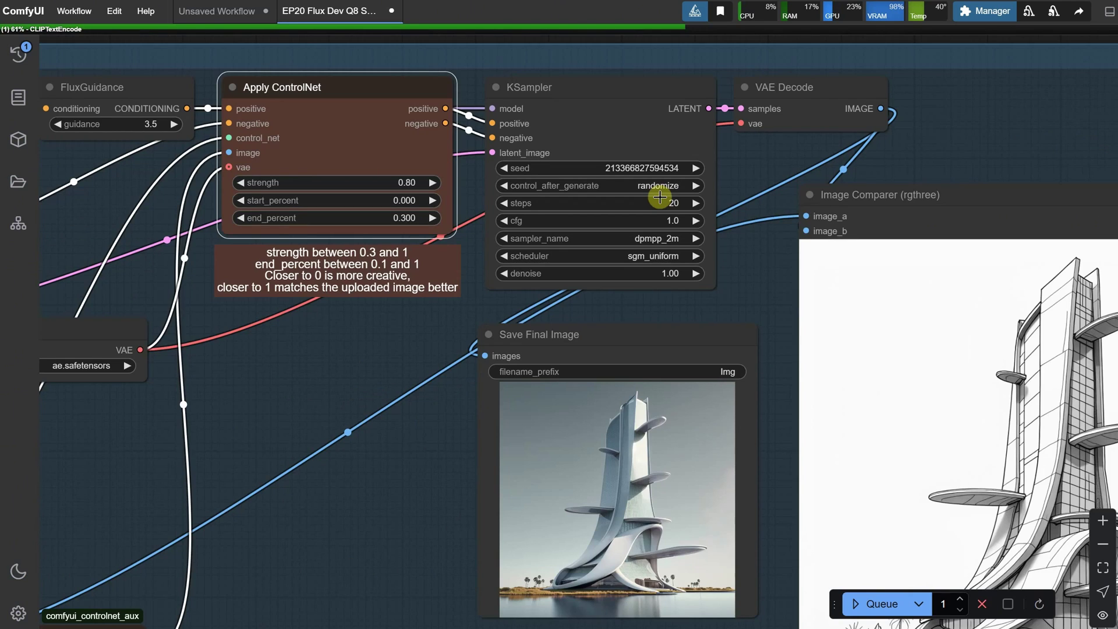
pyautogui.click(679, 205)
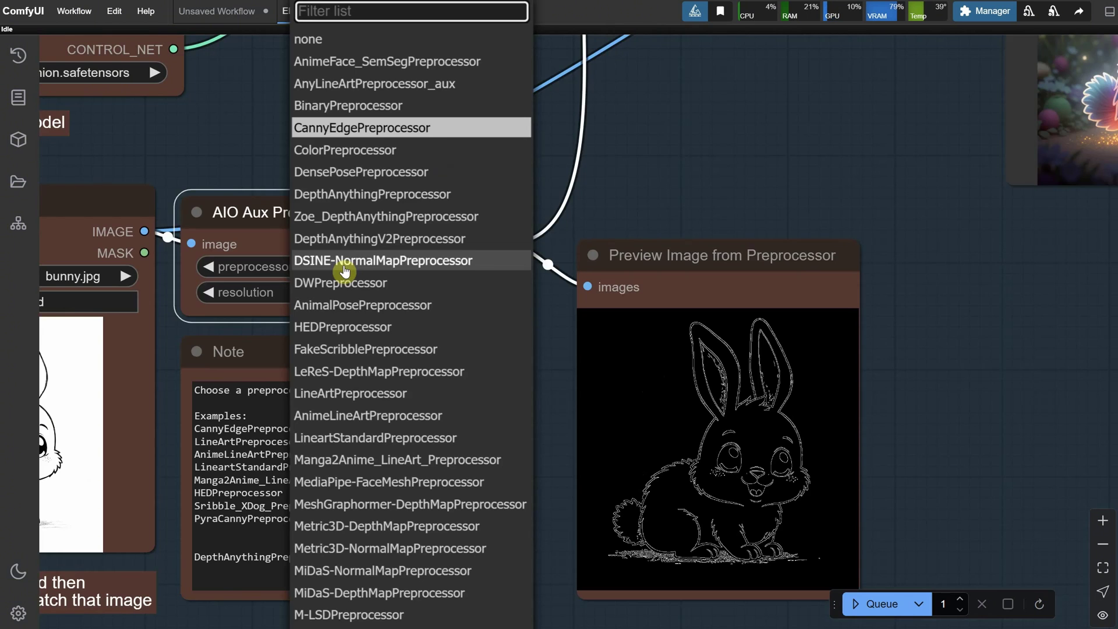
# - Set the AIO Aux Preprocessor to Manga2Anime_LineArt_Preprocessor and run the workflow on the bunny sketch
pyautogui.write('mang')
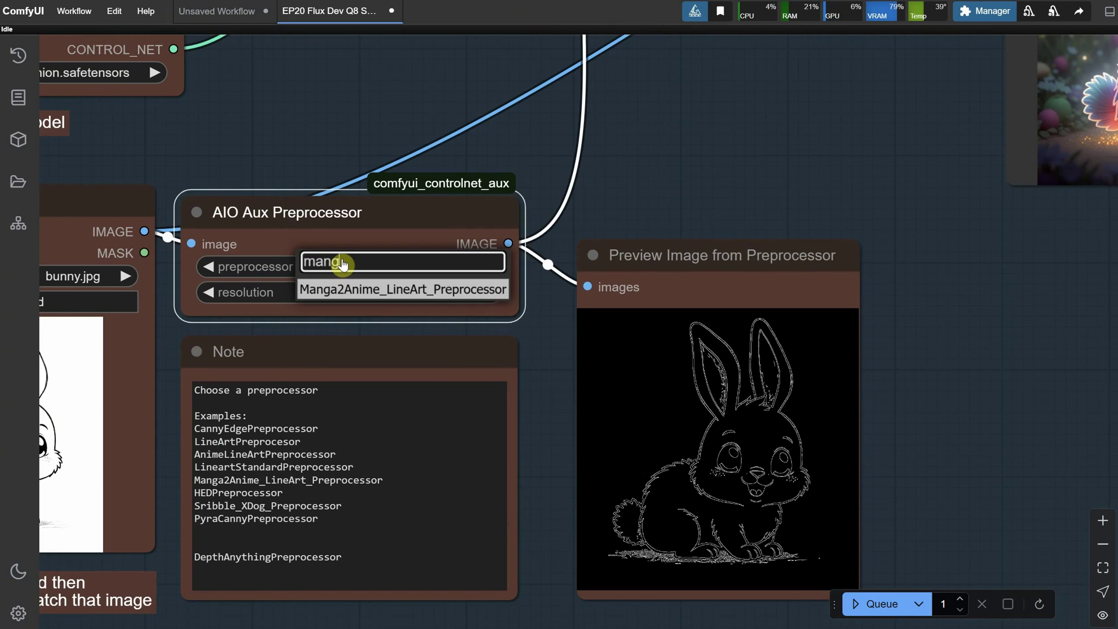
pyautogui.press('Return')
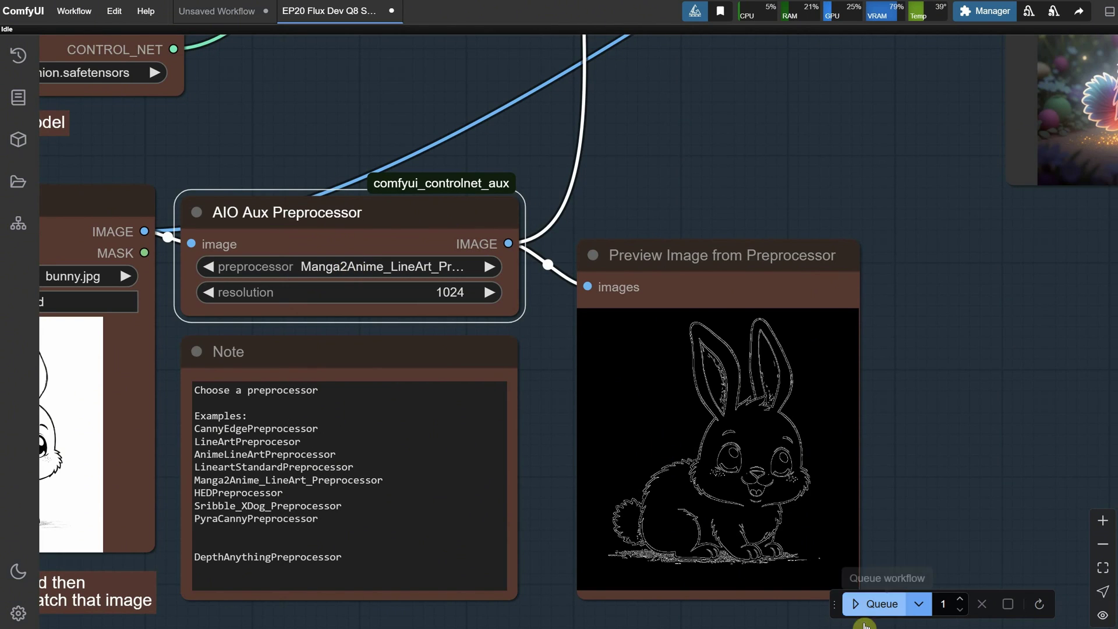
pyautogui.click(882, 604)
pyautogui.scroll(-2, 961, 319)
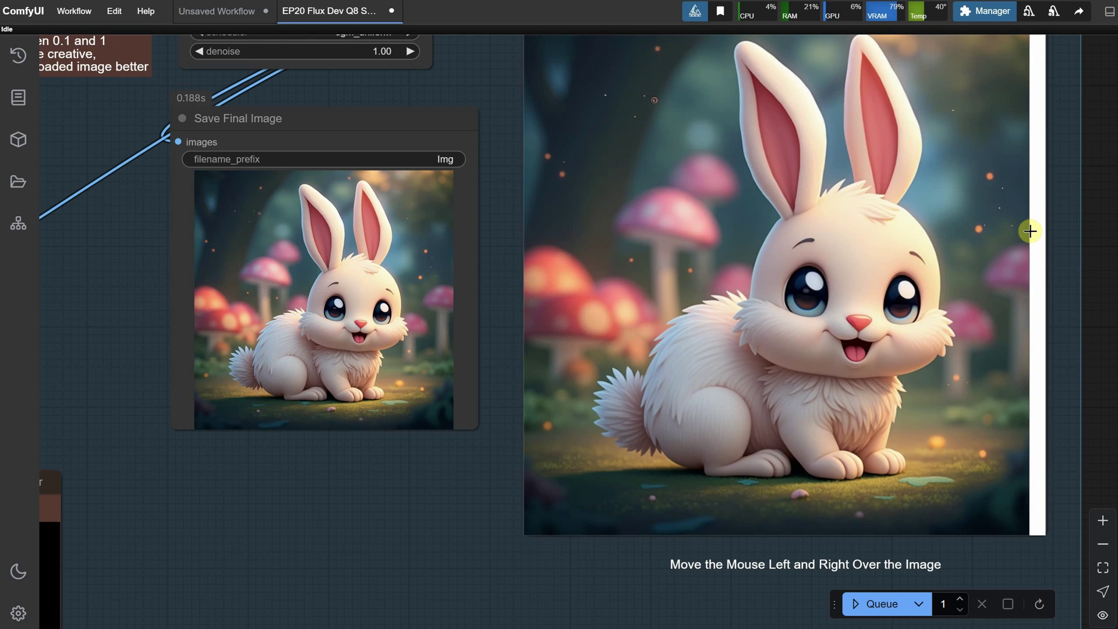
# - Review the bunny result beside its line art preview and copy the image from the Save Final Image node
pyautogui.scroll(-5, 1030, 232)
pyautogui.scroll(3, 1009, 250)
pyautogui.scroll(-6, 1016, 247)
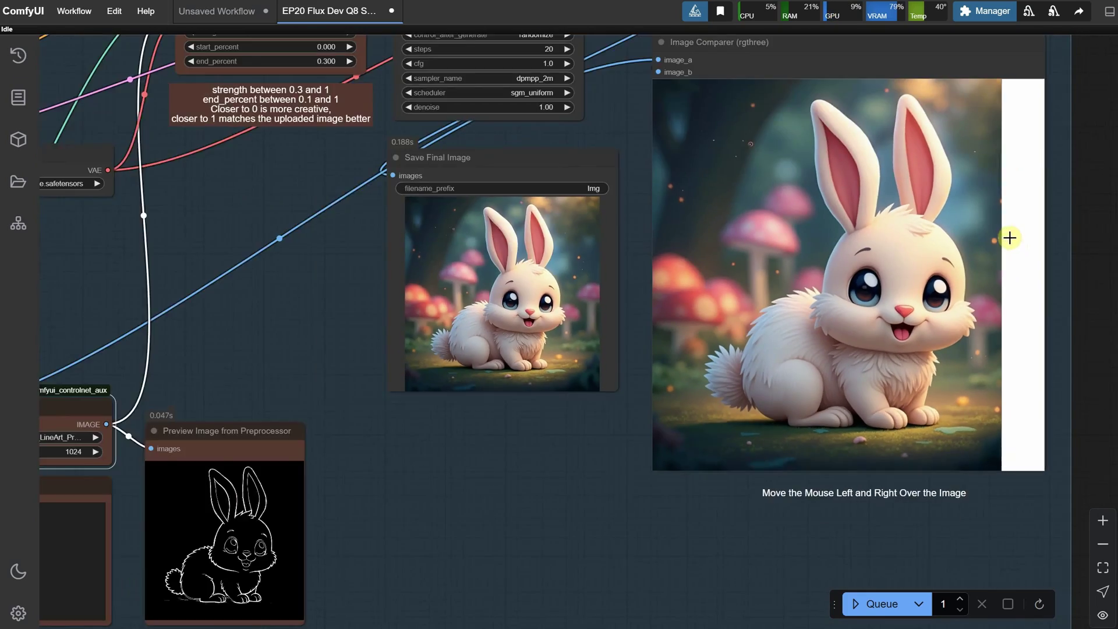
pyautogui.scroll(5, 676, 288)
pyautogui.rightClick(673, 280)
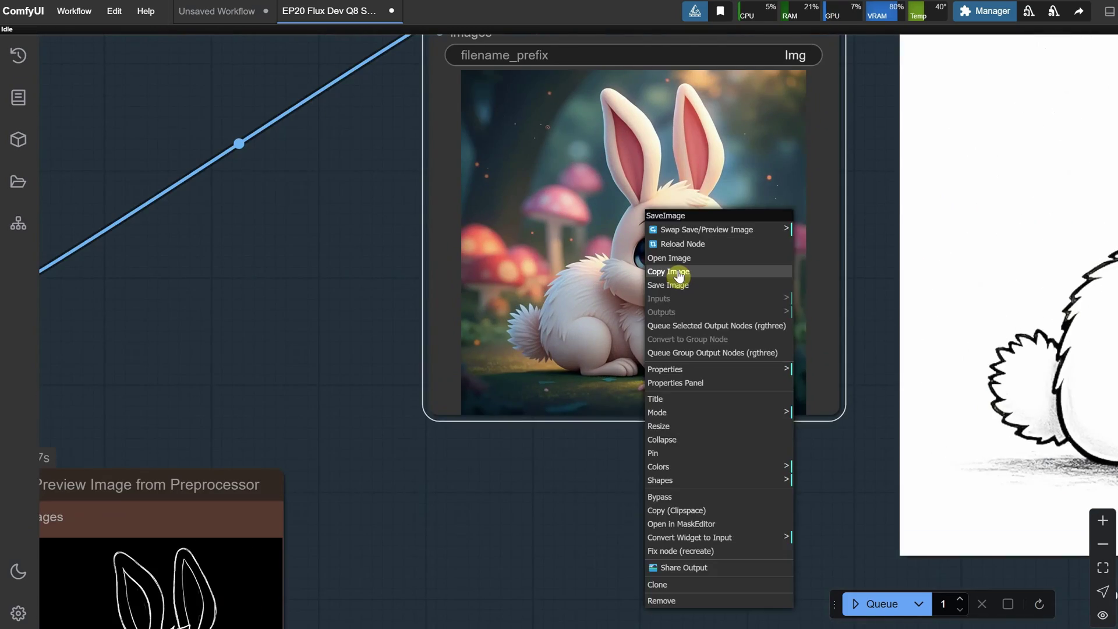
# - Enable only the Image Variation workflow and paste the copied bunny image into its Load Image node
pyautogui.scroll(2, 678, 277)
pyautogui.scroll(-9, 739, 251)
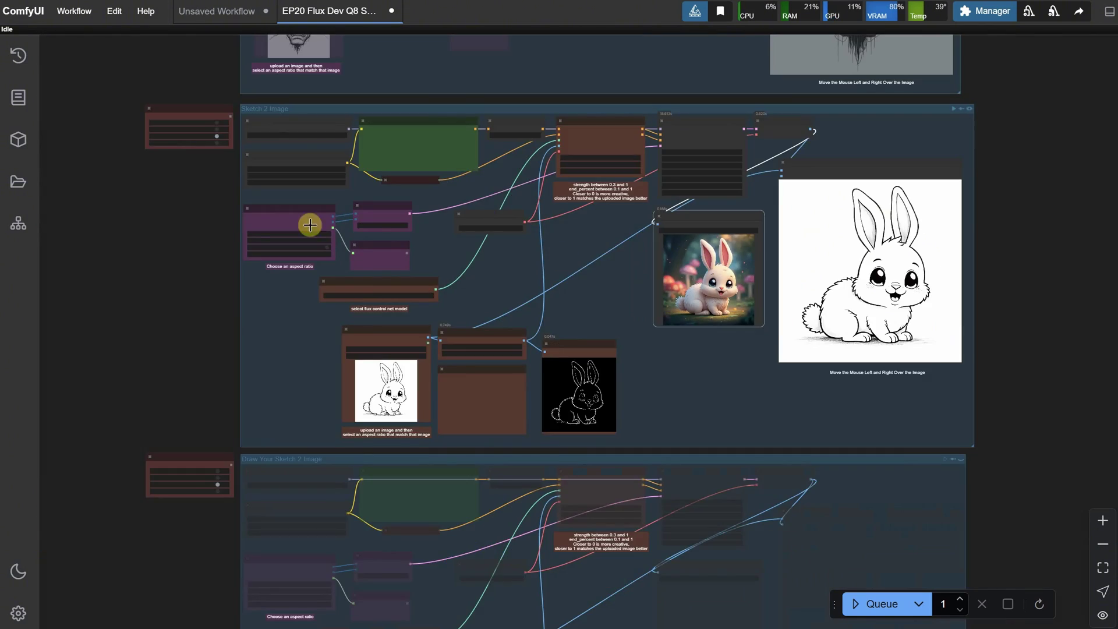
pyautogui.moveTo(307, 222); pyautogui.dragTo(282, 514)
pyautogui.scroll(5, 297, 257)
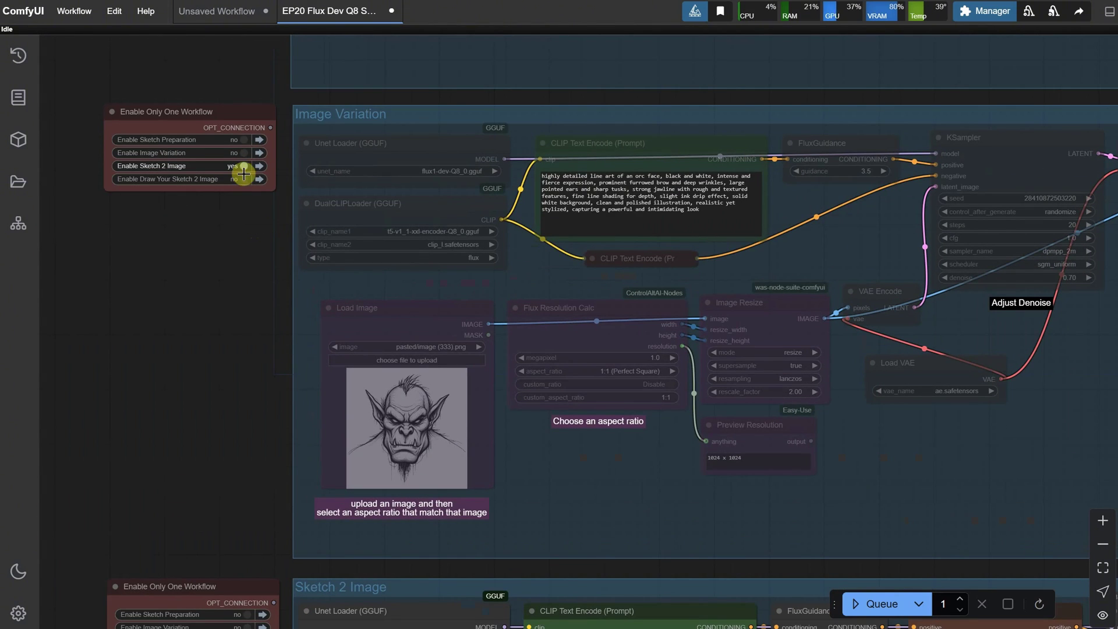
pyautogui.click(241, 154)
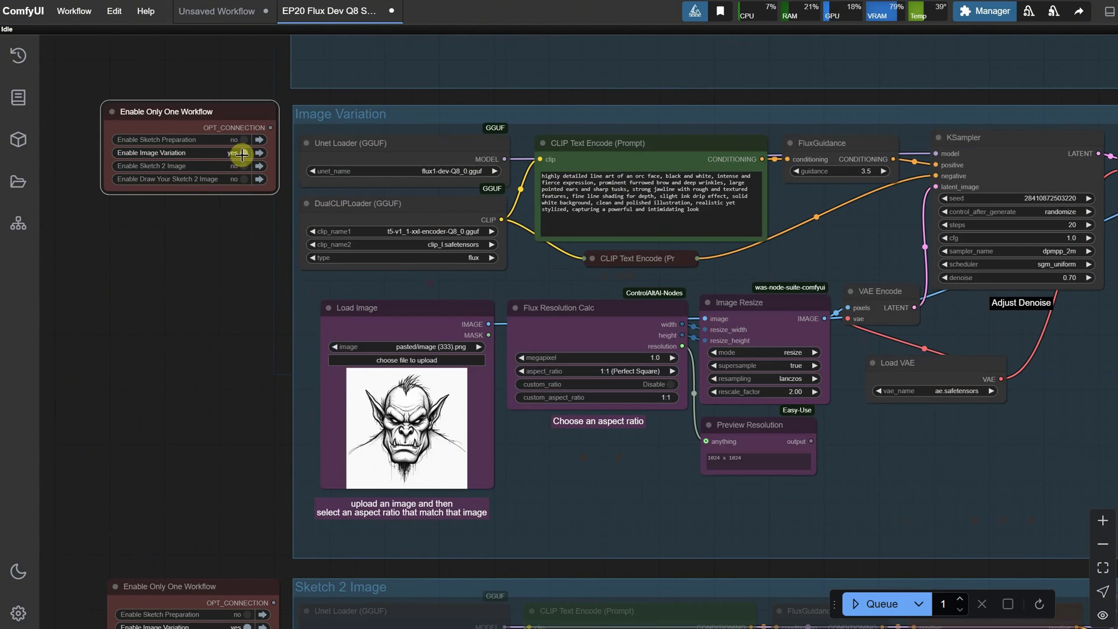
pyautogui.click(410, 415)
pyautogui.hotkey('ctrl', 'v')
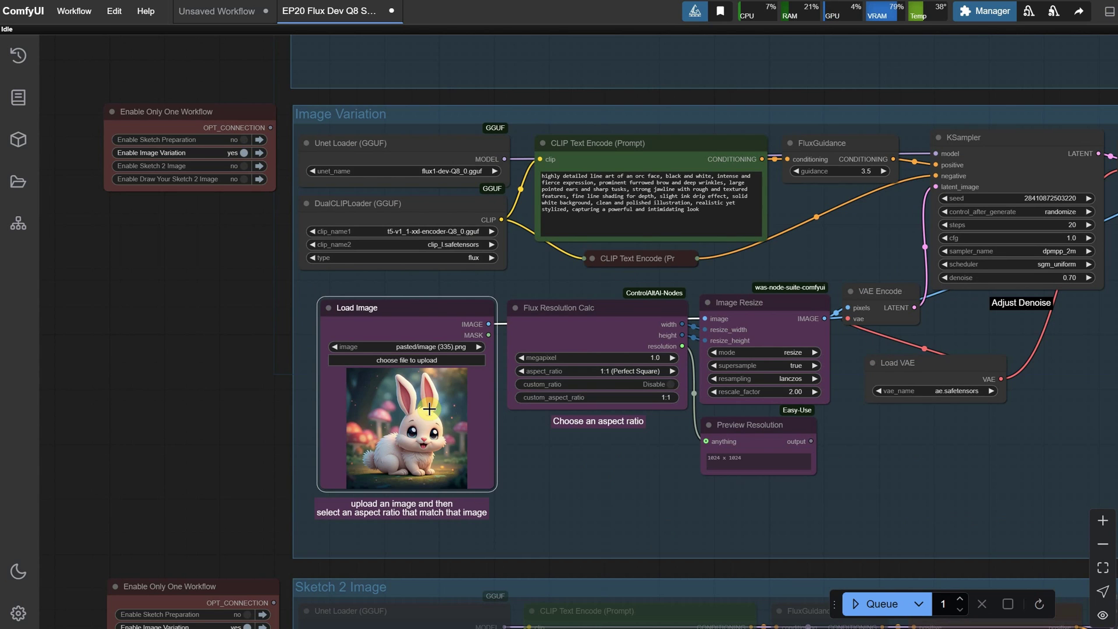
# - Replace the orc prompt in the Image Variation group with the cute cartoon bunny prompt and run the workflow
pyautogui.moveTo(243, 460); pyautogui.dragTo(226, 210)
pyautogui.click(655, 429)
pyautogui.hotkey('ctrl', 'a')
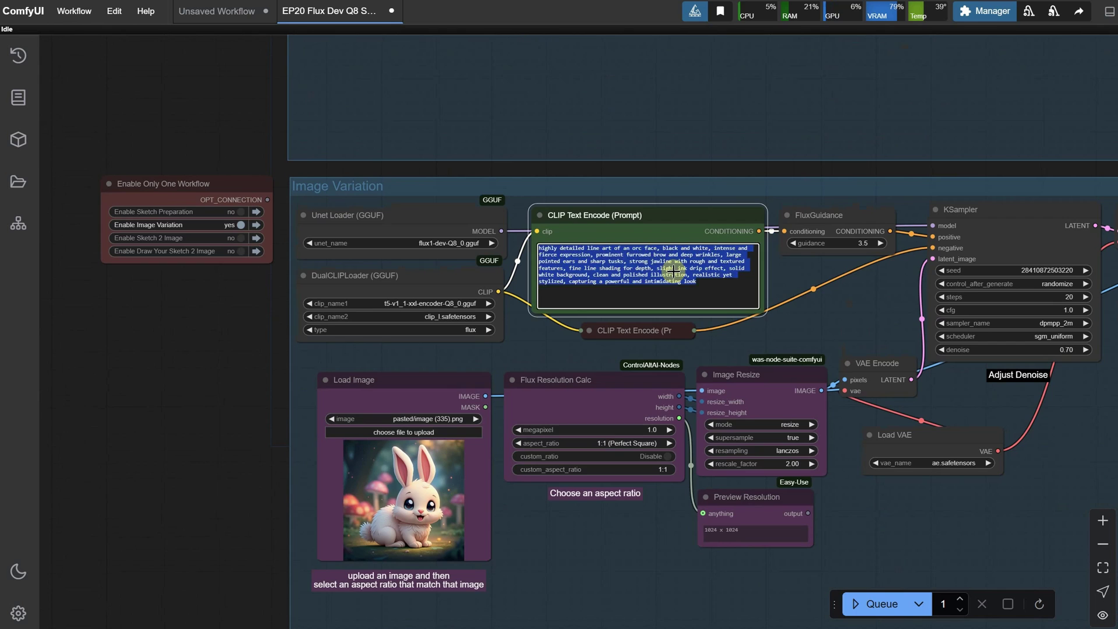
pyautogui.hotkey('ctrl', 'v')
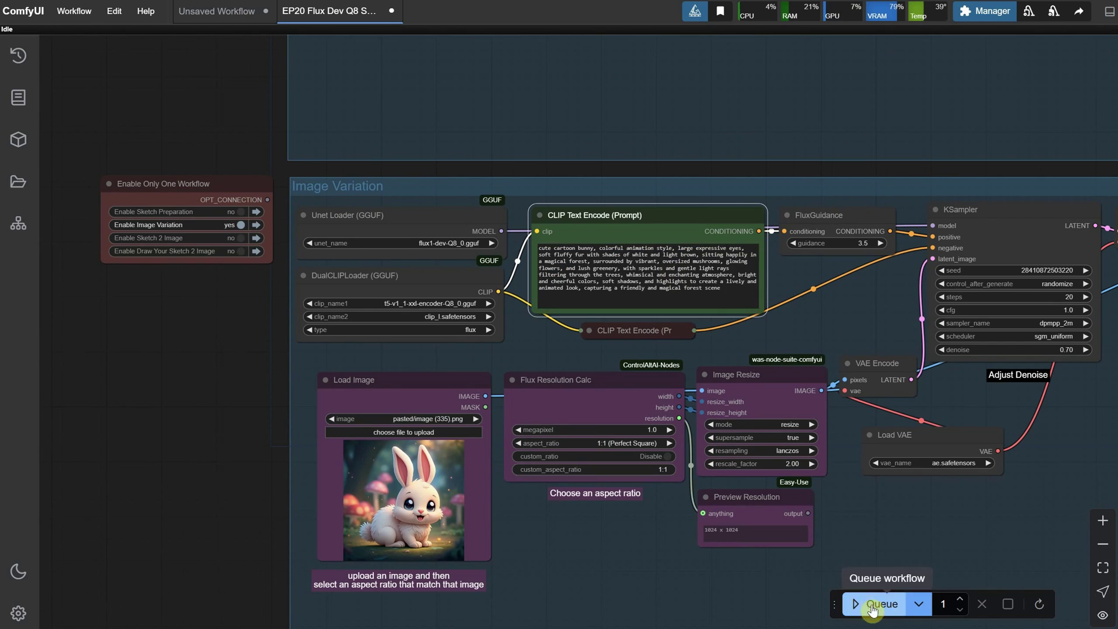
pyautogui.click(880, 604)
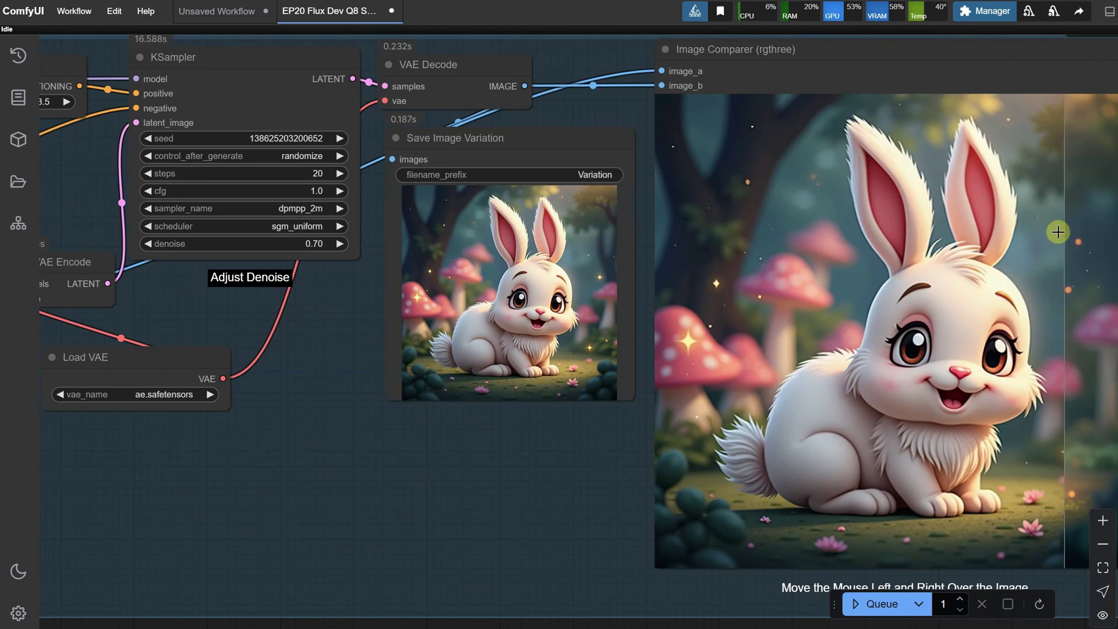
# - Set the KSampler steps to 30 in the Image Variation group and generate another bunny variation
pyautogui.click(318, 174)
pyautogui.write('30')
pyautogui.press('Return')
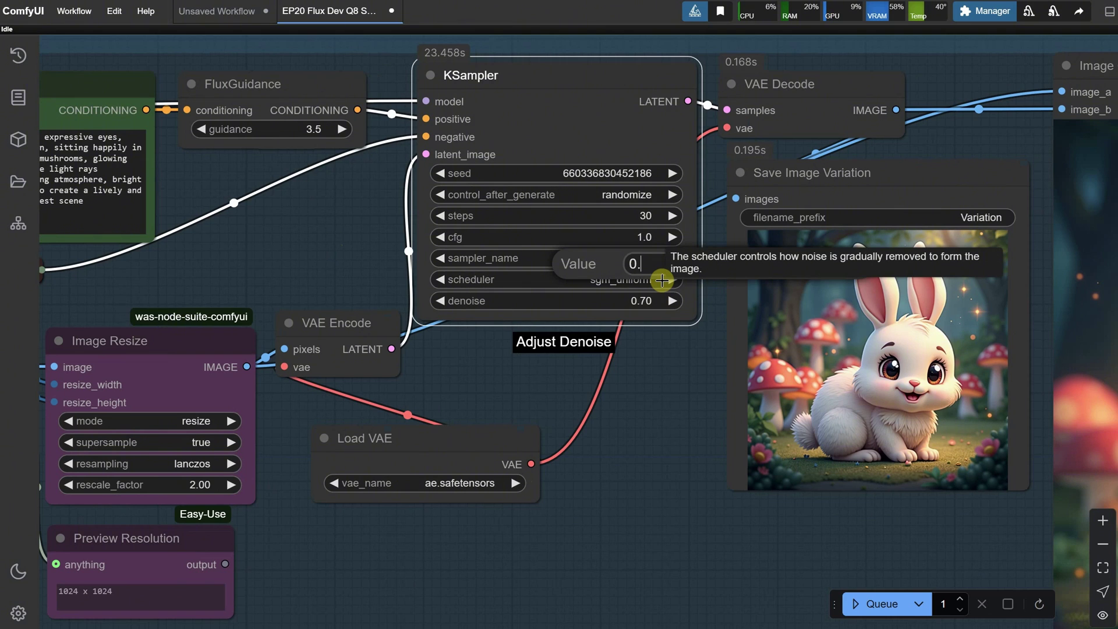
# - Set the KSampler denoise to 0.6 in the Image Variation group
pyautogui.write('6')
pyautogui.press('Return')
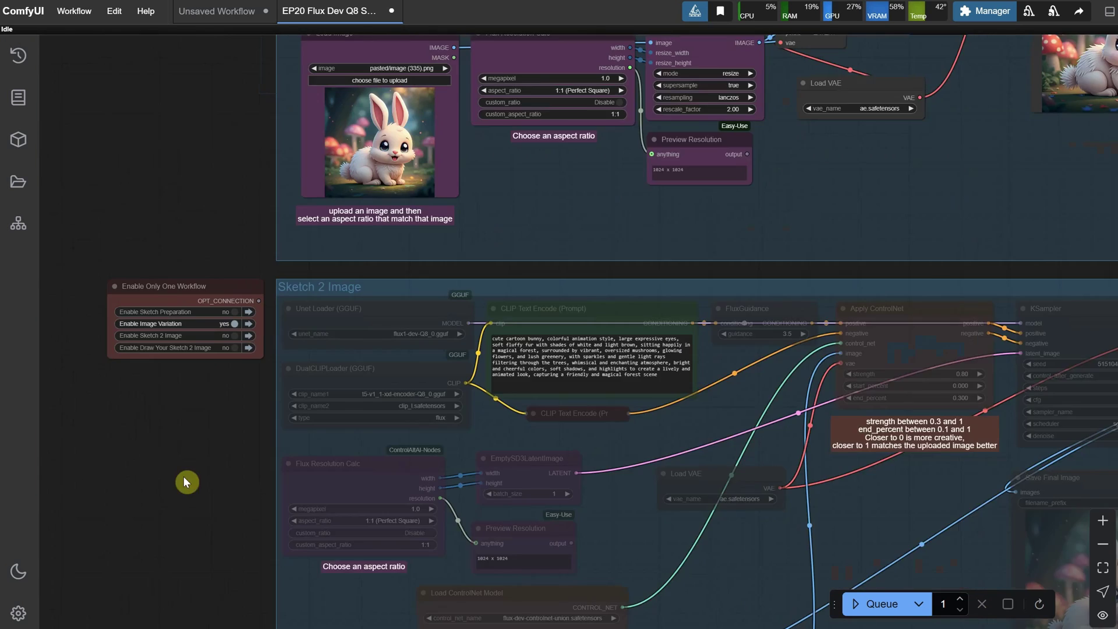
# - Disable the Image Variation workflow and enable only the Sketch 2 Image workflow
pyautogui.scroll(1, 218, 412)
pyautogui.click(233, 306)
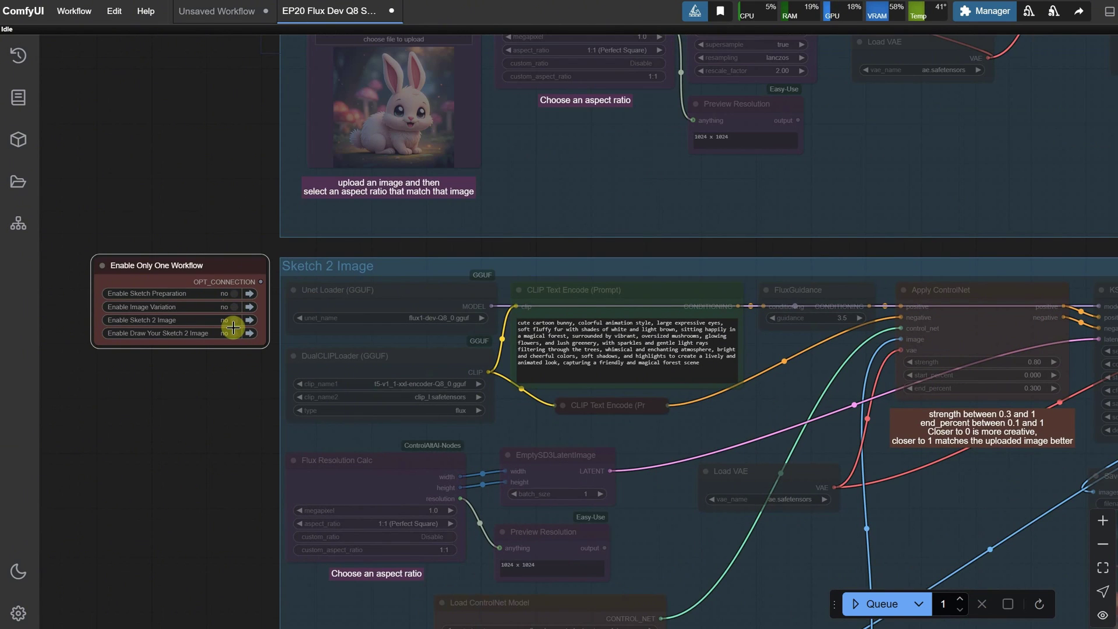
pyautogui.click(234, 322)
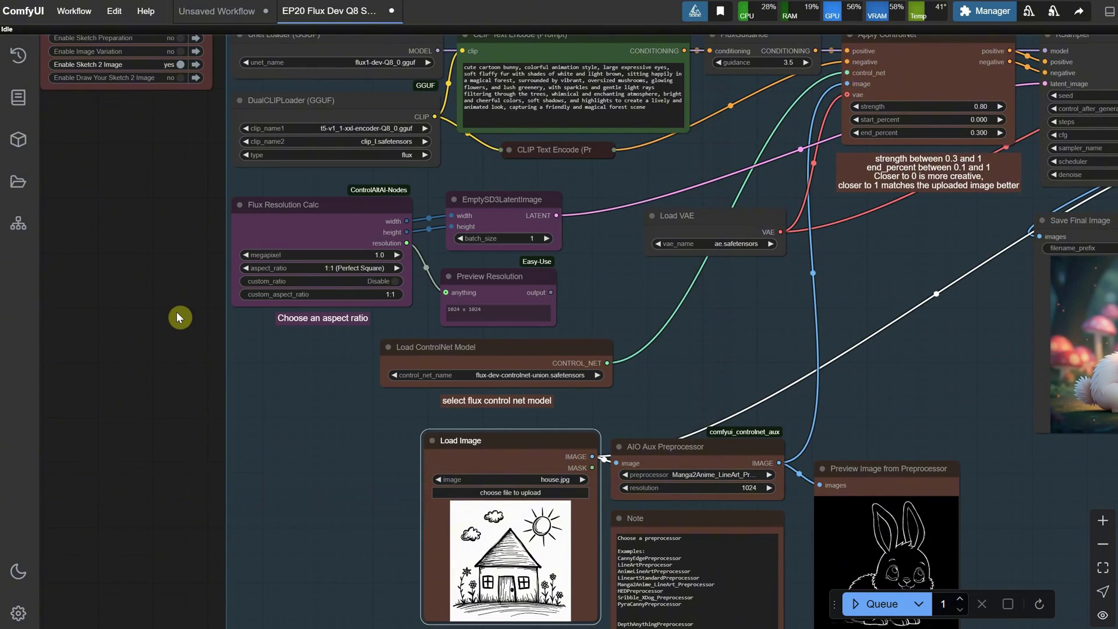
# - Replace the bunny prompt in the Sketch 2 Image group with the colorful childlike house digital painting prompt and run the workflow
pyautogui.moveTo(179, 318)
pyautogui.mouseDown()
pyautogui.moveTo(175, 419)
pyautogui.moveTo(150, 447)
pyautogui.mouseUp()
pyautogui.click(569, 224)
pyautogui.hotkey('ctrl', 'a')
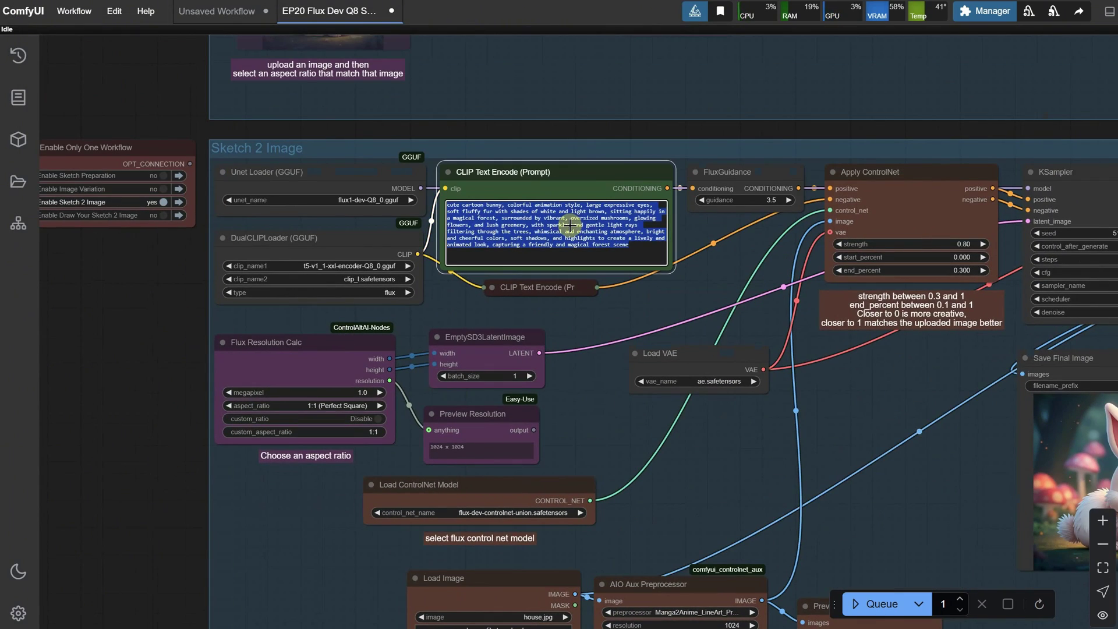
pyautogui.write('colorful digital painting of a cute, childlike house, simple square structure with a bright red triangle roof, light blue walls, and yellow door, two cheerful windows with a warm glow, surrounded by vibrant flowers in pinks, yellows, and purples, green grass with playful texture, a bright yellow sun with soft rays in the sky, fluffy white clouds, and a gentle, light blue background, whimsical and charming style, soft shading and highlights to add warmth and depth, capturing an innocent and joyful atmosphere')
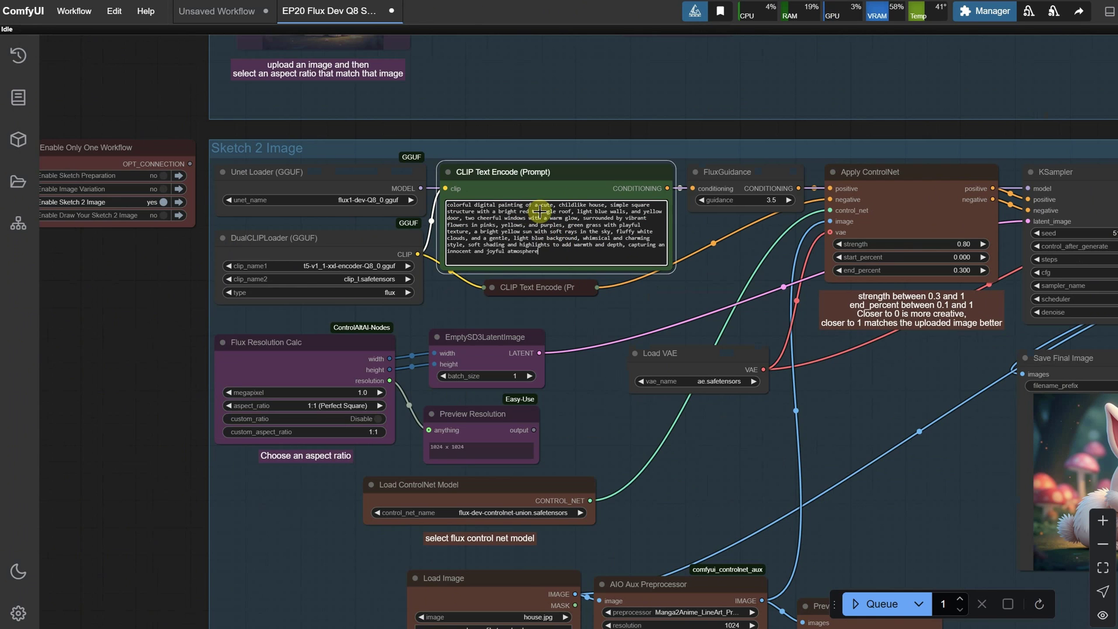
pyautogui.moveTo(559, 208); pyautogui.dragTo(633, 266)
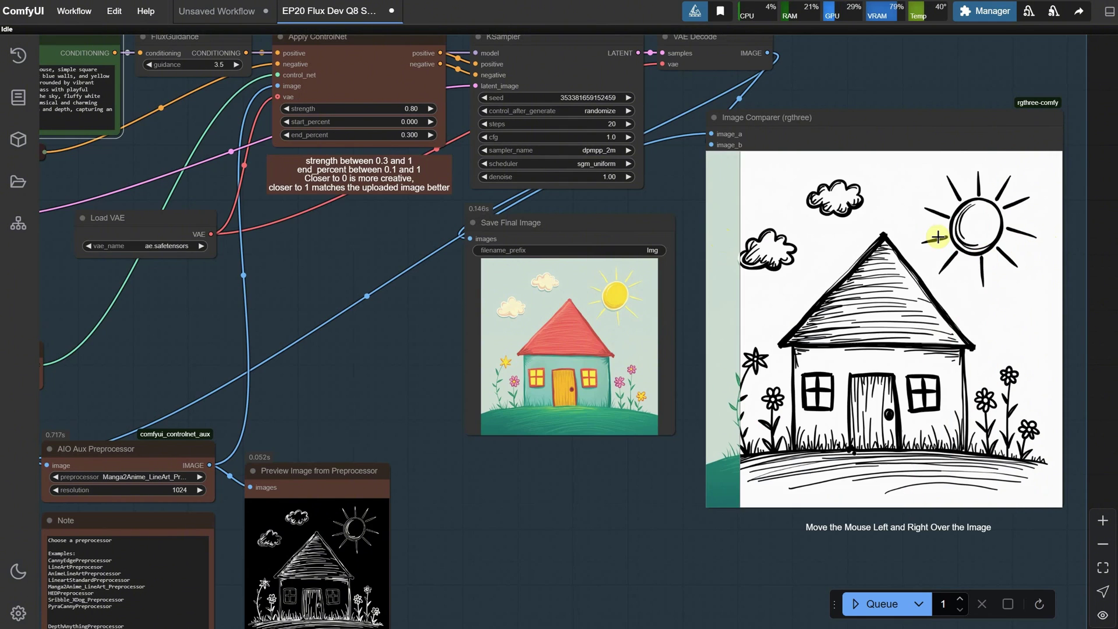
# - Try to set the Apply ControlNet strength to 0.6 in the Sketch 2 Image group and run the workflow again
pyautogui.moveTo(292, 108); pyautogui.dragTo(465, 115)
pyautogui.write('0.6')
pyautogui.press('Escape')
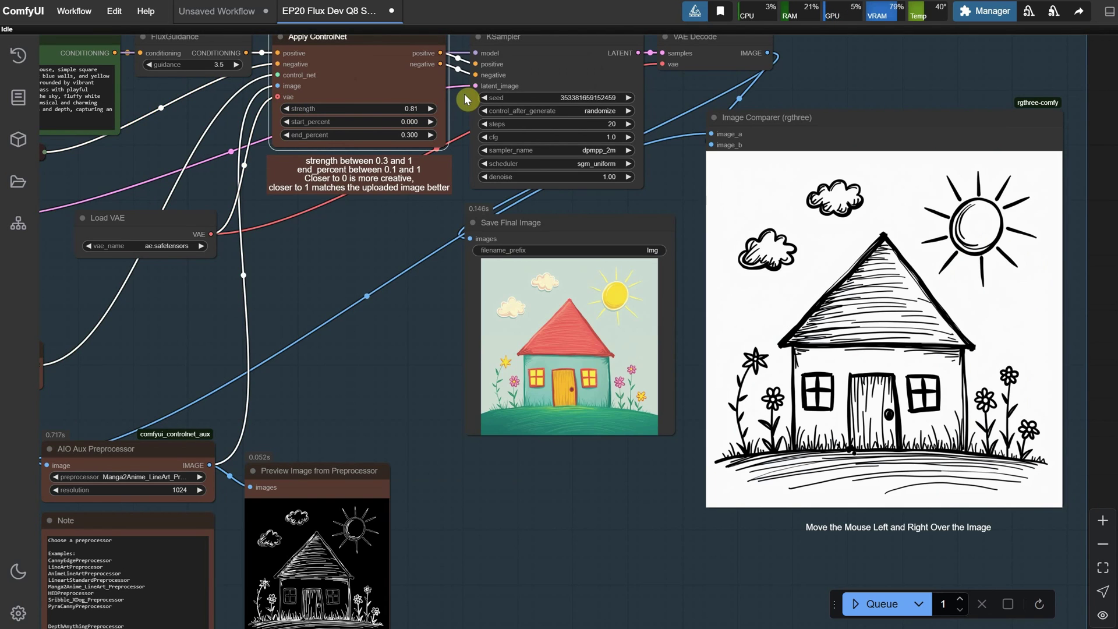
pyautogui.hotkey('ctrl', 'Return')
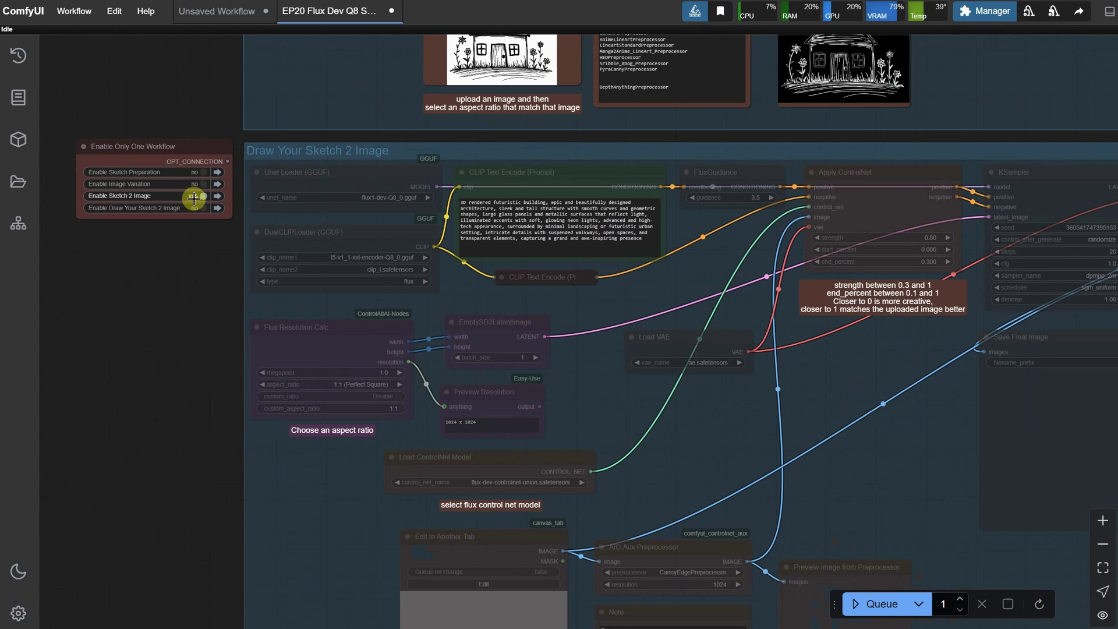
# - Disable the Sketch 2 Image workflow and enable only the Draw Your Sketch 2 Image workflow
pyautogui.click(201, 196)
pyautogui.click(203, 208)
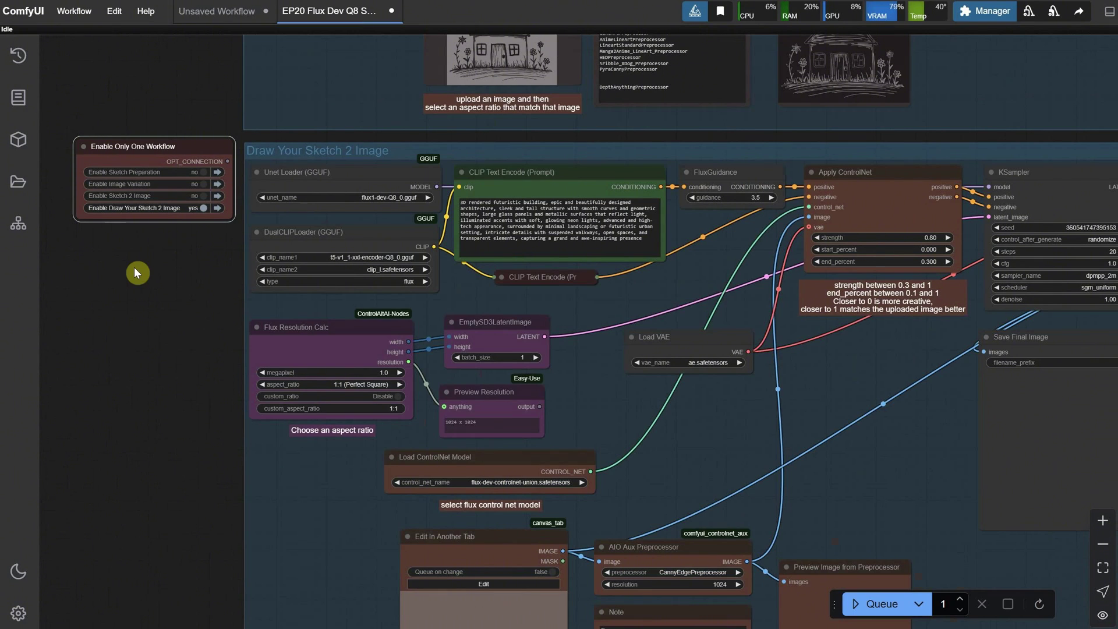
pyautogui.scroll(2, 136, 263)
pyautogui.moveTo(150, 353)
pyautogui.mouseDown()
pyautogui.moveTo(117, 281)
pyautogui.moveTo(85, 324)
pyautogui.mouseUp()
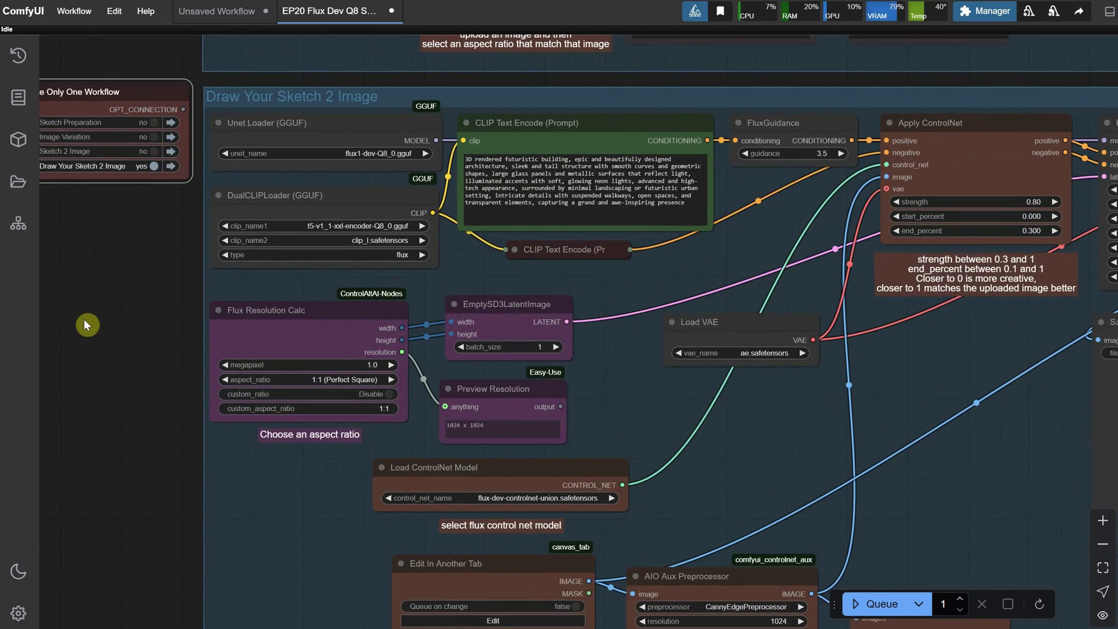
# - Examine the prompt, resolution, ControlNet model, canvas and preprocessor nodes in the Draw Your Sketch 2 Image group
pyautogui.click(606, 190)
pyautogui.hotkey('ctrl', 'a')
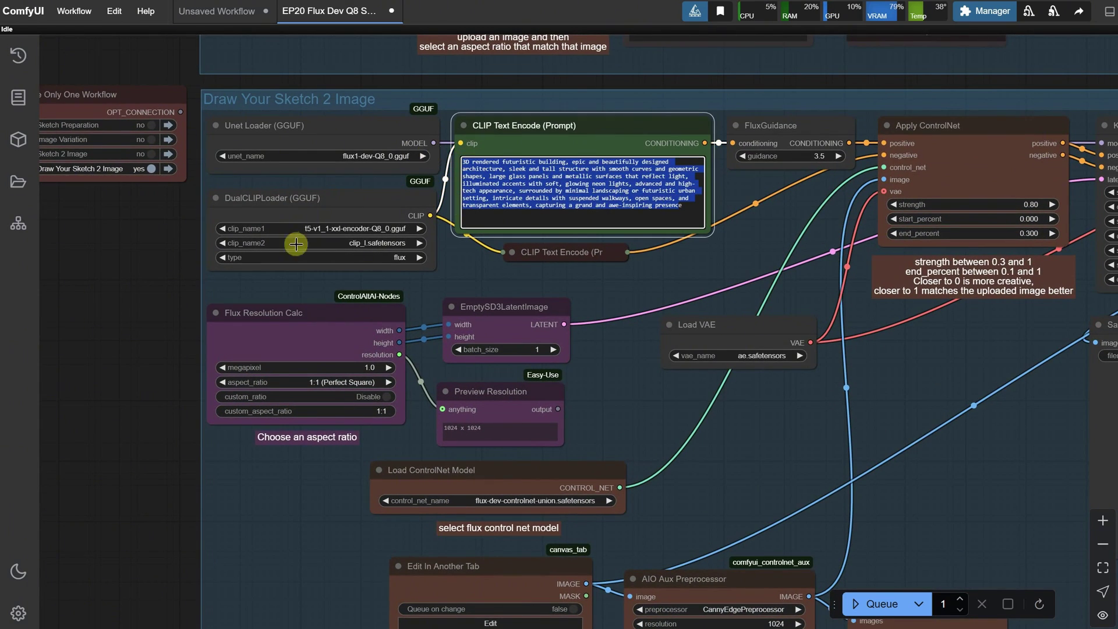
pyautogui.click(135, 280)
pyautogui.scroll(3, 138, 292)
pyautogui.moveTo(152, 413); pyautogui.dragTo(131, 283)
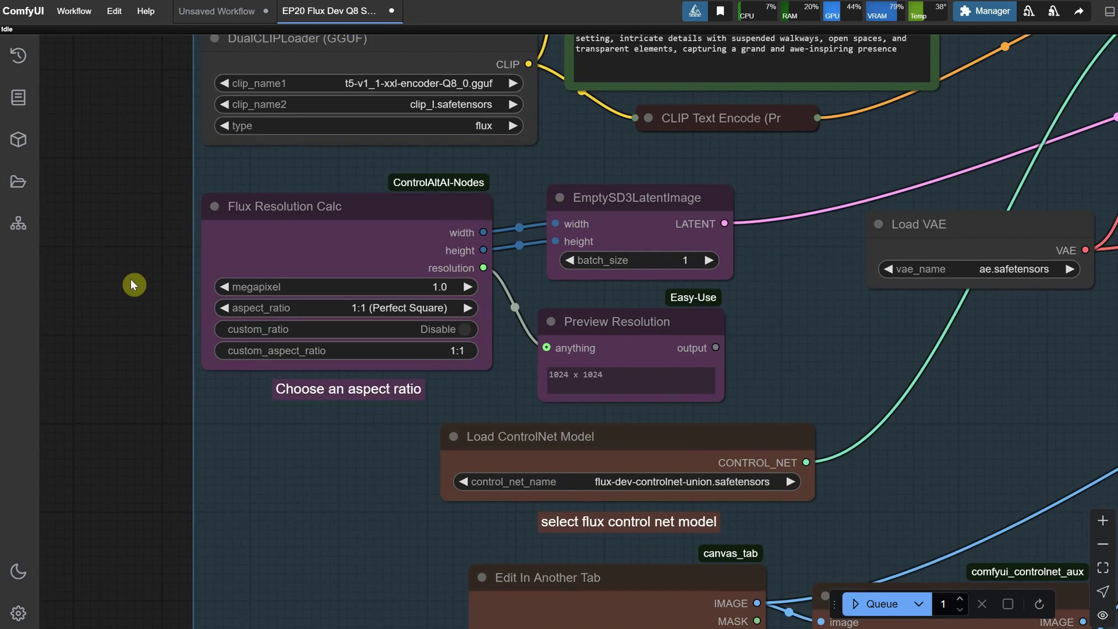
pyautogui.scroll(-2, 130, 279)
pyautogui.moveTo(165, 374); pyautogui.dragTo(89, 227)
pyautogui.scroll(-2, 161, 247)
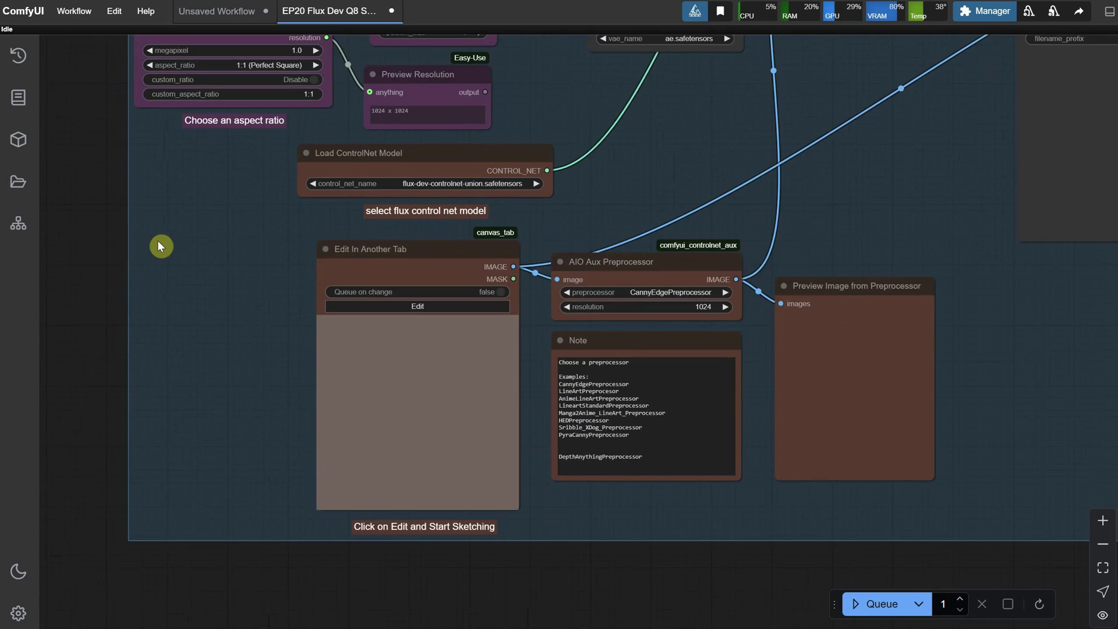
pyautogui.scroll(2, 277, 294)
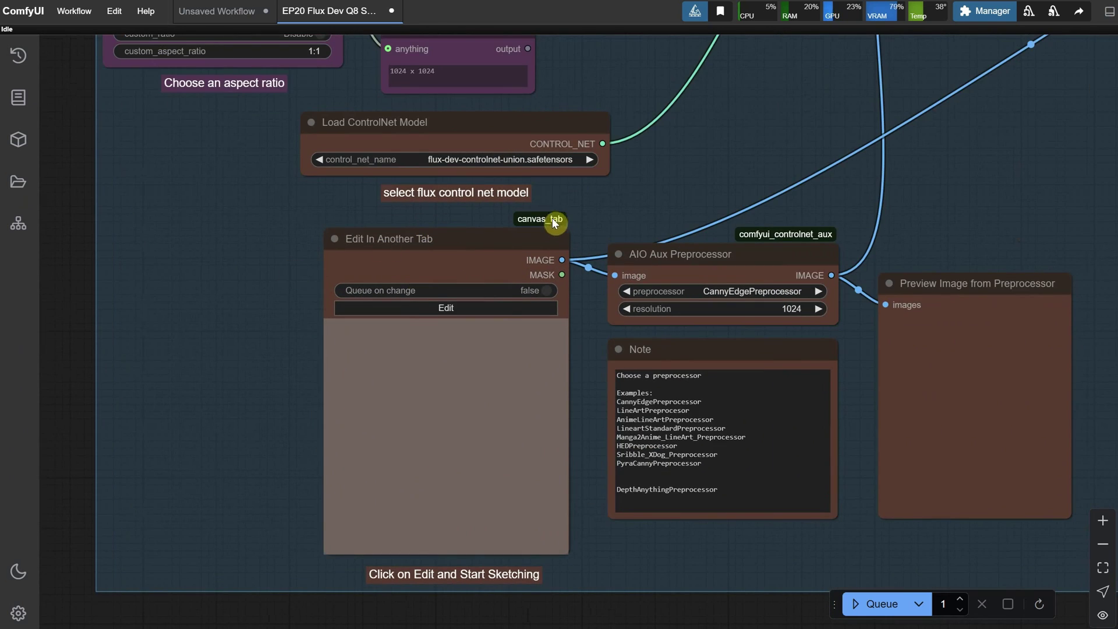
pyautogui.scroll(-2, 471, 322)
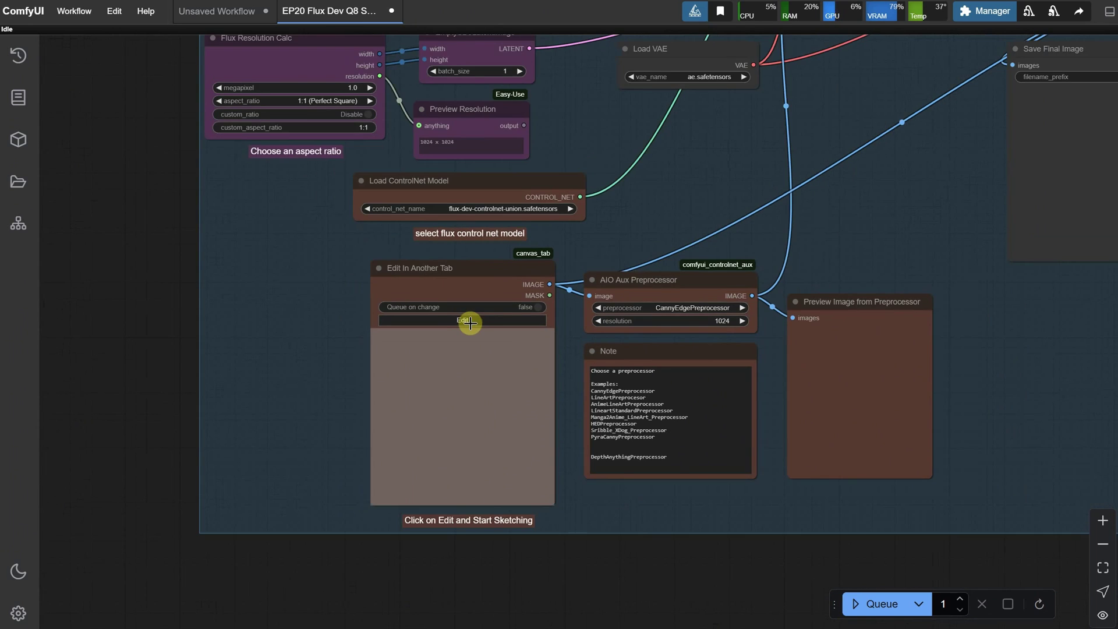
# - Open the drawing editor from the Edit In Another Tab node
pyautogui.scroll(1, 471, 321)
pyautogui.click(456, 313)
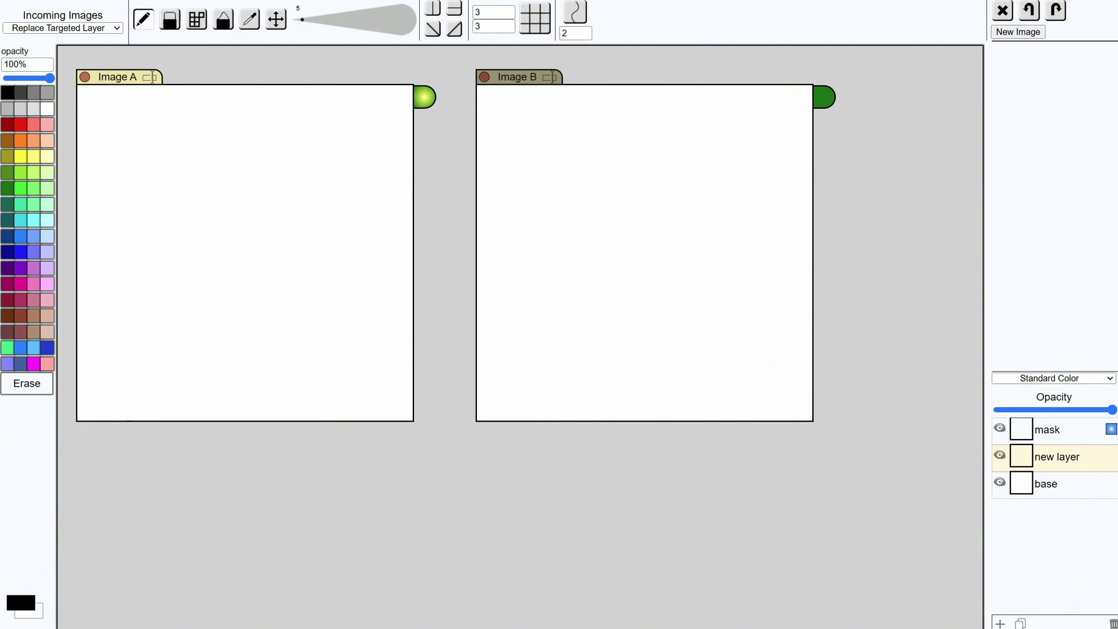
pyautogui.hotkey('ctrl', 'shift', 'Tab')
pyautogui.hotkey('ctrl', 'Tab')
# - Reposition the Image A and Image B canvases in the editor workspace
pyautogui.click(517, 79)
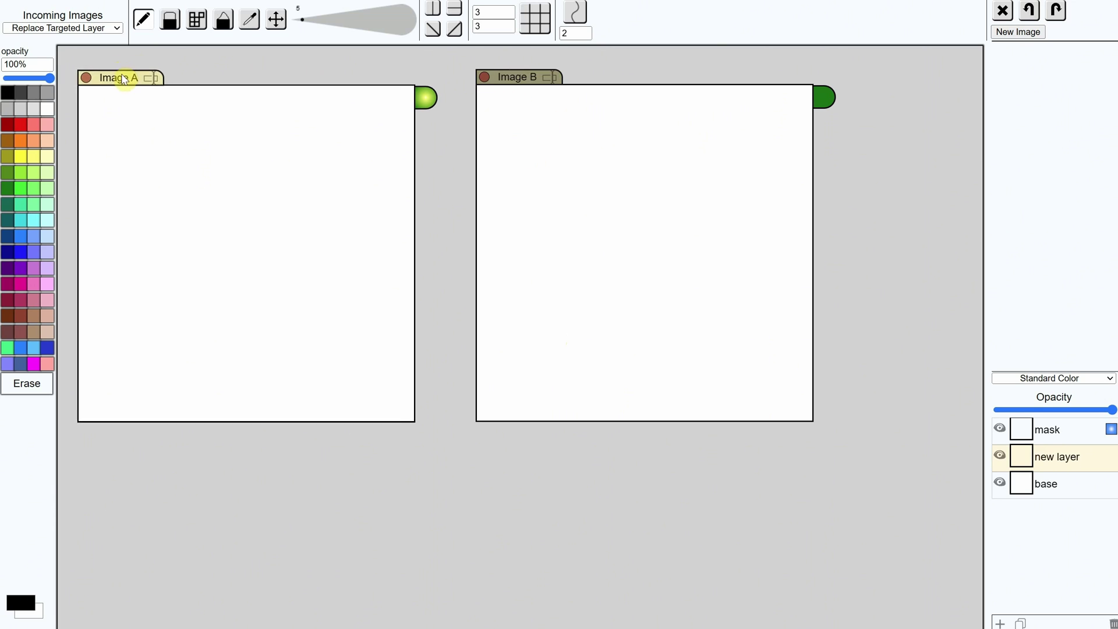
pyautogui.moveTo(120, 83); pyautogui.dragTo(140, 88)
pyautogui.click(524, 88)
pyautogui.moveTo(524, 87)
pyautogui.mouseDown()
pyautogui.moveTo(584, 95)
pyautogui.moveTo(529, 87)
pyautogui.mouseUp()
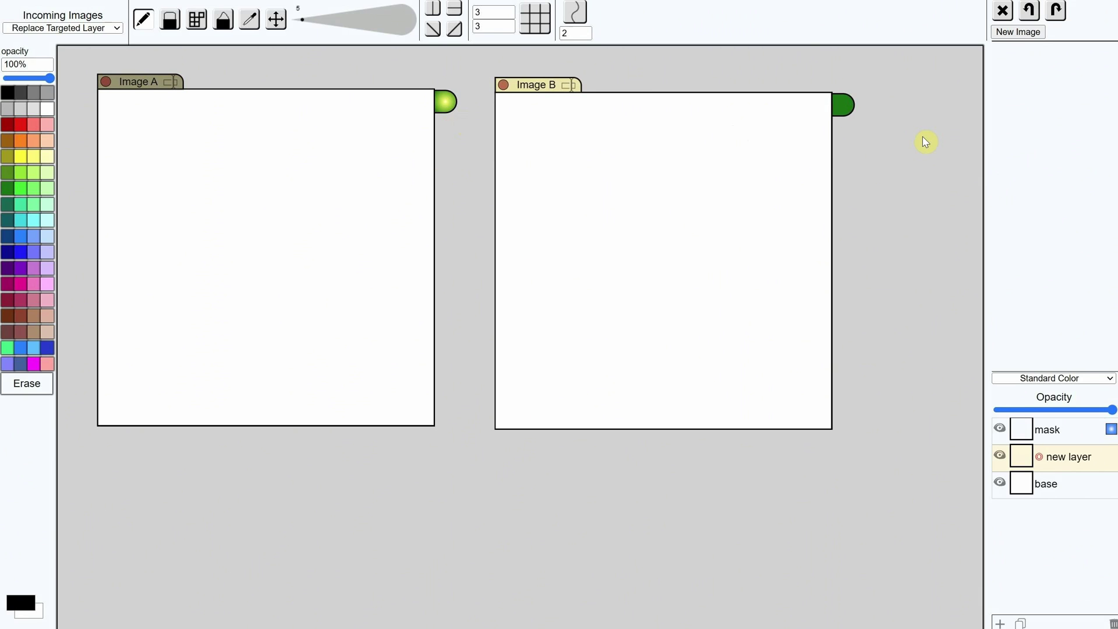
# - Make Image A the image sent to the node, draw an S-shaped black curve on it, and check it in ComfyUI
pyautogui.click(445, 103)
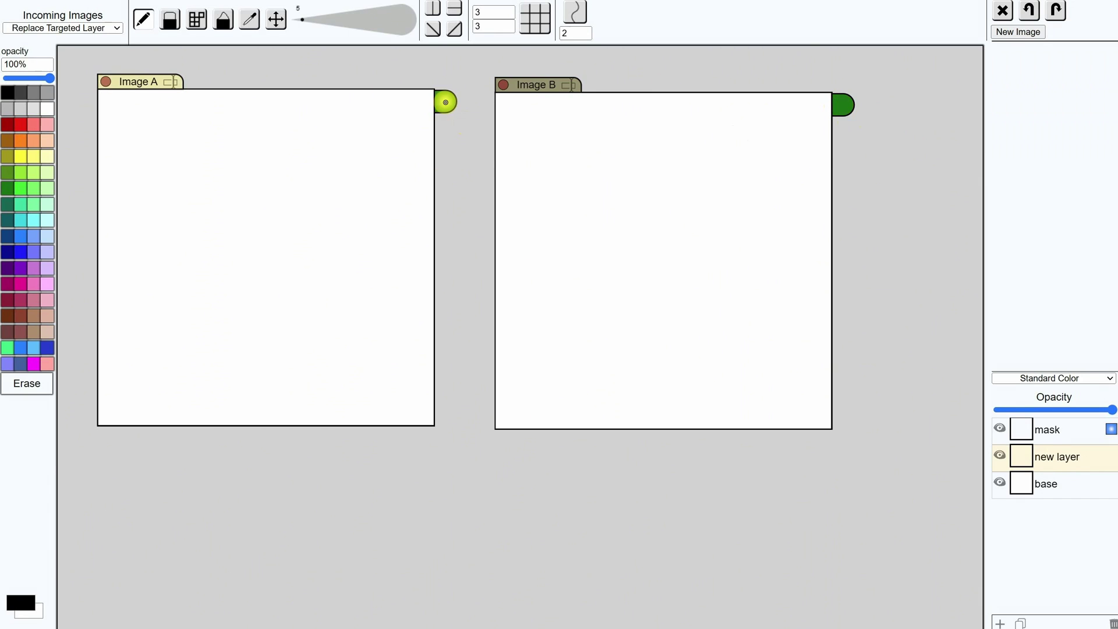
pyautogui.moveTo(235, 342); pyautogui.dragTo(234, 340)
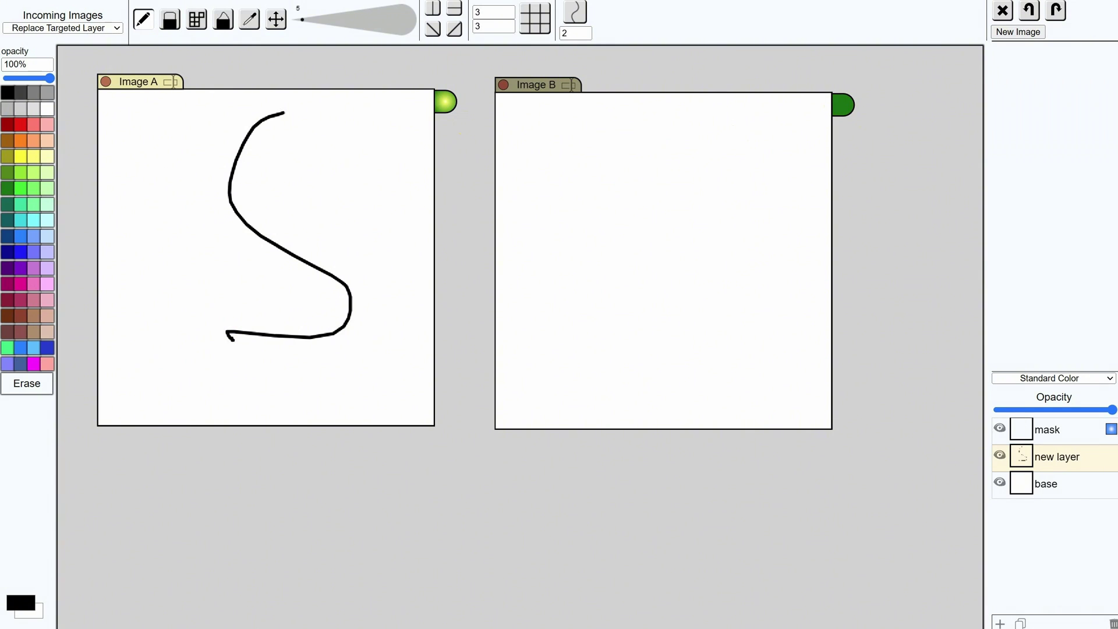
pyautogui.hotkey('ctrl', 'Tab')
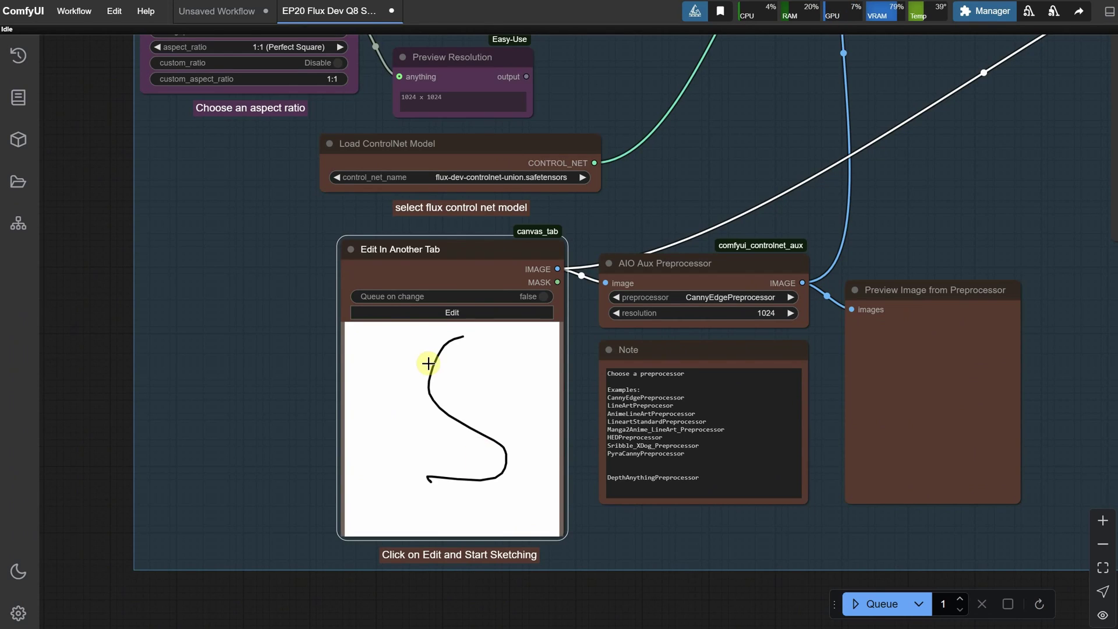
# - Draw two slanted black lines on Image B in the editor and check the node's preview in ComfyUI
pyautogui.hotkey('ctrl', 'Tab')
pyautogui.moveTo(557, 203); pyautogui.dragTo(714, 246)
pyautogui.moveTo(604, 268); pyautogui.dragTo(793, 289)
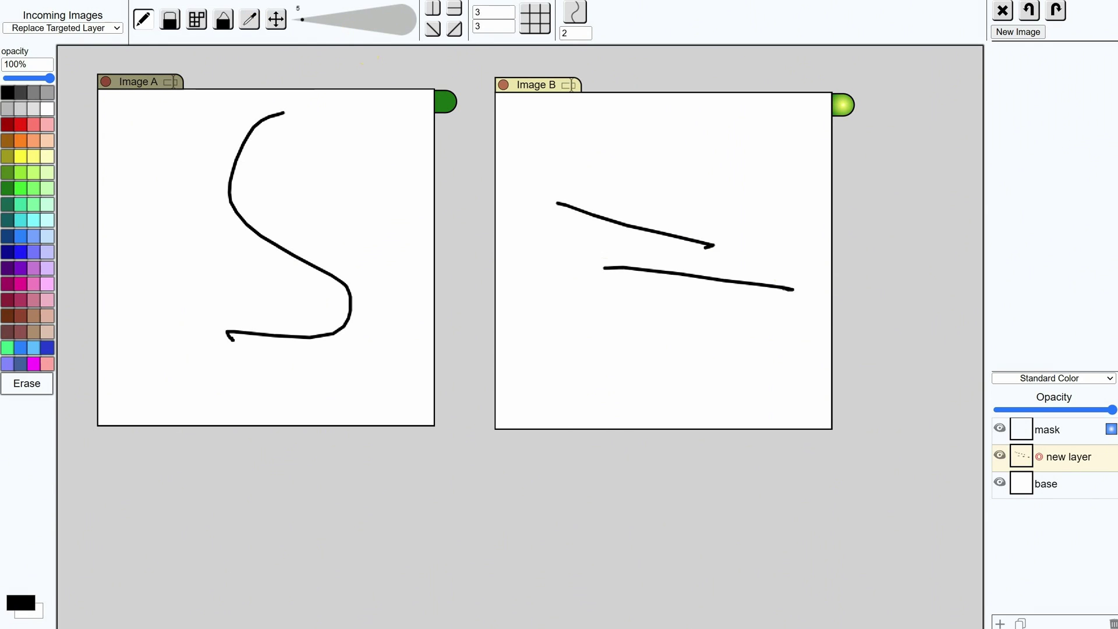
pyautogui.hotkey('ctrl', 'Tab')
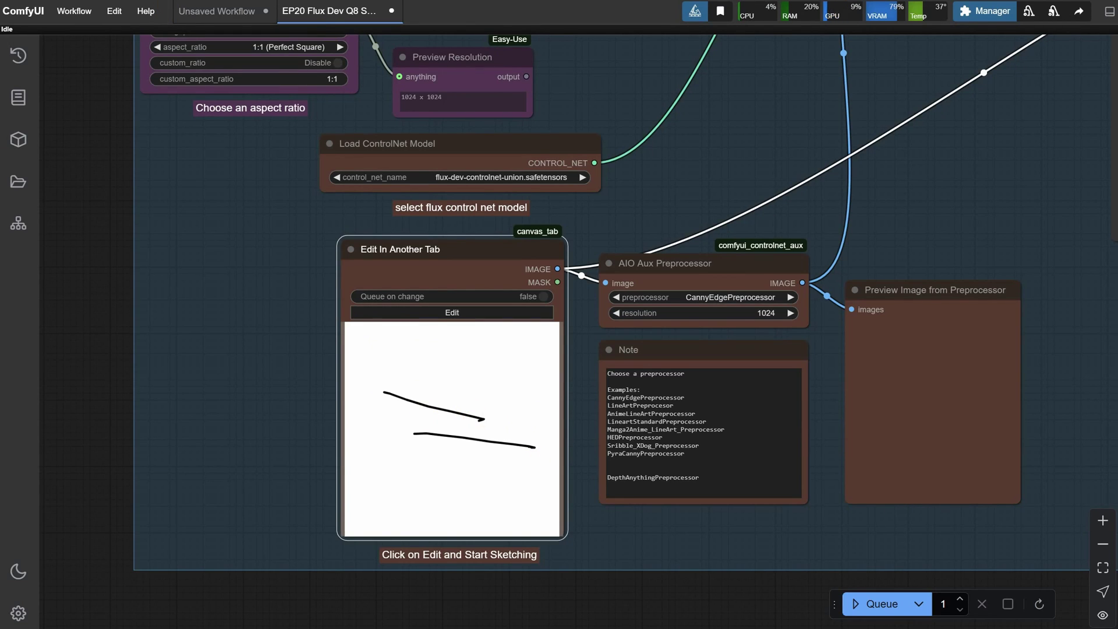
# - Return to the drawing editor and close both Image B and Image A
pyautogui.hotkey('ctrl', 'Tab')
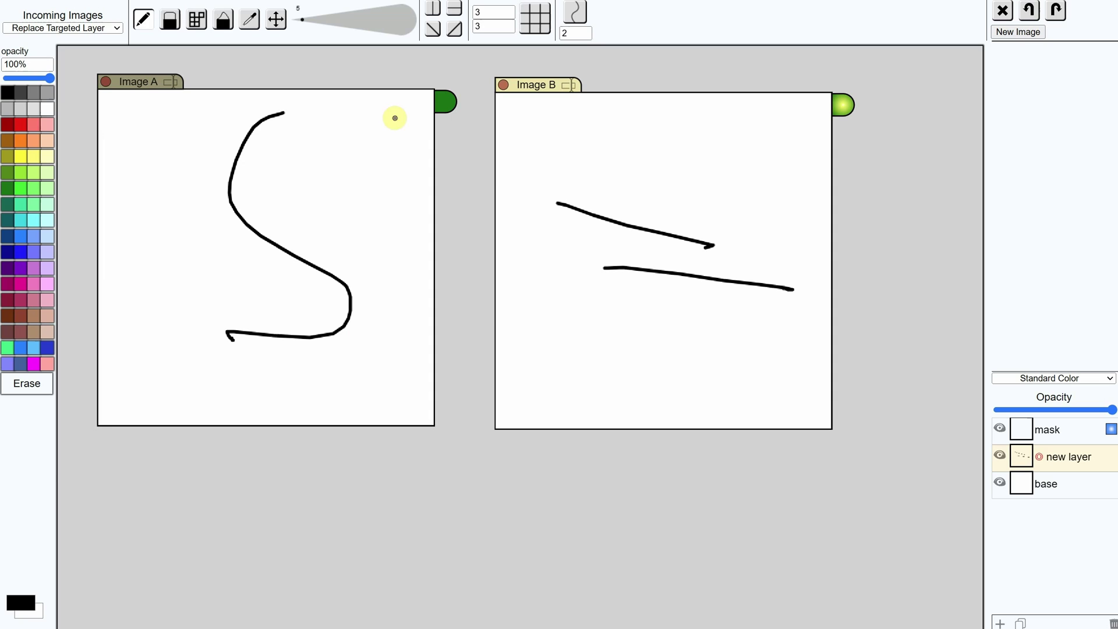
pyautogui.click(505, 86)
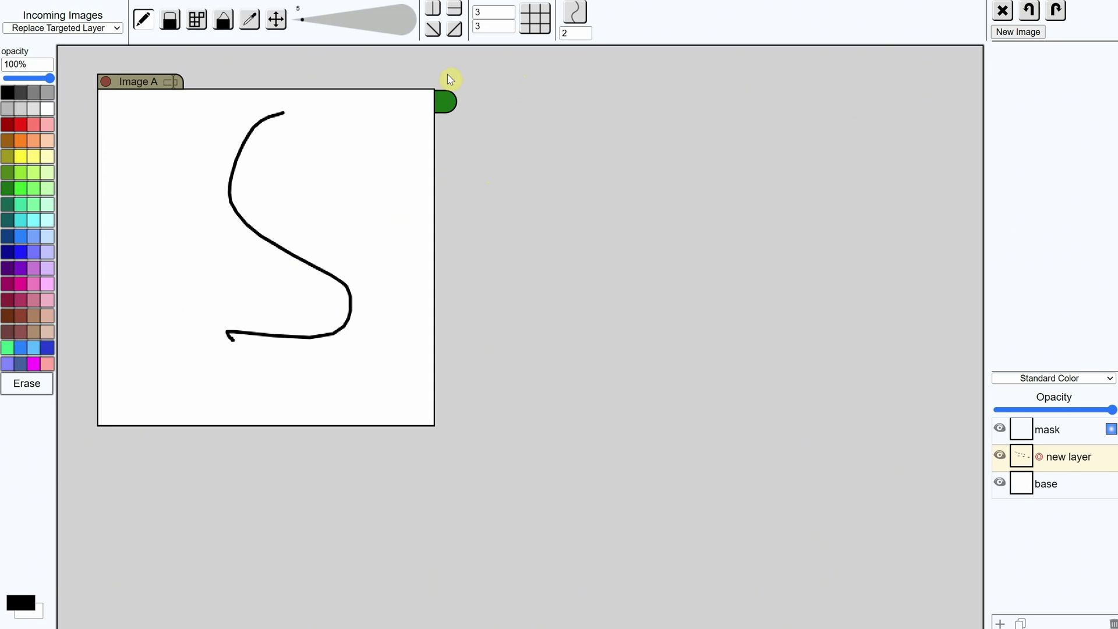
pyautogui.click(106, 82)
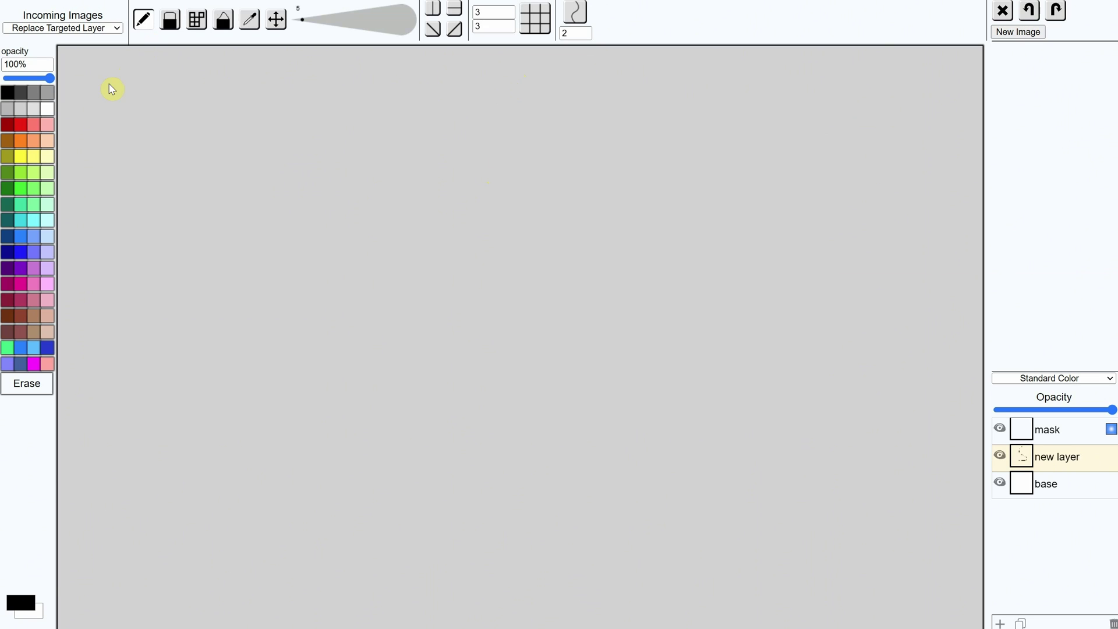
# - Create a new image with a width of 1024 and a height of 1024
pyautogui.click(1011, 35)
pyautogui.doubleClick(554, 223)
pyautogui.write('1024')
pyautogui.press('Tab')
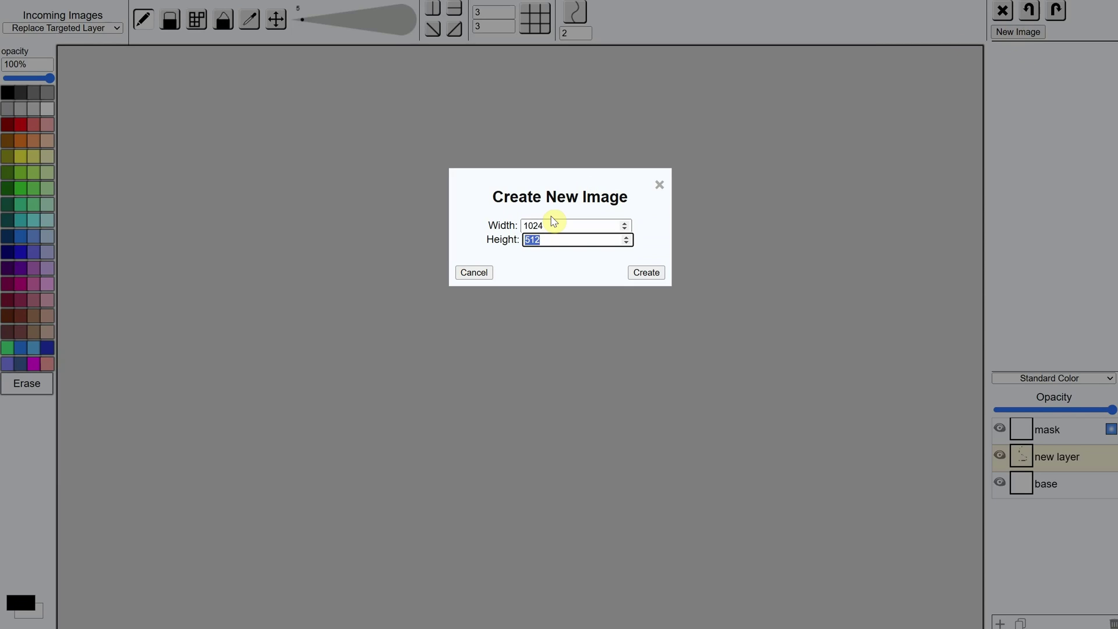
pyautogui.write('1024')
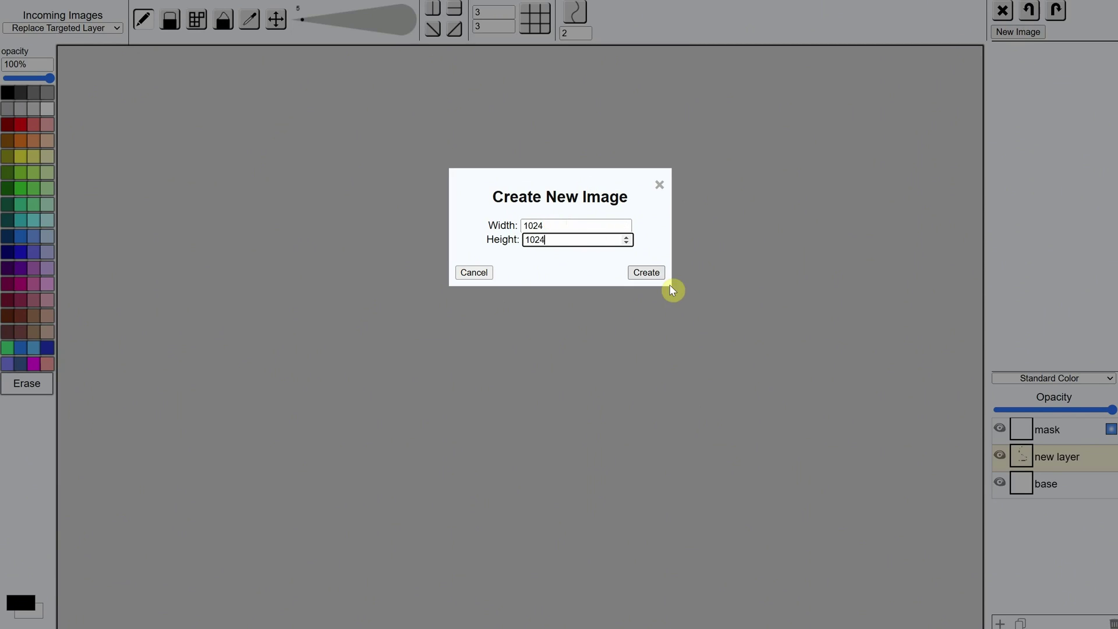
pyautogui.click(652, 272)
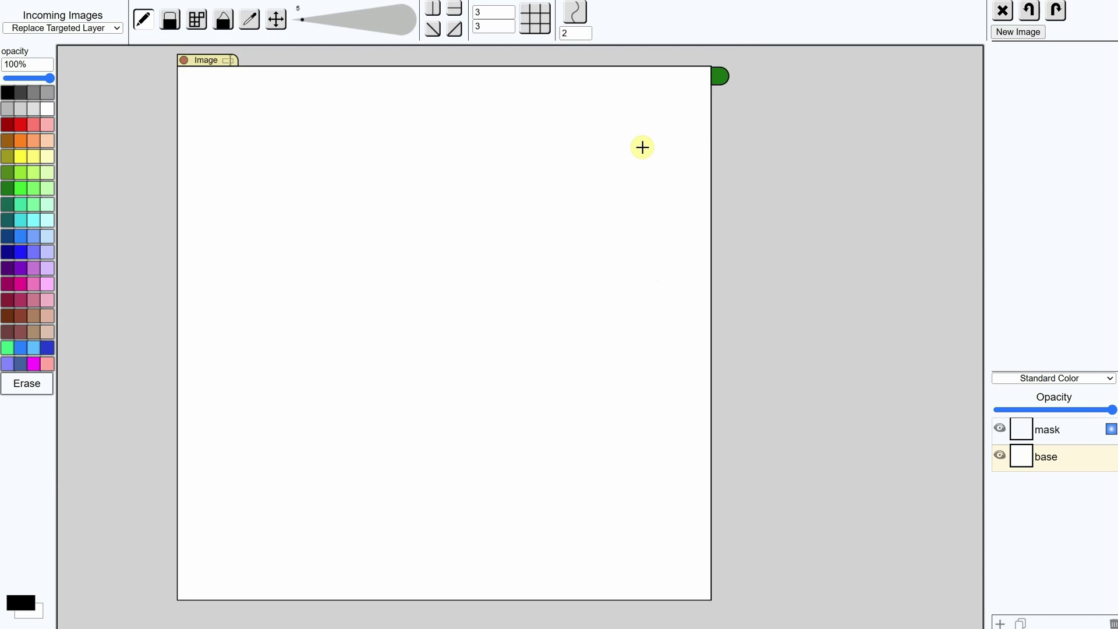
# - Draw a freehand winding black curve on the new canvas and undo the stroke
pyautogui.scroll(-4, 641, 148)
pyautogui.scroll(4, 609, 135)
pyautogui.scroll(-2, 447, 98)
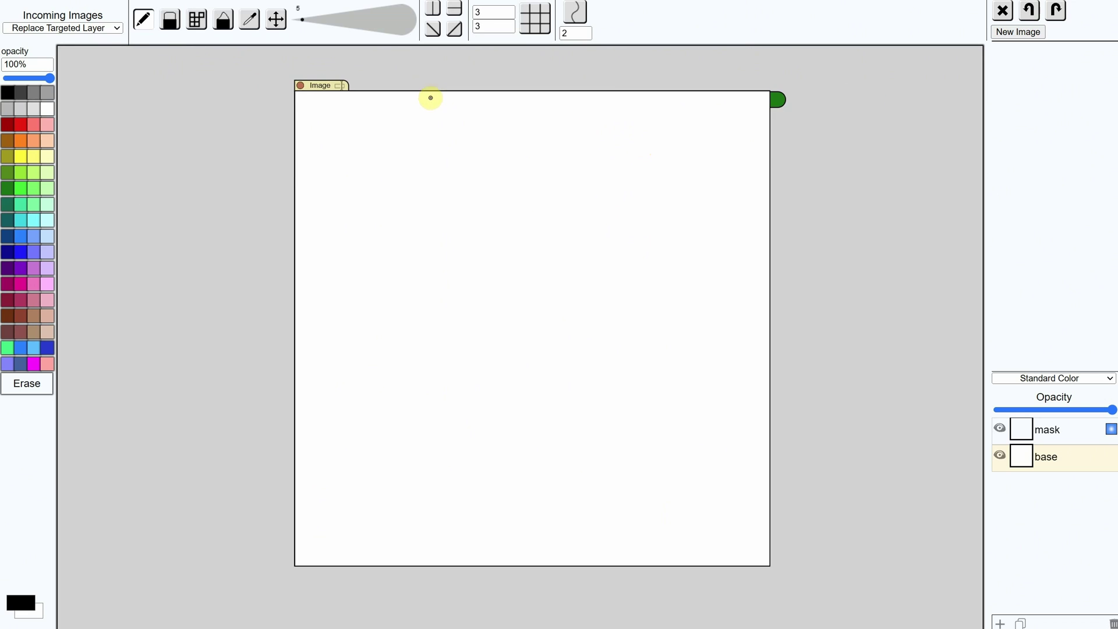
pyautogui.moveTo(570, 145); pyautogui.dragTo(545, 444)
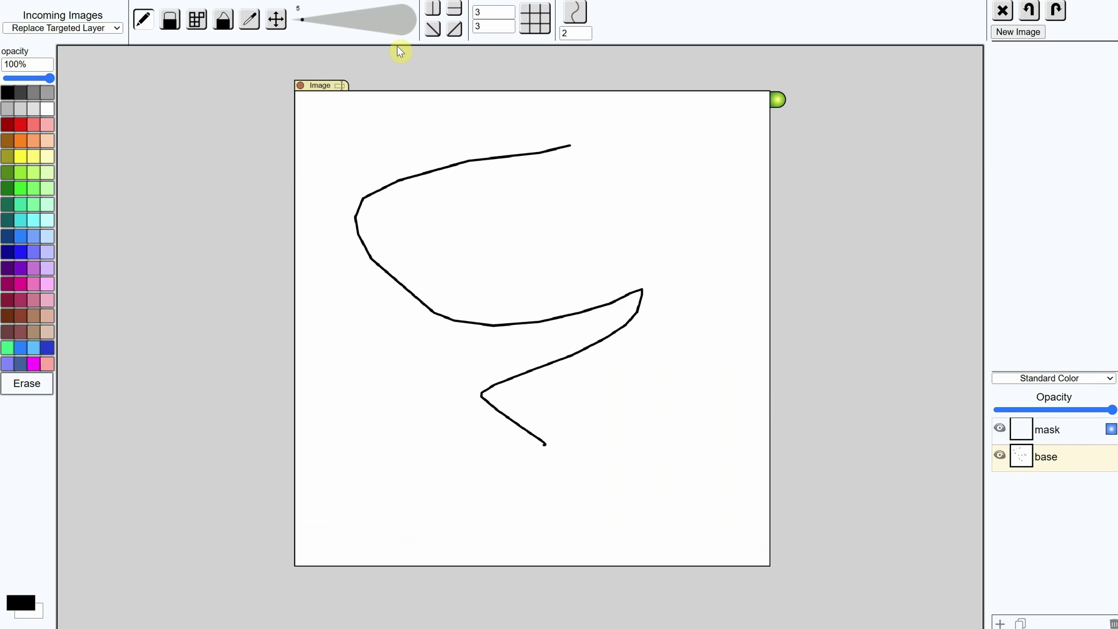
pyautogui.click(1032, 16)
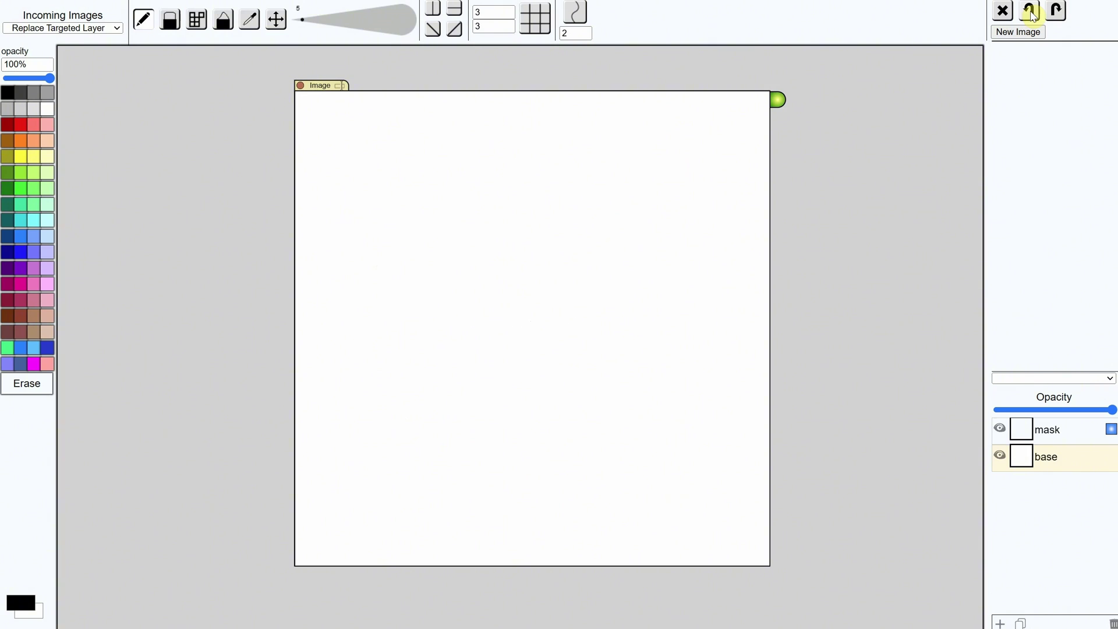
# - Draw a black zigzag line on the canvas and paint over its upper part in white with a larger brush
pyautogui.moveTo(347, 307)
pyautogui.mouseDown()
pyautogui.moveTo(583, 200)
pyautogui.moveTo(513, 276)
pyautogui.moveTo(542, 341)
pyautogui.mouseUp()
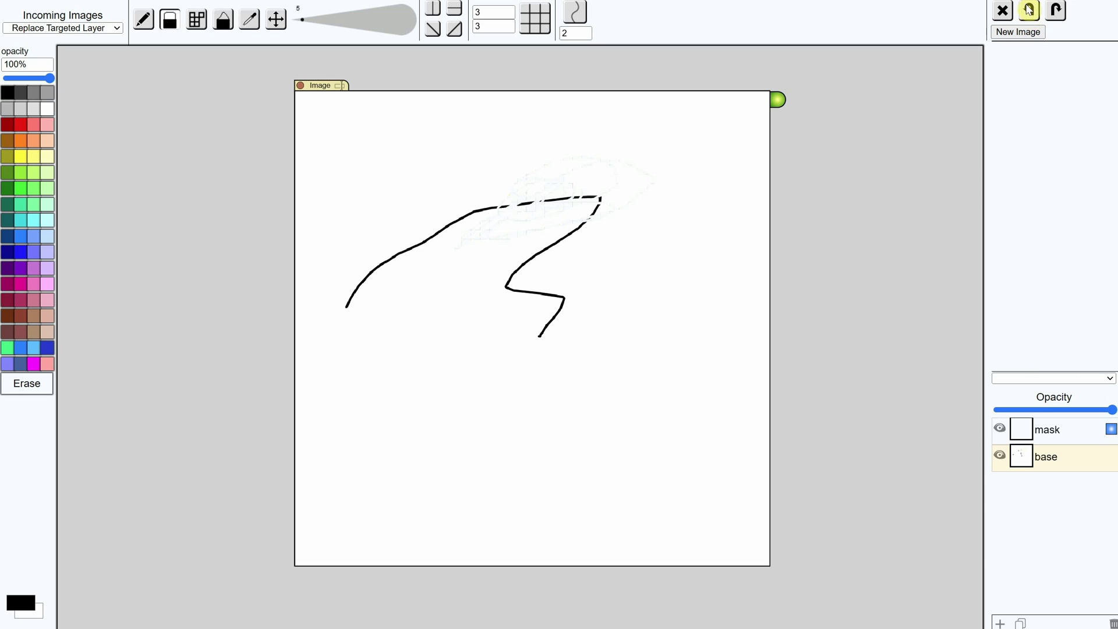
pyautogui.click(50, 111)
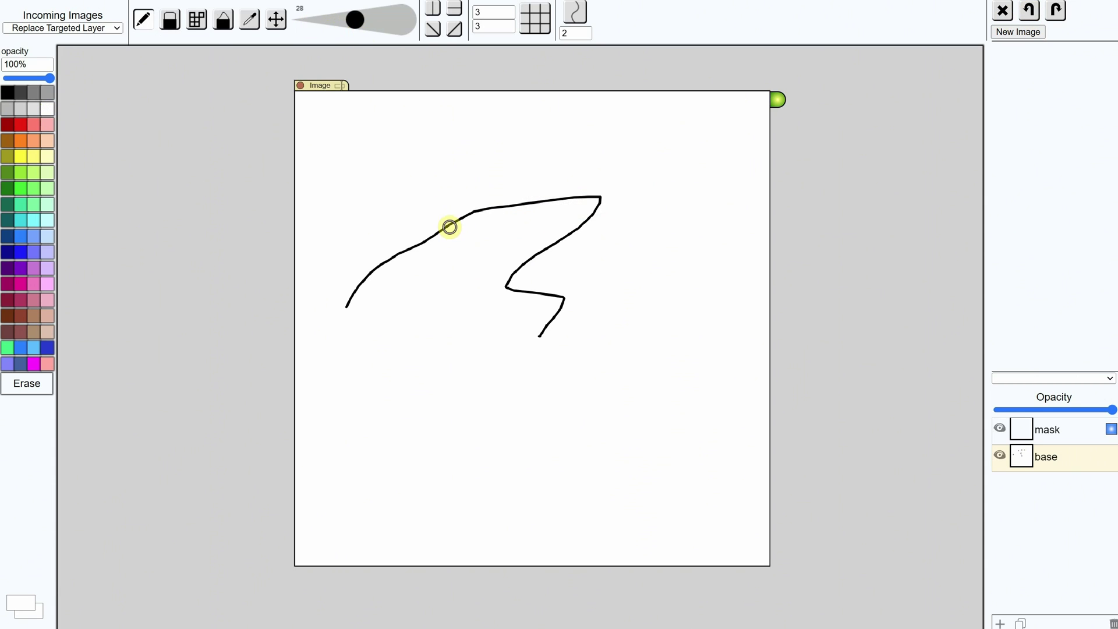
pyautogui.moveTo(399, 254); pyautogui.dragTo(474, 202)
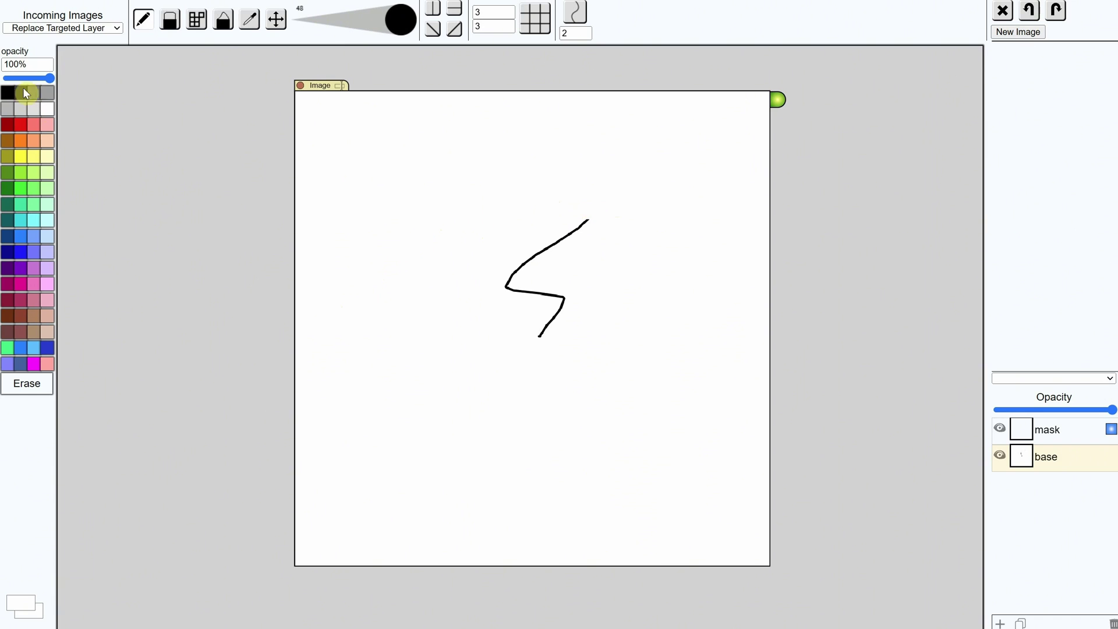
# - Set the colour to black and the brush size to 3, and draw a thin zigzag line down the canvas
pyautogui.click(26, 93)
pyautogui.moveTo(399, 19); pyautogui.dragTo(306, 25)
pyautogui.moveTo(539, 171); pyautogui.dragTo(577, 415)
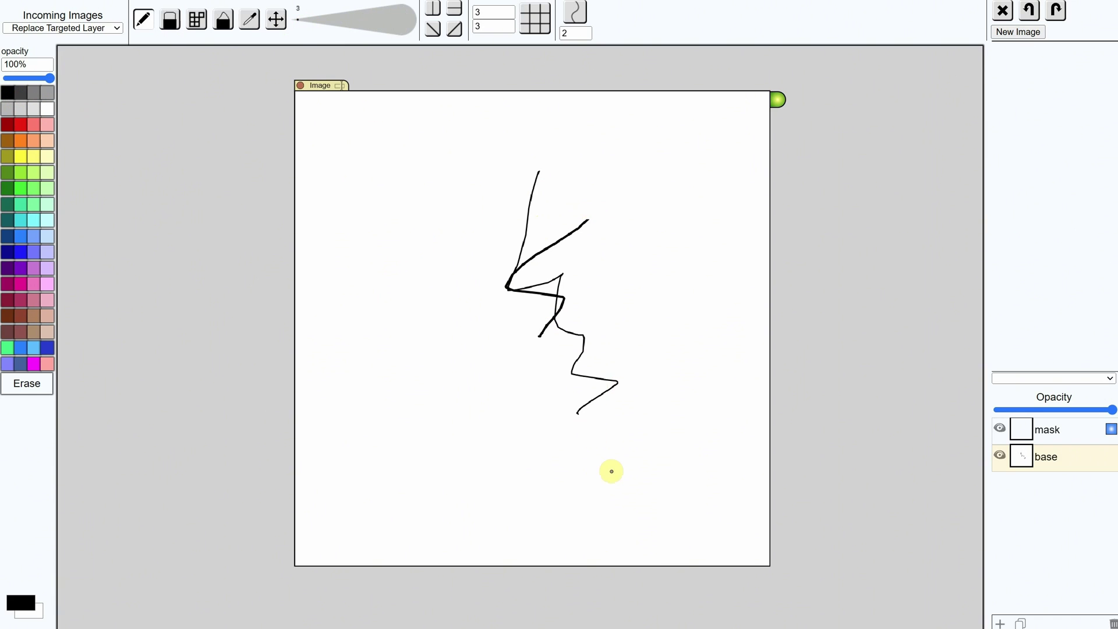
# - Create a new 1024 x 1024 image and draw two long wavy vertical lines with two short arcs between them
pyautogui.click(1001, 34)
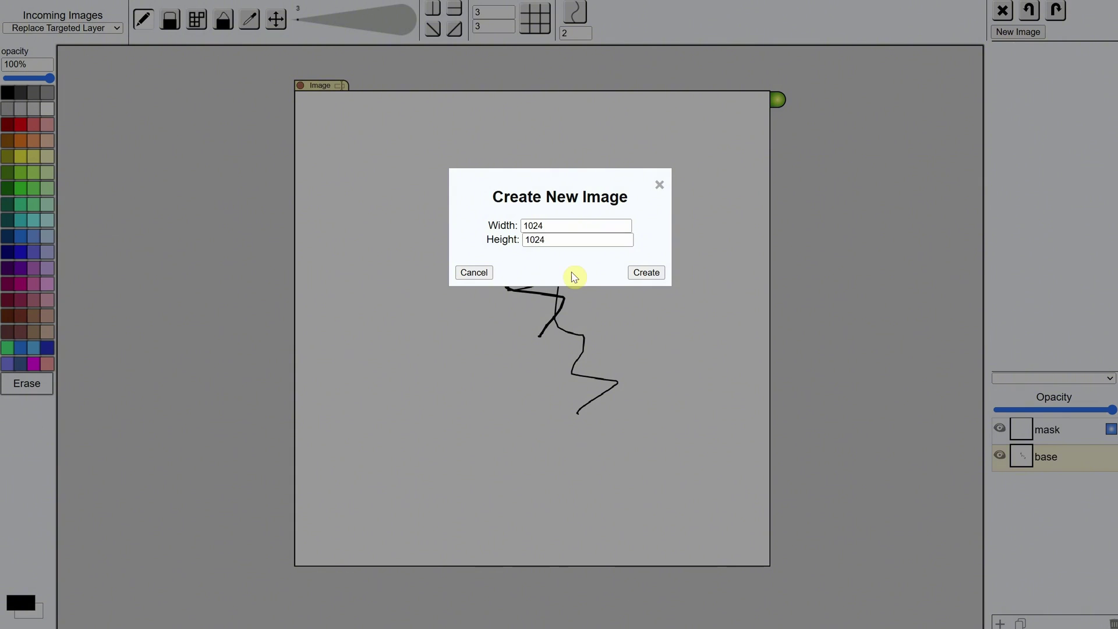
pyautogui.click(655, 274)
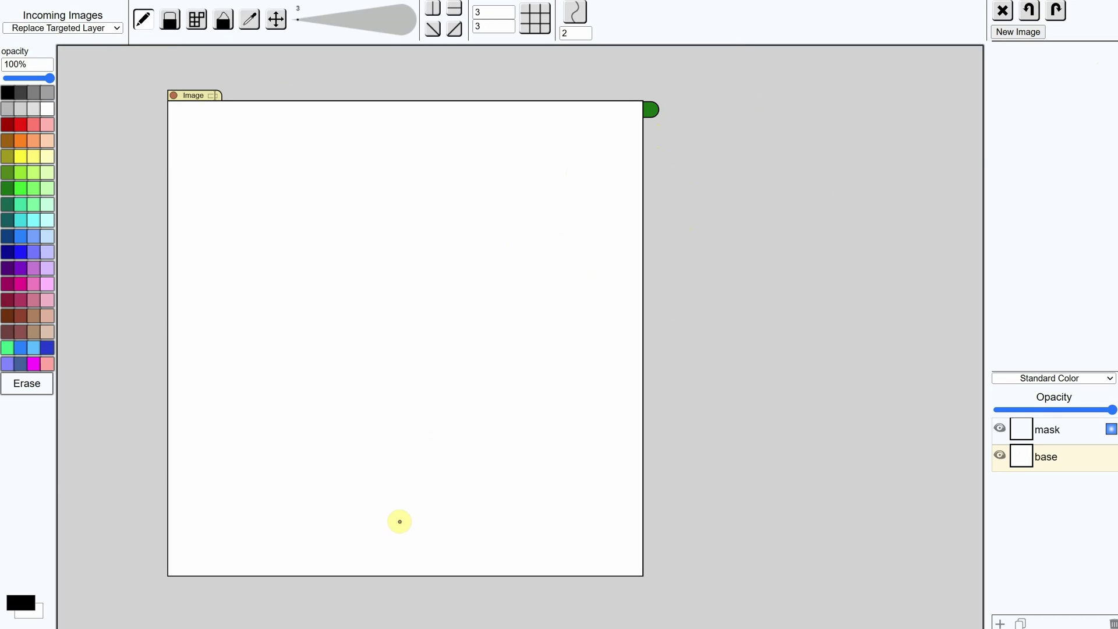
pyautogui.moveTo(381, 521); pyautogui.dragTo(385, 168)
pyautogui.moveTo(480, 181)
pyautogui.mouseDown()
pyautogui.moveTo(515, 235)
pyautogui.moveTo(514, 501)
pyautogui.mouseUp()
pyautogui.moveTo(425, 349); pyautogui.dragTo(395, 432)
pyautogui.moveTo(462, 360); pyautogui.dragTo(484, 431)
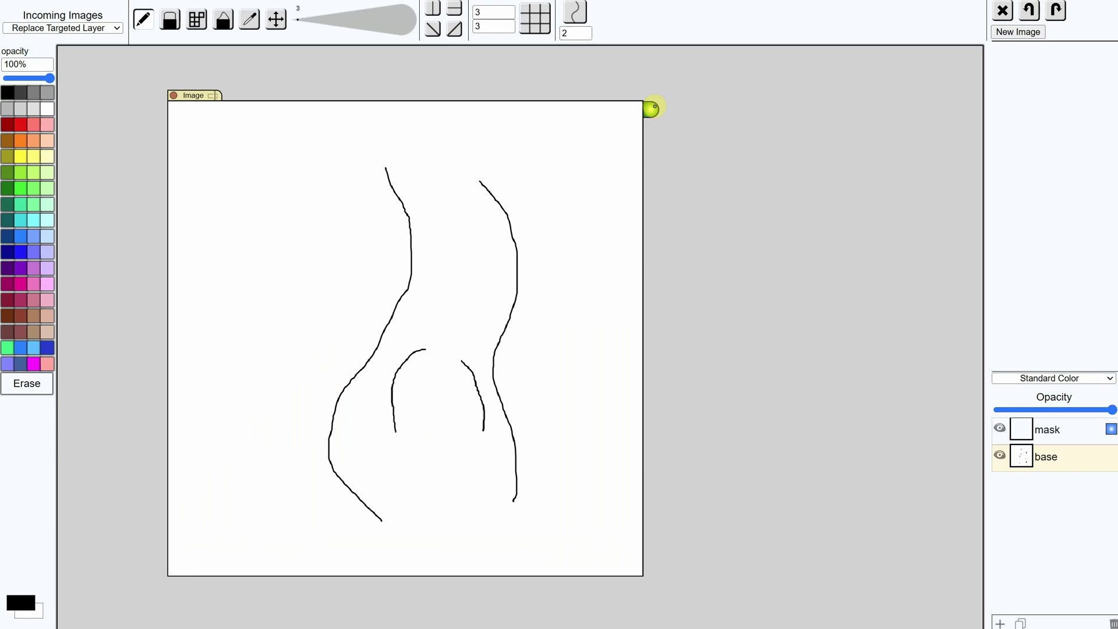
# - Switch to ComfyUI and generate two images from the wavy line sketch
pyautogui.hotkey('ctrl', 'Tab')
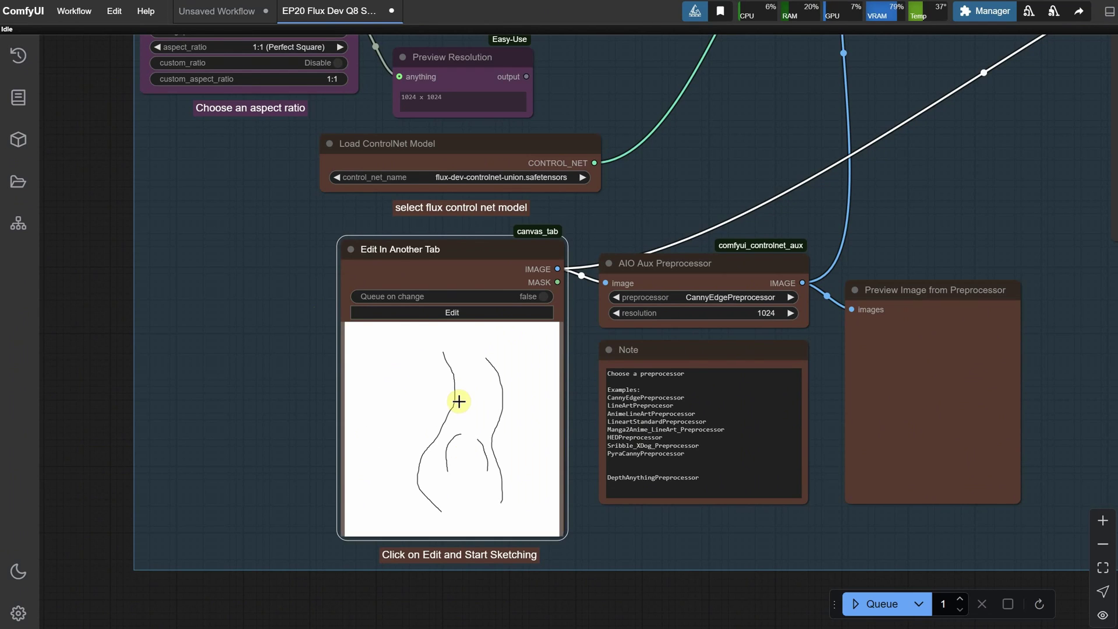
pyautogui.click(862, 603)
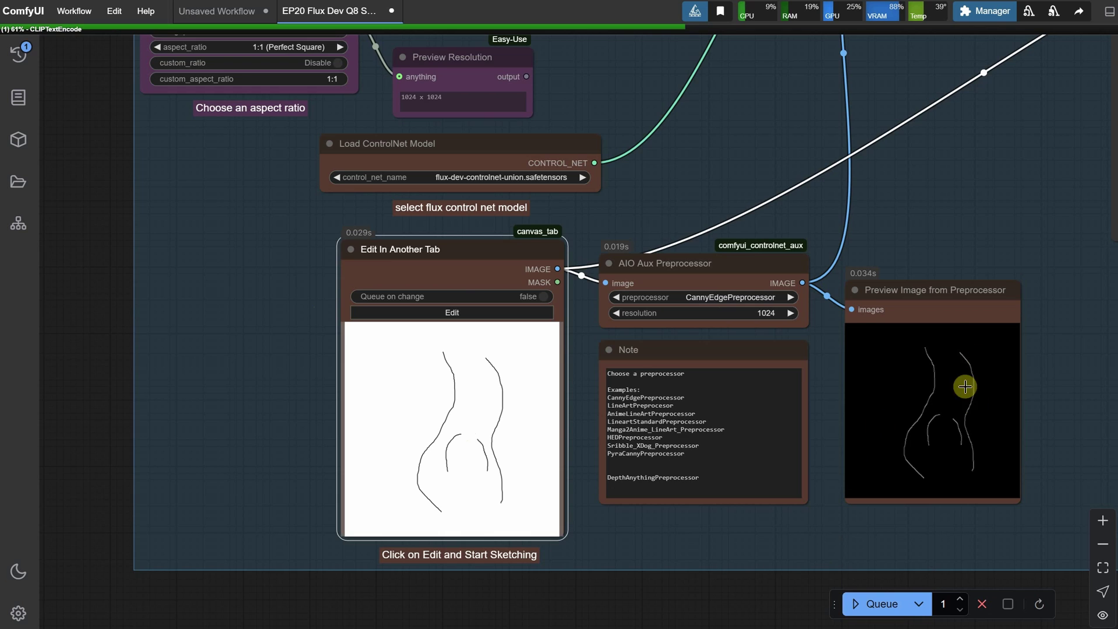
pyautogui.scroll(-3, 963, 386)
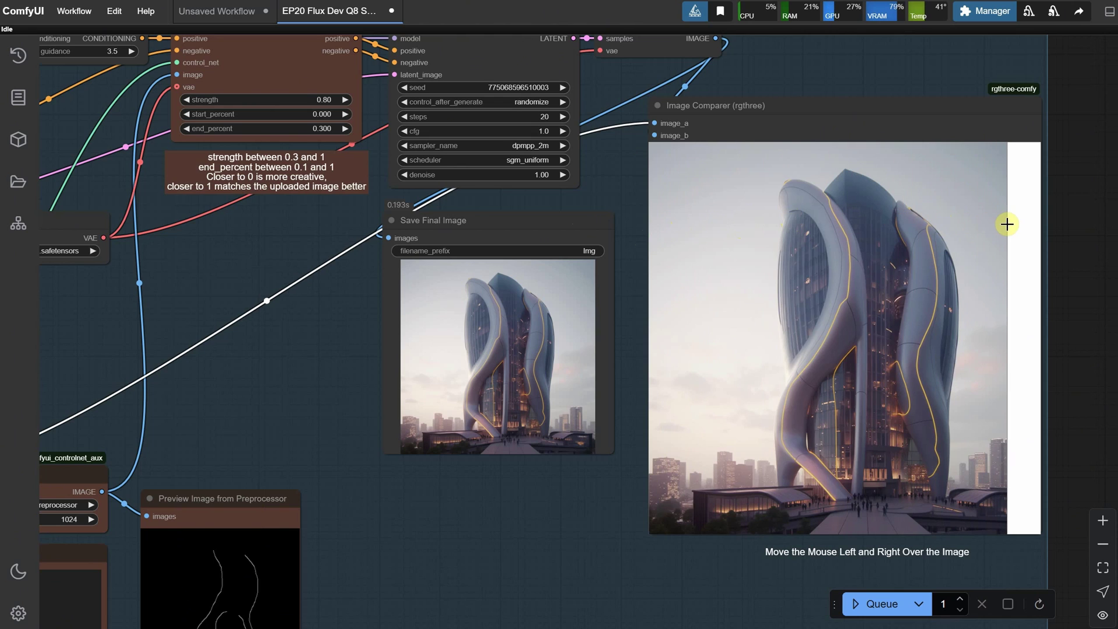
pyautogui.hotkey('ctrl', 'Return')
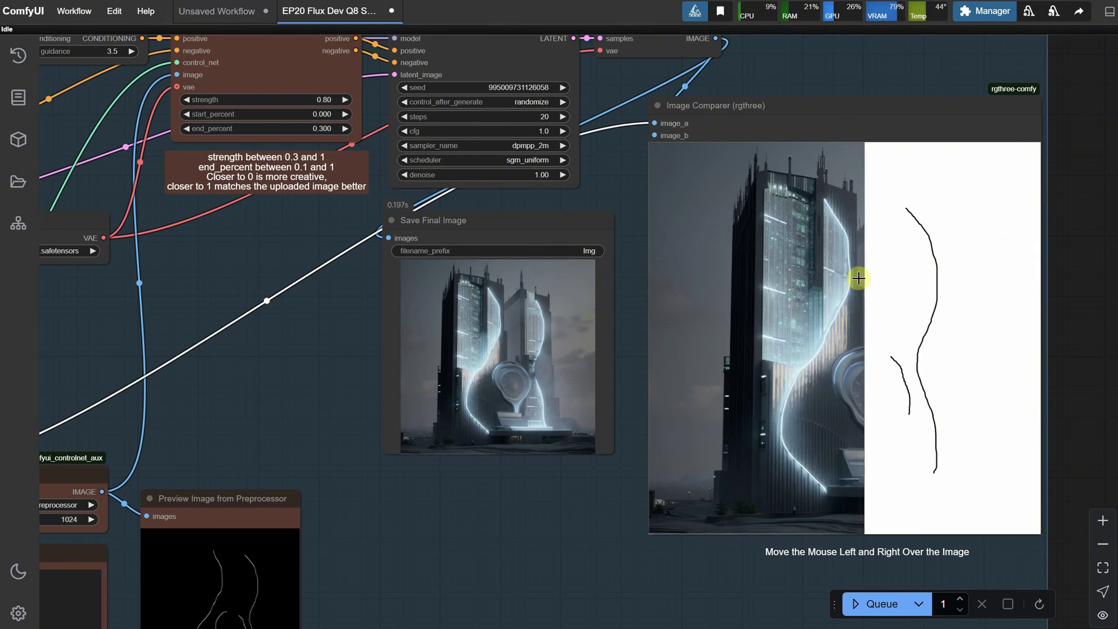
# - Set the Apply ControlNet strength to 0.6 and queue another generation
pyautogui.click(328, 97)
pyautogui.write('0.6')
pyautogui.press('Return')
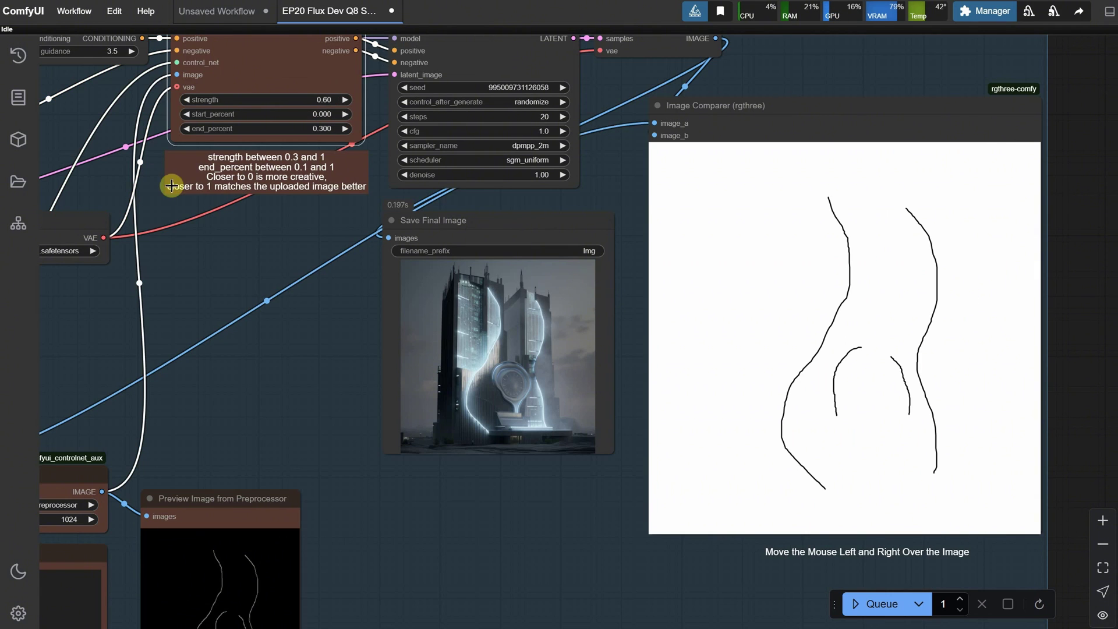
pyautogui.click(864, 606)
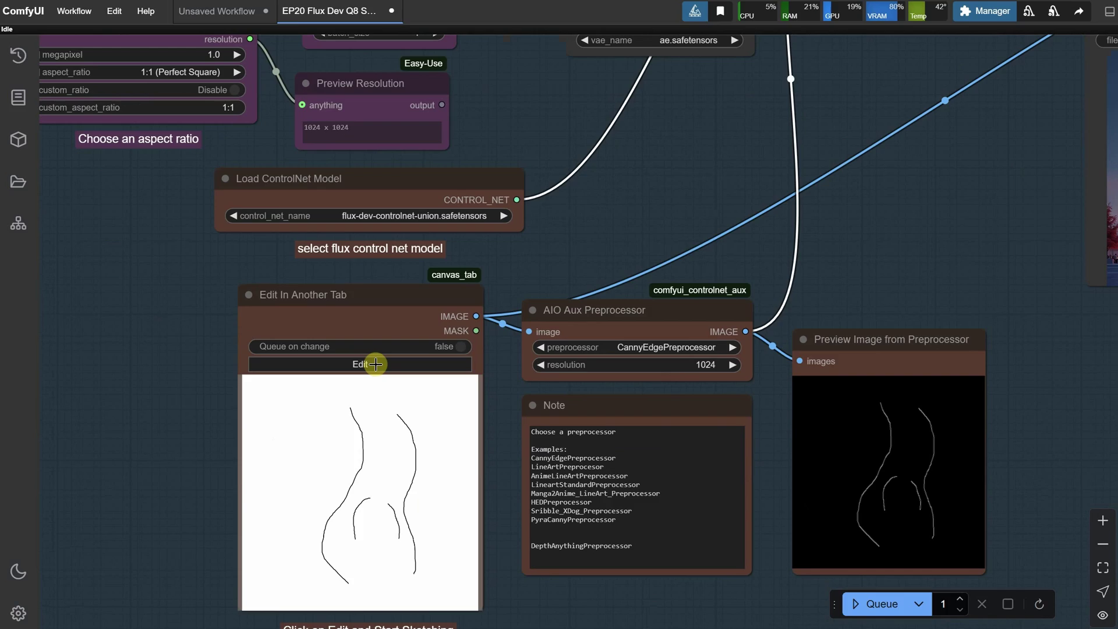
# - Reopen the sketch editor, create a new blank image and draw a tower with a slanted crossing band, a wide base and a small central shape
pyautogui.click(376, 364)
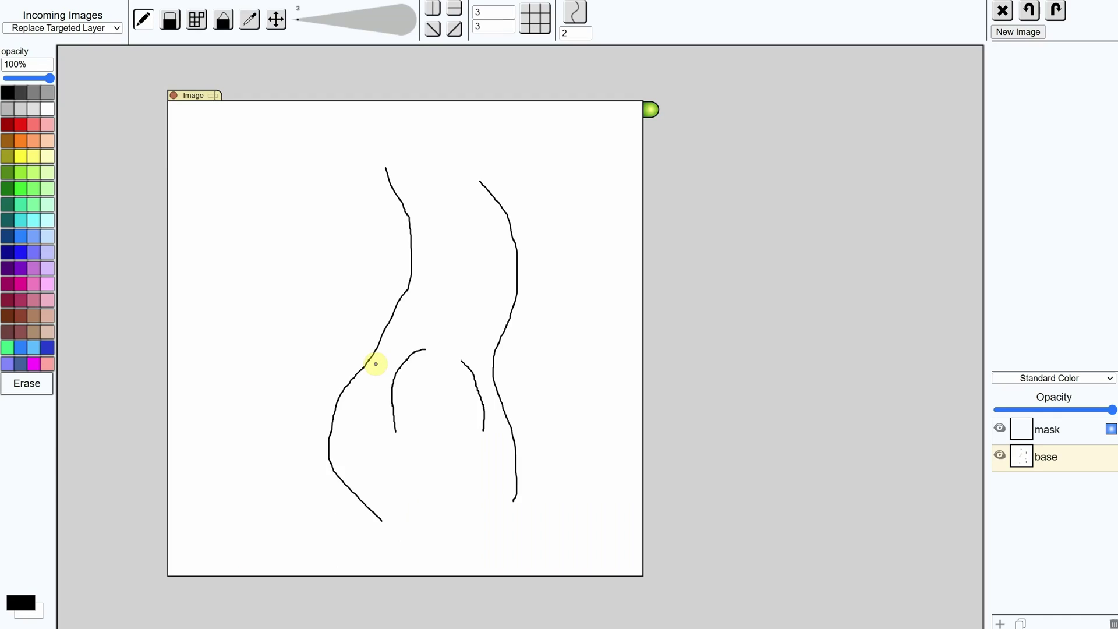
pyautogui.click(1018, 31)
pyautogui.click(644, 270)
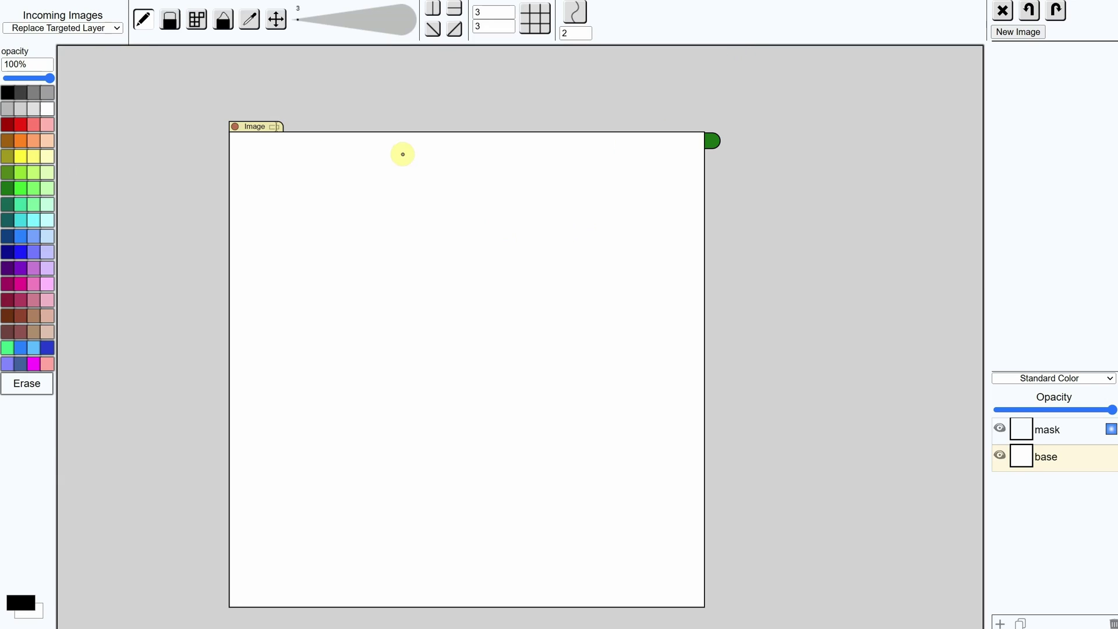
pyautogui.moveTo(390, 550)
pyautogui.mouseDown()
pyautogui.moveTo(531, 188)
pyautogui.moveTo(386, 554)
pyautogui.mouseUp()
pyautogui.moveTo(385, 292); pyautogui.dragTo(383, 324)
pyautogui.moveTo(379, 384); pyautogui.dragTo(378, 391)
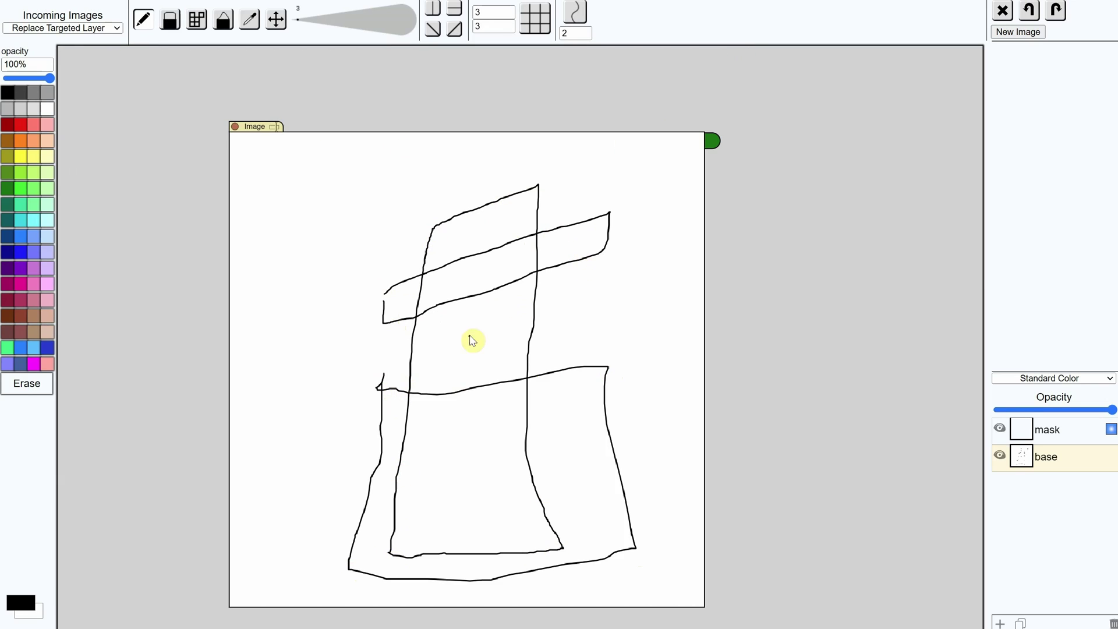
pyautogui.moveTo(454, 341); pyautogui.dragTo(460, 349)
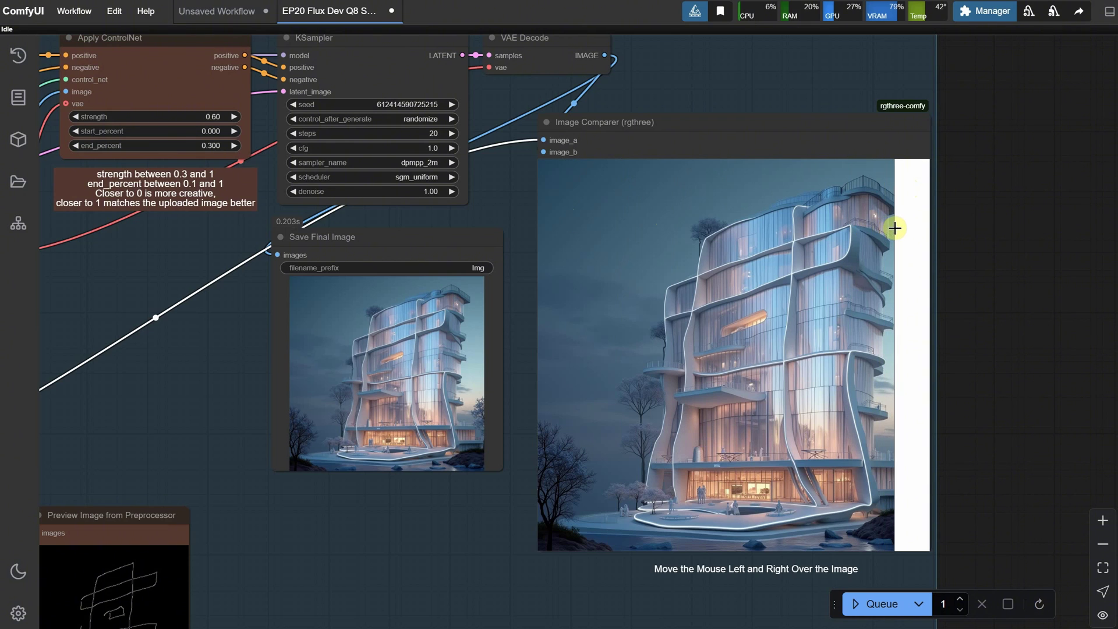
# - Set the AIO Aux Preprocessor to DepthAnythingPreprocessor and queue a generation from the tower sketch
pyautogui.scroll(-8, 736, 244)
pyautogui.scroll(9, 466, 344)
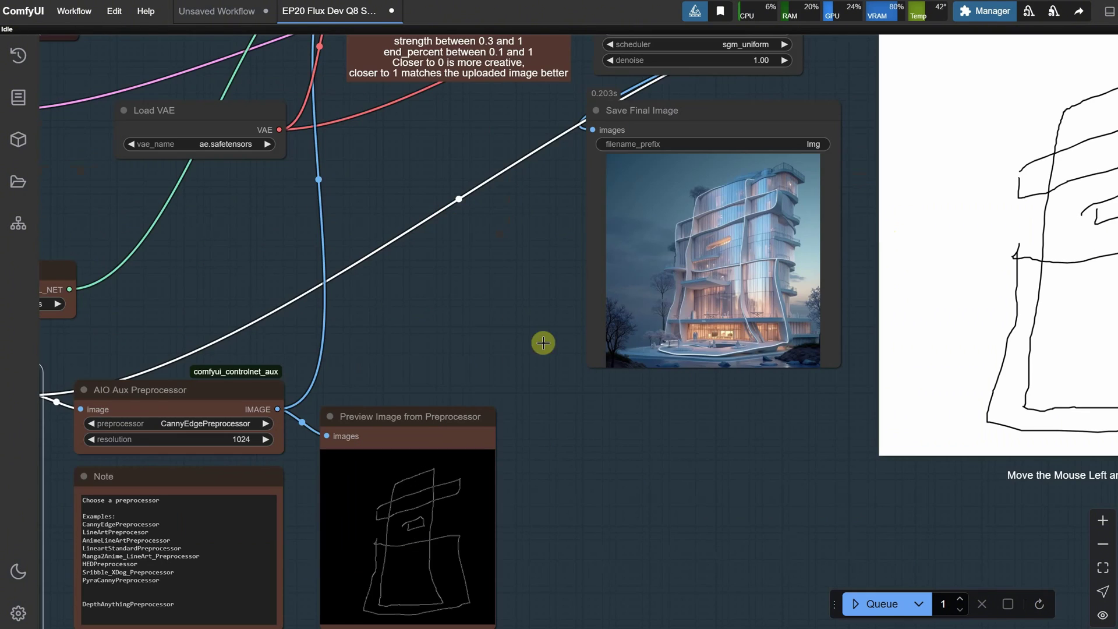
pyautogui.click(233, 423)
pyautogui.write('Dep')
pyautogui.click(283, 453)
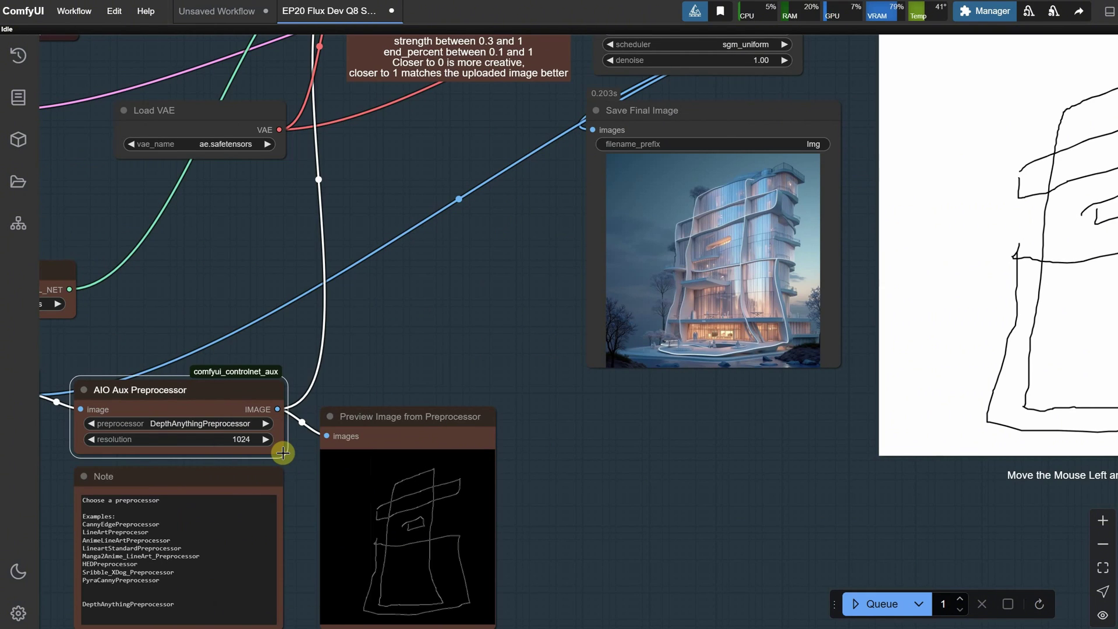
pyautogui.click(880, 604)
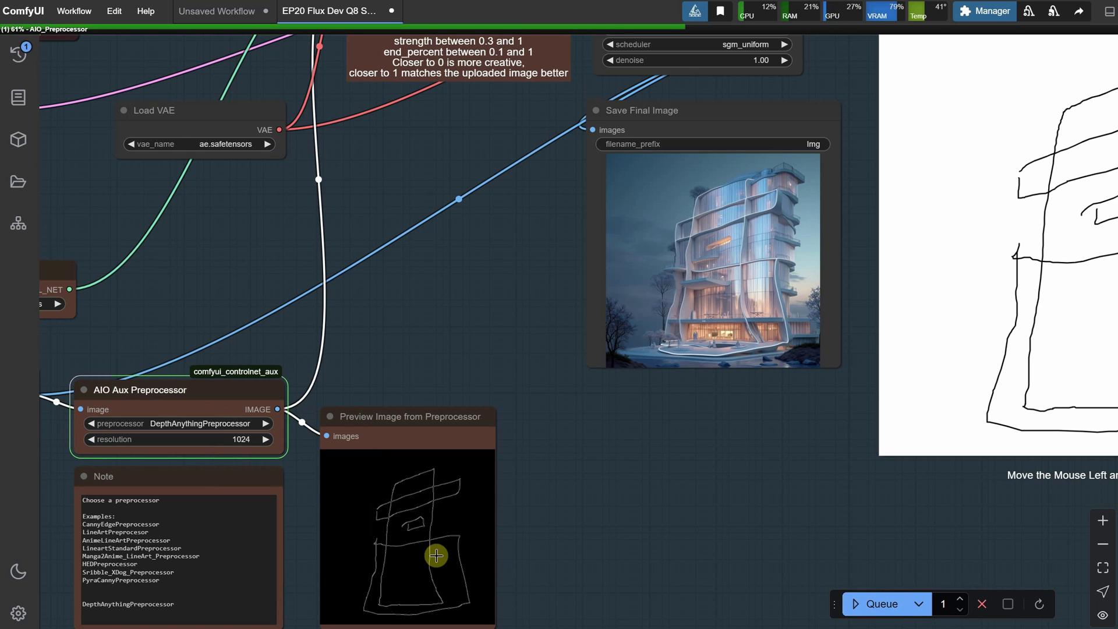
pyautogui.scroll(5, 424, 510)
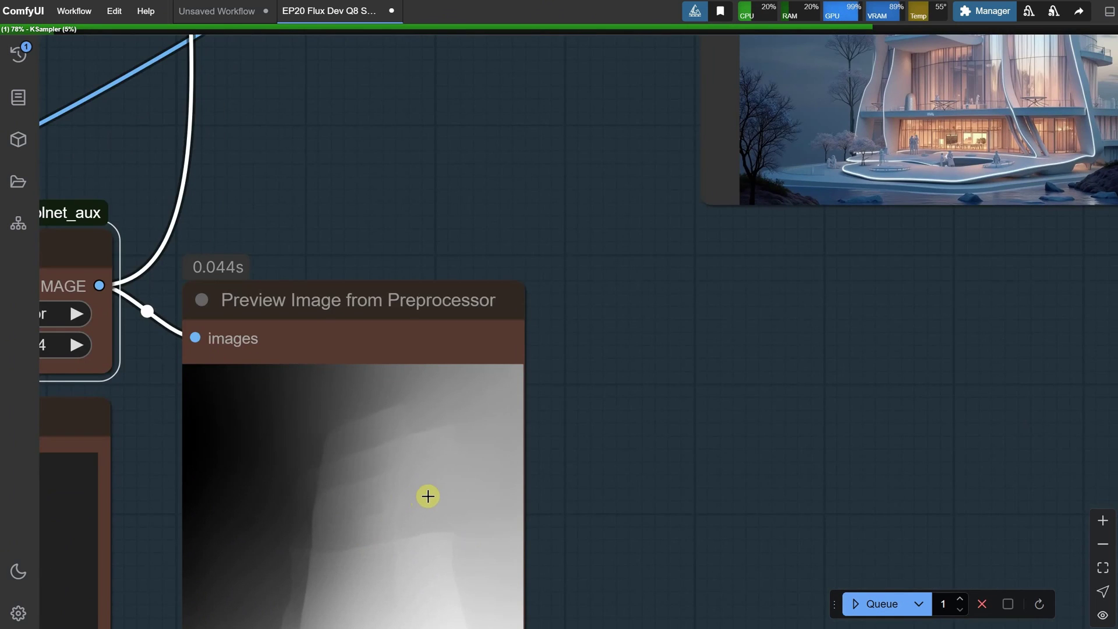
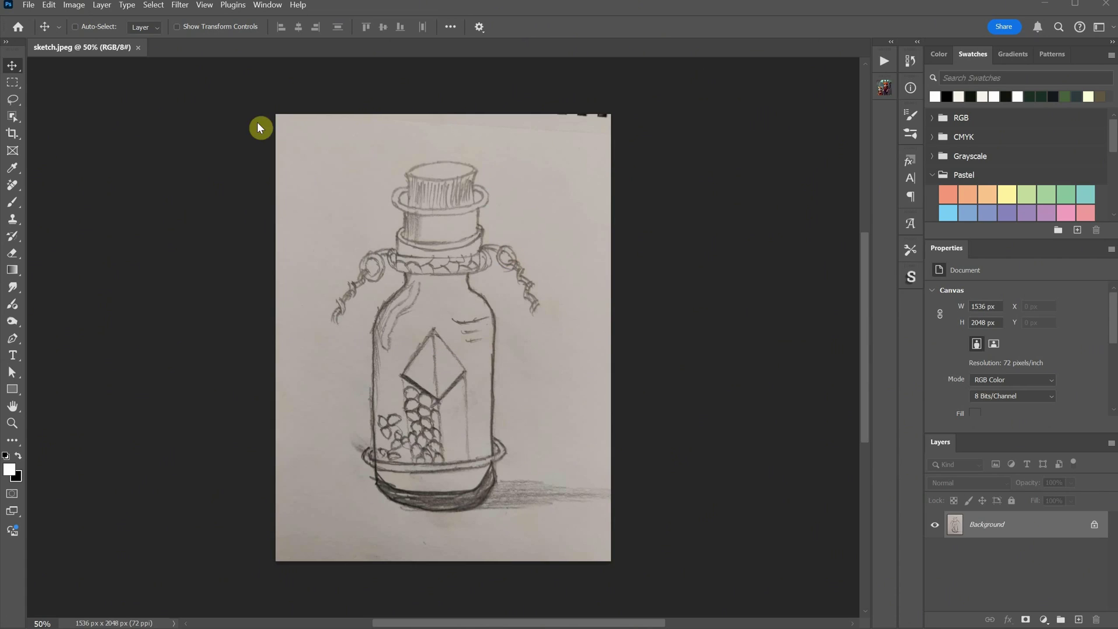
# - Activate the Crop tool on the bottle sketch and try the 16:9, 9:16 and 4:5 (8:10) ratios
pyautogui.click(13, 135)
pyautogui.click(101, 28)
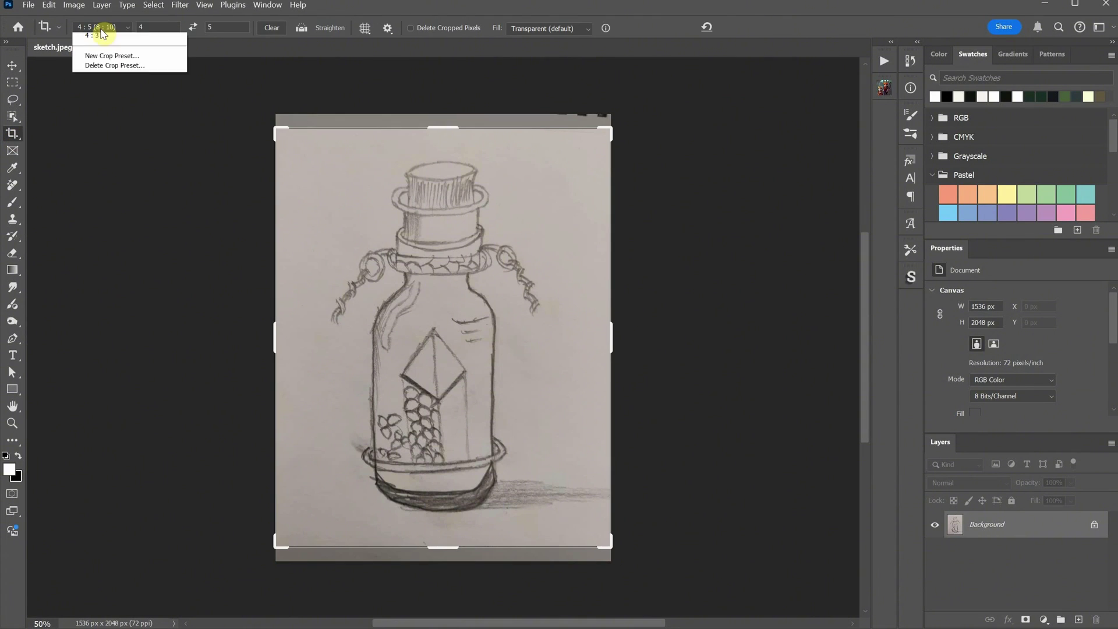
pyautogui.click(137, 118)
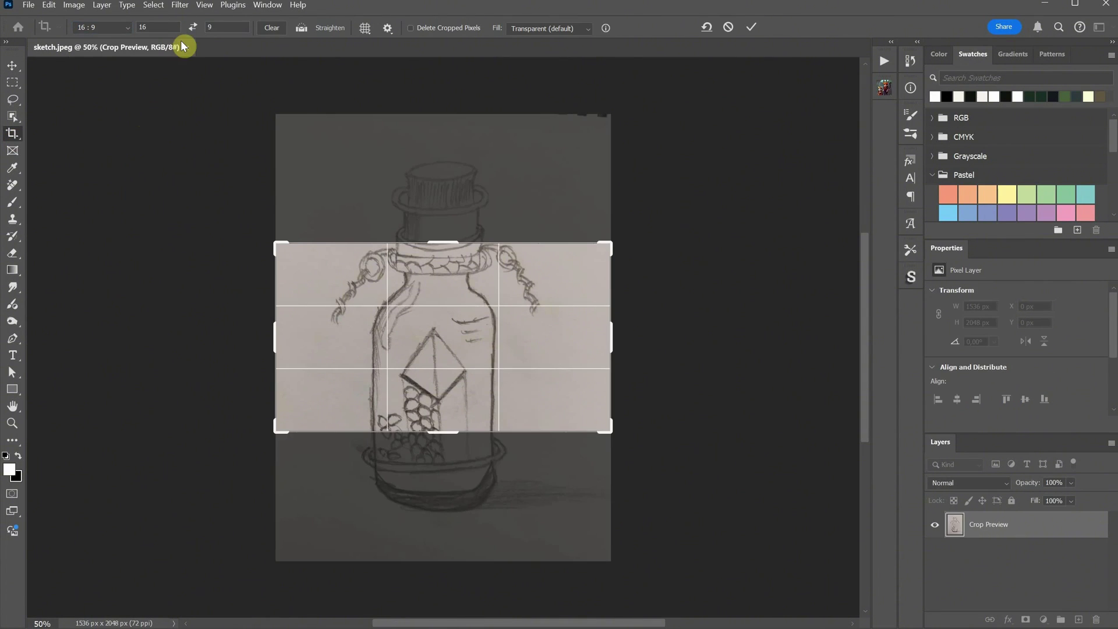
pyautogui.click(193, 29)
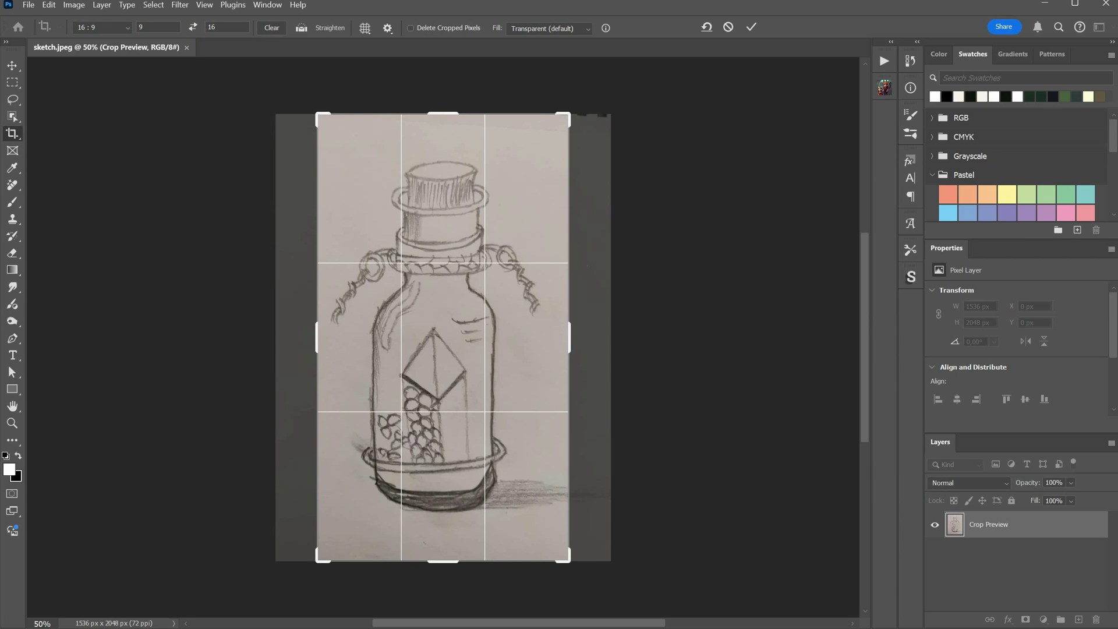
pyautogui.click(107, 28)
pyautogui.click(135, 102)
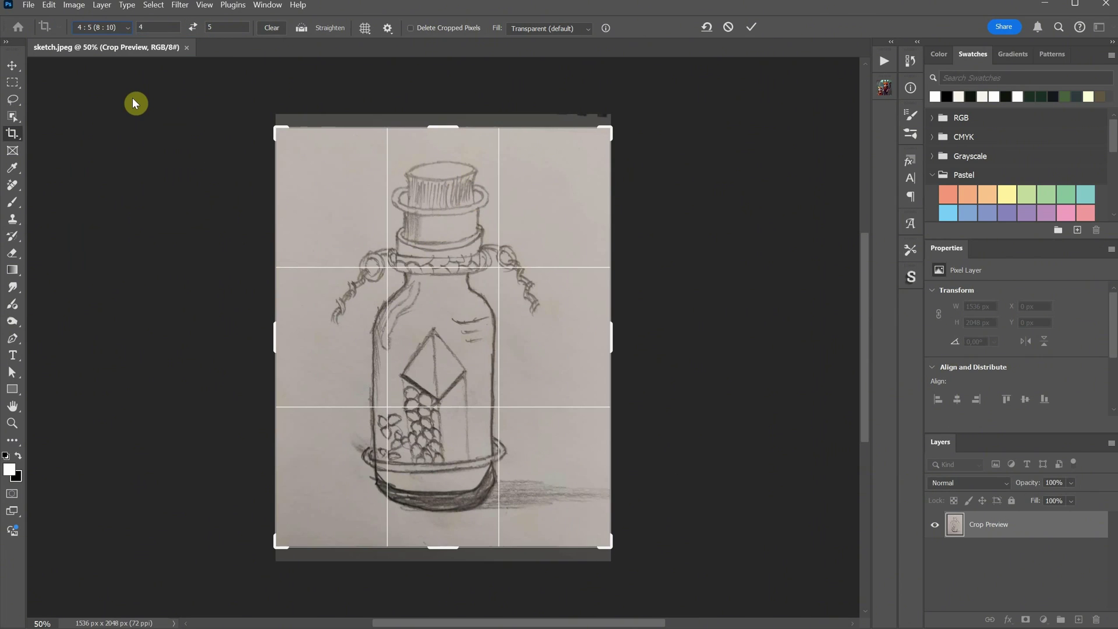
# - Set the crop ratio to 2:3, tighten the frame around the bottle and apply the crop
pyautogui.click(145, 27)
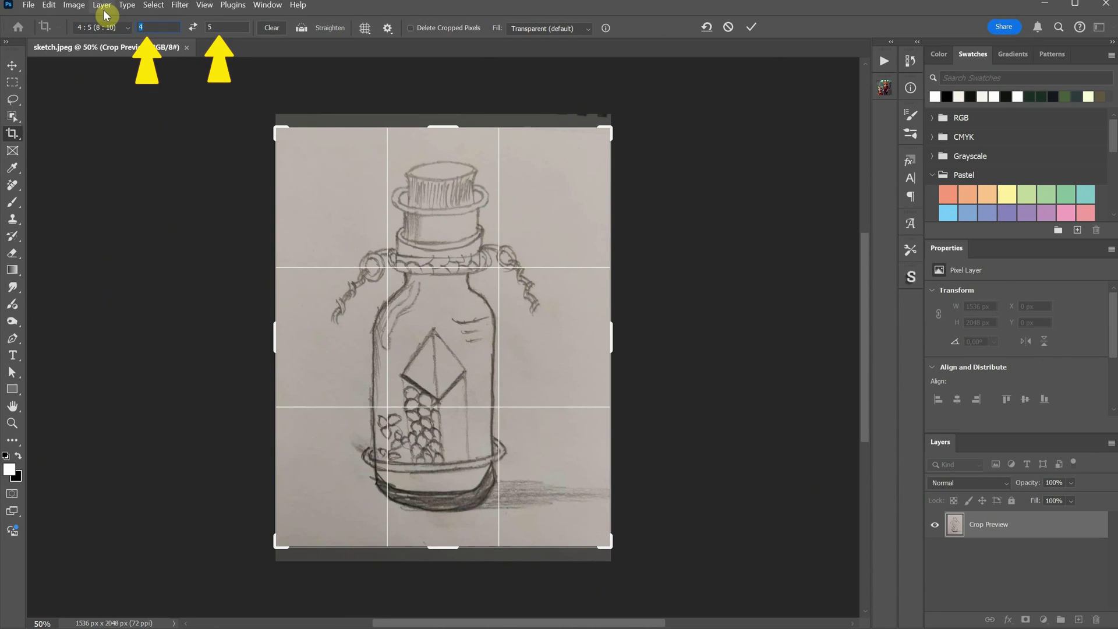
pyautogui.write('2')
pyautogui.press('Tab')
pyautogui.write('3')
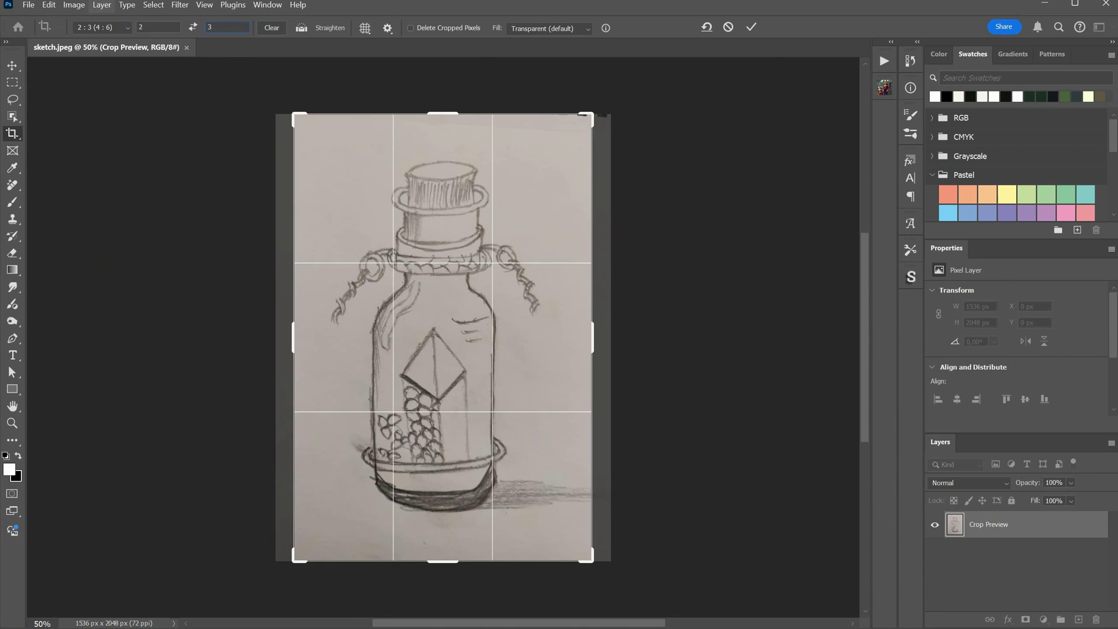
pyautogui.press('Return')
pyautogui.click(271, 117)
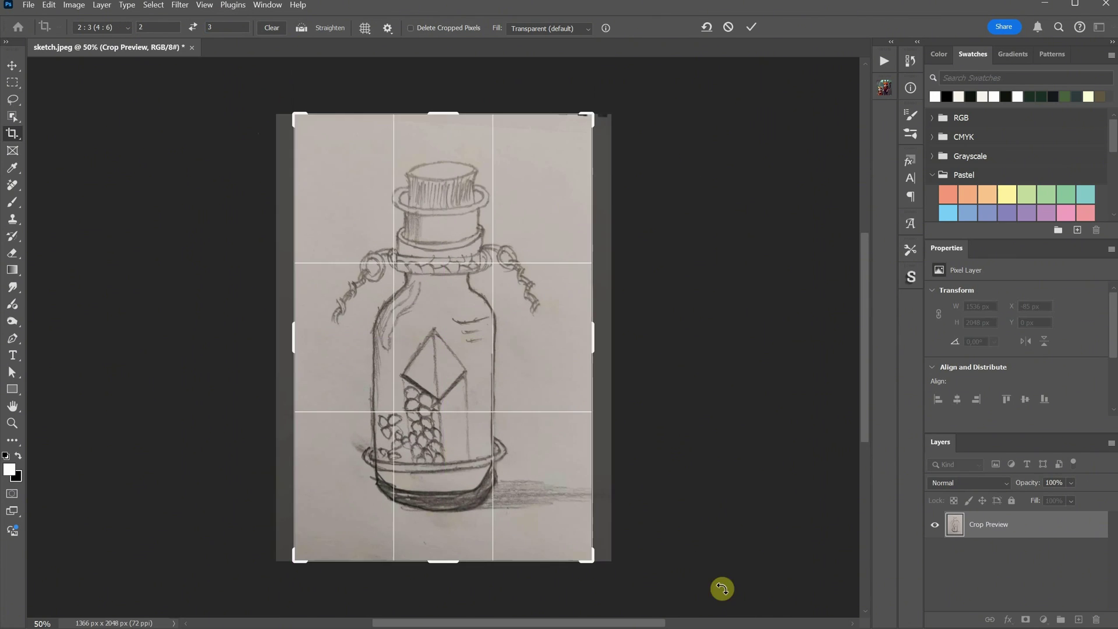
pyautogui.moveTo(593, 115); pyautogui.dragTo(568, 135)
pyautogui.press('Return')
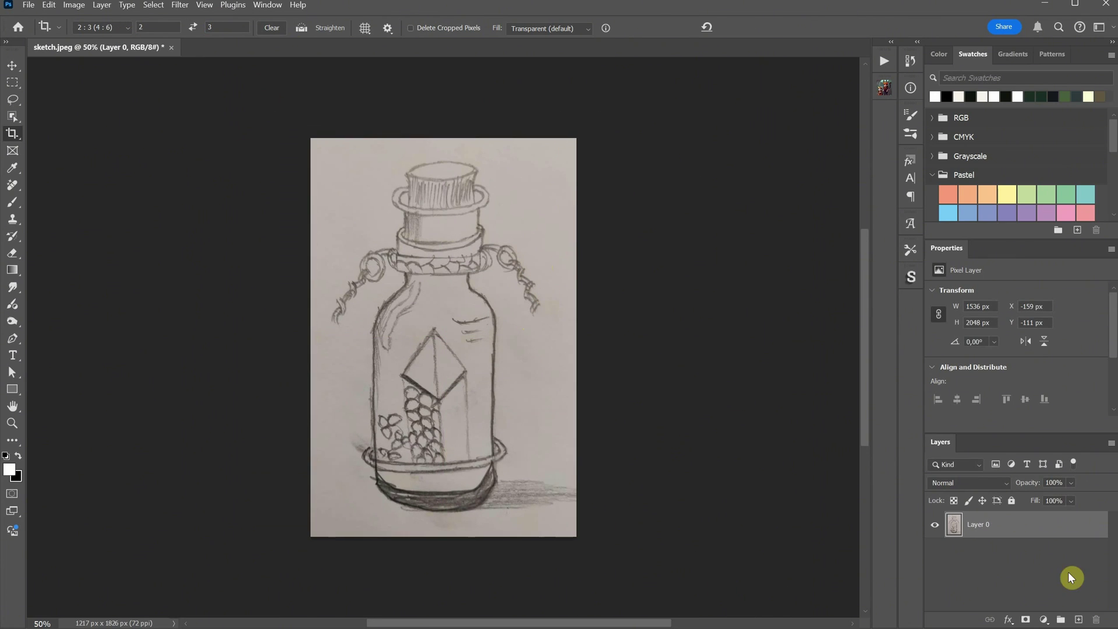
# - Add a Black & White adjustment layer and a Brightness/Contrast layer with brightness 62 and contrast 65
pyautogui.click(1038, 618)
pyautogui.click(1072, 513)
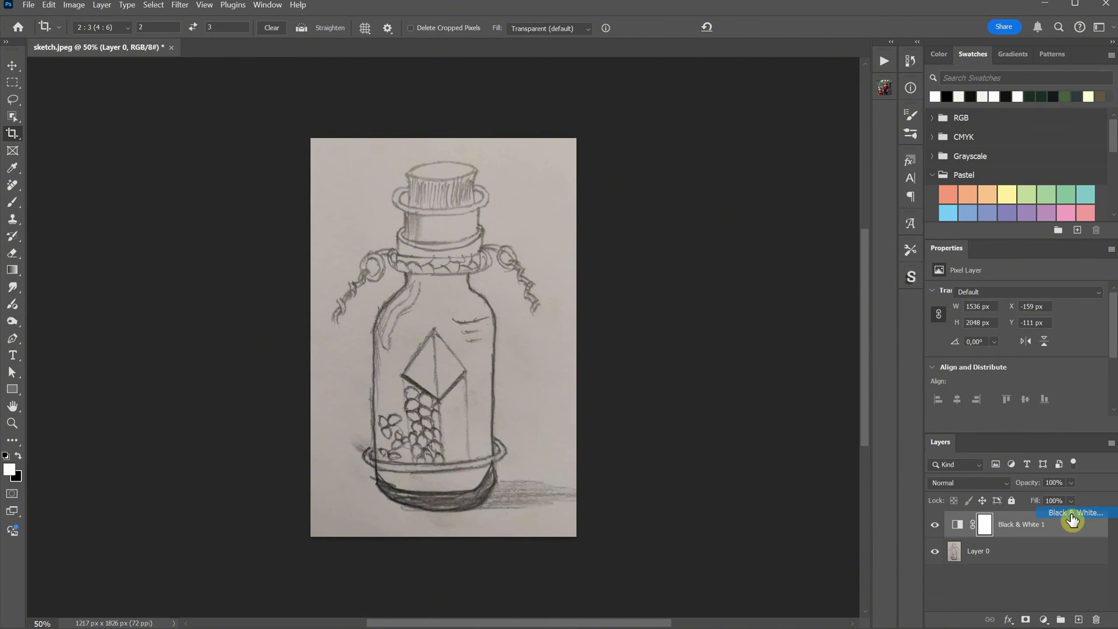
pyautogui.click(1045, 621)
pyautogui.click(1029, 412)
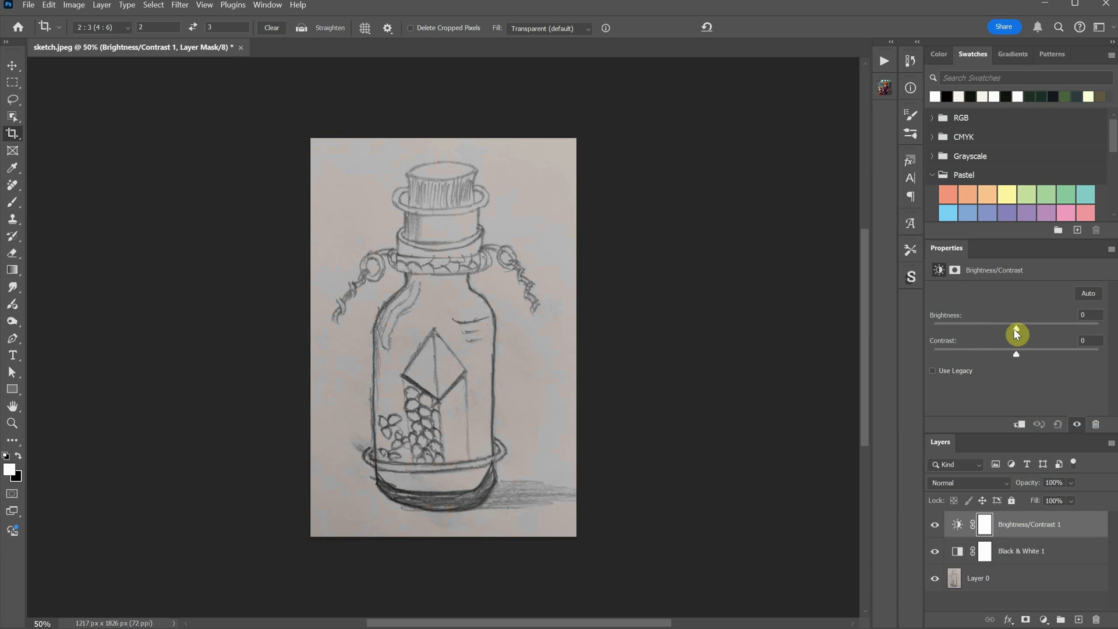
pyautogui.moveTo(1016, 329)
pyautogui.mouseDown()
pyautogui.moveTo(1046, 331)
pyautogui.moveTo(1075, 370)
pyautogui.mouseUp()
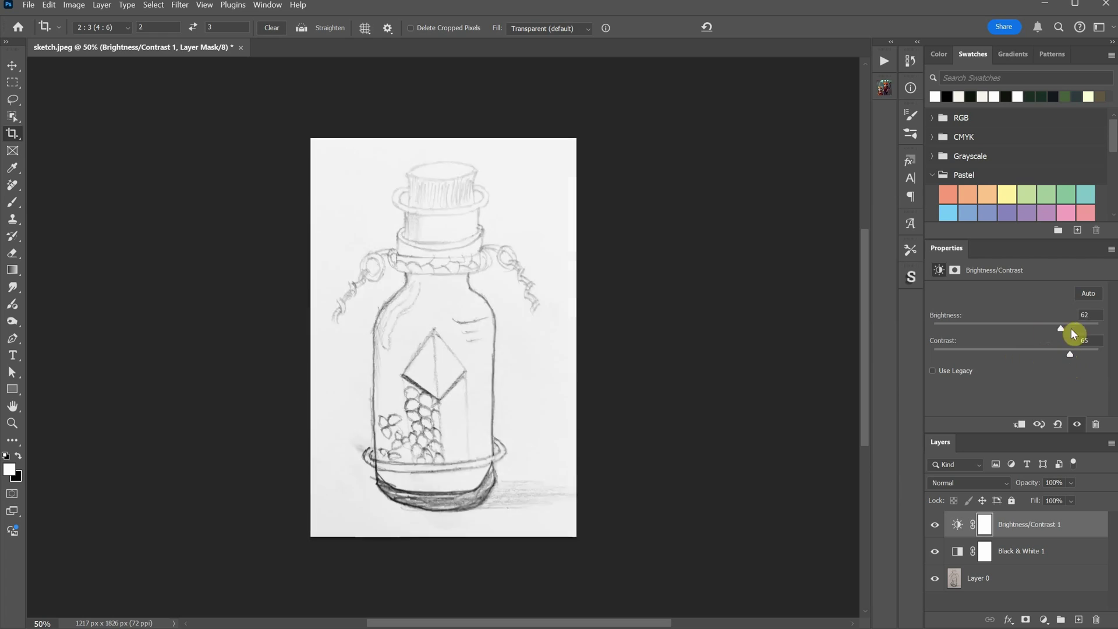
# - Add a Levels adjustment layer and darken the pencil lines with a shadow input of 20 and a midtone input of 0,78
pyautogui.click(1047, 620)
pyautogui.click(1051, 427)
pyautogui.moveTo(1099, 387); pyautogui.dragTo(1097, 389)
pyautogui.moveTo(952, 386)
pyautogui.mouseDown()
pyautogui.moveTo(1048, 394)
pyautogui.moveTo(1039, 388)
pyautogui.mouseUp()
# - Add a second Brightness/Contrast adjustment layer above Levels and fine-tune its sliders
pyautogui.click(1044, 619)
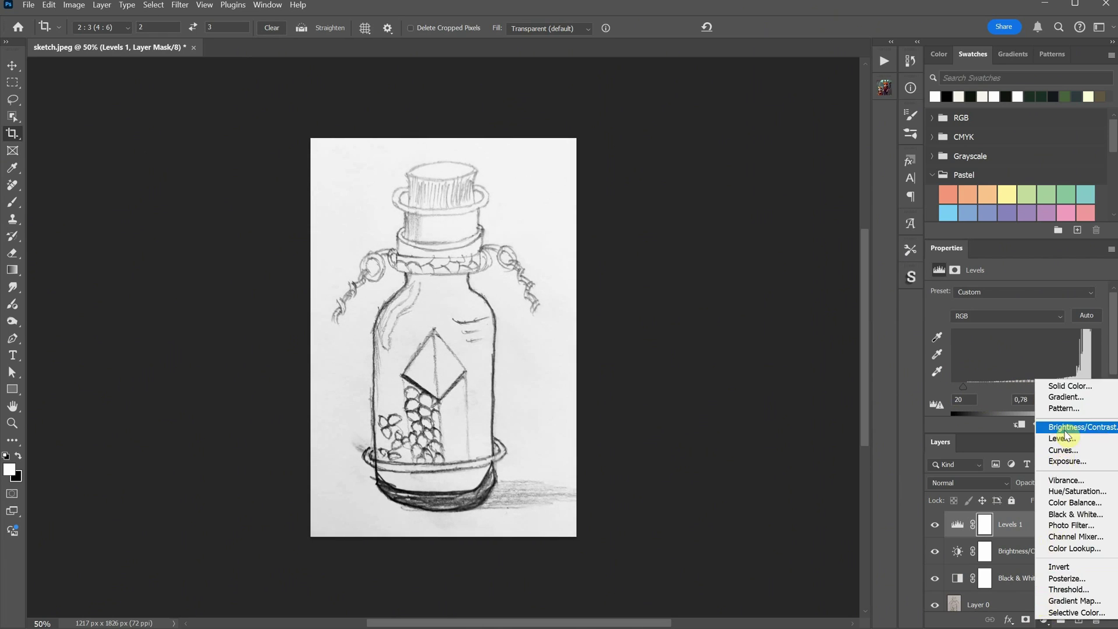
pyautogui.click(994, 426)
pyautogui.moveTo(1016, 326); pyautogui.dragTo(1022, 362)
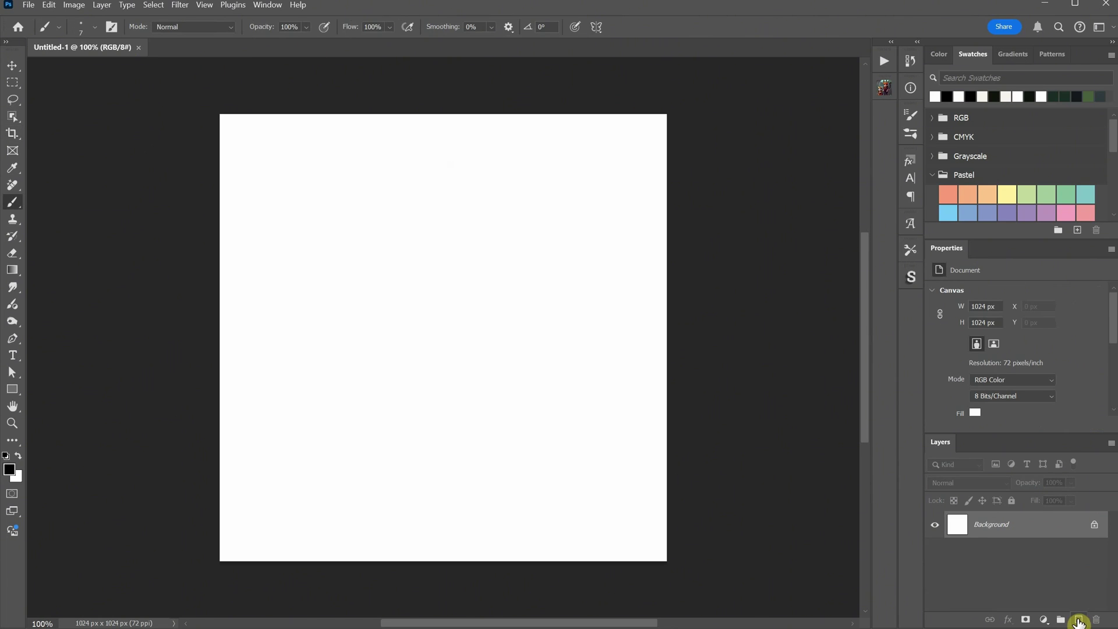
# - Add a new layer to the blank 1024 x 1024 px document, draw a freehand brush stroke on it and undo the stroke
pyautogui.click(1078, 620)
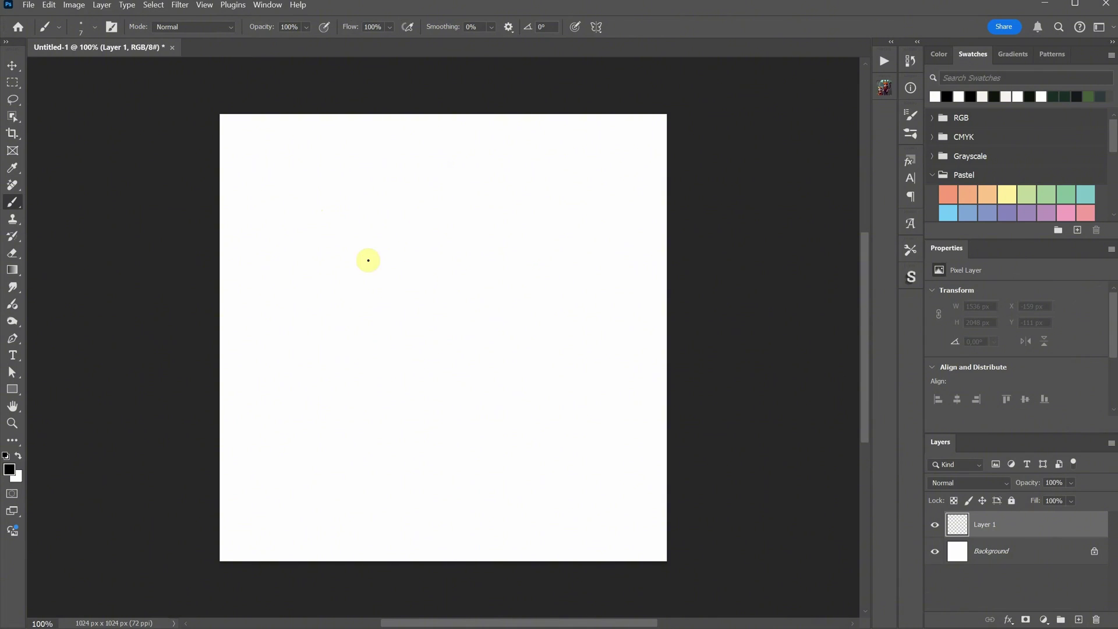
pyautogui.moveTo(367, 260)
pyautogui.mouseDown()
pyautogui.moveTo(572, 307)
pyautogui.moveTo(588, 344)
pyautogui.mouseUp()
pyautogui.hotkey('ctrl', 'z')
# - Turn on vertical paint symmetry with its default axis, test a mirrored brush stroke and undo it
pyautogui.click(597, 26)
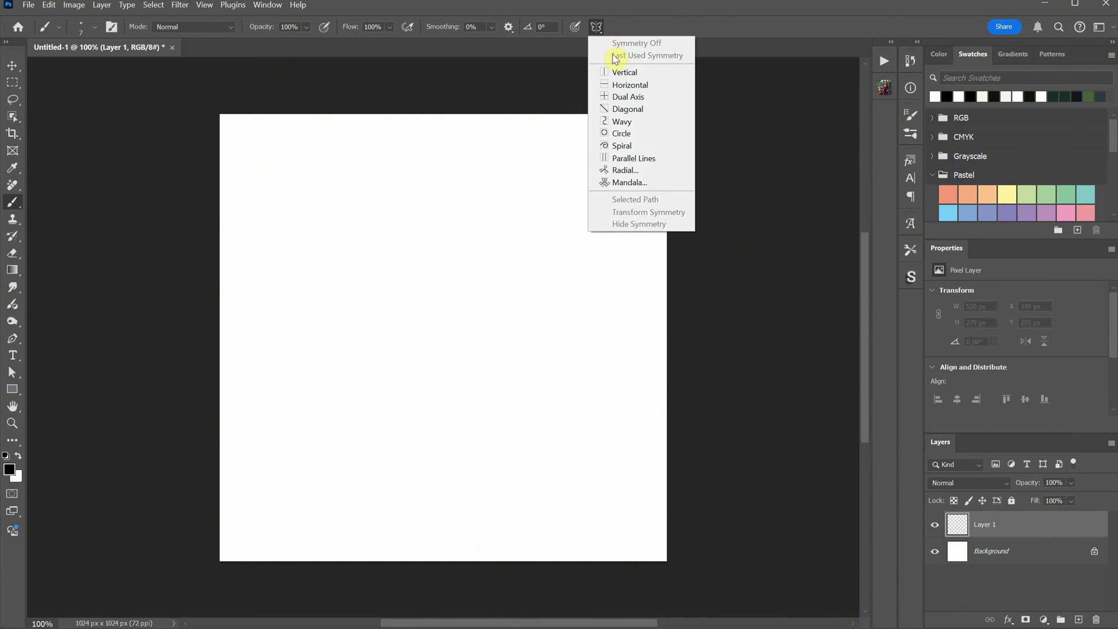
pyautogui.click(617, 70)
pyautogui.press('Return')
pyautogui.moveTo(534, 359)
pyautogui.mouseDown()
pyautogui.moveTo(439, 252)
pyautogui.moveTo(569, 344)
pyautogui.moveTo(531, 374)
pyautogui.mouseUp()
pyautogui.hotkey('ctrl', 'z')
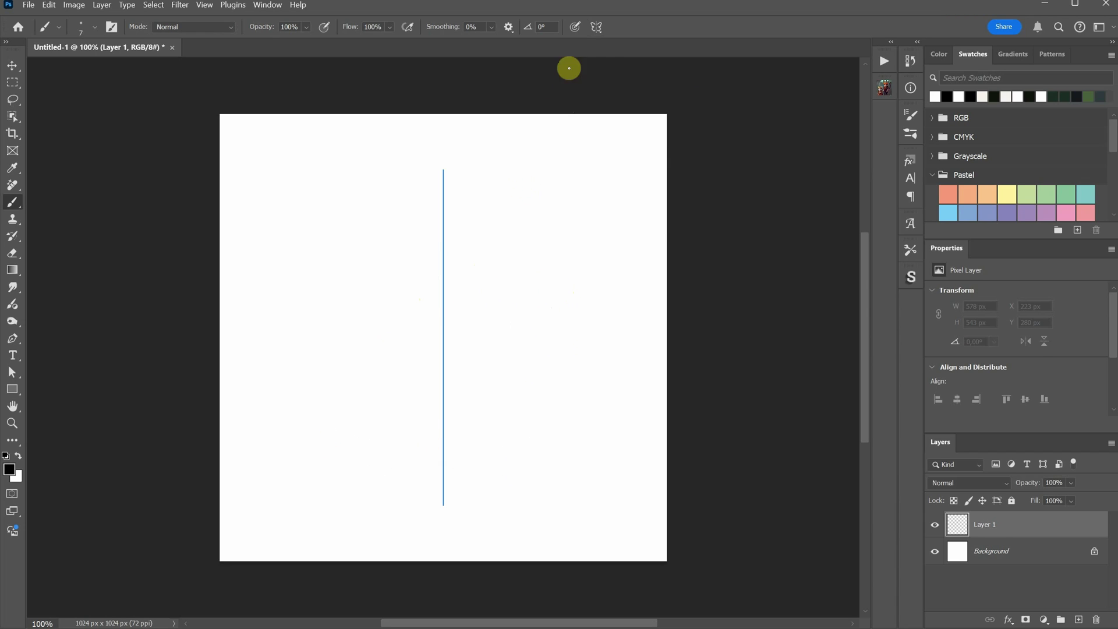
# - Set up Mandala paint symmetry with a segment count of 3 and accept its default axes
pyautogui.click(596, 27)
pyautogui.click(643, 185)
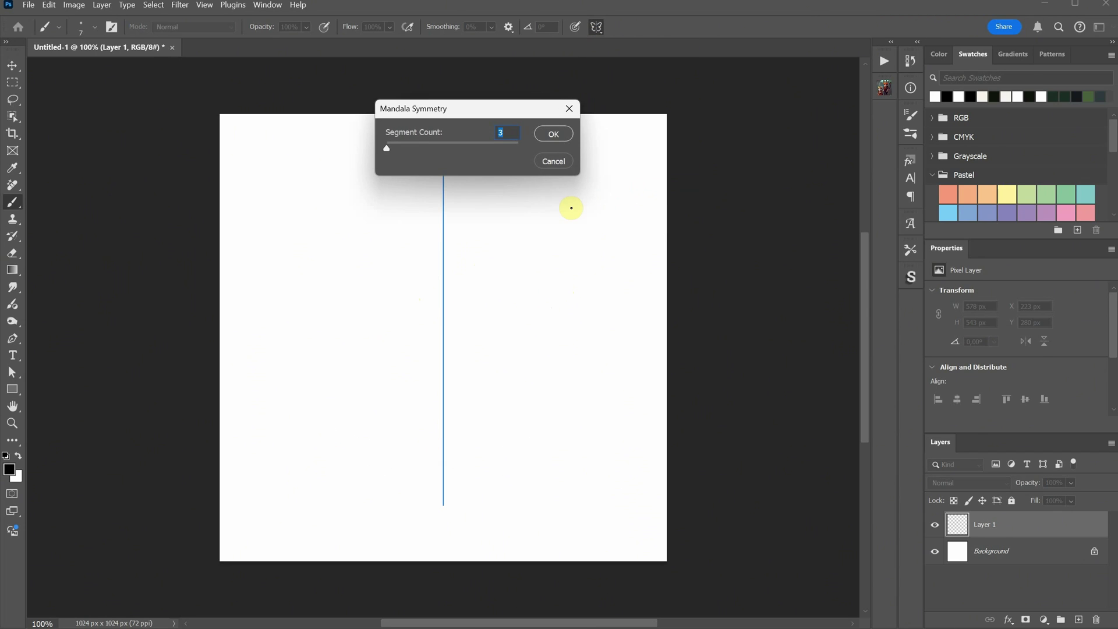
pyautogui.click(553, 133)
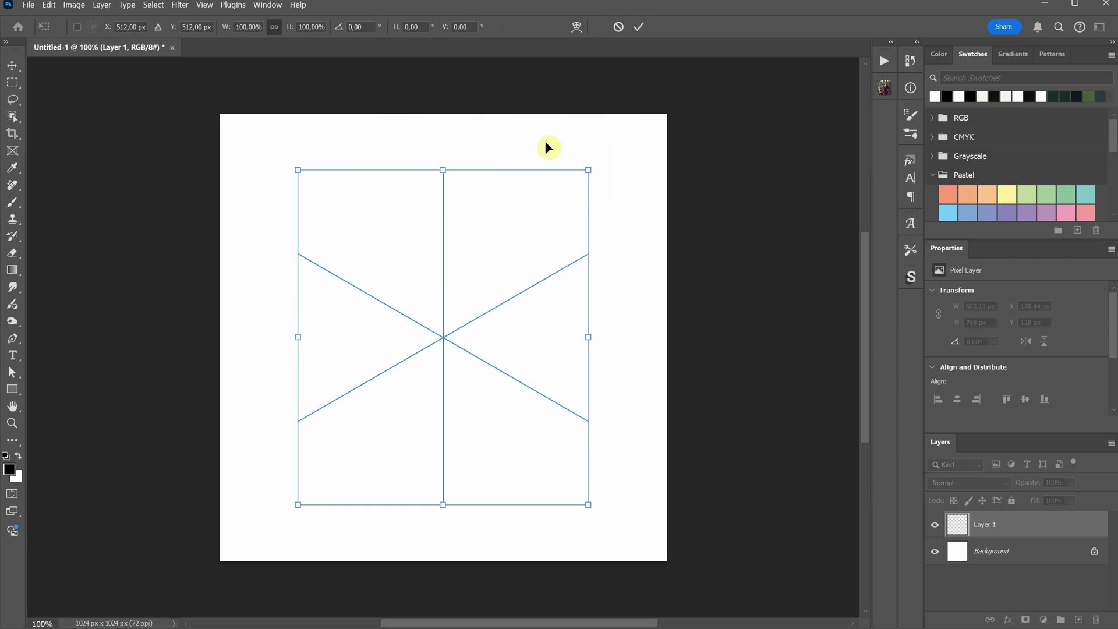
pyautogui.press('Return')
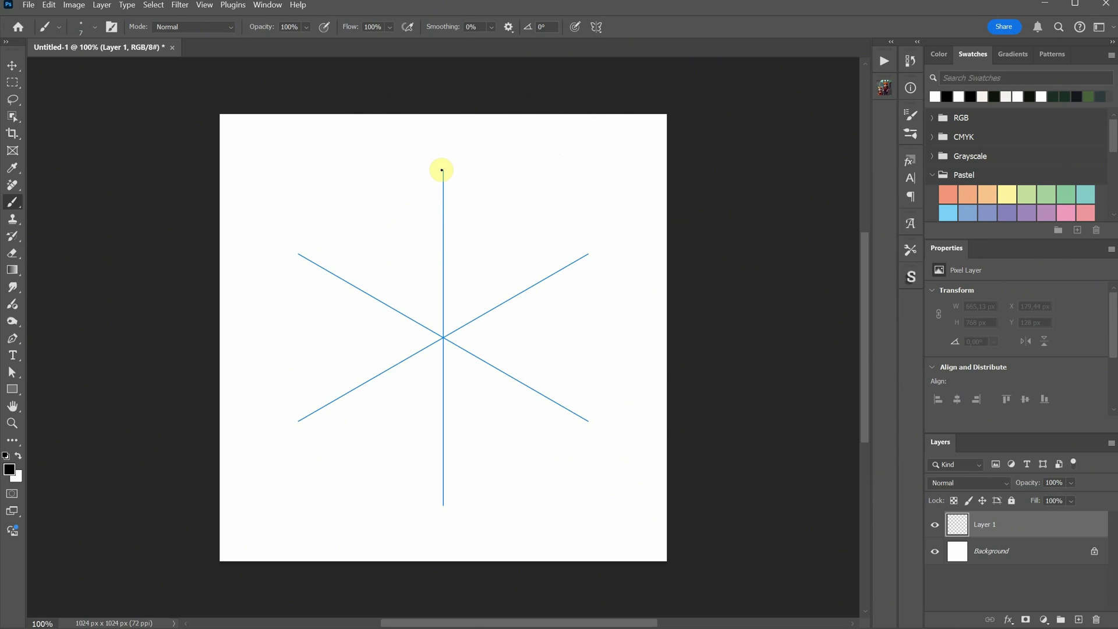
# - Draw a snowflake outline with a faceted centre using mirrored brush strokes, and copy the whole canvas
pyautogui.moveTo(437, 170)
pyautogui.mouseDown()
pyautogui.moveTo(434, 200)
pyautogui.moveTo(415, 196)
pyautogui.moveTo(435, 276)
pyautogui.moveTo(410, 279)
pyautogui.moveTo(454, 299)
pyautogui.moveTo(468, 329)
pyautogui.mouseUp()
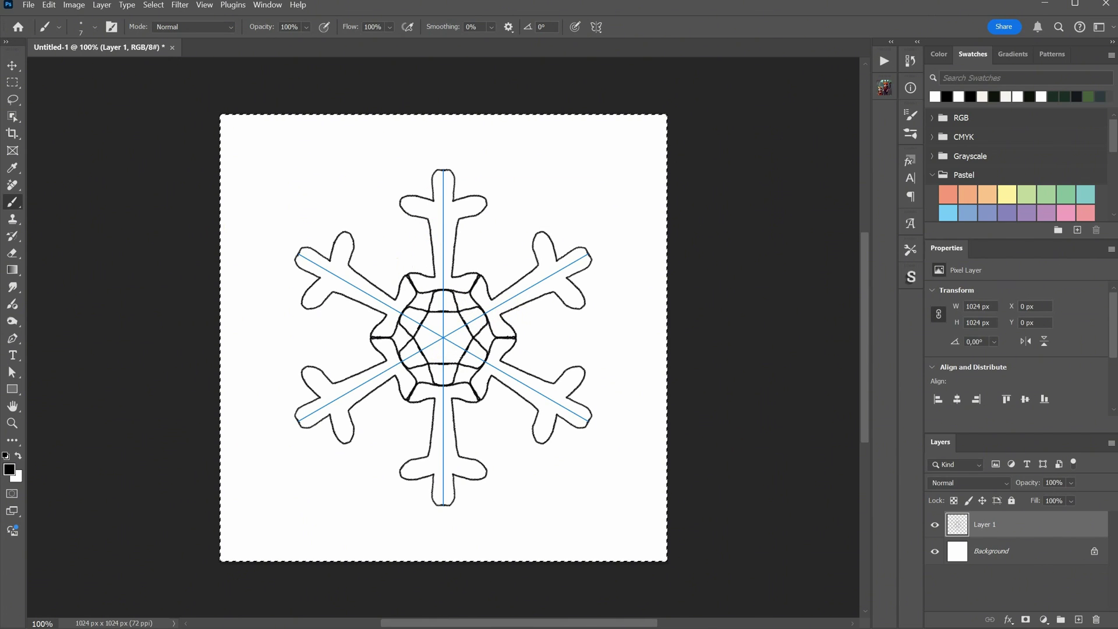
pyautogui.hotkey('ctrl', 'a')
pyautogui.hotkey('ctrl', 'e')
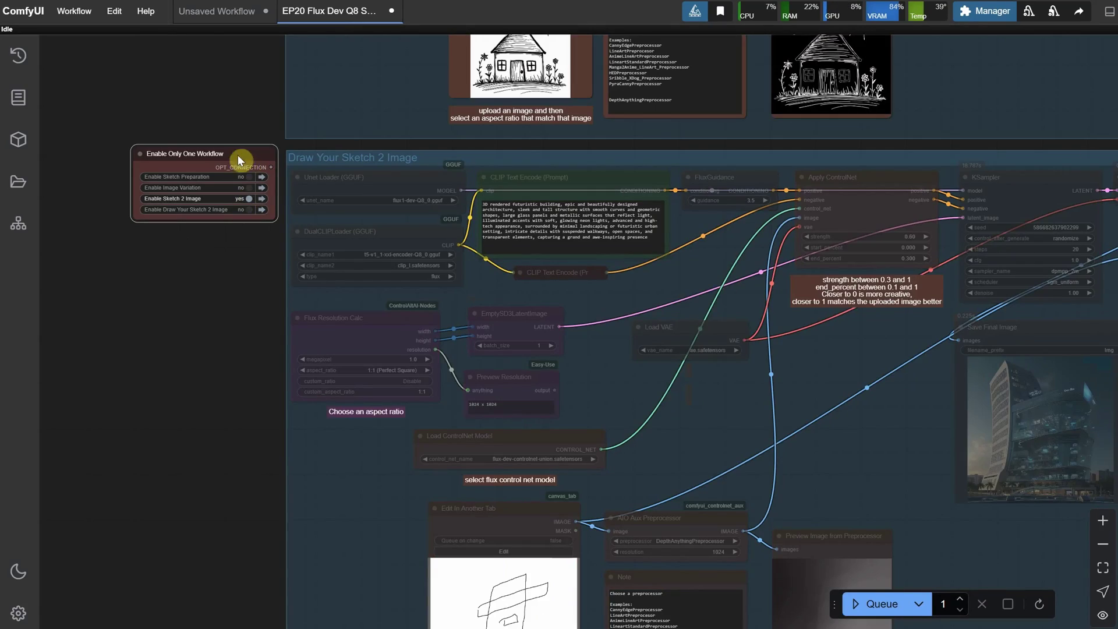
# - Switch to ComfyUI and paste the snowflake drawing into the Load Image node of the Sketch 2 Image group
pyautogui.moveTo(237, 155); pyautogui.dragTo(271, 380)
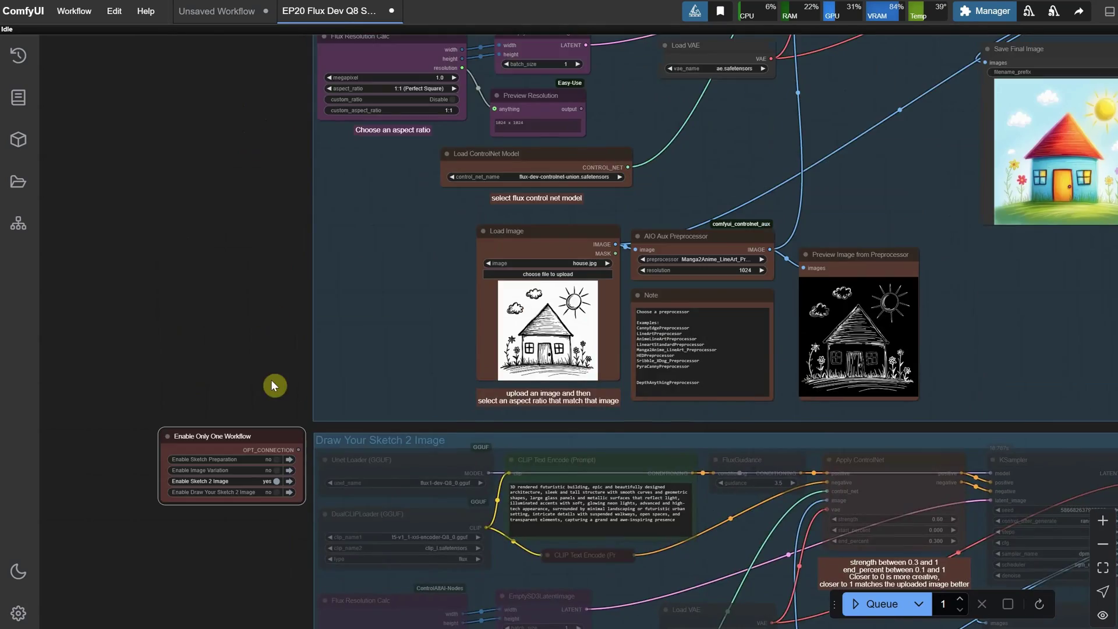
pyautogui.scroll(-2, 259, 264)
pyautogui.moveTo(259, 264); pyautogui.dragTo(173, 233)
pyautogui.click(429, 423)
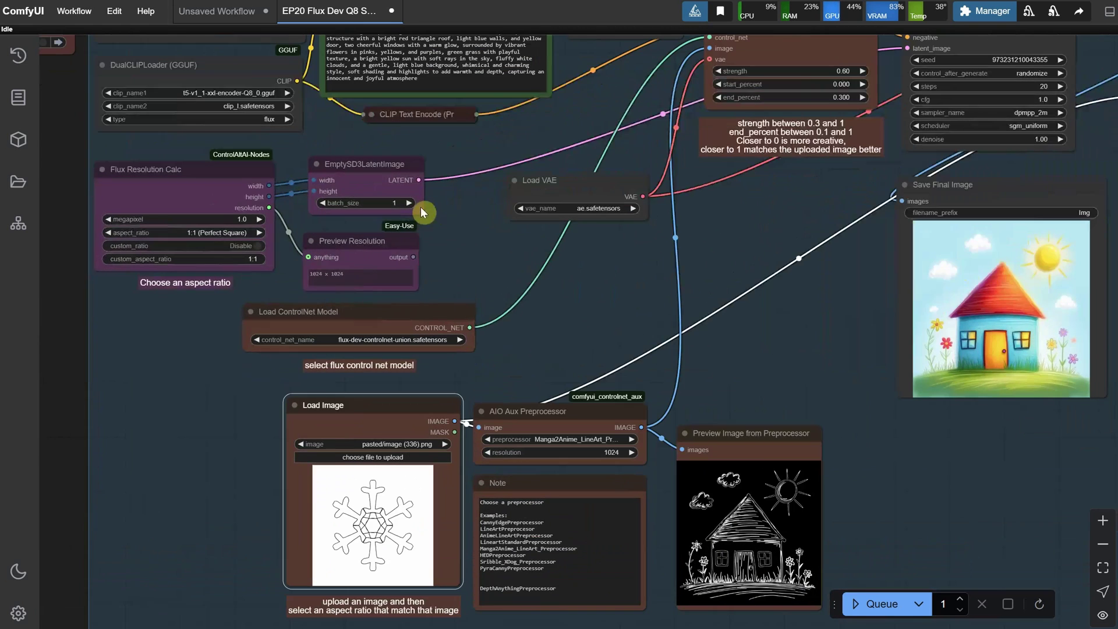
# - Set the prompt to "macro photo of a beautiful snowflake, frozen, magical, golden hour", choose DepthAnythingPreprocessor and generate the image
pyautogui.write('photo of')
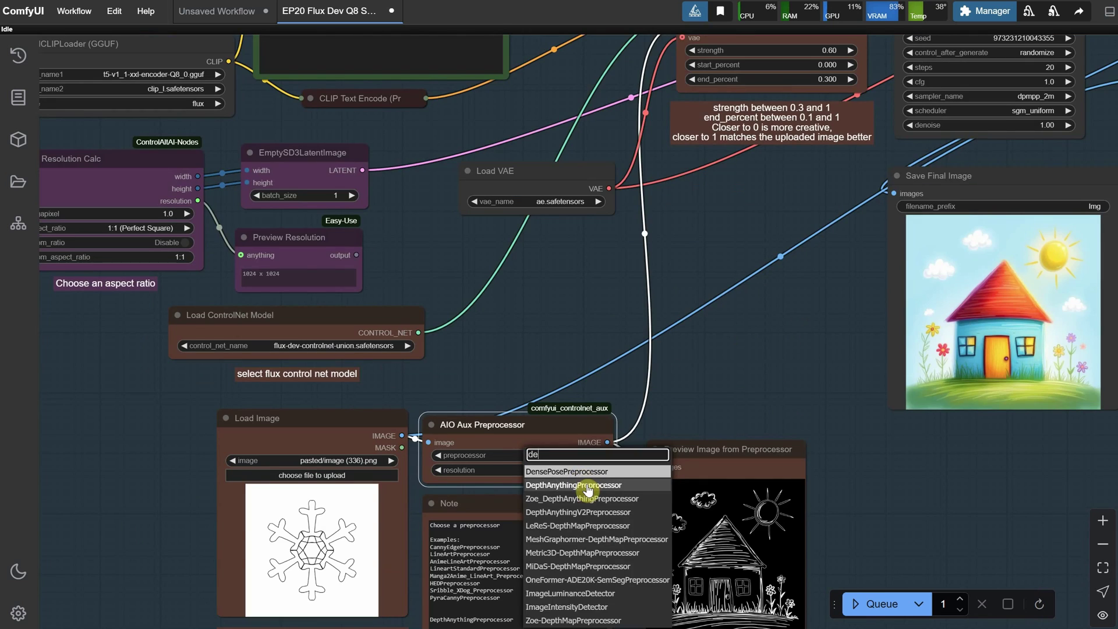
pyautogui.click(588, 486)
pyautogui.click(868, 604)
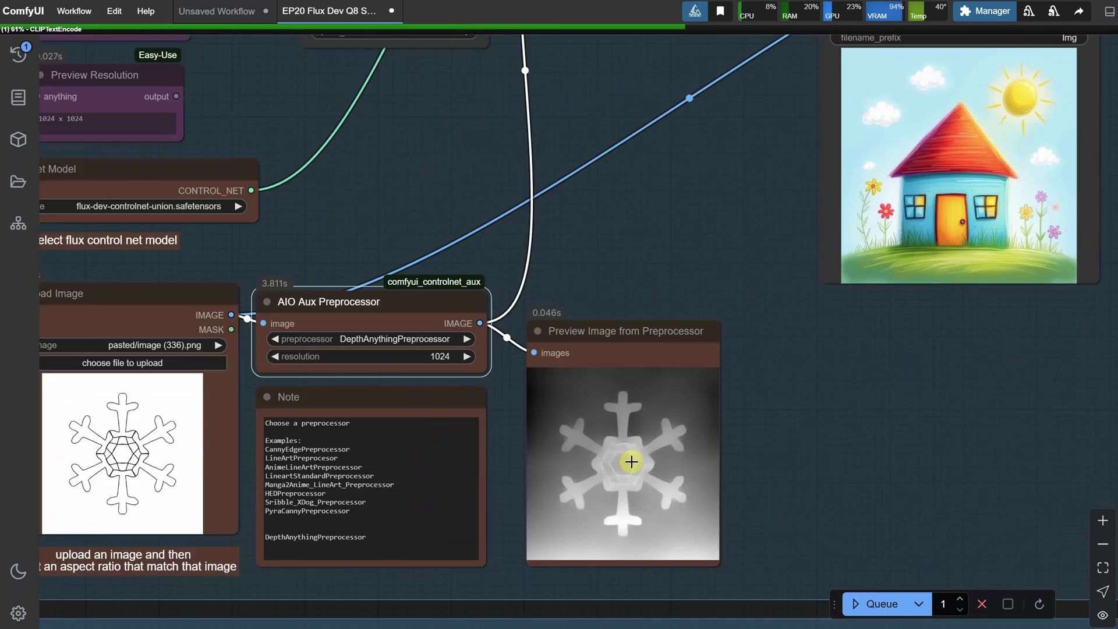
pyautogui.scroll(10, 632, 462)
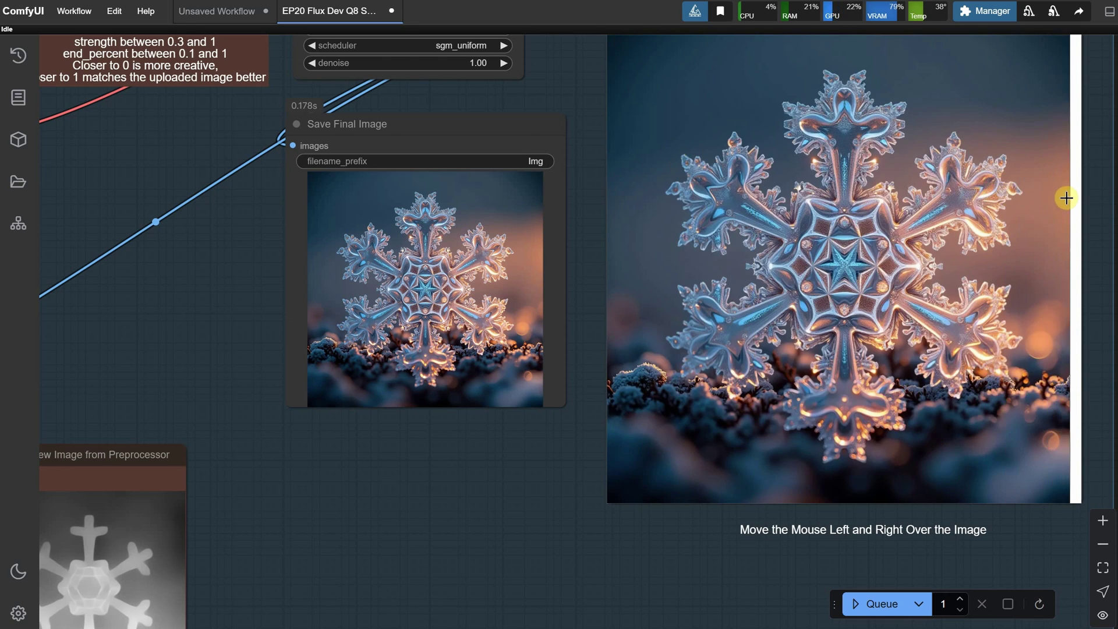
# - Open the workflow file EP20 SDXL Sketch 2 Image.json
pyautogui.click(74, 11)
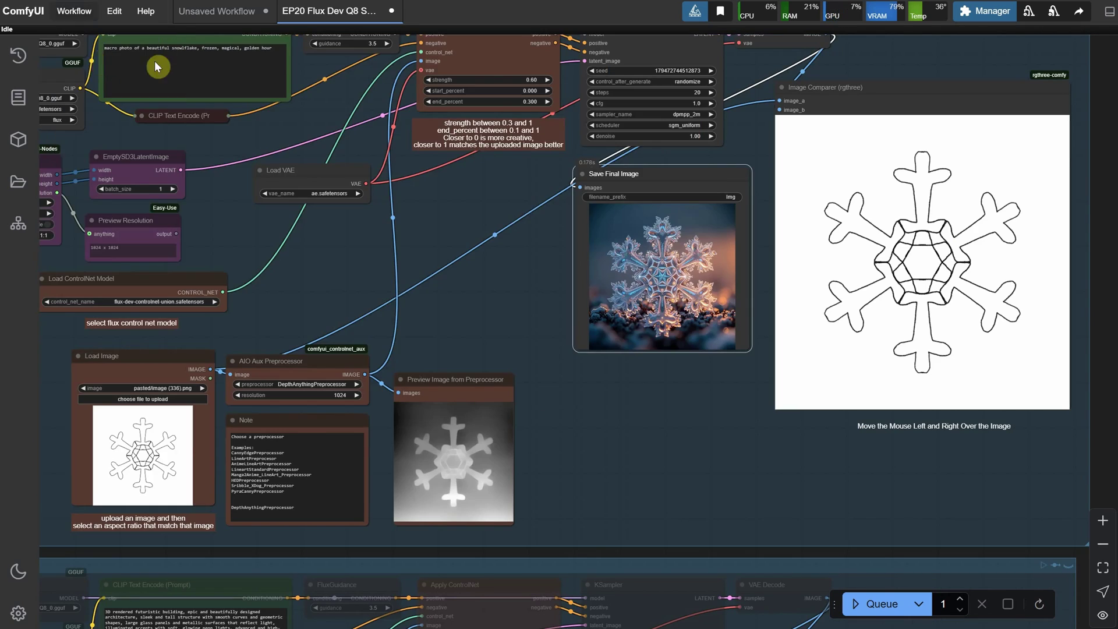
pyautogui.click(155, 62)
pyautogui.doubleClick(247, 131)
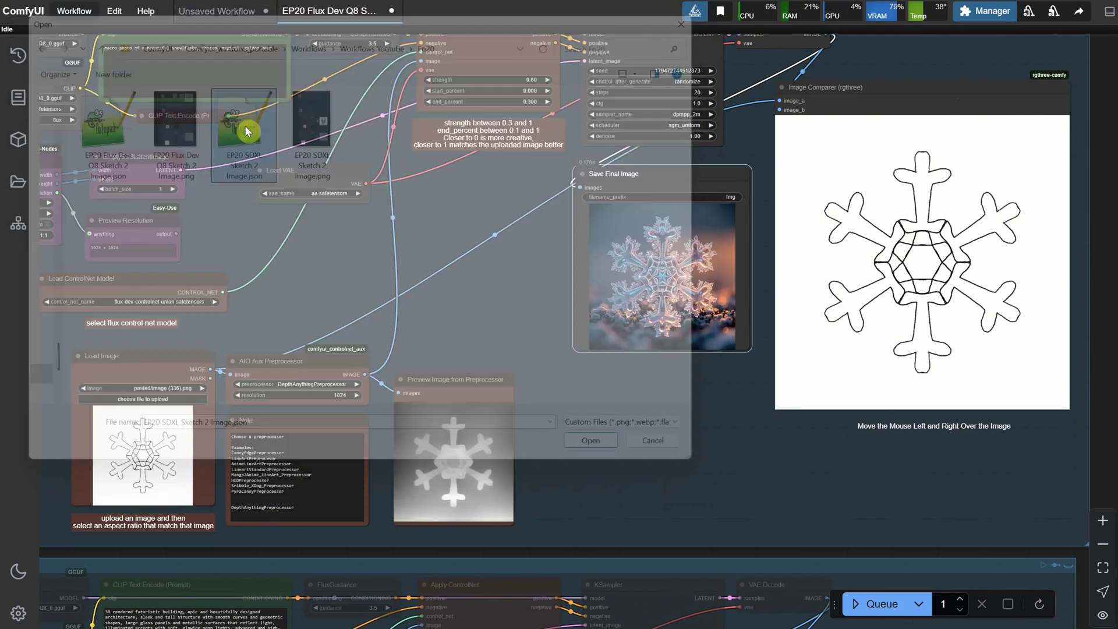
# - Select diffusion_pytorch_model_promax.safetensors as the SDXL ControlNet model in the Sketch 2 Image group
pyautogui.scroll(-3, 527, 350)
pyautogui.scroll(2, 811, 383)
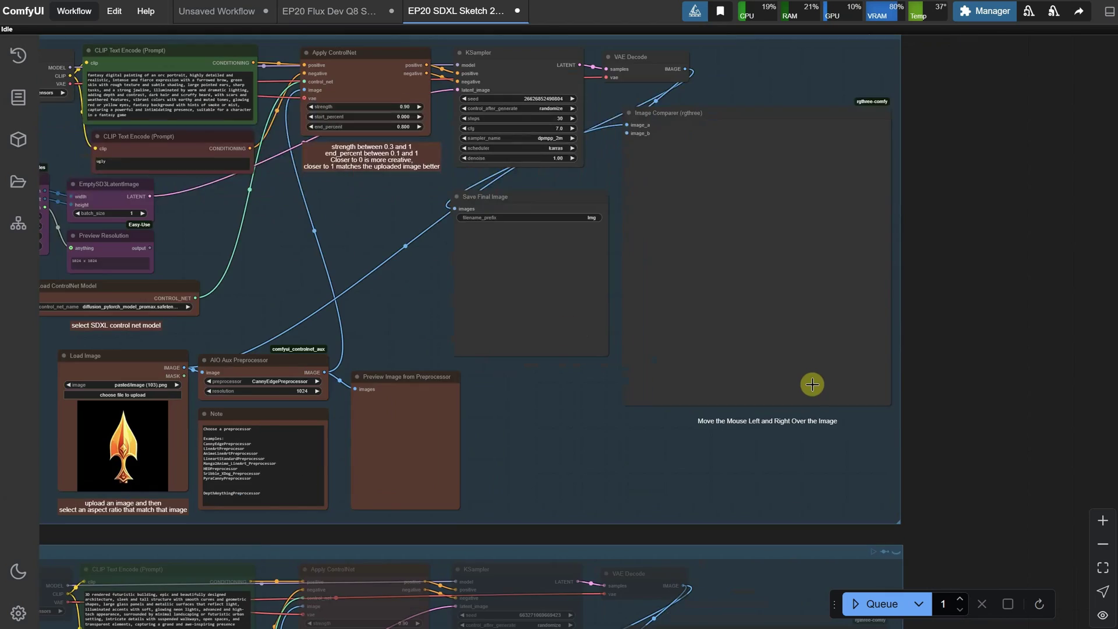
pyautogui.scroll(-2, 959, 351)
pyautogui.scroll(2, 98, 281)
pyautogui.moveTo(95, 281); pyautogui.dragTo(242, 356)
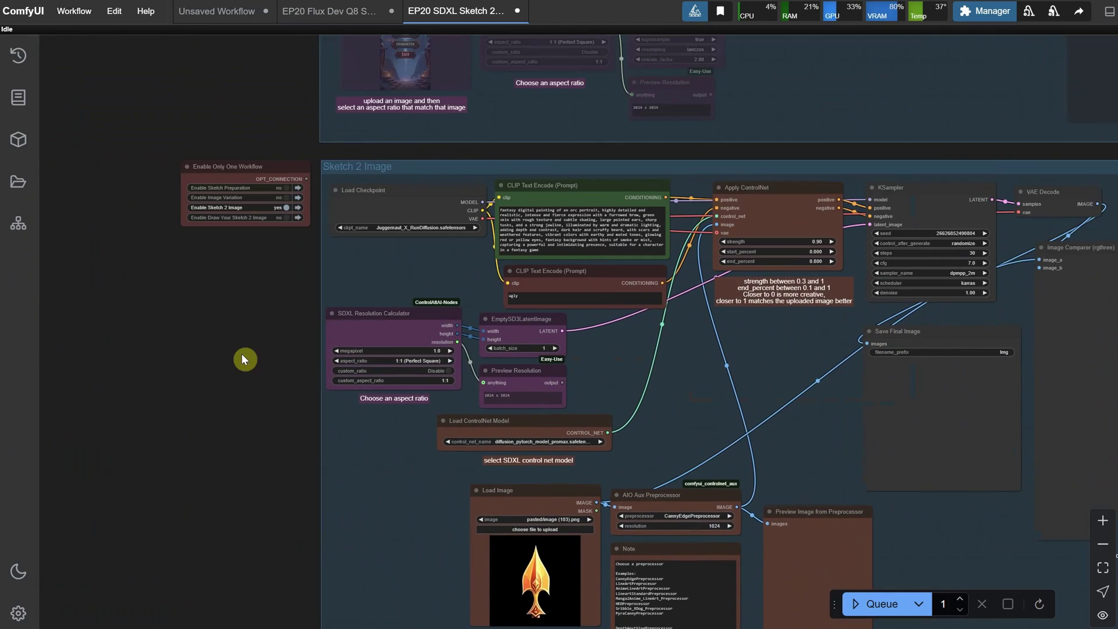
pyautogui.moveTo(317, 347)
pyautogui.mouseDown()
pyautogui.moveTo(270, 479)
pyautogui.moveTo(187, 239)
pyautogui.mouseUp()
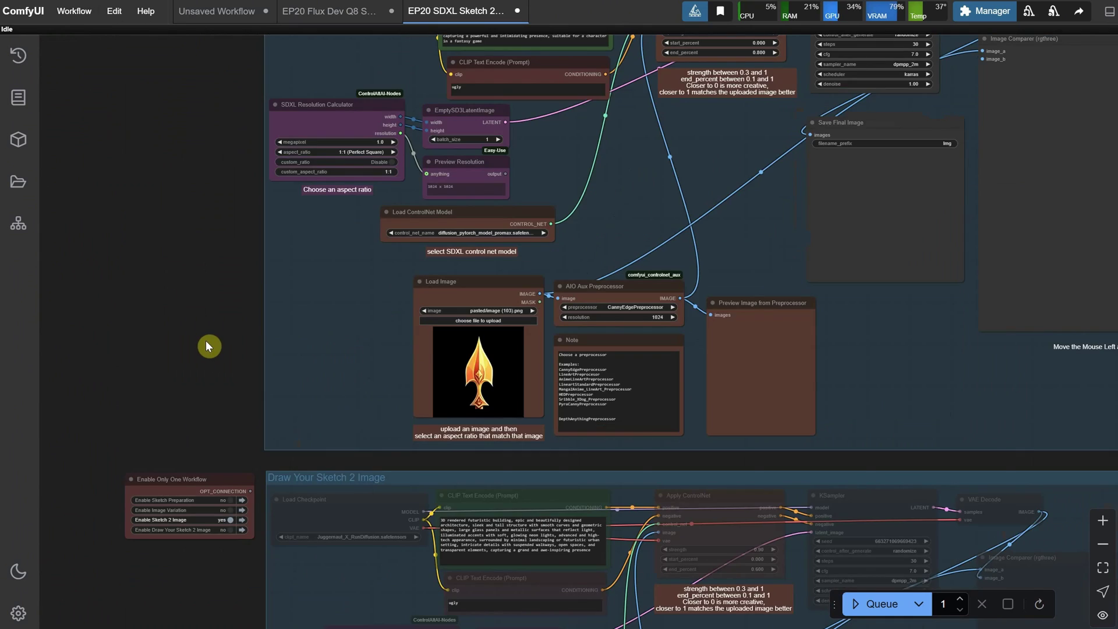
pyautogui.scroll(6, 459, 260)
pyautogui.click(449, 177)
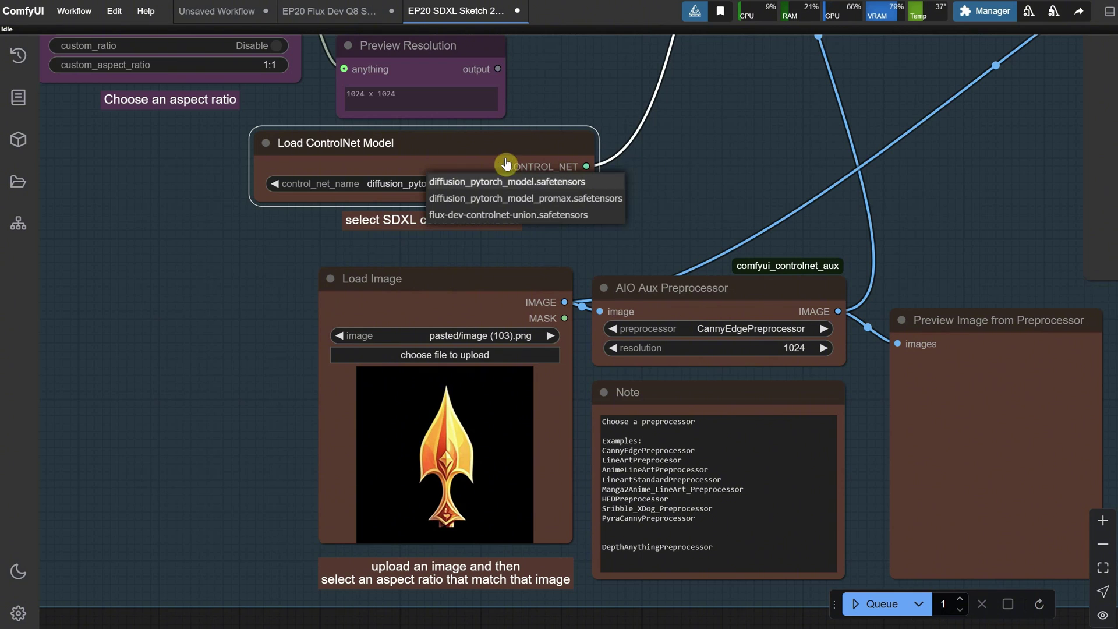
pyautogui.click(527, 198)
pyautogui.scroll(-8, 605, 236)
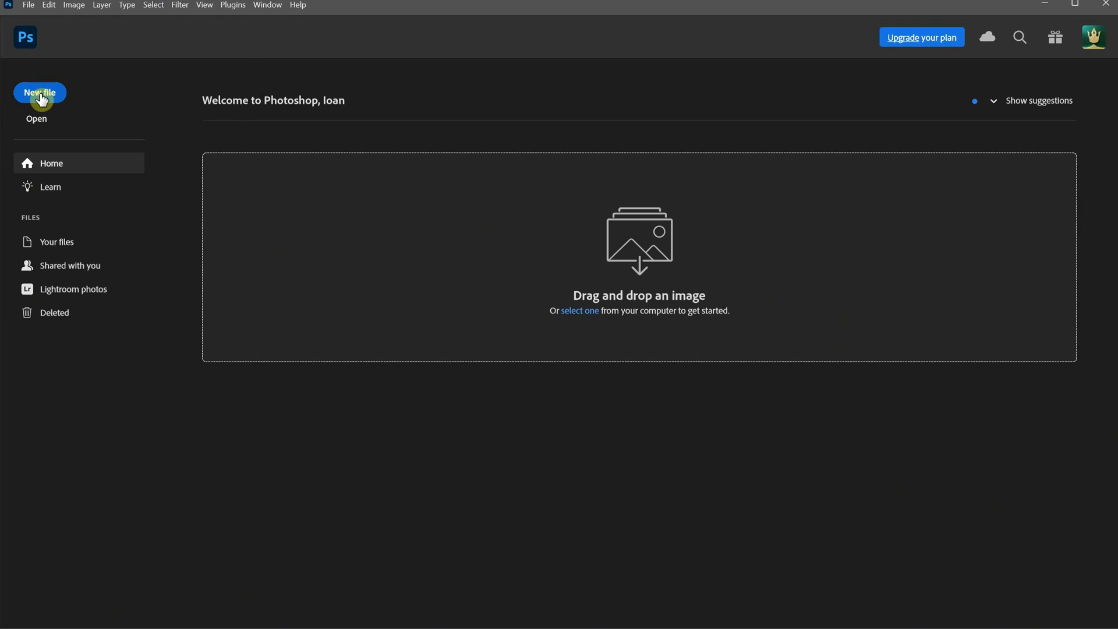
# - Switch to Photoshop and create a new 1024 x 1024 px document at 72 ppi with a white background
pyautogui.click(42, 100)
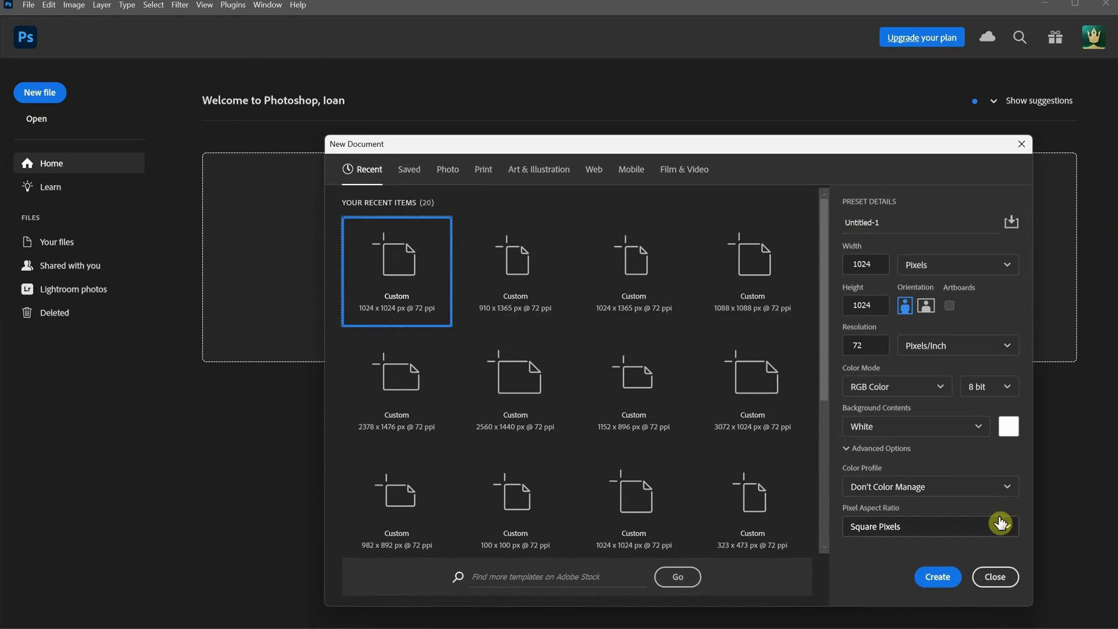
pyautogui.click(938, 577)
pyautogui.click(910, 254)
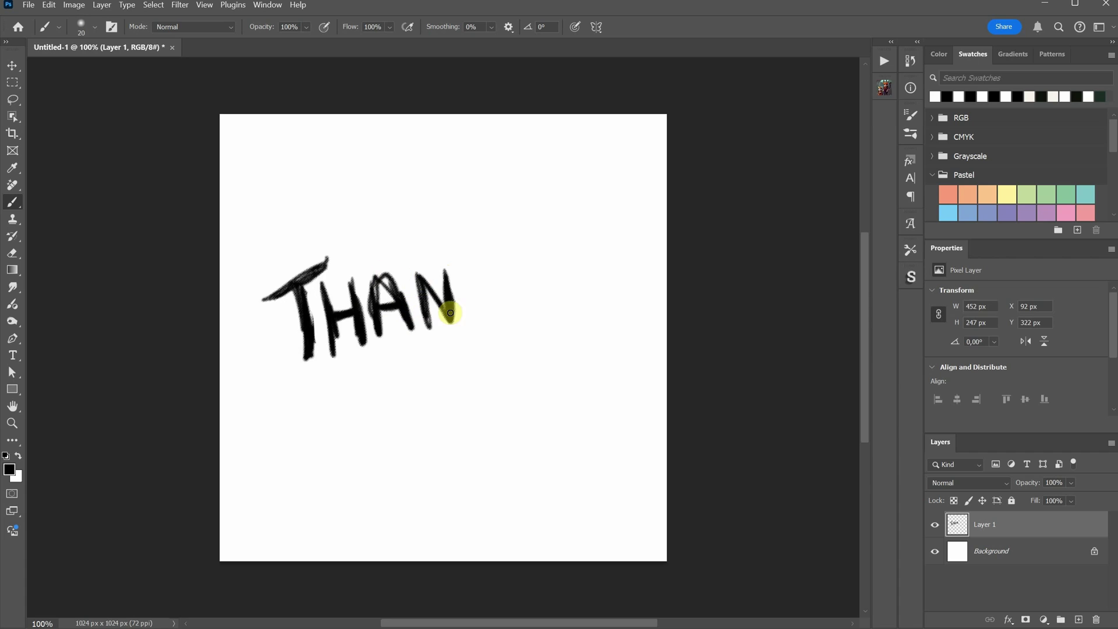
# - Hand-letter the words THANK YOU on Layer 1 with the black brush
pyautogui.moveTo(502, 241); pyautogui.dragTo(510, 309)
pyautogui.moveTo(548, 248); pyautogui.dragTo(484, 376)
pyautogui.moveTo(562, 256)
pyautogui.mouseDown()
pyautogui.moveTo(567, 294)
pyautogui.moveTo(582, 256)
pyautogui.mouseUp()
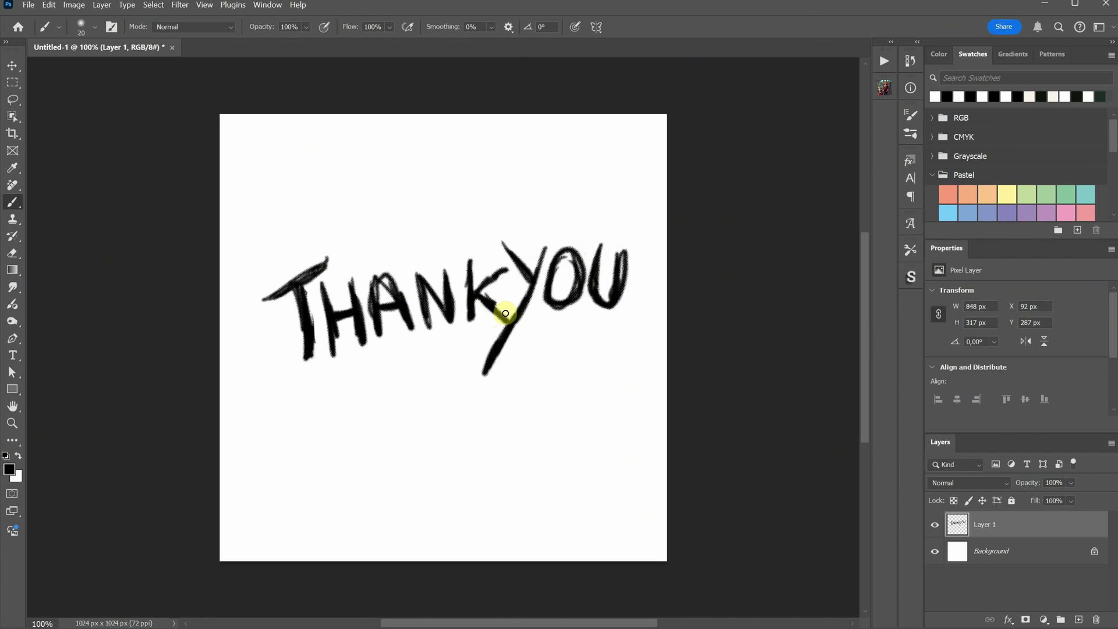
# - Draw a curved banner frame around the THANK YOU lettering, undo a stray stroke and reposition the artwork slightly
pyautogui.moveTo(275, 294); pyautogui.dragTo(452, 253)
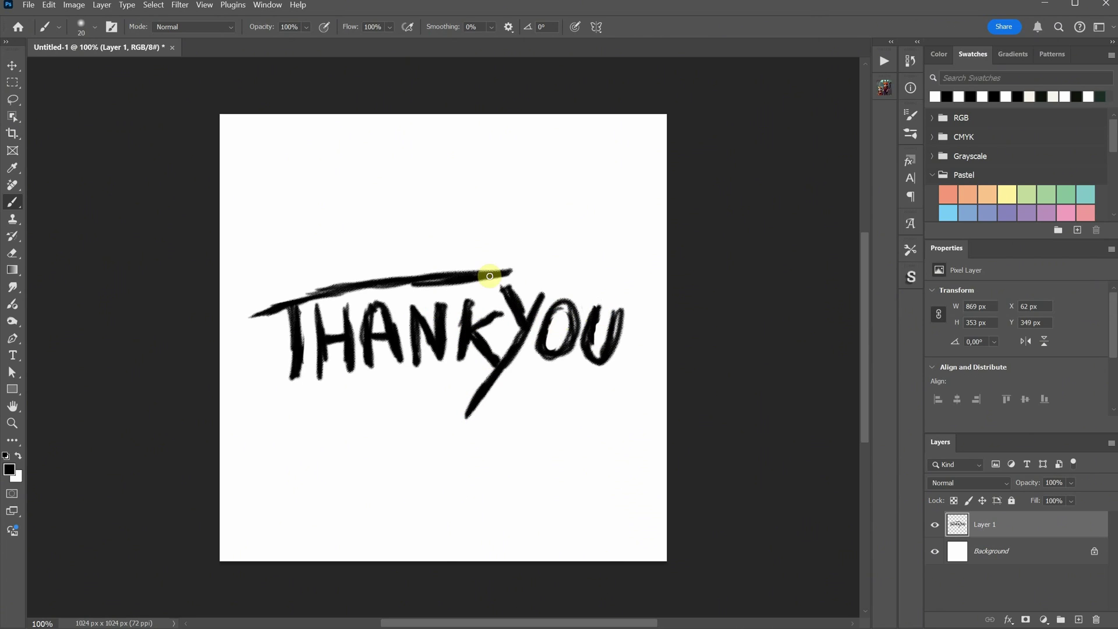
pyautogui.hotkey('ctrl', 'z')
pyautogui.moveTo(511, 294)
pyautogui.mouseDown()
pyautogui.moveTo(449, 379)
pyautogui.moveTo(285, 396)
pyautogui.mouseUp()
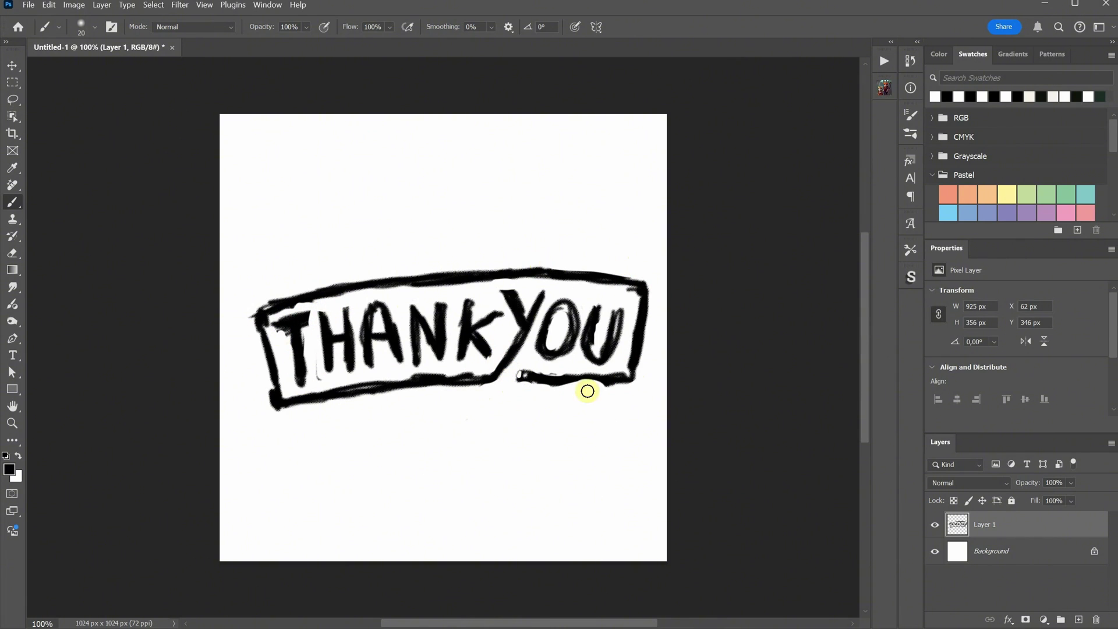
pyautogui.press('v')
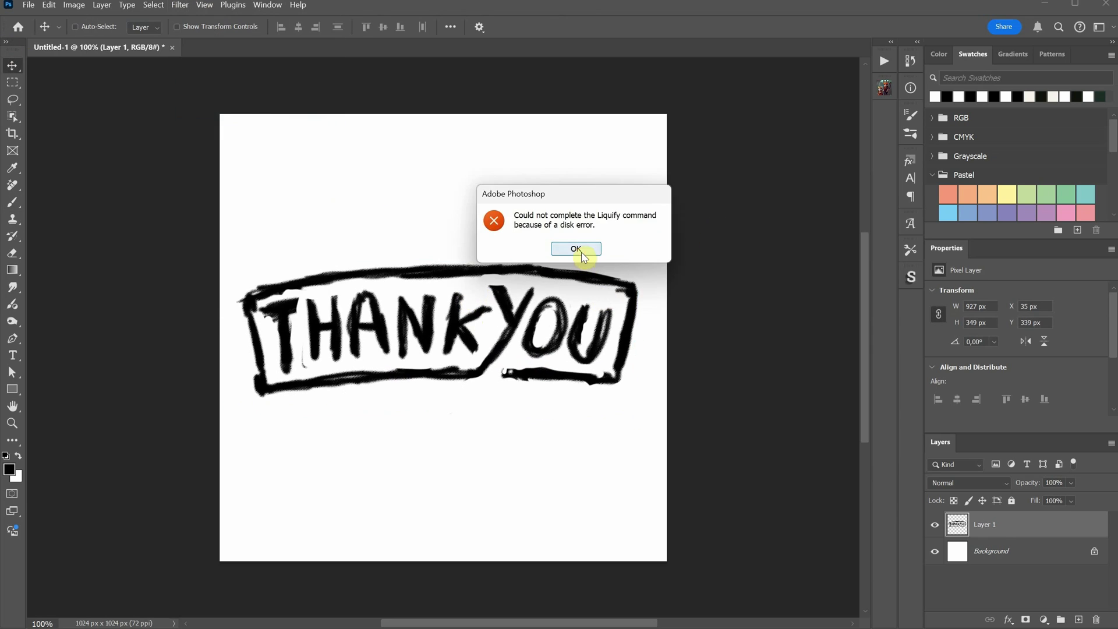
# - Try to apply the Liquify filter to the THANK YOU banner layer
pyautogui.click(577, 249)
pyautogui.click(178, 6)
pyautogui.click(194, 119)
pyautogui.click(574, 247)
# - With vertical paint symmetry on Layer 2, draw a pointed ornament above the banner and a stepped pendant below it
pyautogui.press('b')
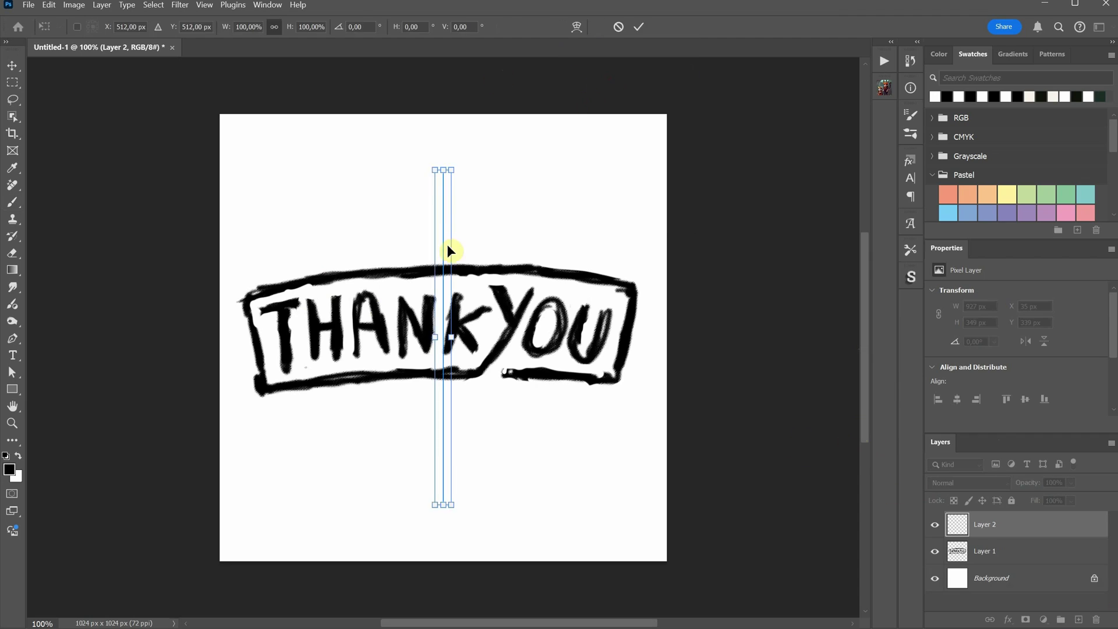
pyautogui.moveTo(452, 249)
pyautogui.mouseDown()
pyautogui.moveTo(280, 282)
pyautogui.moveTo(412, 229)
pyautogui.moveTo(433, 196)
pyautogui.moveTo(363, 255)
pyautogui.mouseUp()
pyautogui.moveTo(395, 396); pyautogui.dragTo(450, 446)
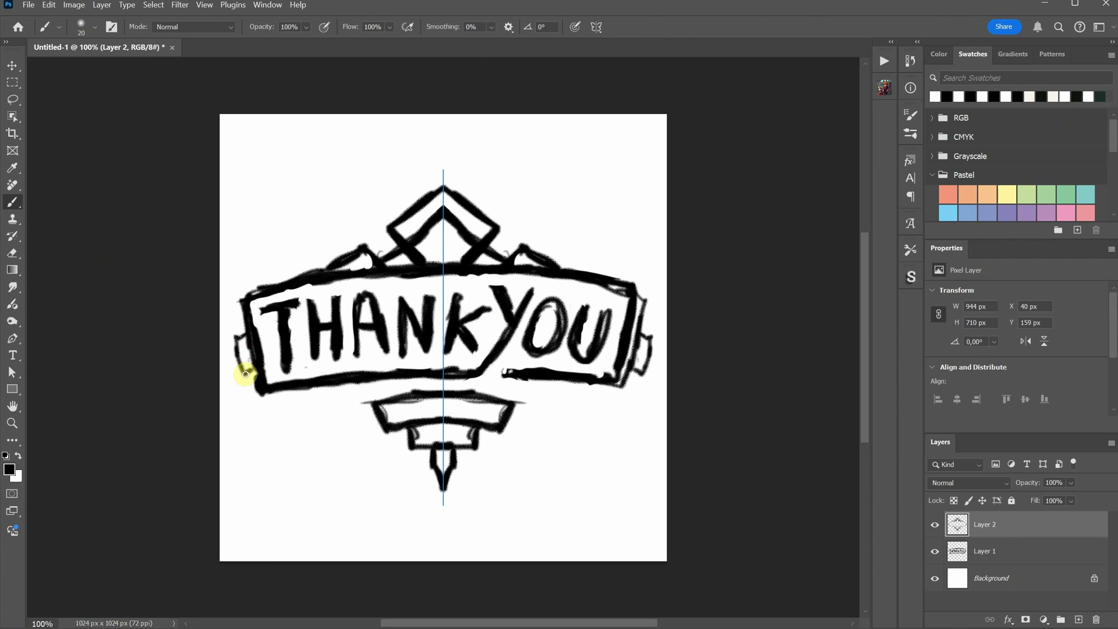
# - Draw mirrored cables with connectors beside the banner, a beaded loop below it and a flame-shaped crest above
pyautogui.moveTo(245, 406)
pyautogui.mouseDown()
pyautogui.moveTo(370, 412)
pyautogui.moveTo(232, 418)
pyautogui.mouseUp()
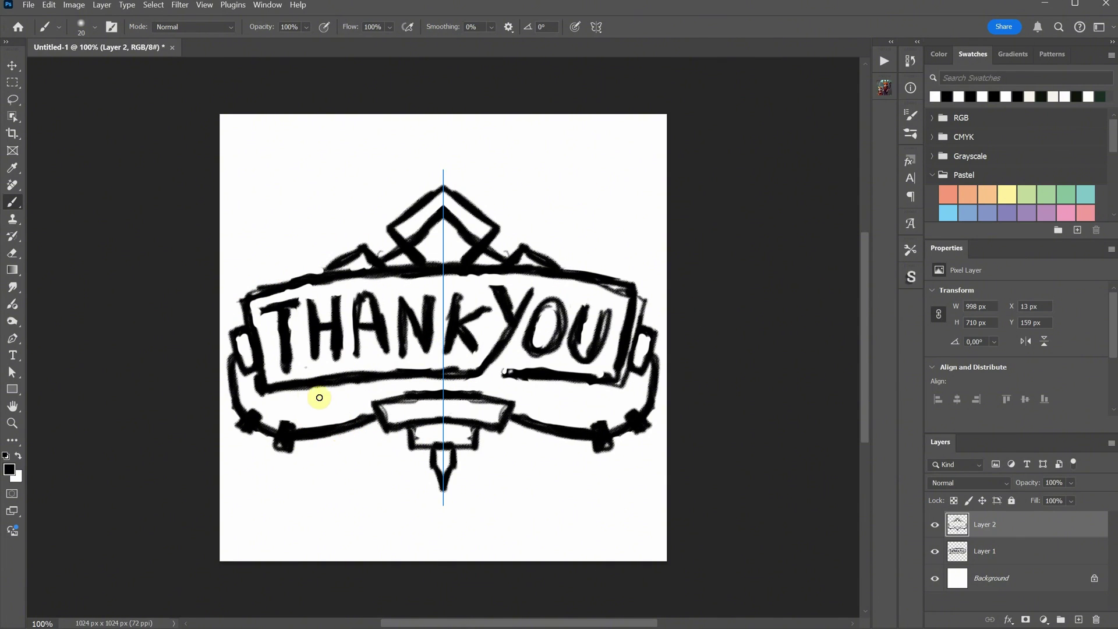
pyautogui.moveTo(327, 399); pyautogui.dragTo(359, 457)
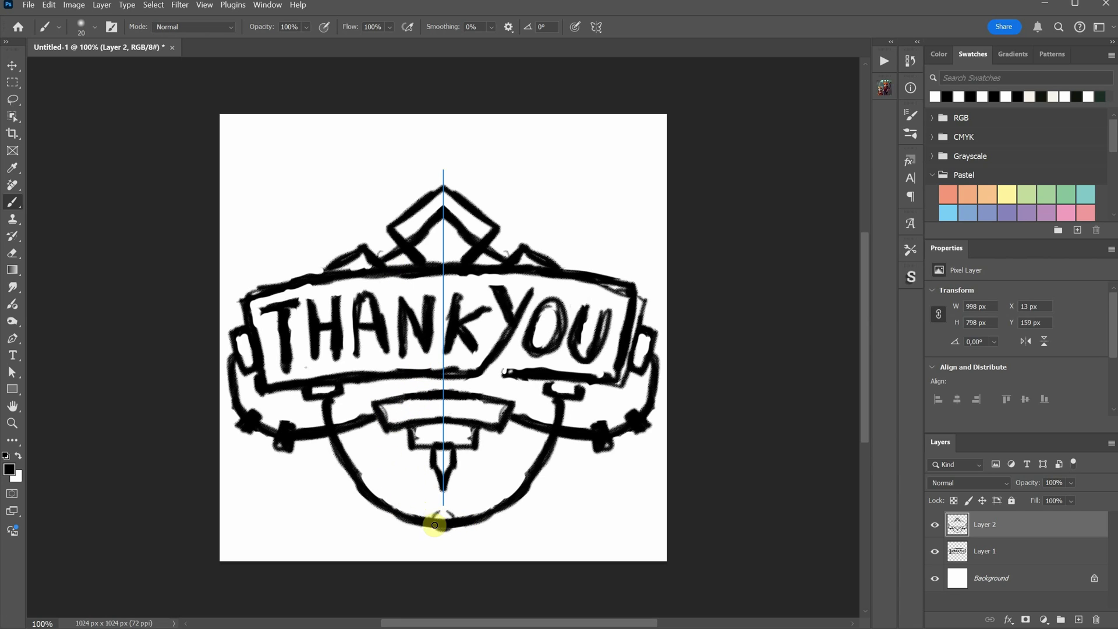
pyautogui.moveTo(386, 216)
pyautogui.mouseDown()
pyautogui.moveTo(390, 174)
pyautogui.moveTo(414, 179)
pyautogui.mouseUp()
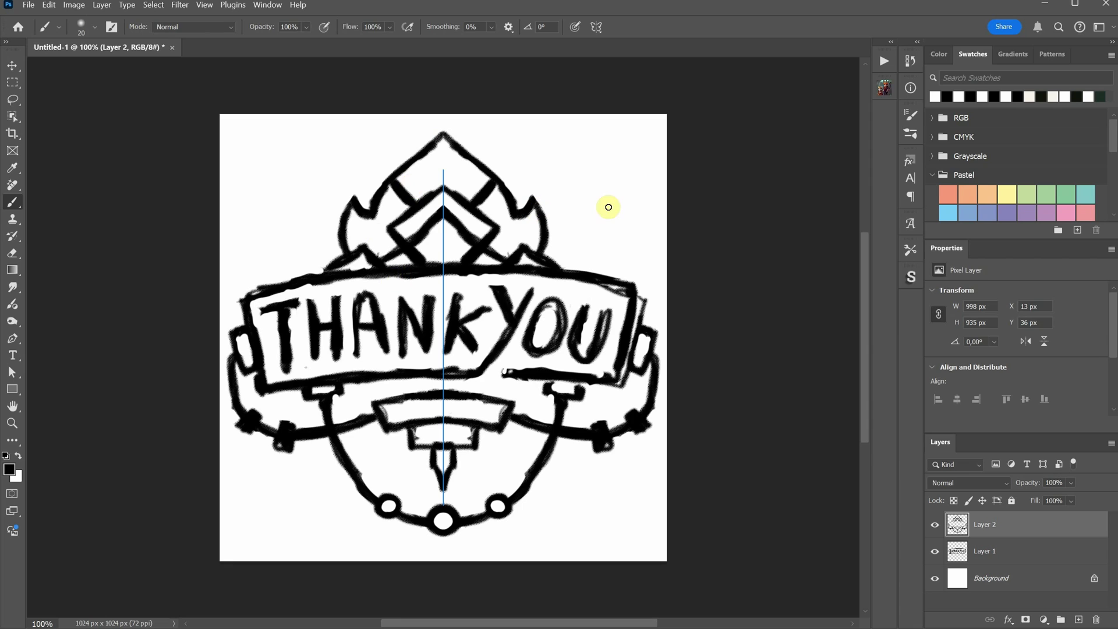
# - Select Layer 1 and Layer 2 together and combine them into a single layer
pyautogui.press('v')
pyautogui.keyDown('shift'); pyautogui.click(984, 551); pyautogui.keyUp('shift')
pyautogui.rightClick(984, 551)
pyautogui.click(978, 606)
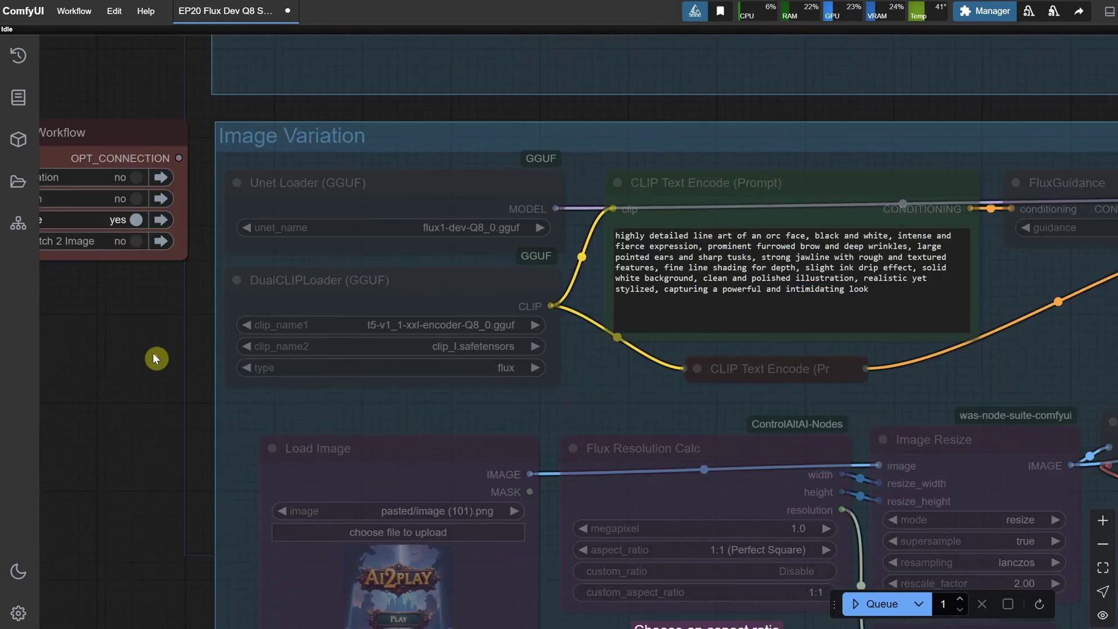
# - Switch to ComfyUI, enable only the Image Variation group and paste the THANK YOU drawing into its Load Image node
pyautogui.scroll(-3, 156, 358)
pyautogui.hotkey('ctrl', 'v')
pyautogui.scroll(2, 540, 131)
# - Prompt for "an alien device, futuristic, scifi, with text "THANK YOU" on it, cables, Logo design. Black design on solid white background" and generate the variation
pyautogui.write('an alien device,')
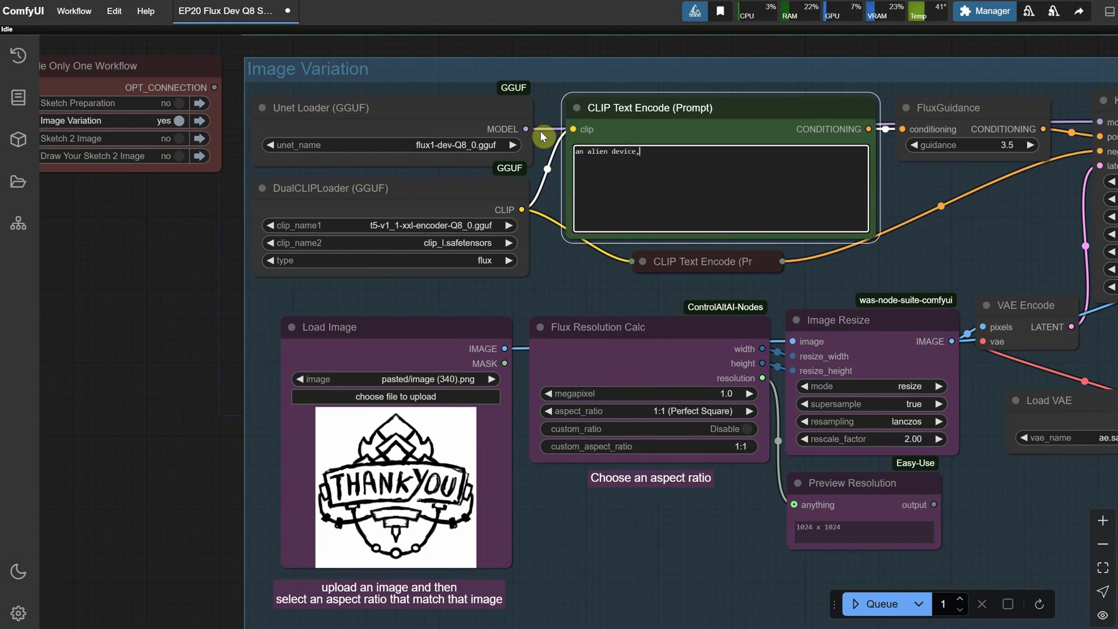
pyautogui.write(' futuristic, scifi, with text "THANK YOU" on it, cables, Logo design. Black design on solid white background')
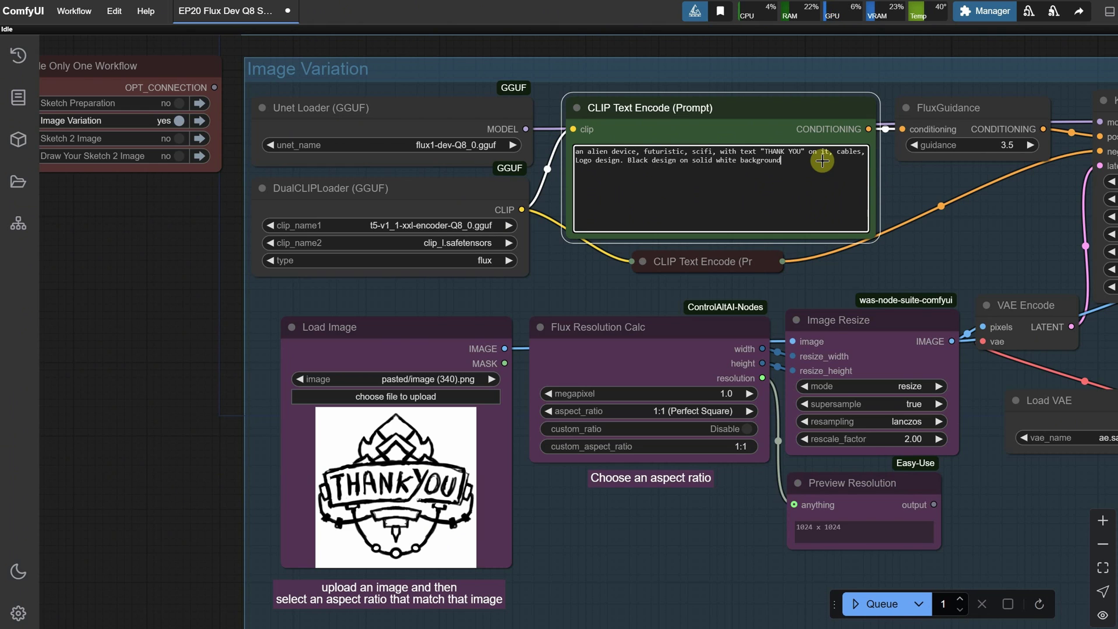
pyautogui.scroll(-1, 823, 161)
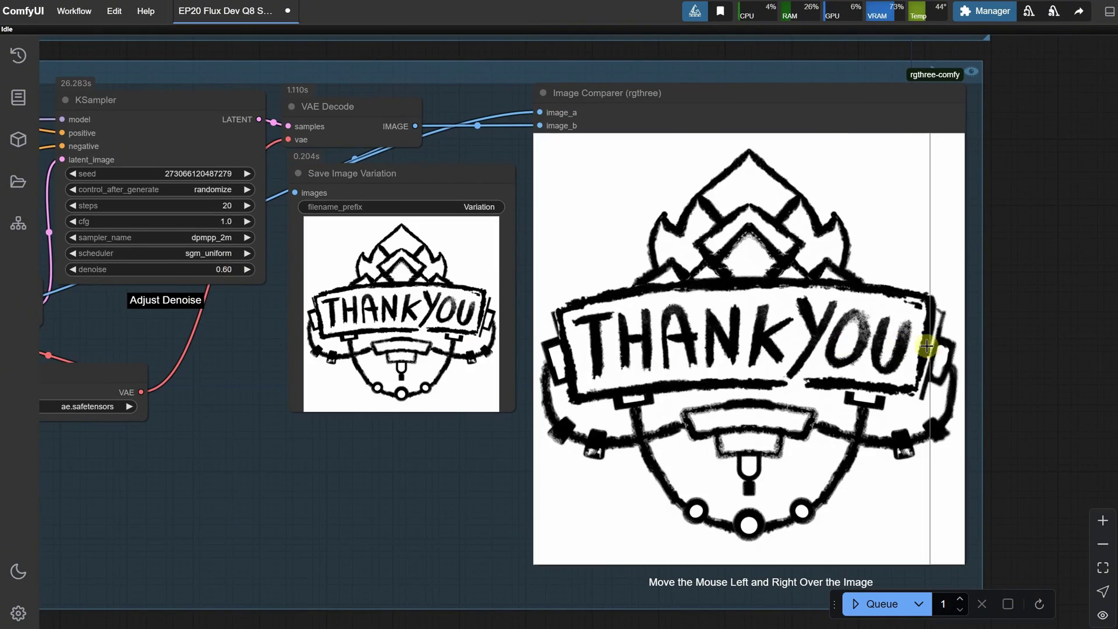
# - Set the KSampler denoise to 0.75 and generate another image variation
pyautogui.click(227, 269)
pyautogui.write('0.75')
pyautogui.press('Return')
pyautogui.hotkey('ctrl', 'Return')
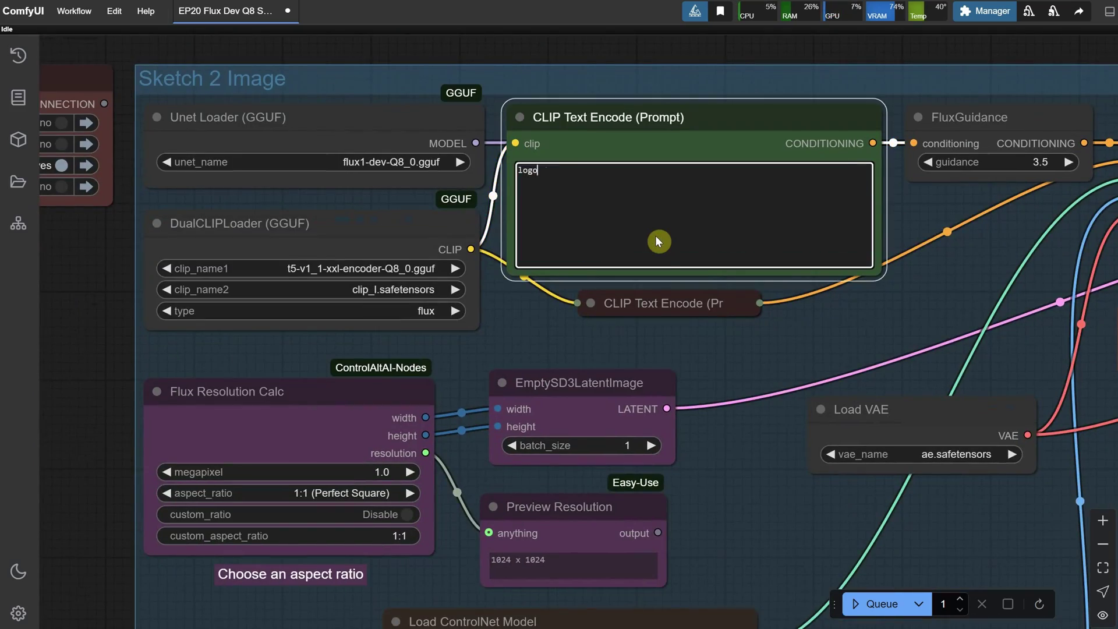
# - Set the Sketch 2 Image prompt to "game logo design, the text "THANK YOU" on it, on dark background, orange and green colors, led light, epic, futuristic, magic"
pyautogui.hotkey('ctrl', 'a')
pyautogui.write('game logo design, the text "THANK YOU" on it, on dark background')
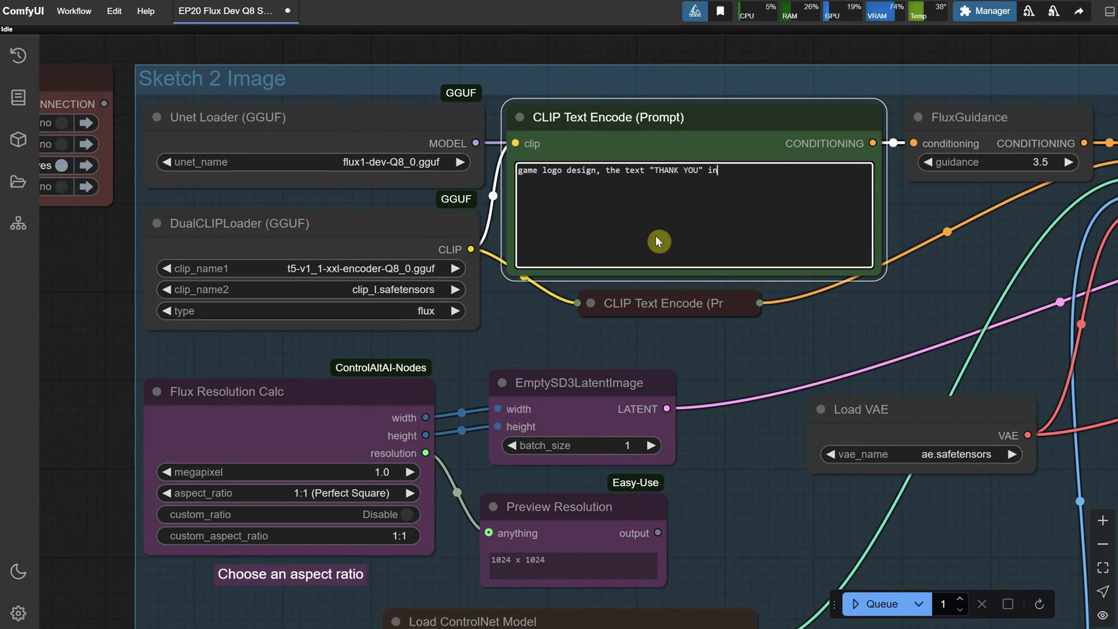
pyautogui.write(', orange and green colors, led light, epic, futuristic, magic')
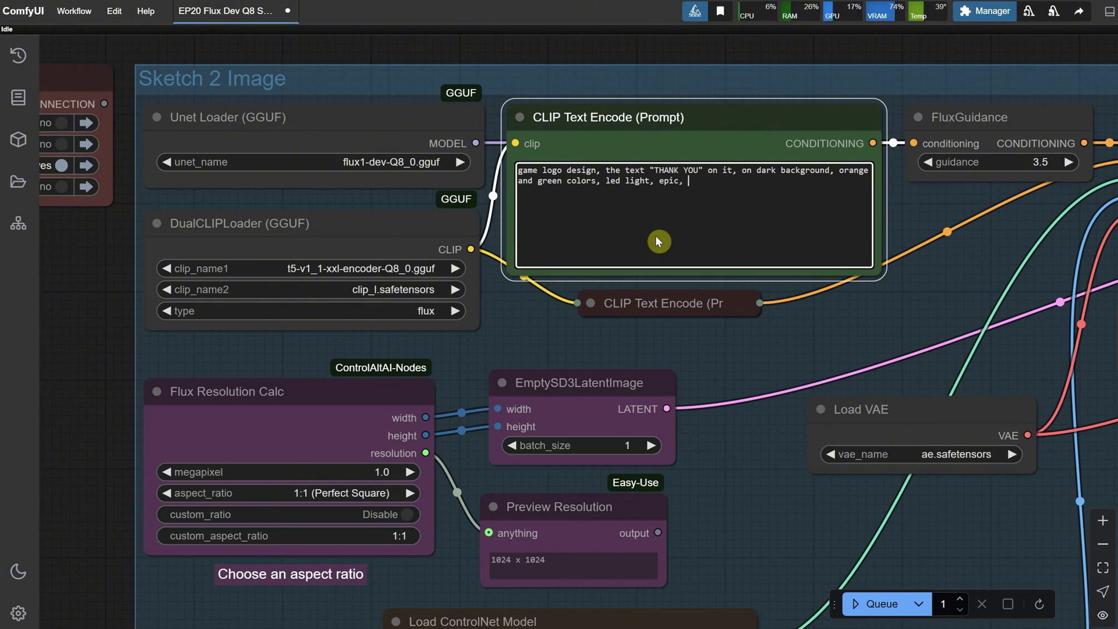
# - Finish the Sketch 2 Image prompt with "magical, scifi, cables" and set the AIO Aux Preprocessor to DepthAnythingPreprocessor
pyautogui.write('al, scifi, cables')
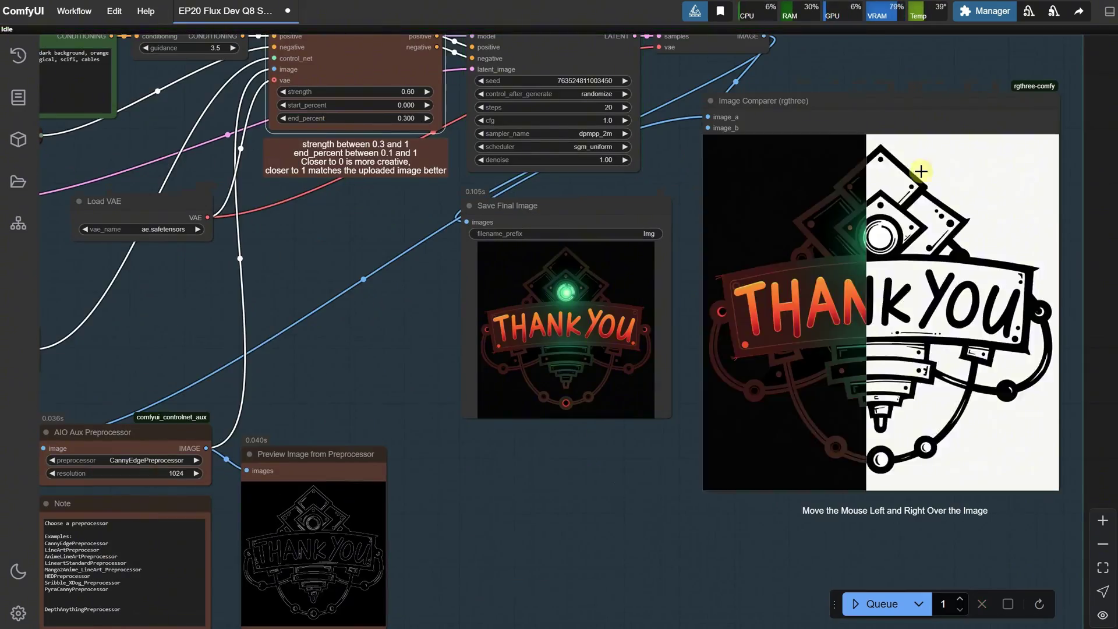
pyautogui.click(154, 457)
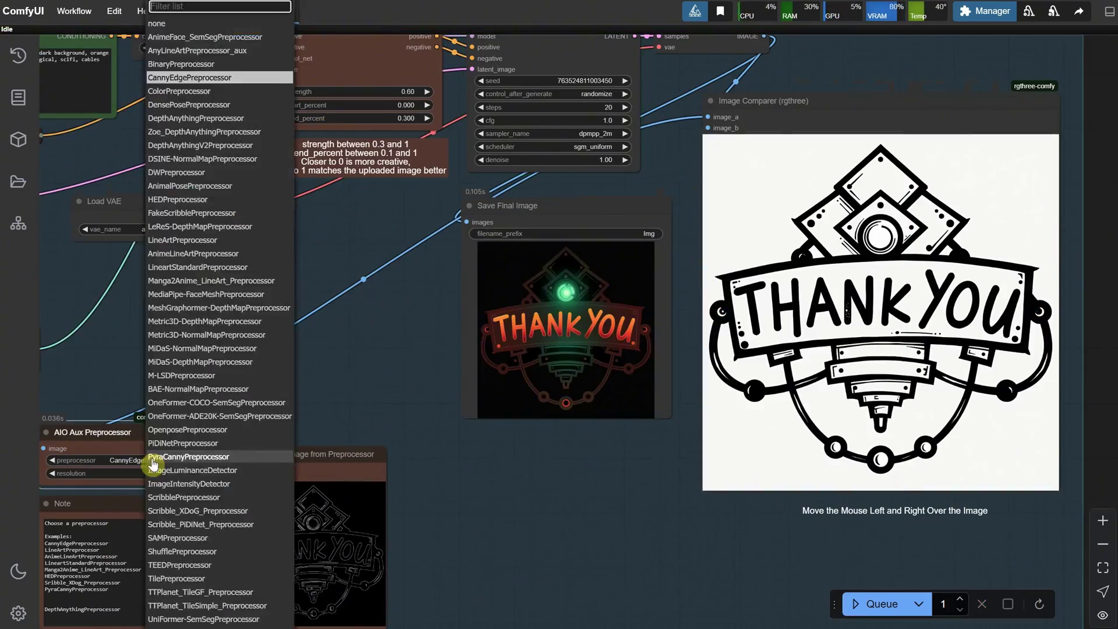
pyautogui.click(192, 250)
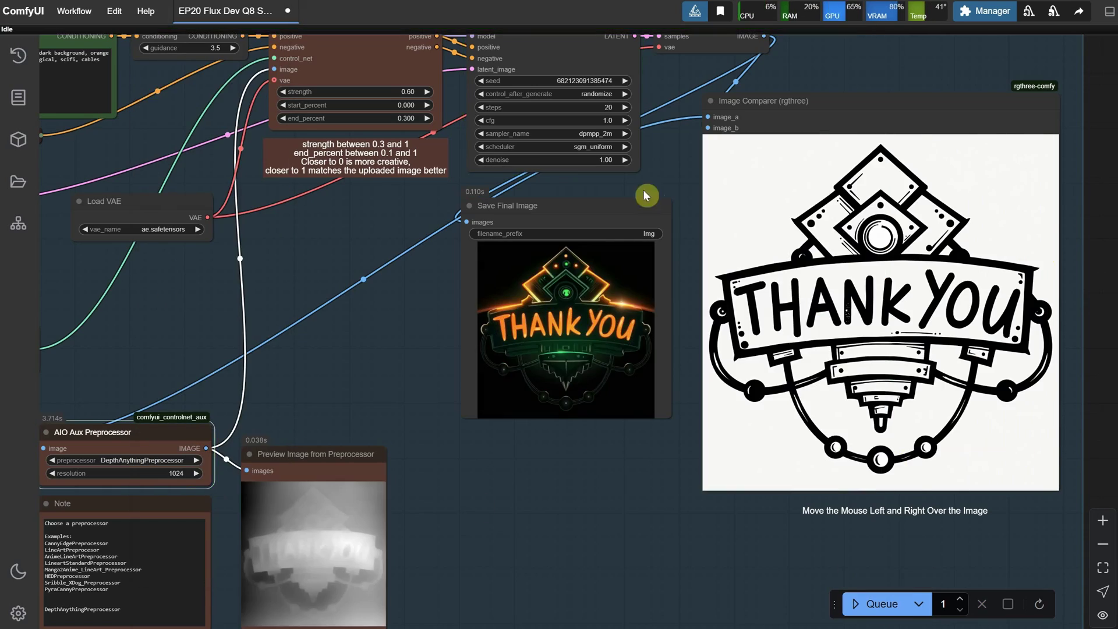
# - Append "modern interface, metallic, glossy, rusty, detailed 3d looking logo" to the Sketch 2 Image prompt and generate the image
pyautogui.write('modern interface, metallic, glossy, rusty, detailed 3d ')
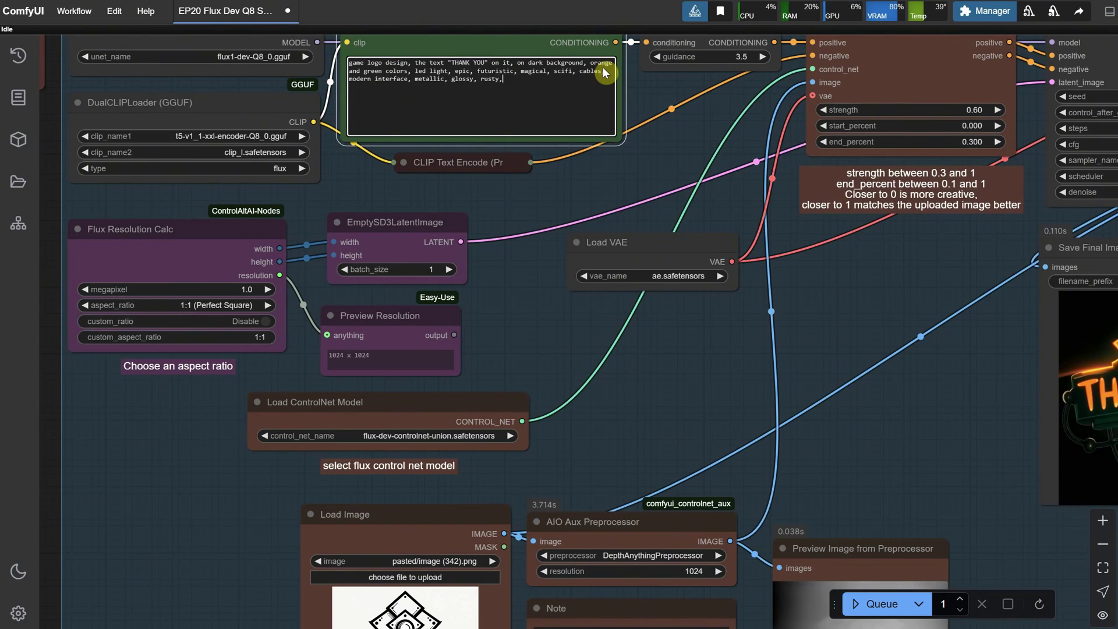
pyautogui.write('looking logo')
pyautogui.click(875, 604)
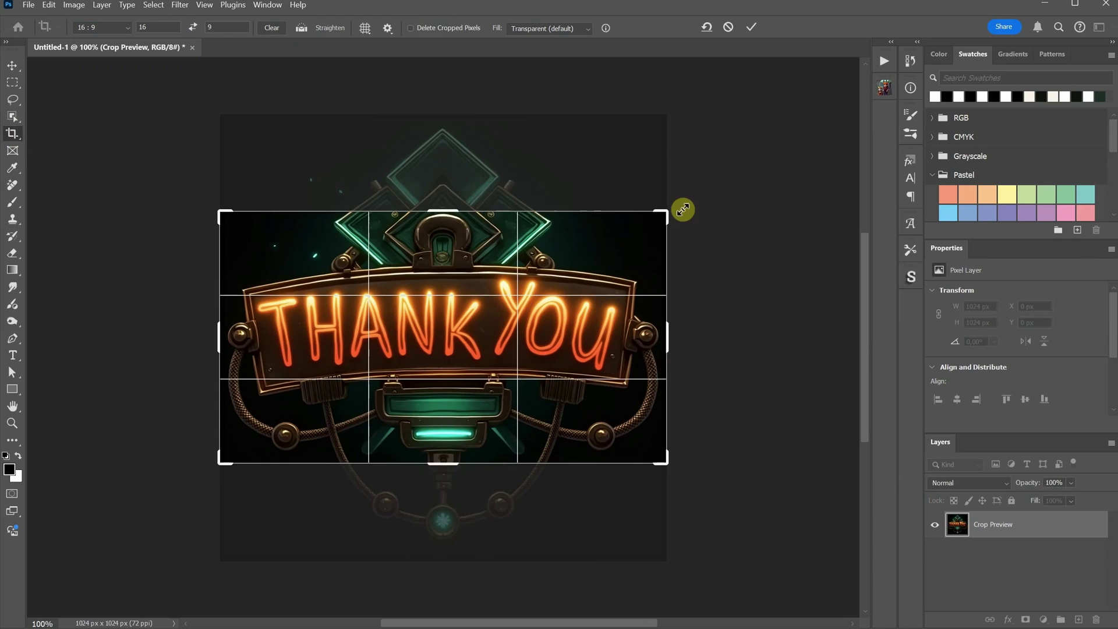
# - Switch to Photoshop and expand the THANK YOU image to a 16:9 canvas with the Crop tool, changing the fill option for the added area
pyautogui.moveTo(682, 210); pyautogui.dragTo(836, 115)
pyautogui.click(549, 28)
pyautogui.click(545, 54)
pyautogui.press('Return')
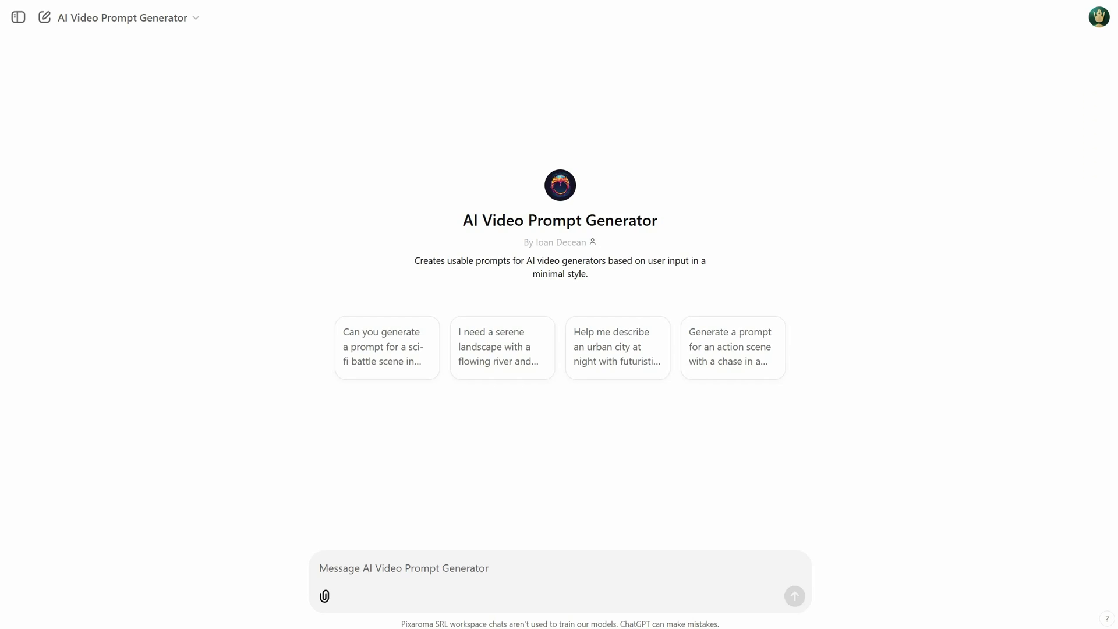
# - Send the AI Video Prompt Generator the logo image with "slow camera movement, a logo, flickering light, cinematic, epic game logo in the center of the screen"
pyautogui.hotkey('ctrl', 'v')
pyautogui.write('slo')
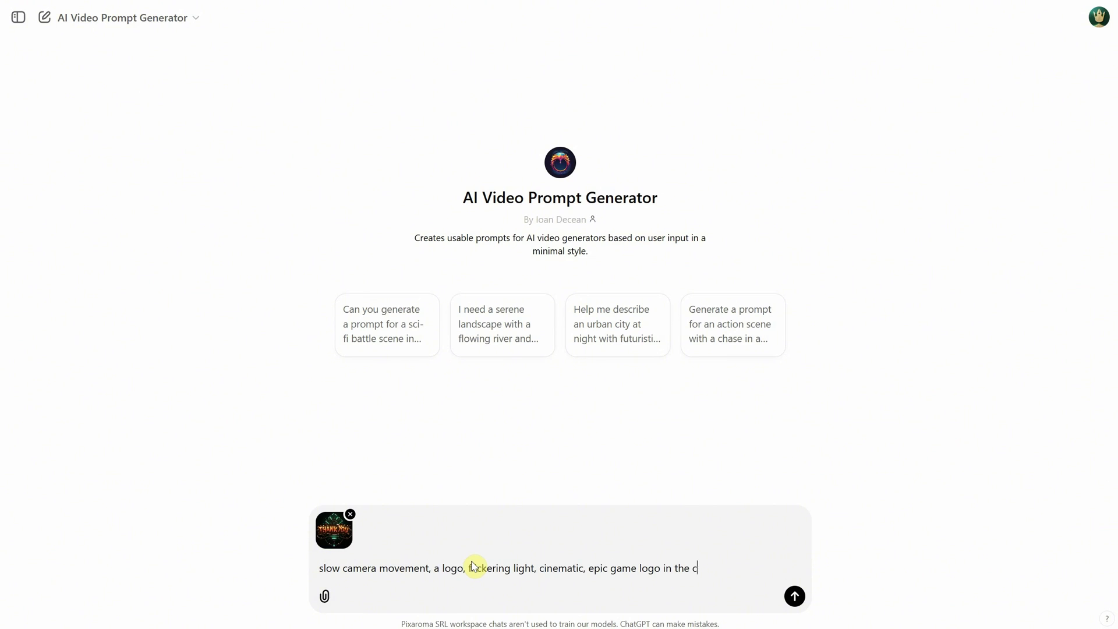
pyautogui.write('the screen')
pyautogui.press('Return')
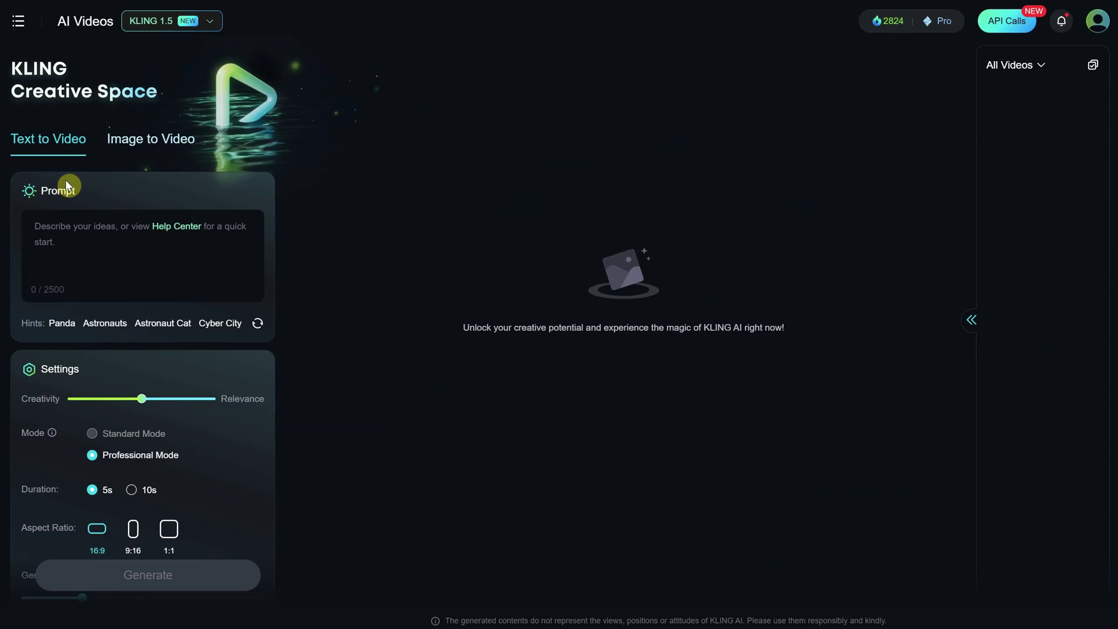
# - Switch to KLING Image to Video, paste the THANK YOU image and enter the generated prompt starting "Epic game-style logo in the center of a dark screen"
pyautogui.click(151, 138)
pyautogui.hotkey('ctrl', 'v')
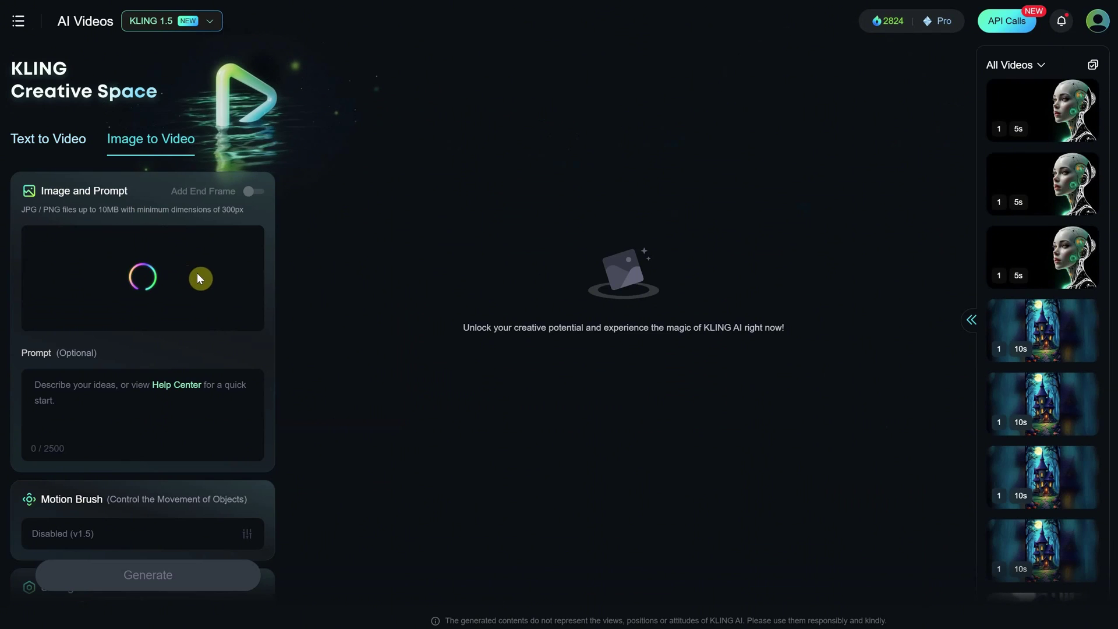
pyautogui.click(187, 436)
pyautogui.write('Epic game-style logo in the center of a dark screen, with the words "THANK YOU" in glowing, neon-orange letters. The logo is surrounded by intricate, steampunk-inspired metal elements and neon teal accents, giving a high-tech and cinematic feel. The light in the logo subtly flickers, adding a dynamic effect. Slow, cinematic camera movement focuses on the logo, enhancing the dramatic atmosphere and drawing attention to the flickering details.')
# - Generate two 5s Professional Mode videos from the THANK YOU image and prompt
pyautogui.scroll(-5, 199, 416)
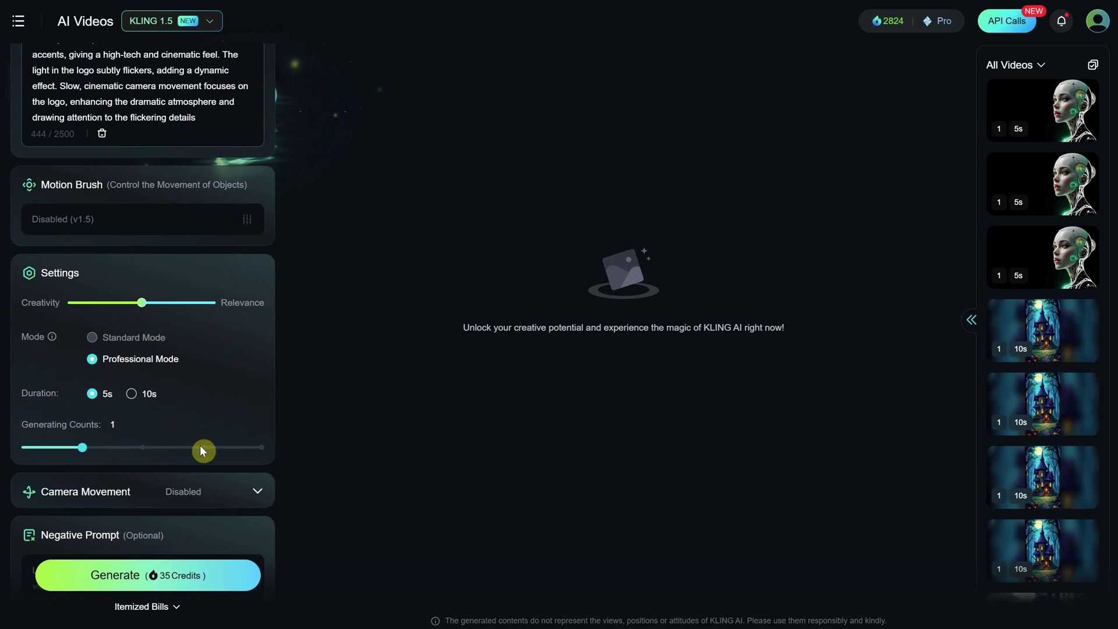
pyautogui.scroll(-2, 146, 483)
pyautogui.click(148, 575)
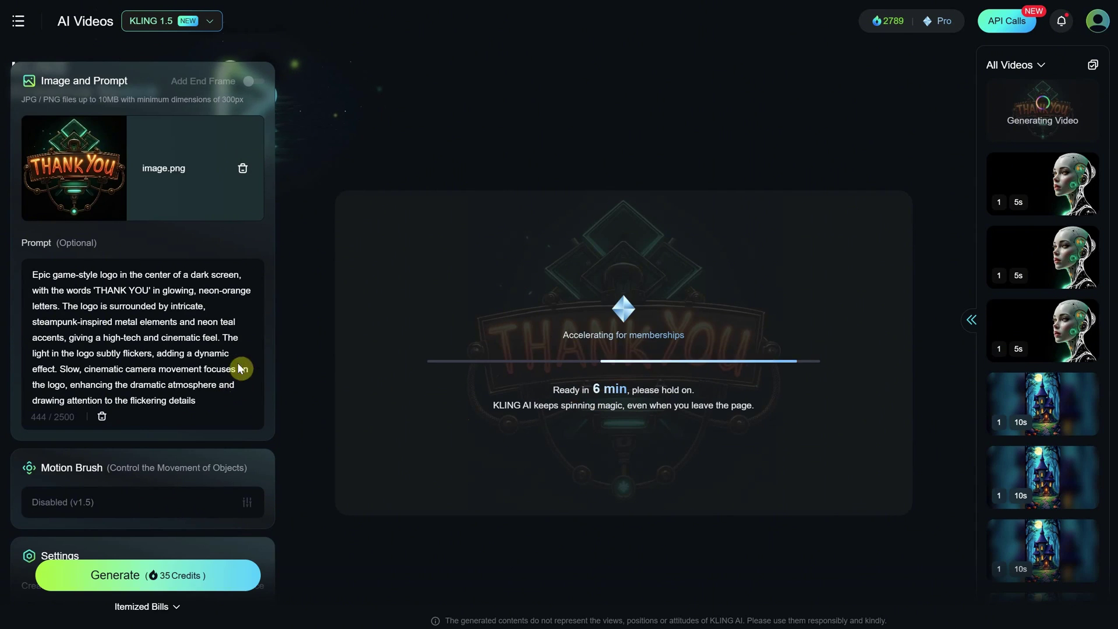
pyautogui.scroll(-5, 253, 372)
pyautogui.click(148, 574)
pyautogui.scroll(7, 198, 291)
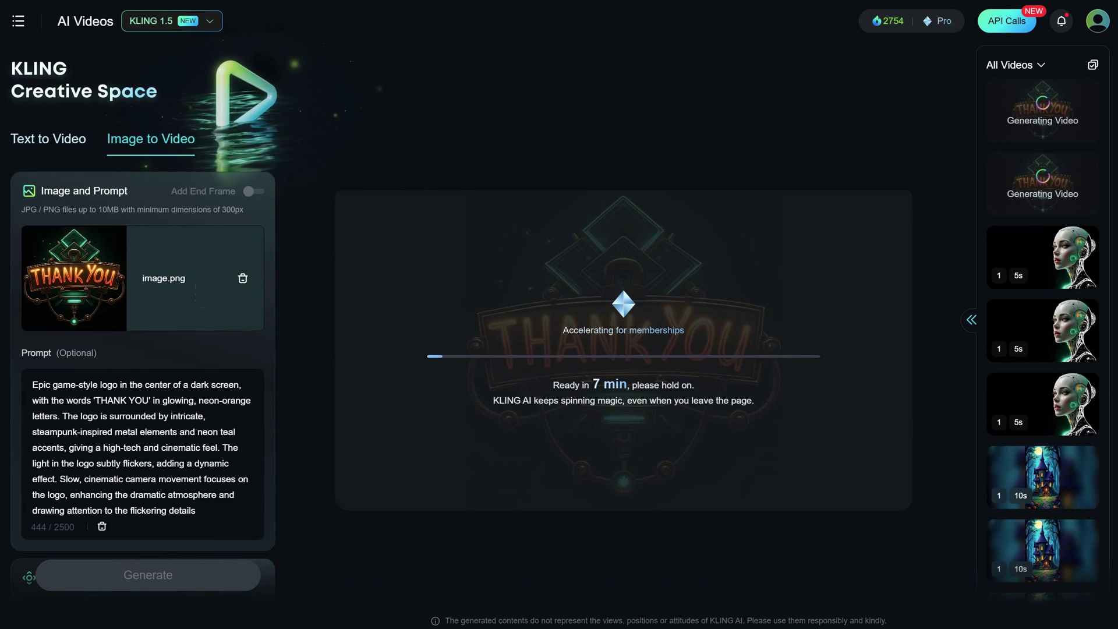